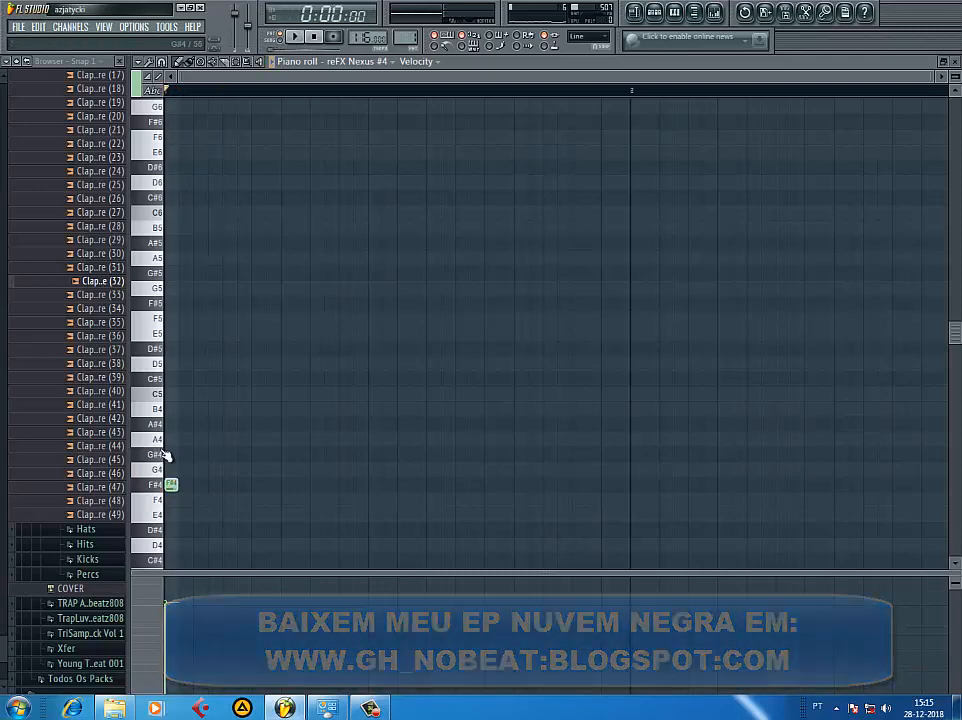
# - Add a short note at step 5, after the opening F#4, and raise it to D5 while checking the melody with playback
pyautogui.press('space')
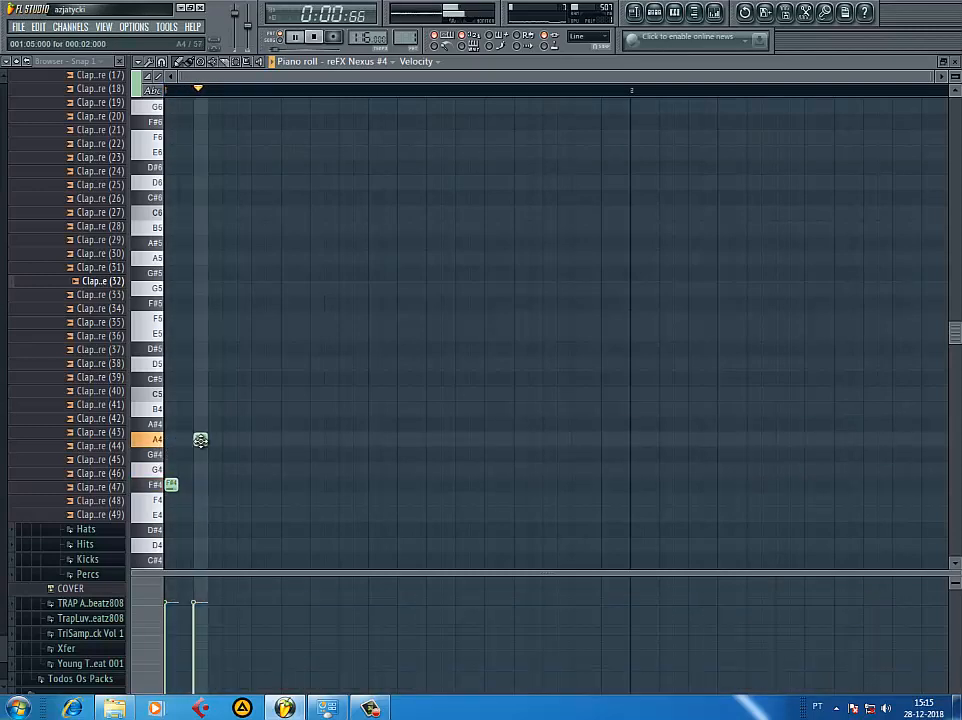
pyautogui.press('space')
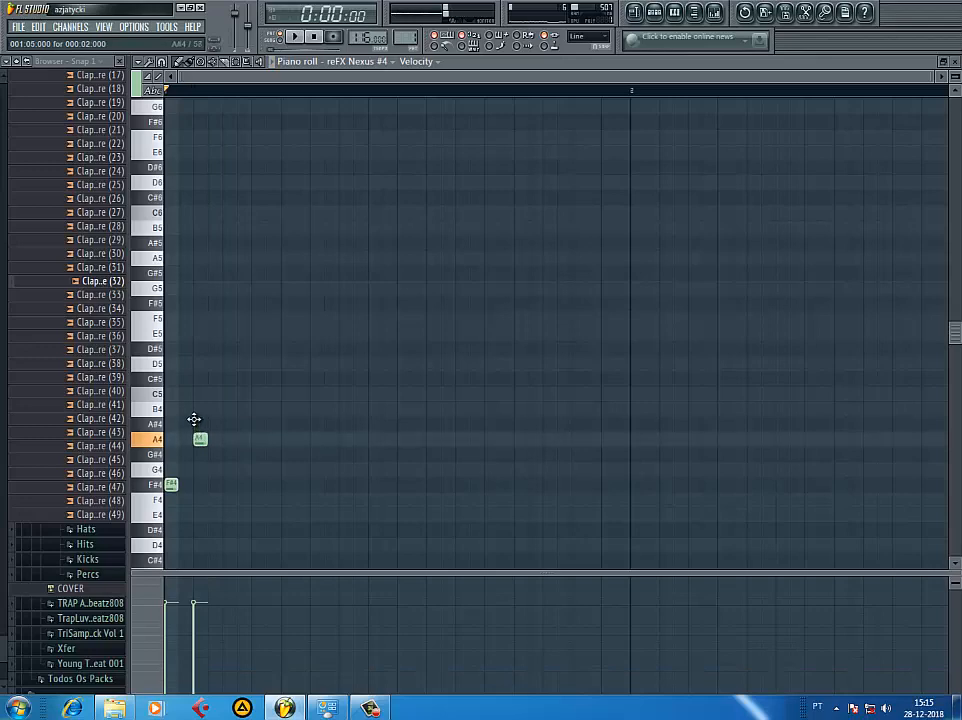
pyautogui.moveTo(194, 419); pyautogui.dragTo(196, 418)
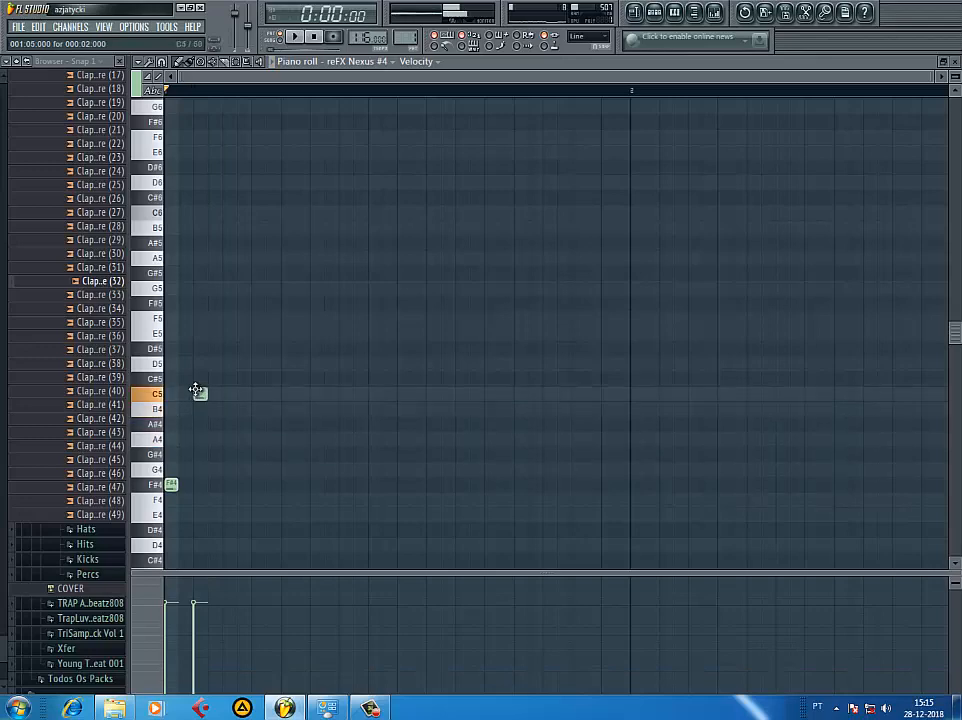
pyautogui.moveTo(196, 372)
pyautogui.mouseDown()
pyautogui.moveTo(195, 327)
pyautogui.moveTo(196, 367)
pyautogui.mouseUp()
pyautogui.press('space')
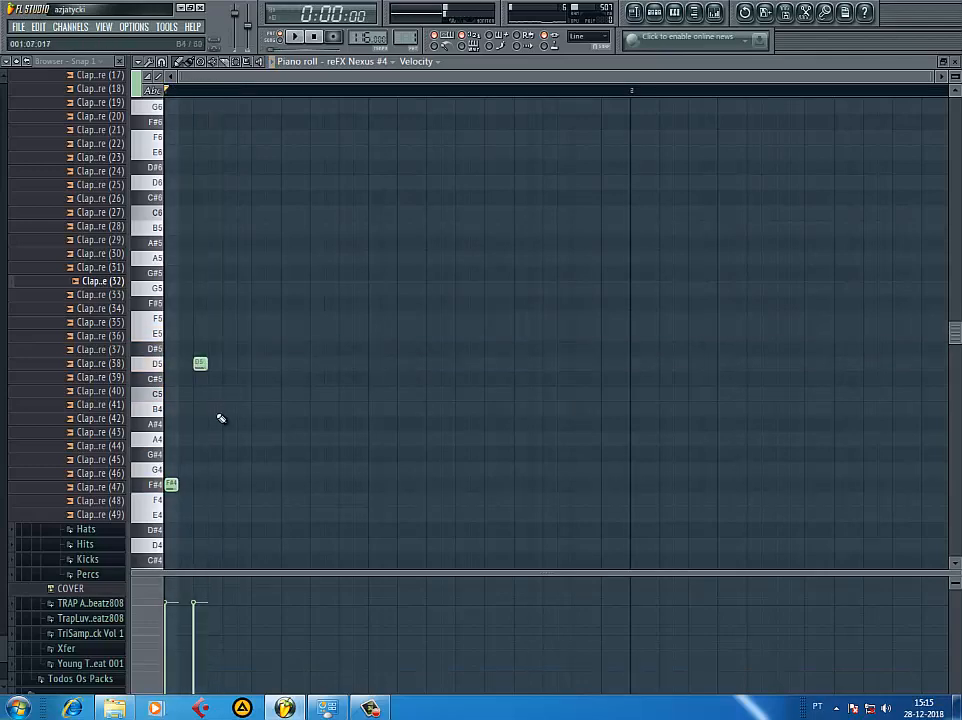
# - Build an F#4, A4 and C#5 chord at step 9, after the D5 note, and lengthen all three notes to eight steps
pyautogui.click(228, 395)
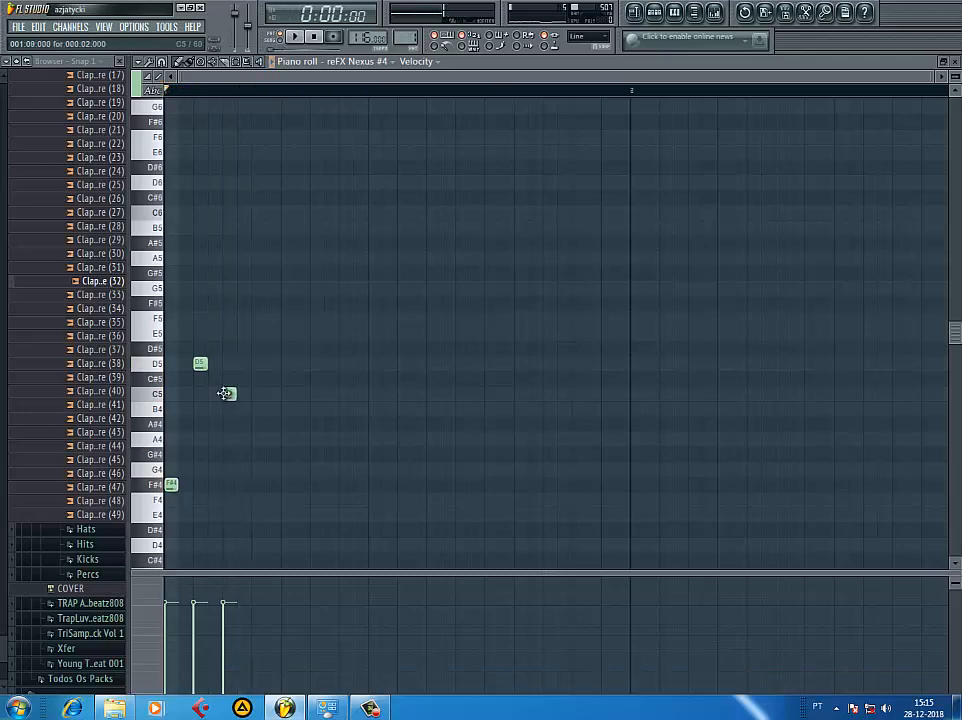
pyautogui.press('space')
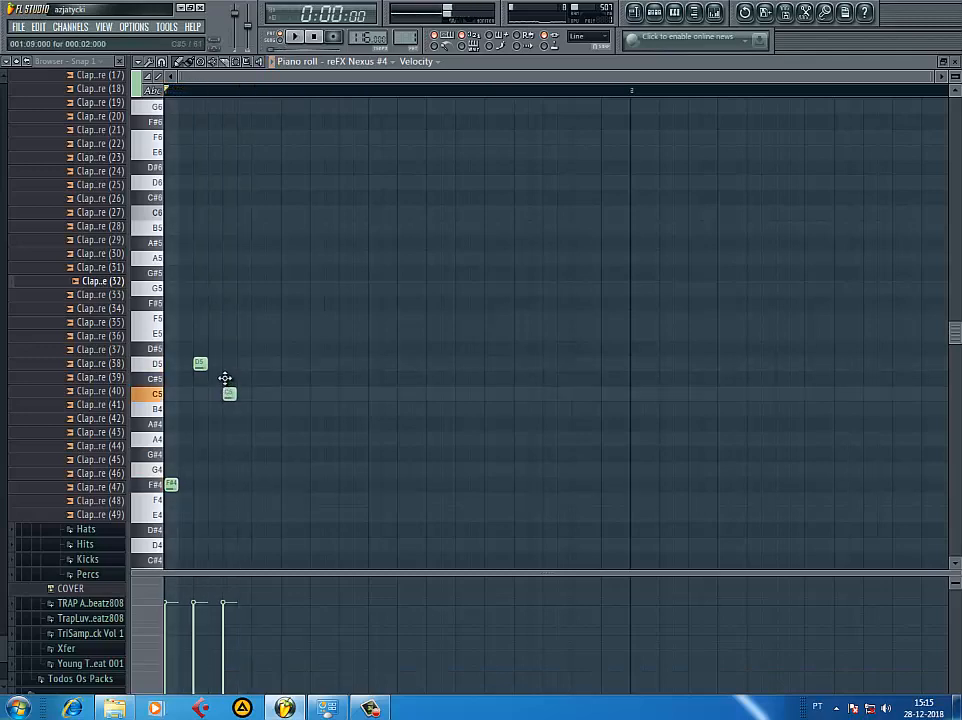
pyautogui.moveTo(227, 377); pyautogui.dragTo(229, 379)
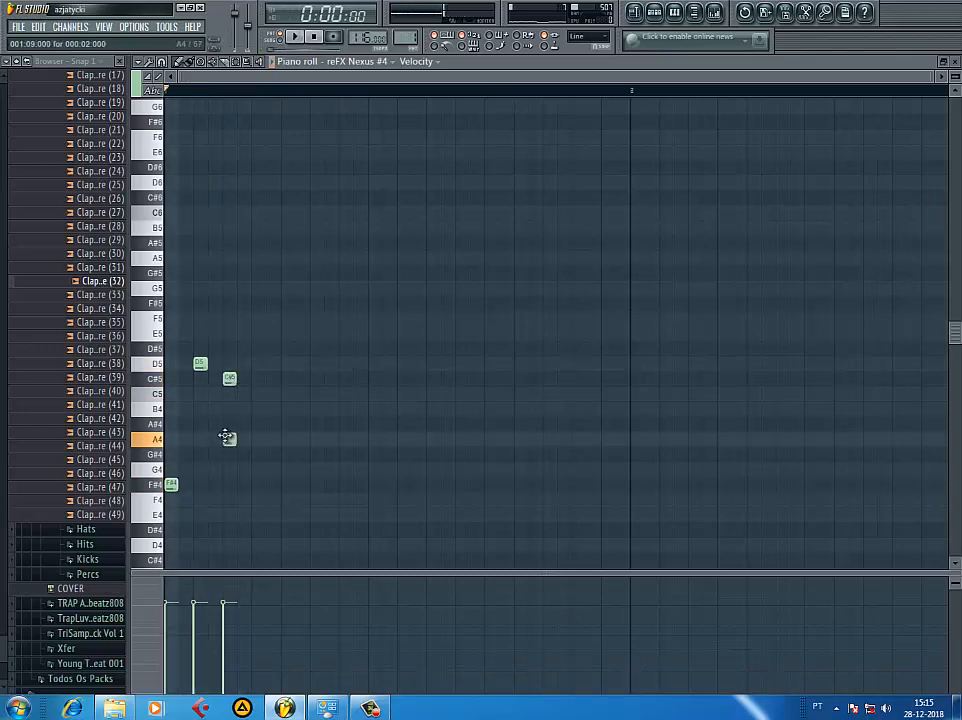
pyautogui.press('space')
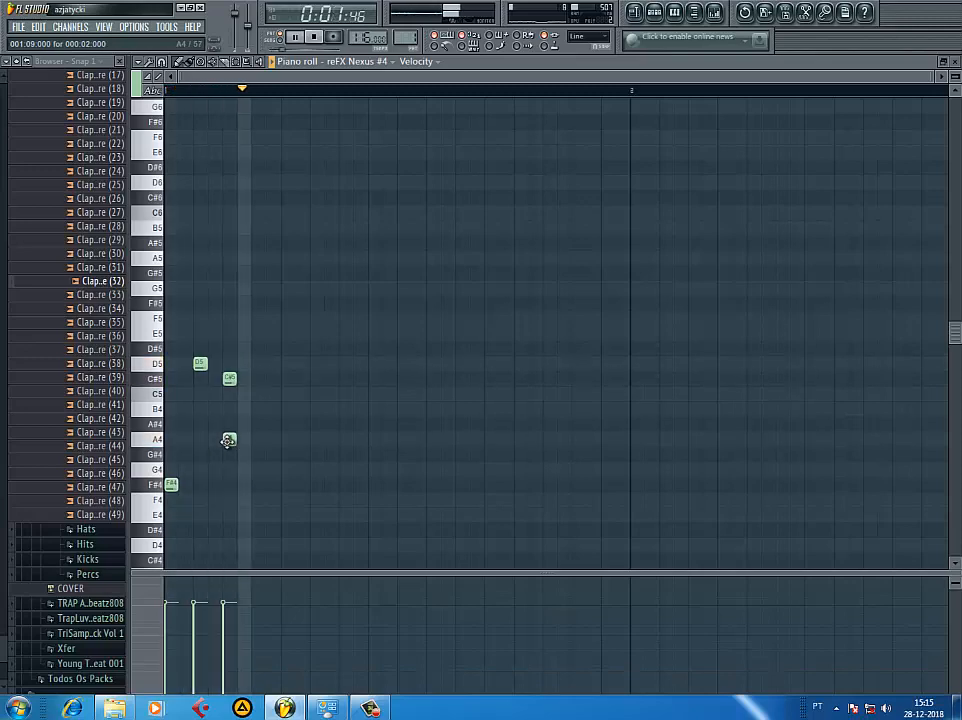
pyautogui.press('space')
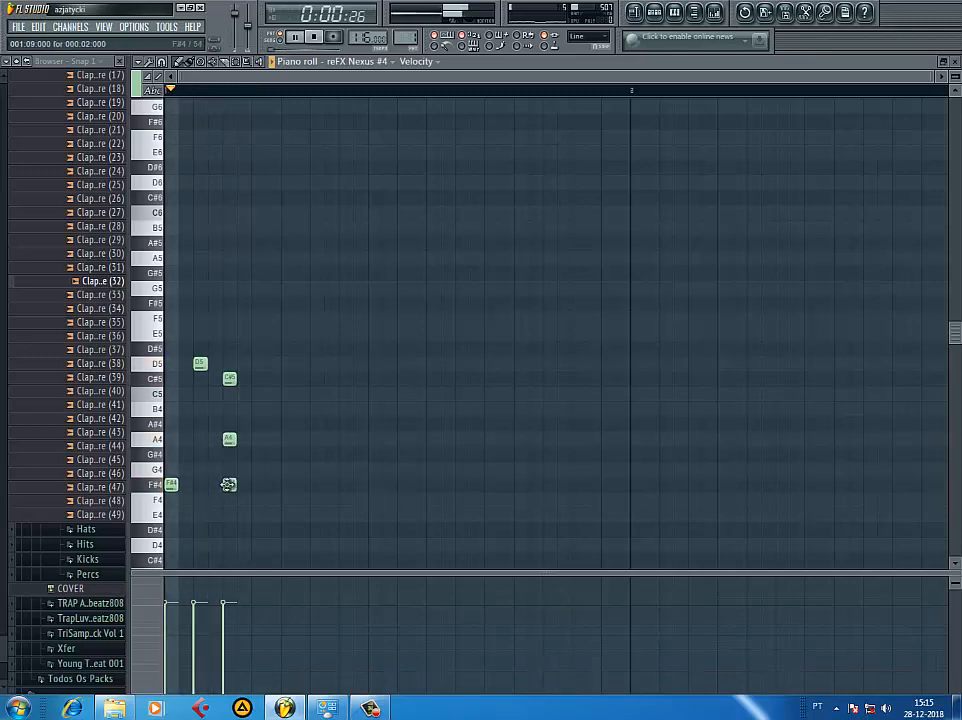
pyautogui.moveTo(230, 507); pyautogui.dragTo(280, 379)
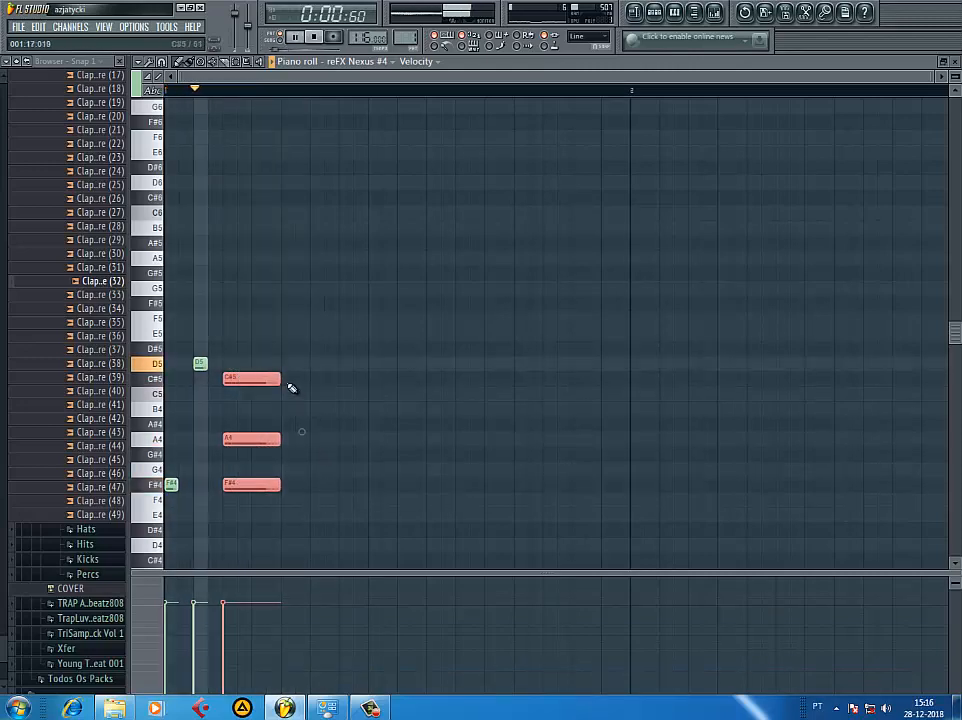
# - Continue the melody after the chord with a short B4 at step 17 and a short C#5 at step 21
pyautogui.click(285, 395)
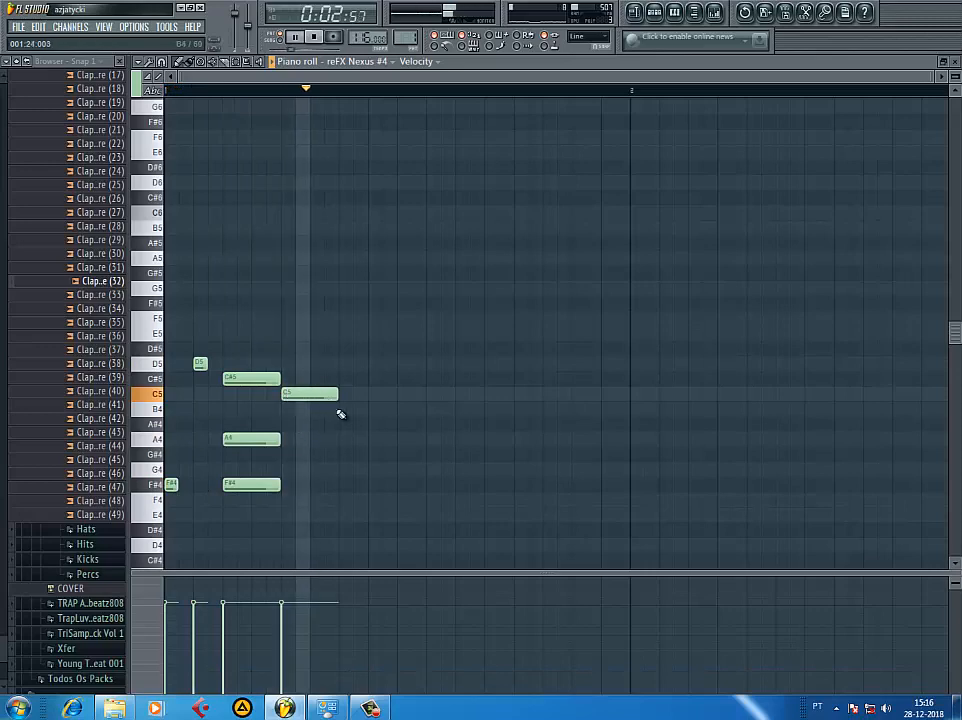
pyautogui.rightClick(287, 394)
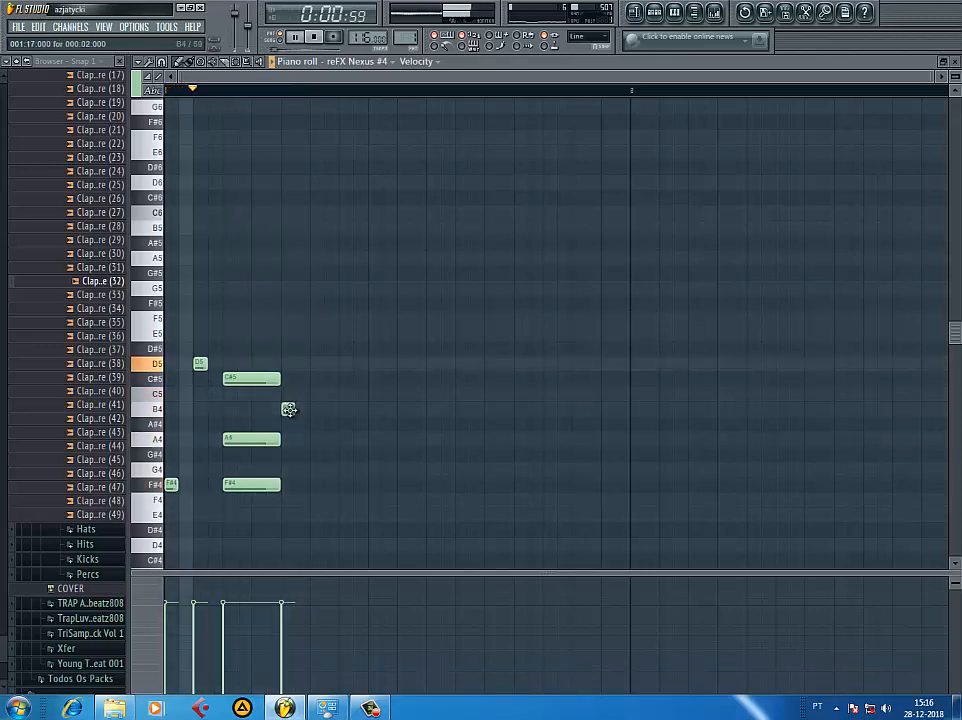
pyautogui.click(288, 409)
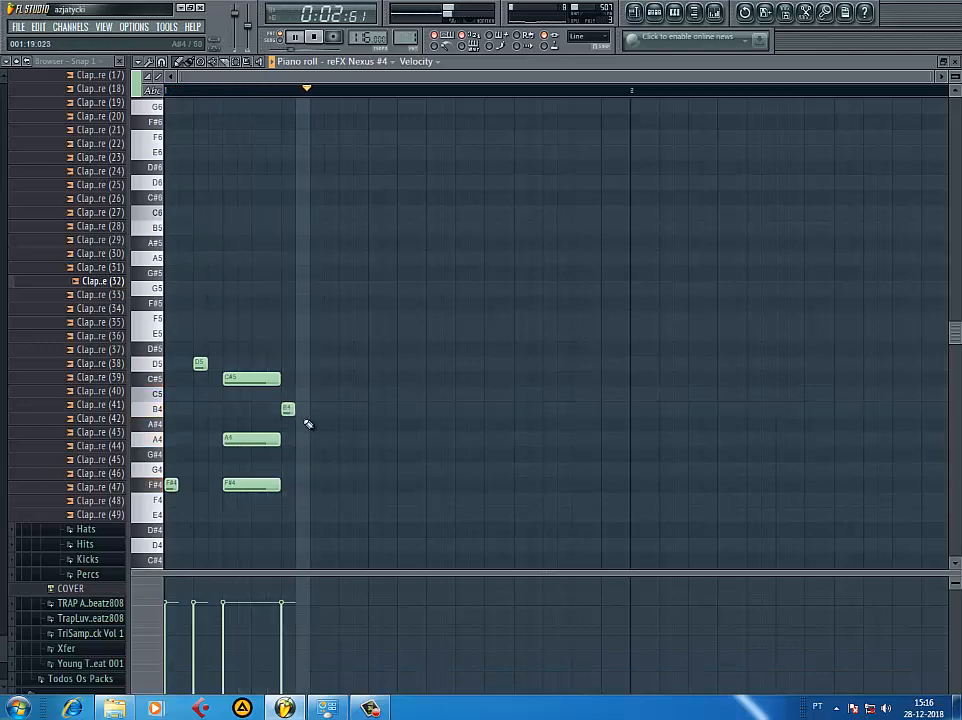
pyautogui.press('space')
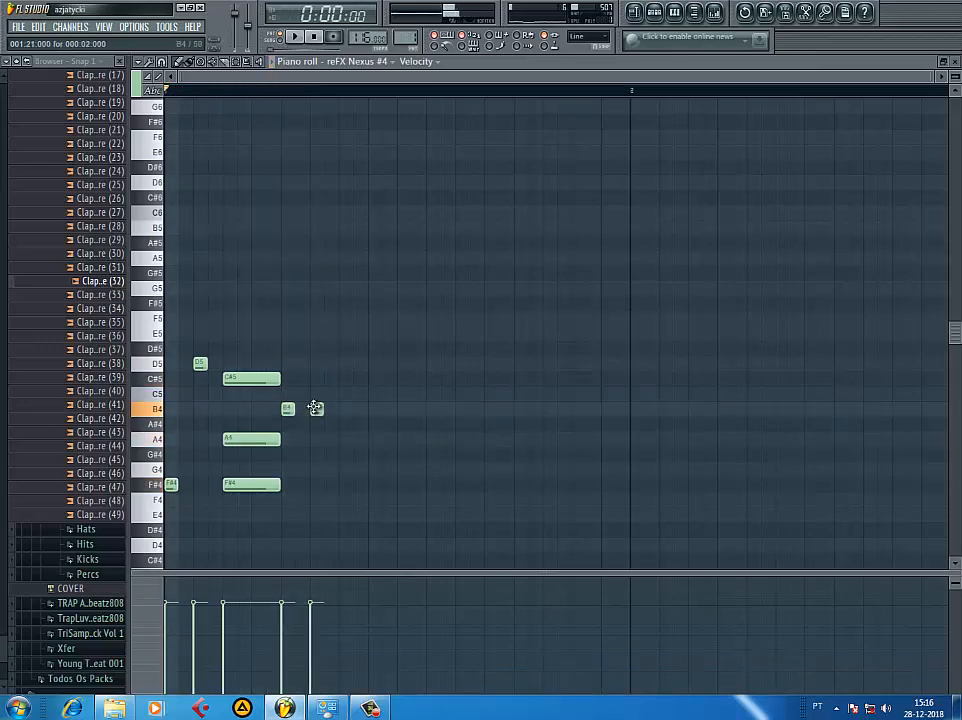
pyautogui.rightClick(347, 363)
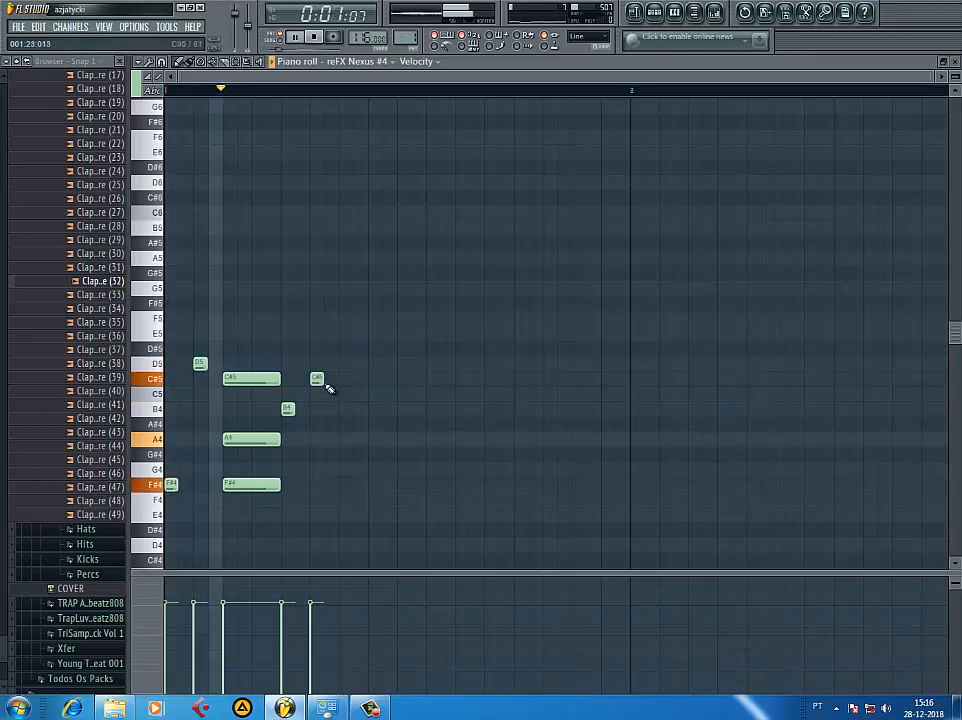
pyautogui.press('space')
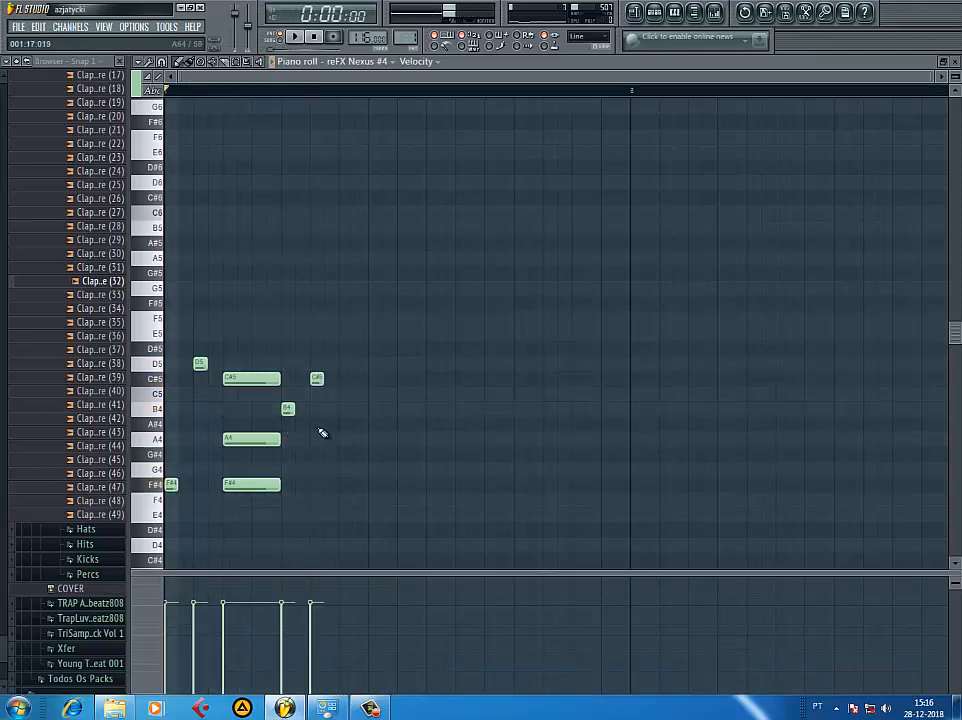
# - Add a B4 note at step 25 and lengthen it to eight steps
pyautogui.press('space')
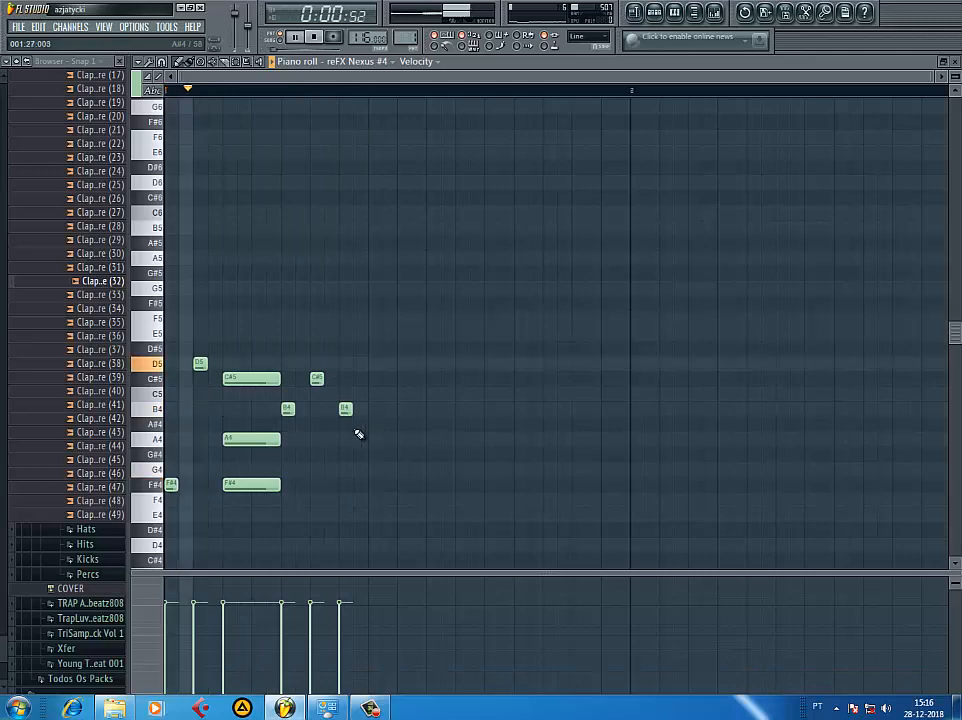
pyautogui.moveTo(350, 410); pyautogui.dragTo(390, 414)
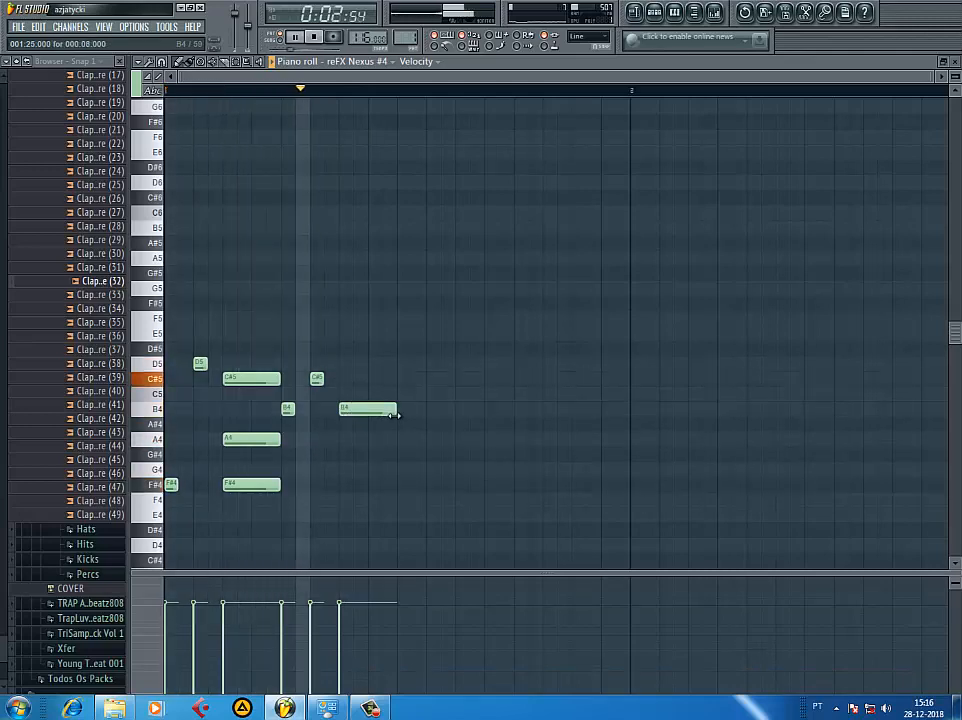
pyautogui.press('space')
# - Add equally long G4 and E4 notes under the long B4 at step 25 and play the pattern back
pyautogui.click(342, 455)
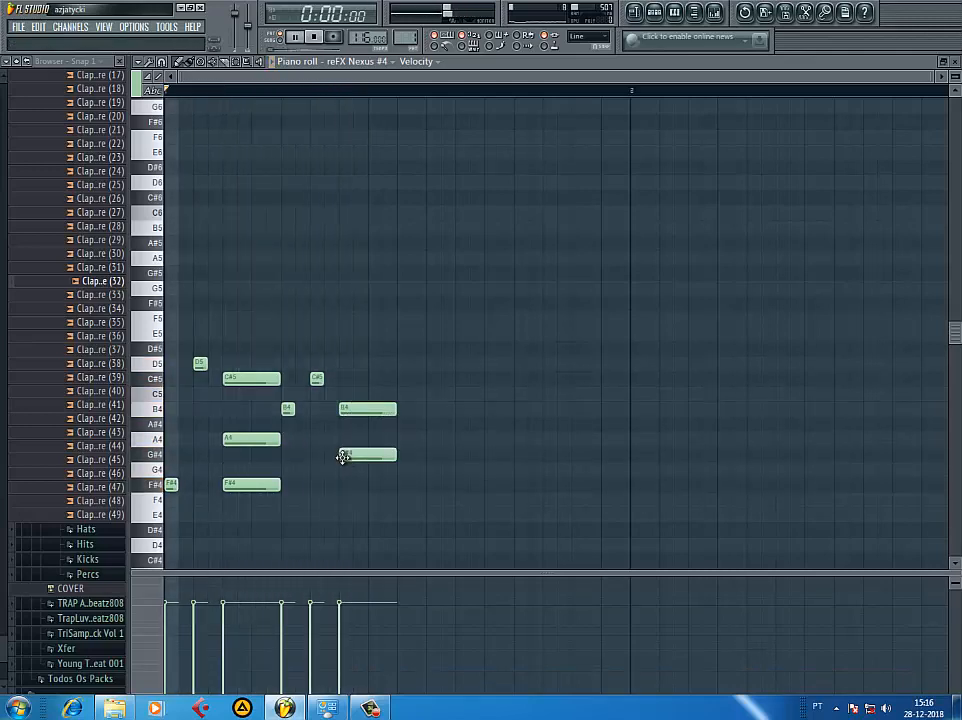
pyautogui.press('space')
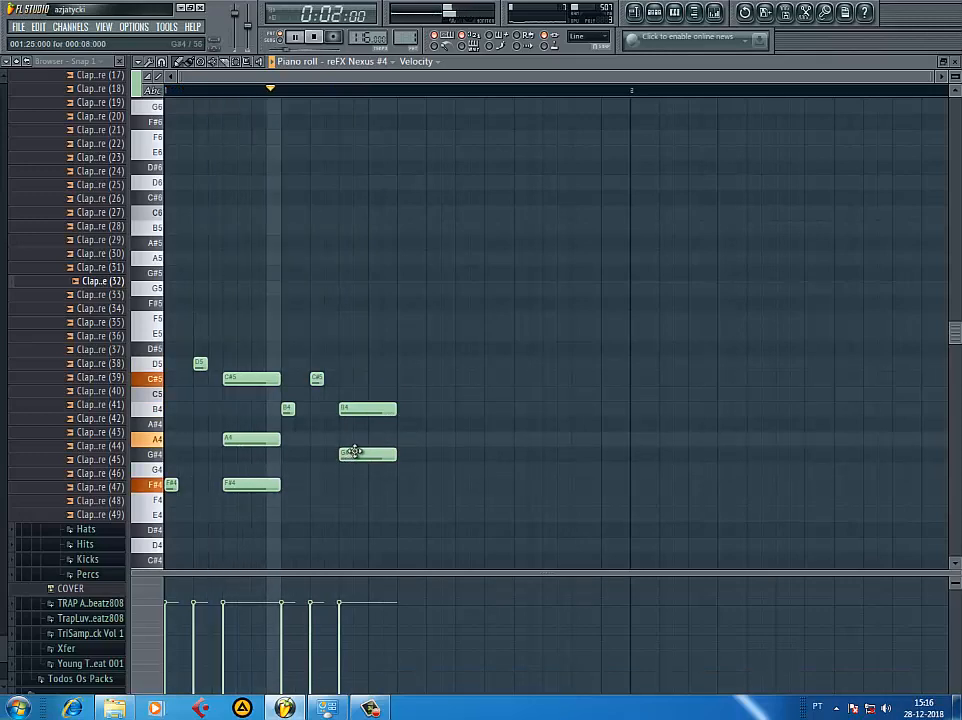
pyautogui.press('space')
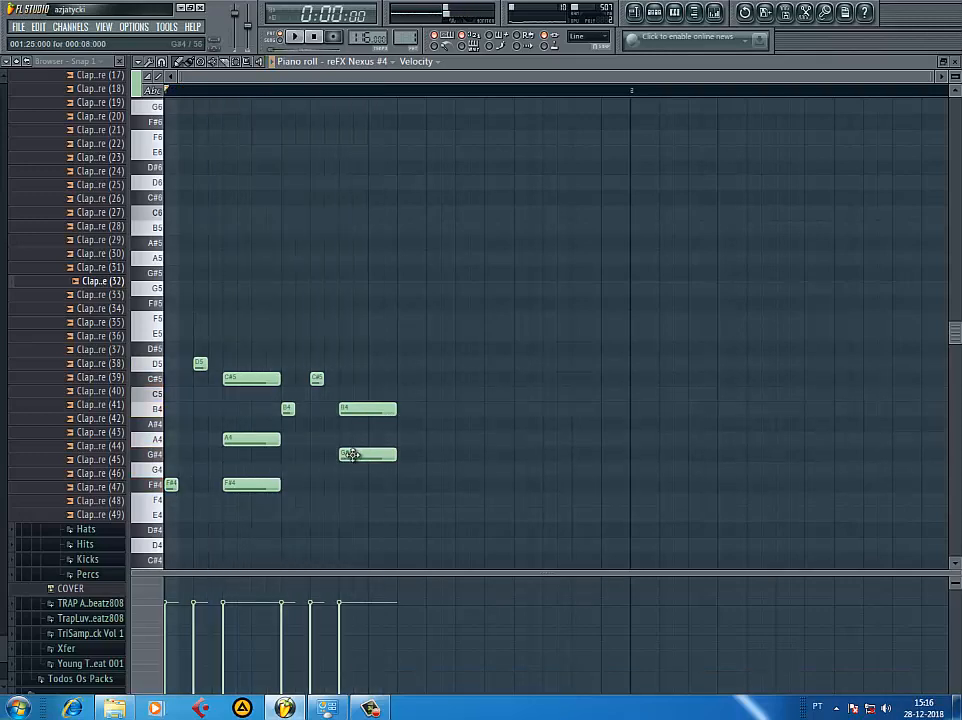
pyautogui.moveTo(351, 456); pyautogui.dragTo(351, 471)
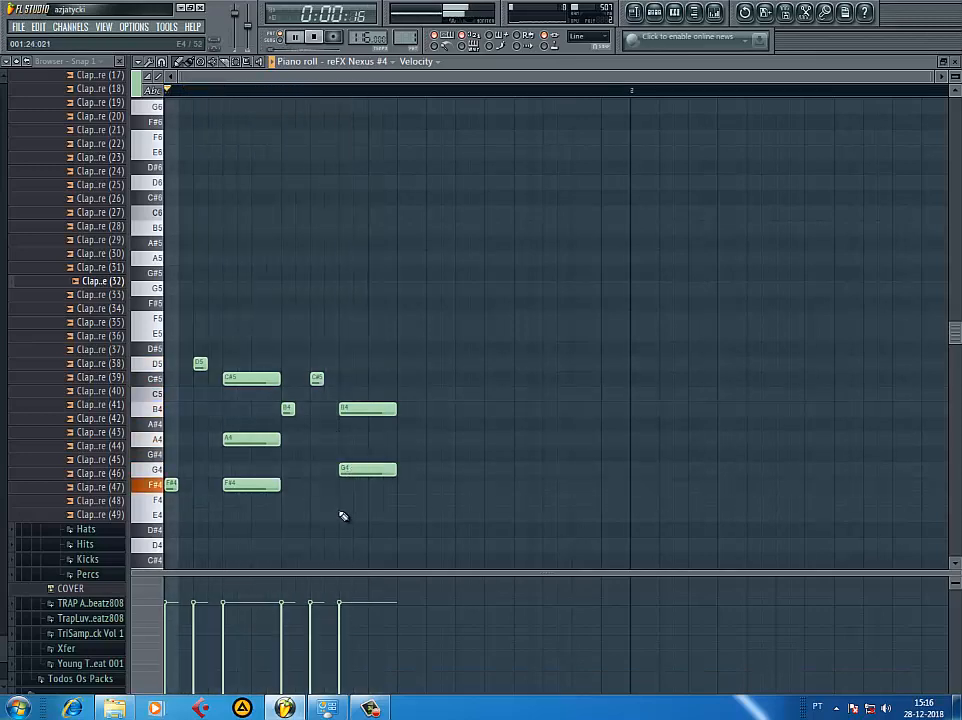
pyautogui.click(343, 516)
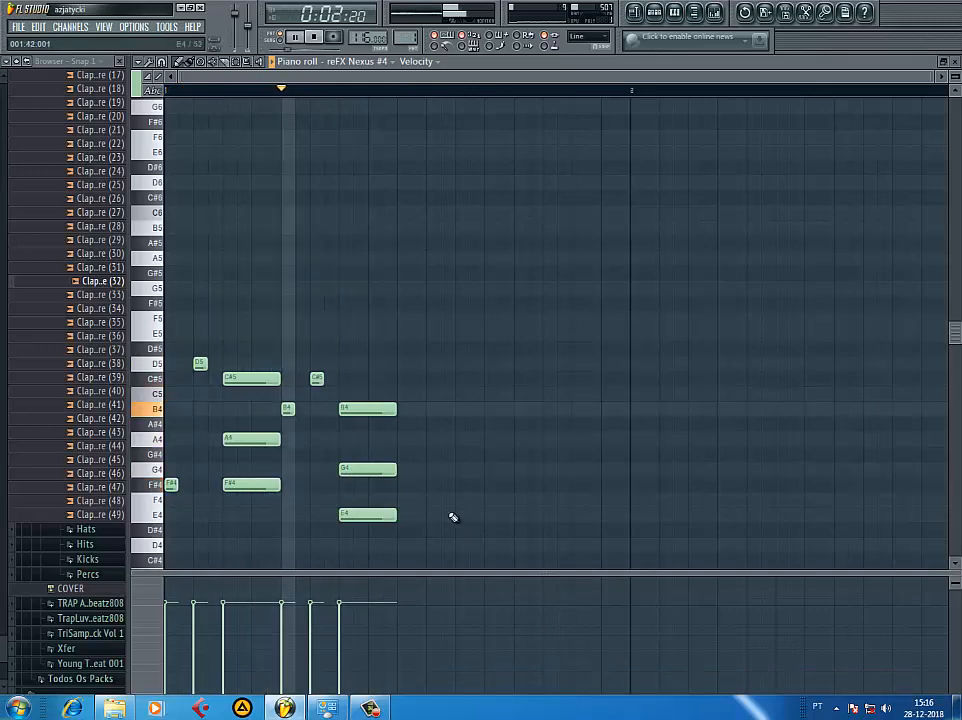
pyautogui.press('space')
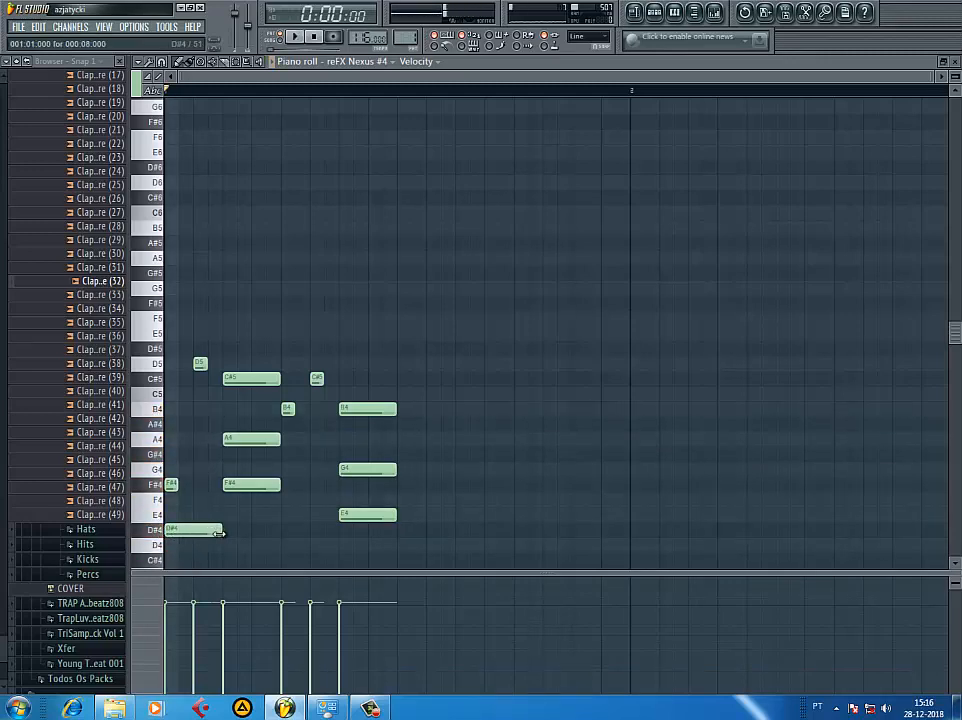
# - Add short D4 and B3 notes to the opening F#4, and raise the B3 an octave to B4 to complete the chord
pyautogui.press('space')
pyautogui.scroll(-4, 170, 530)
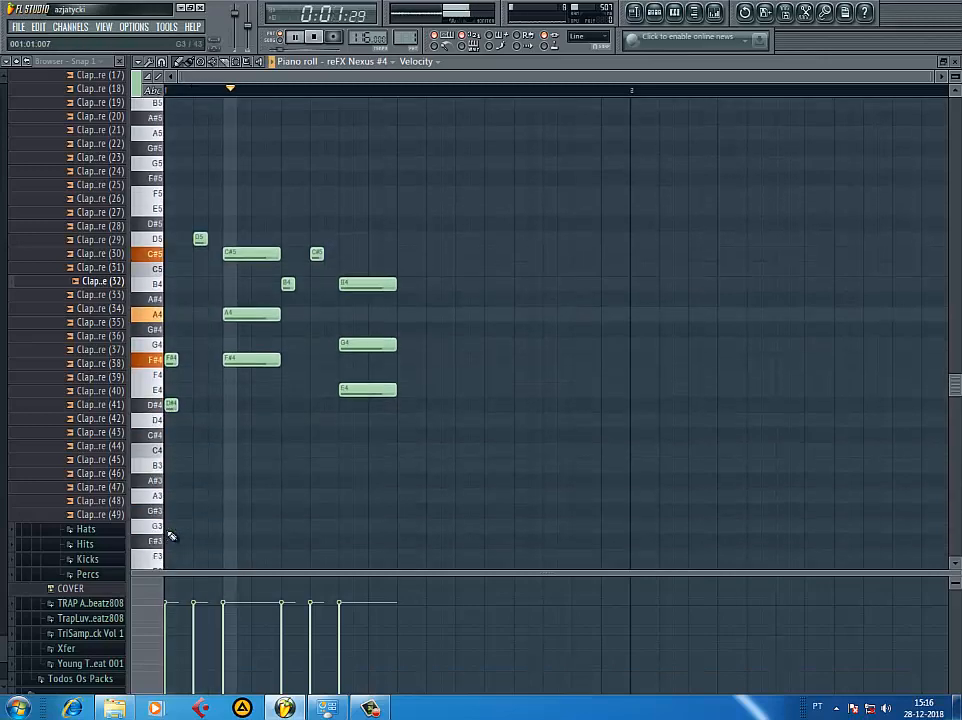
pyautogui.press('space')
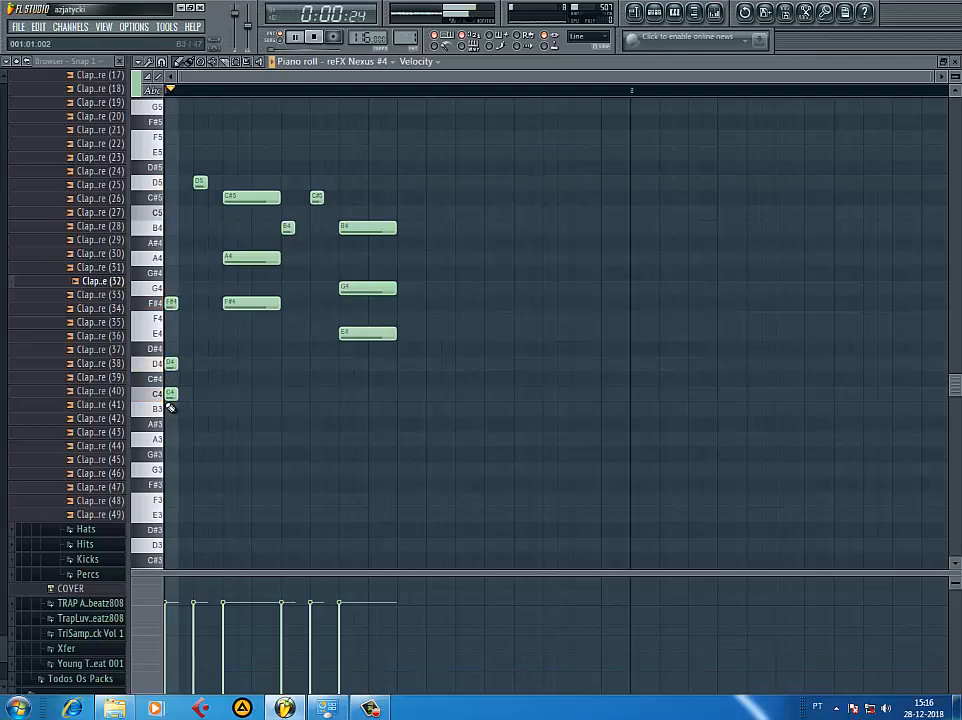
pyautogui.press('space')
pyautogui.press('space')
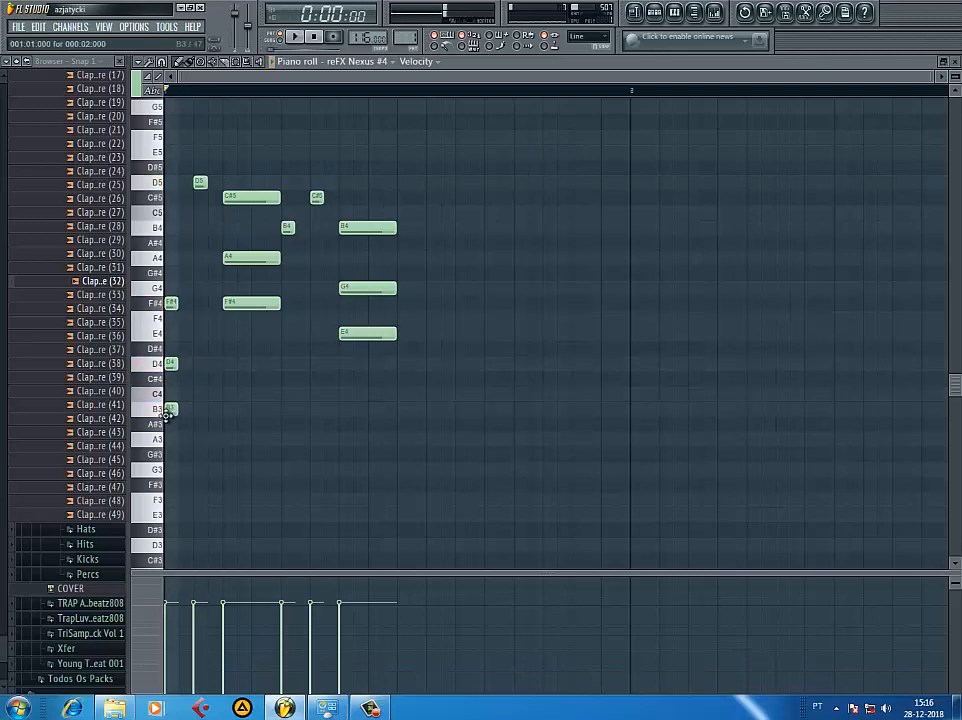
pyautogui.hotkey('ctrl', 'Up')
pyautogui.scroll(1, 167, 416)
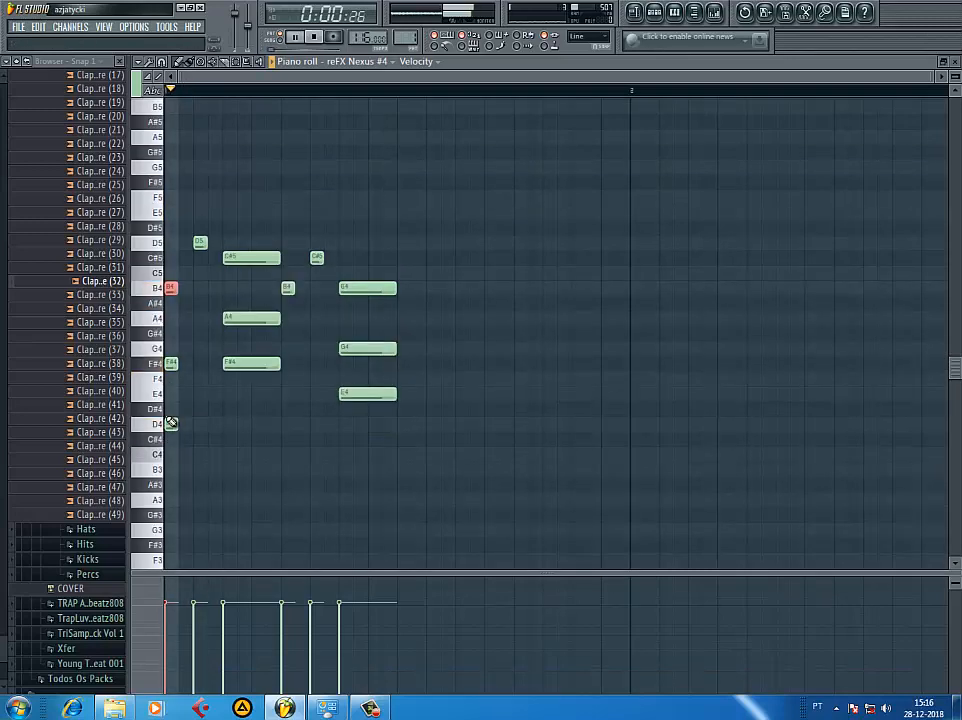
pyautogui.press('space')
# - Add short G4 and D4 notes under the B4 at step 17 and play the pattern to check the chord
pyautogui.click(283, 333)
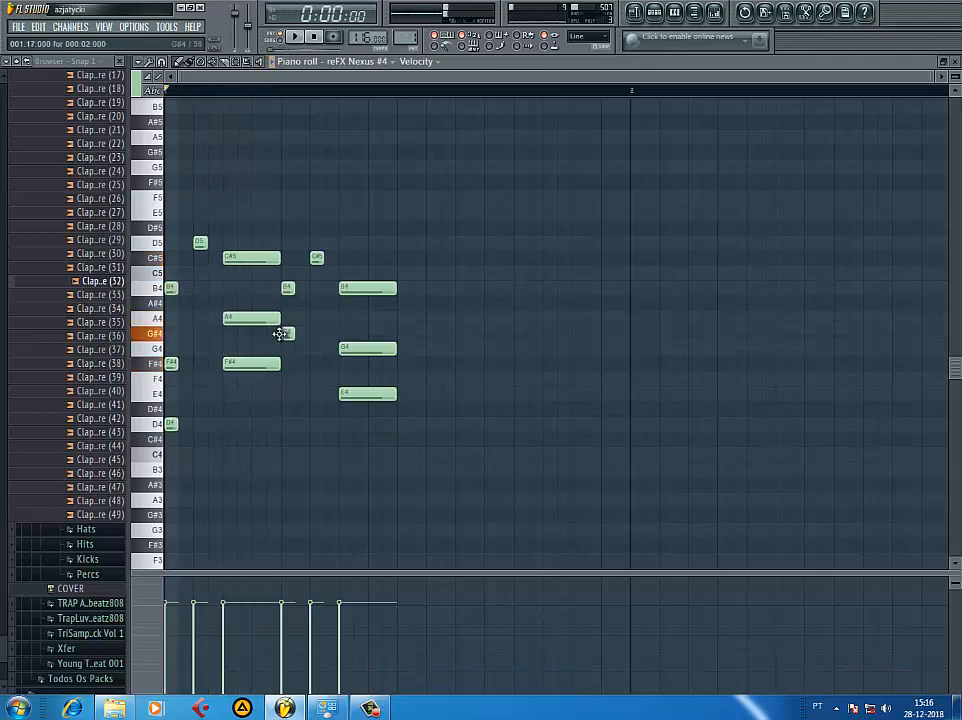
pyautogui.press('space')
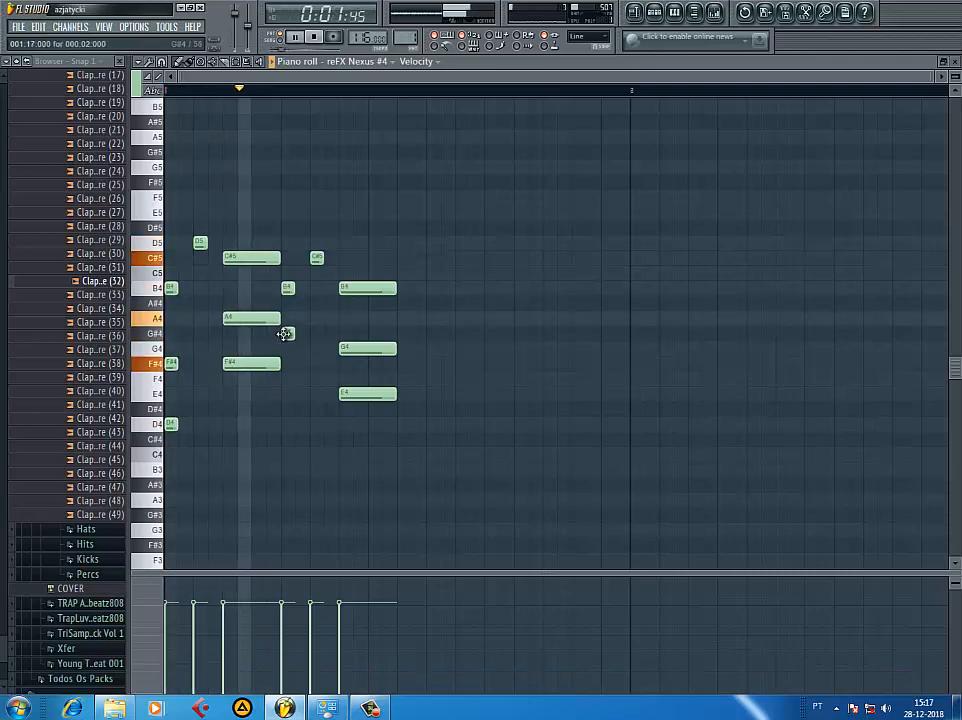
pyautogui.press('space')
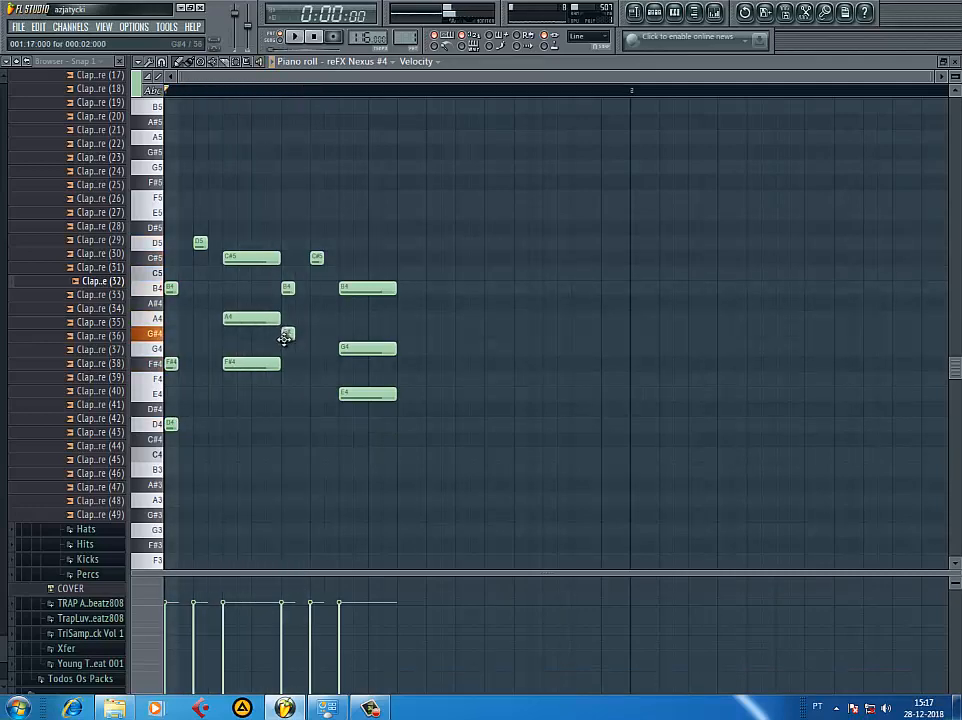
pyautogui.press('space')
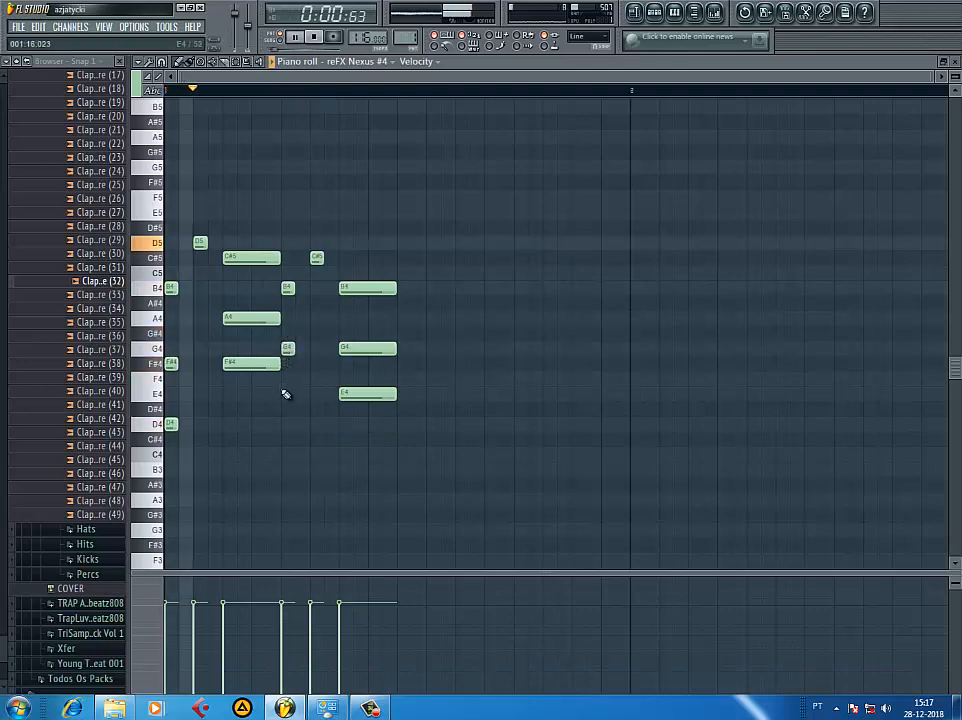
pyautogui.click(285, 409)
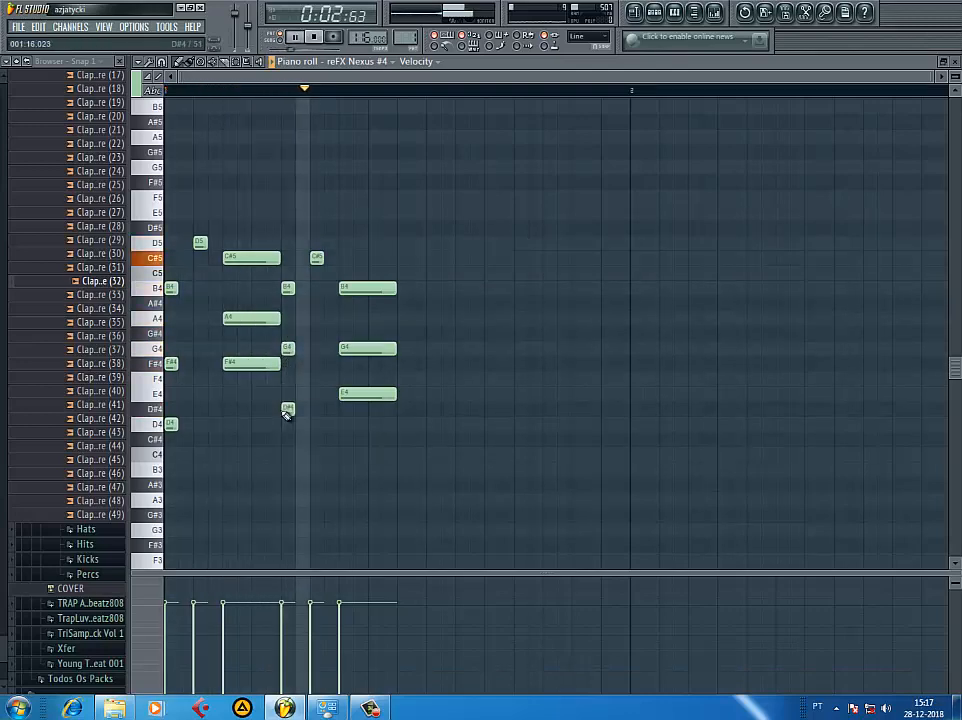
pyautogui.press('space')
pyautogui.press('space')
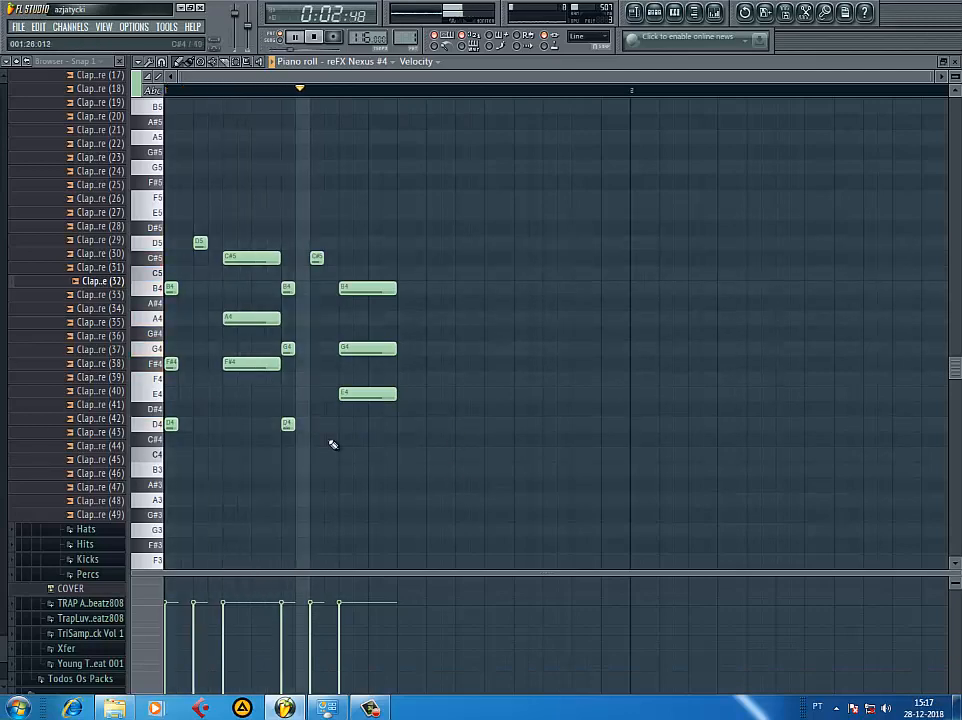
pyautogui.press('space')
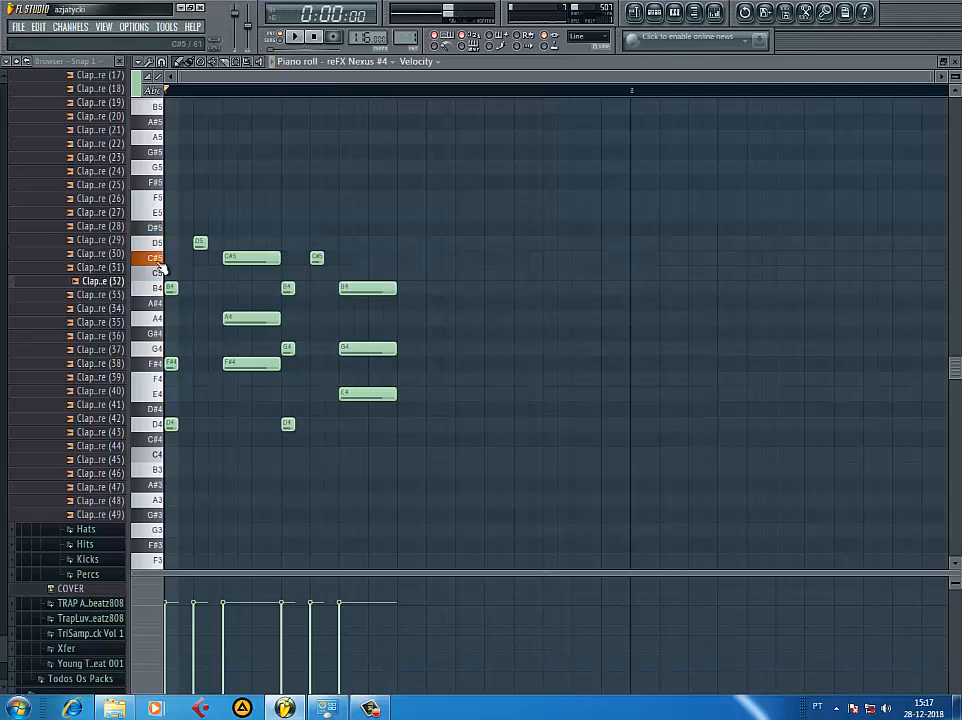
# - Add a short C#5 note at step 3 and a short B4 note at step 7, checking the opening by playback
pyautogui.press('space')
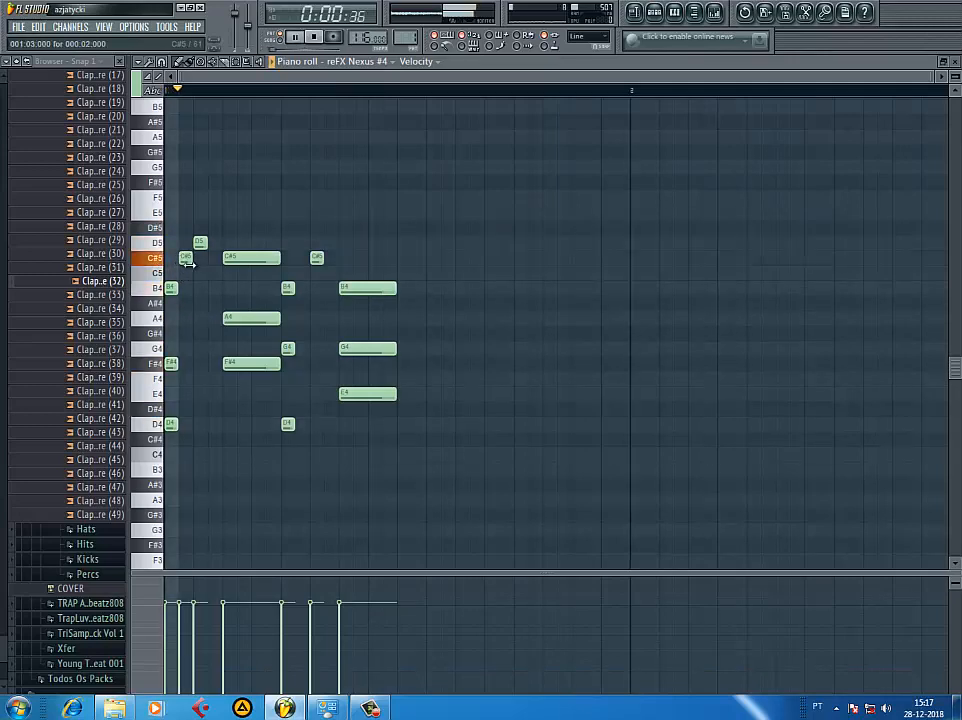
pyautogui.press('space')
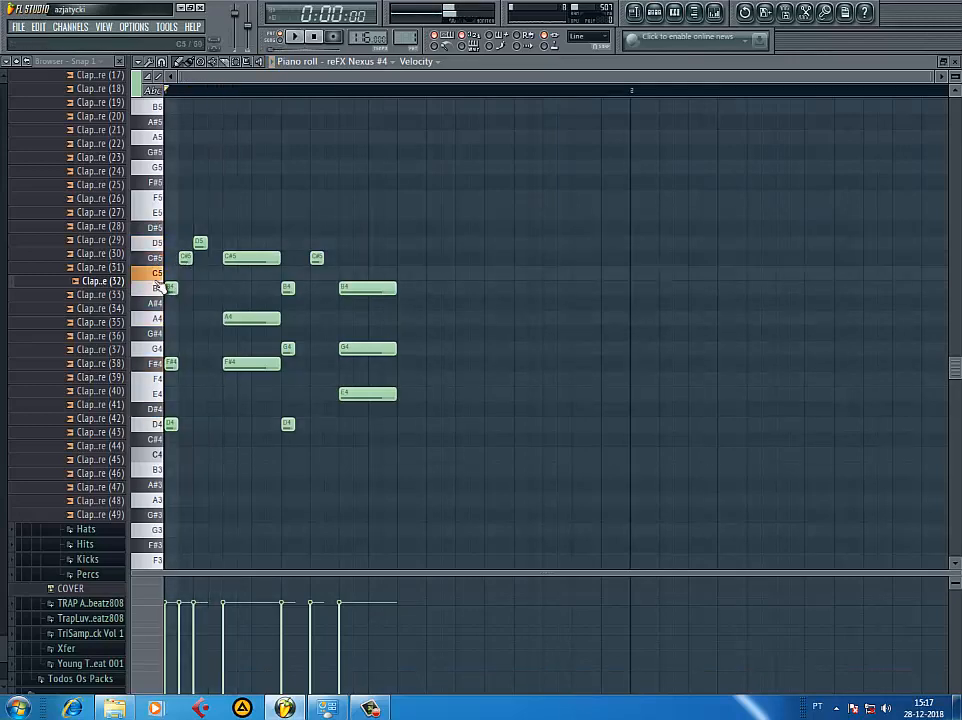
pyautogui.click(214, 288)
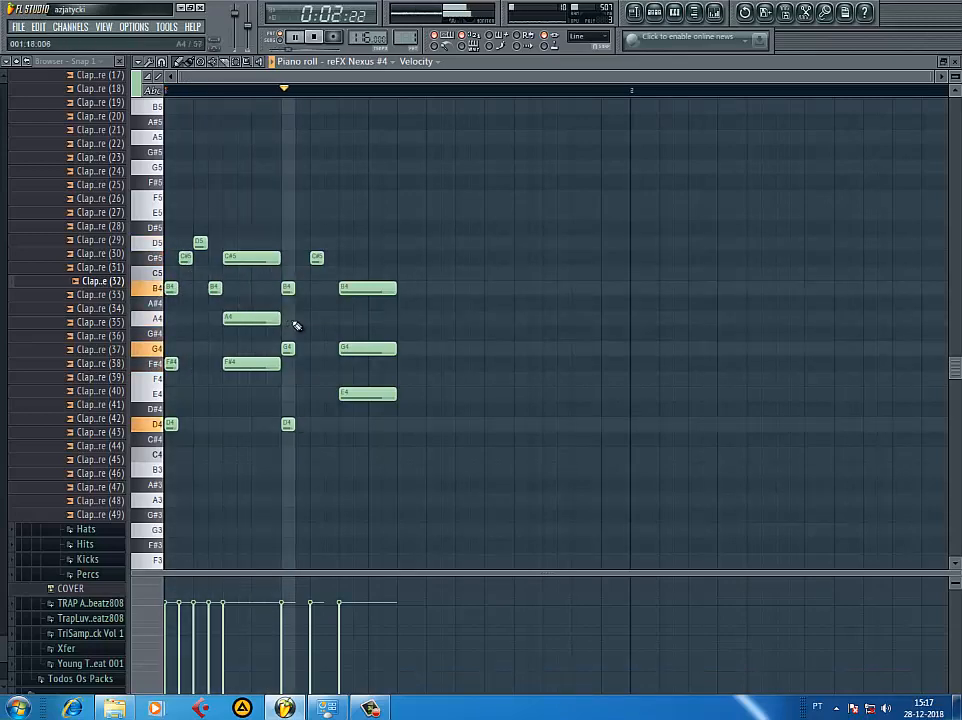
# - Add short A4 notes at steps 19 and 23, replacing the trial G4 at step 23, and check them by playback
pyautogui.press('space')
pyautogui.press('space')
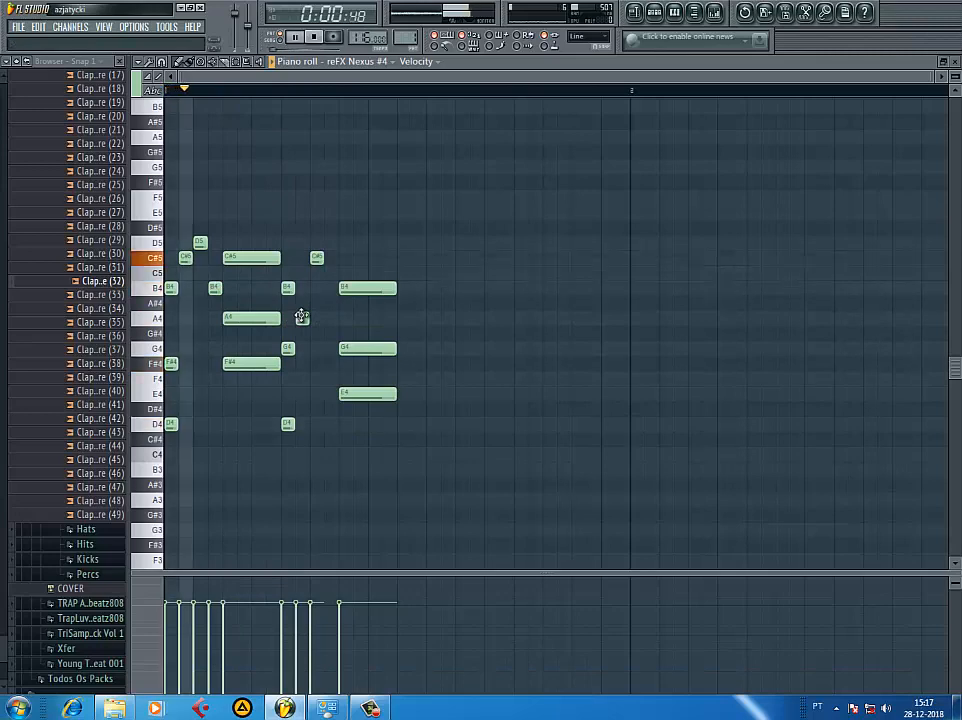
pyautogui.click(301, 318)
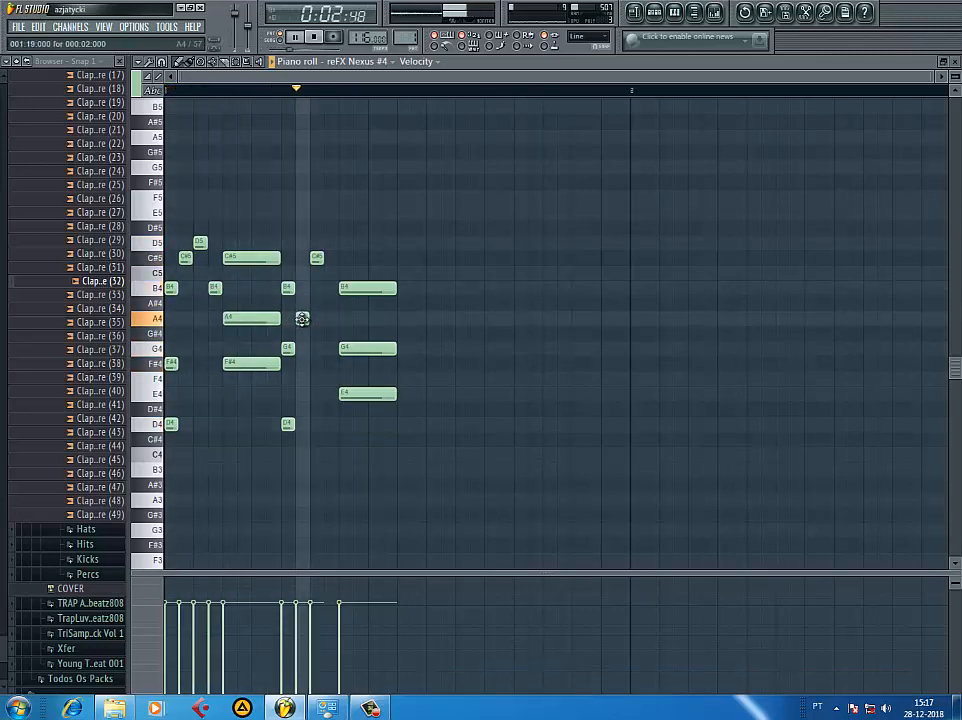
pyautogui.click(326, 302)
pyautogui.press('space')
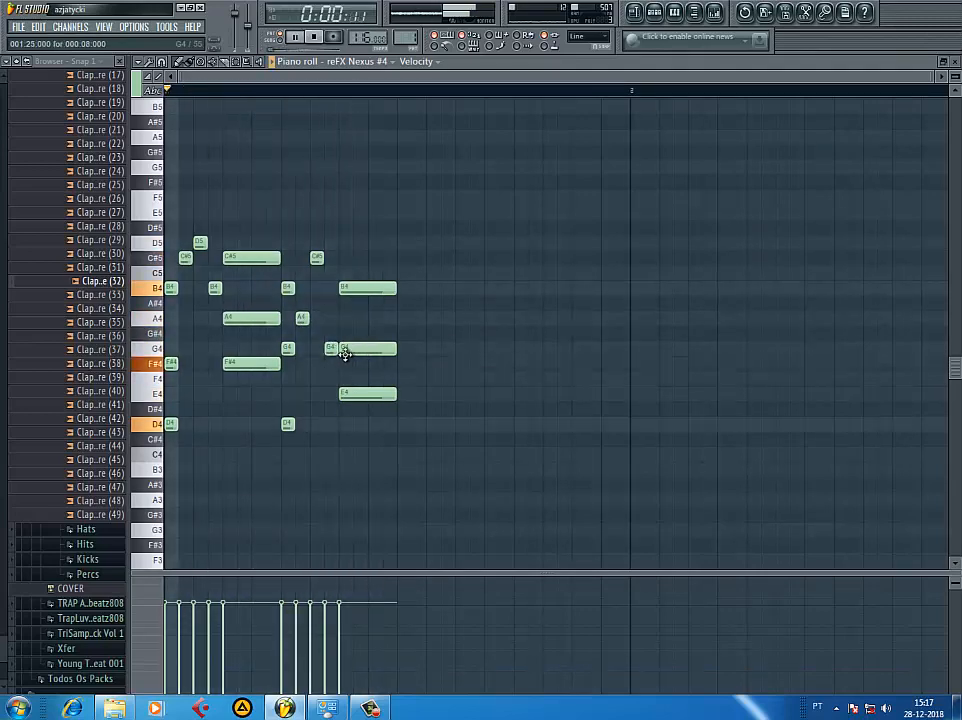
pyautogui.rightClick(332, 348)
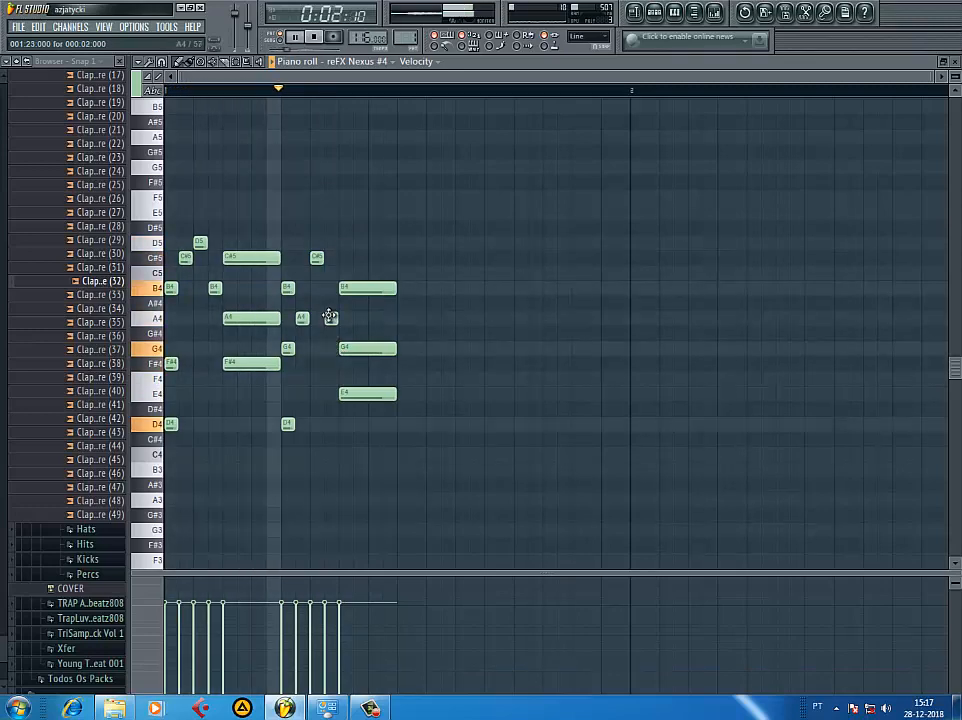
pyautogui.click(330, 318)
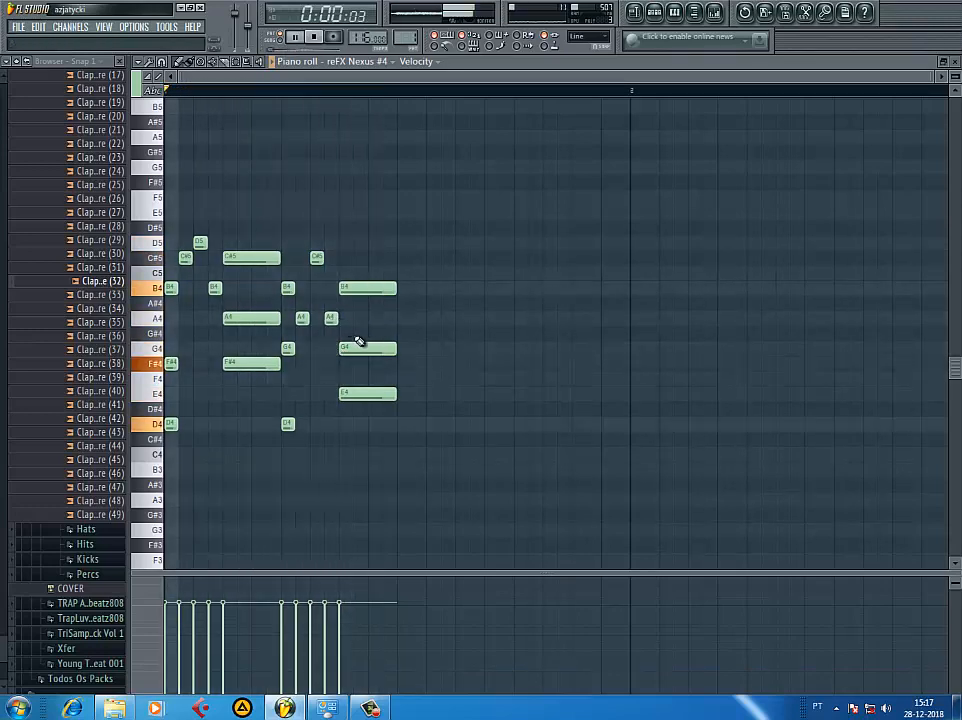
# - Duplicate the whole melody directly after itself to fill the bar, and clear the selection
pyautogui.hotkey('ctrl', 'b')
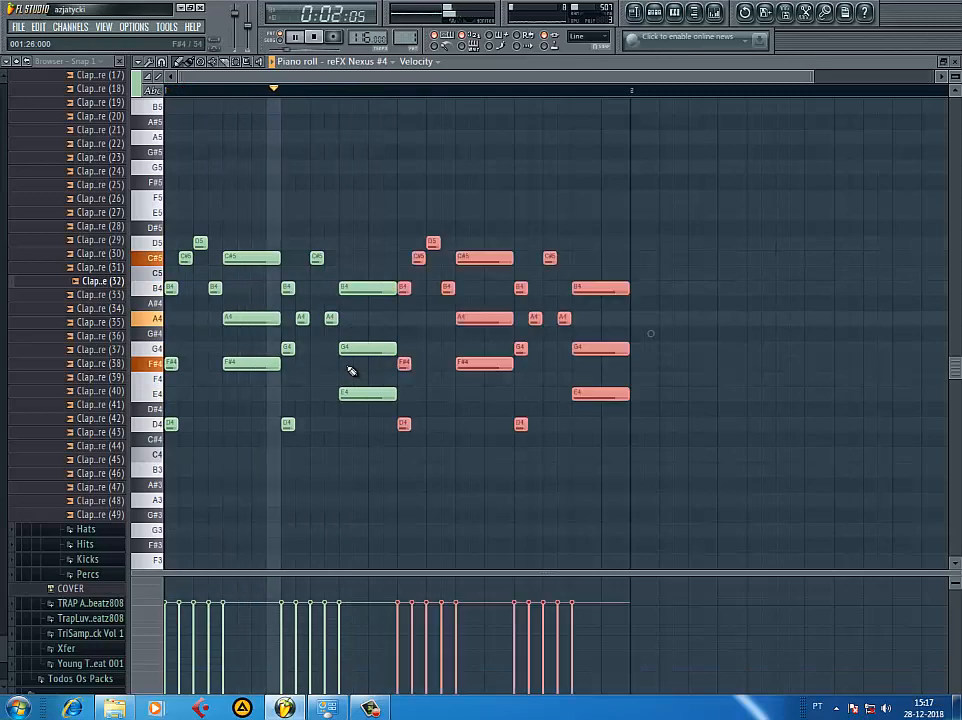
pyautogui.keyDown('ctrl'); pyautogui.click(352, 440); pyautogui.keyUp('ctrl')
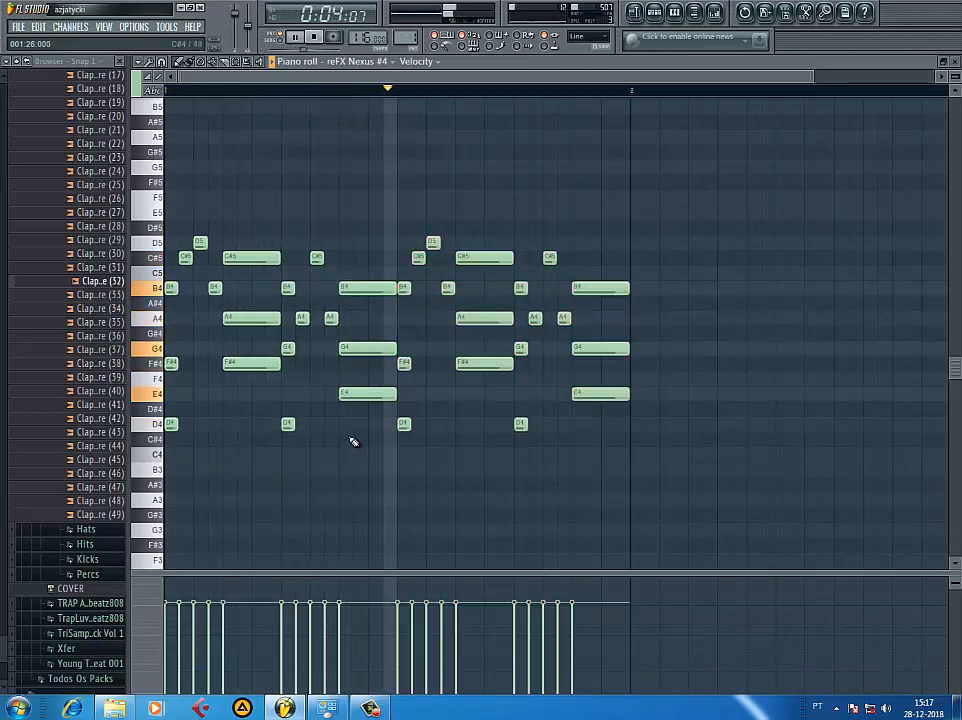
# - Paste the melody into the reFX Nexus #2 channel and open that channel in the piano roll
pyautogui.click(955, 62)
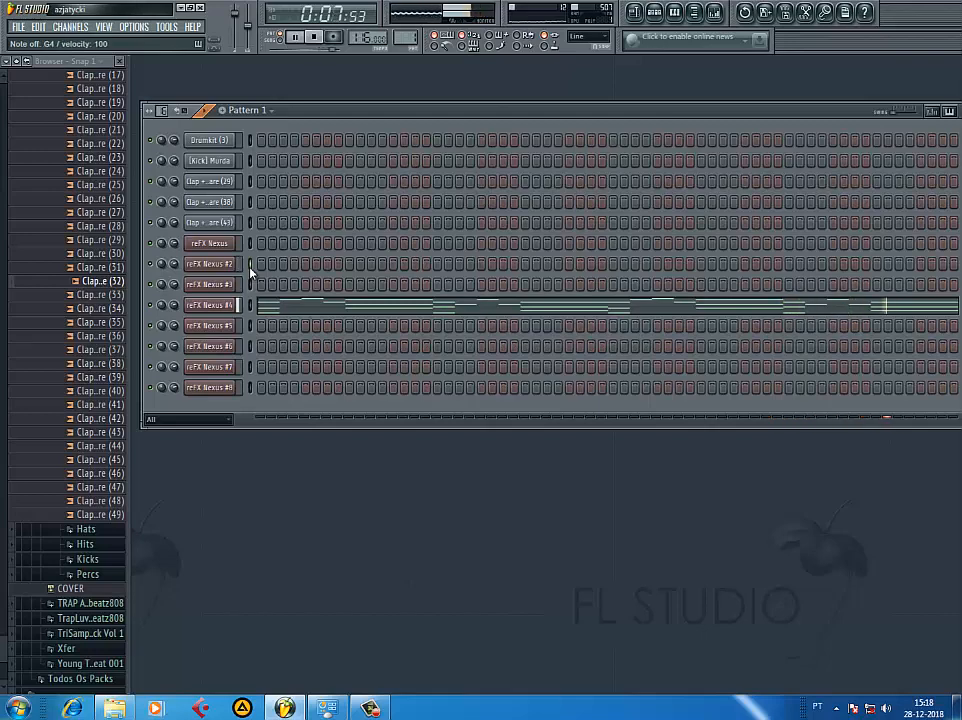
pyautogui.hotkey('ctrl', 'v')
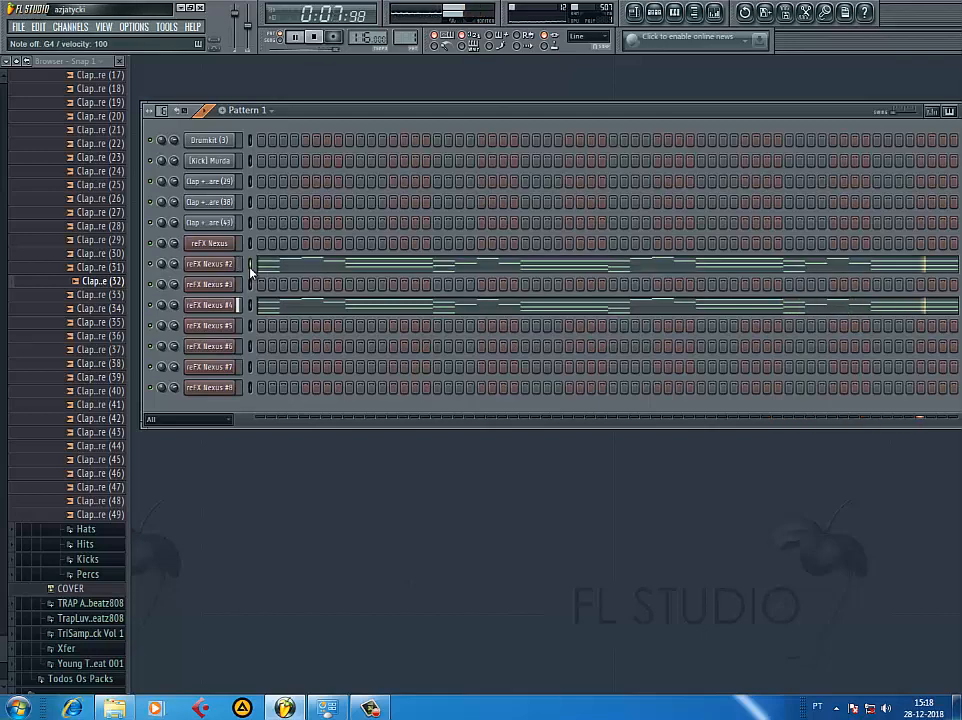
pyautogui.rightClick(163, 265)
pyautogui.click(329, 272)
pyautogui.click(329, 272)
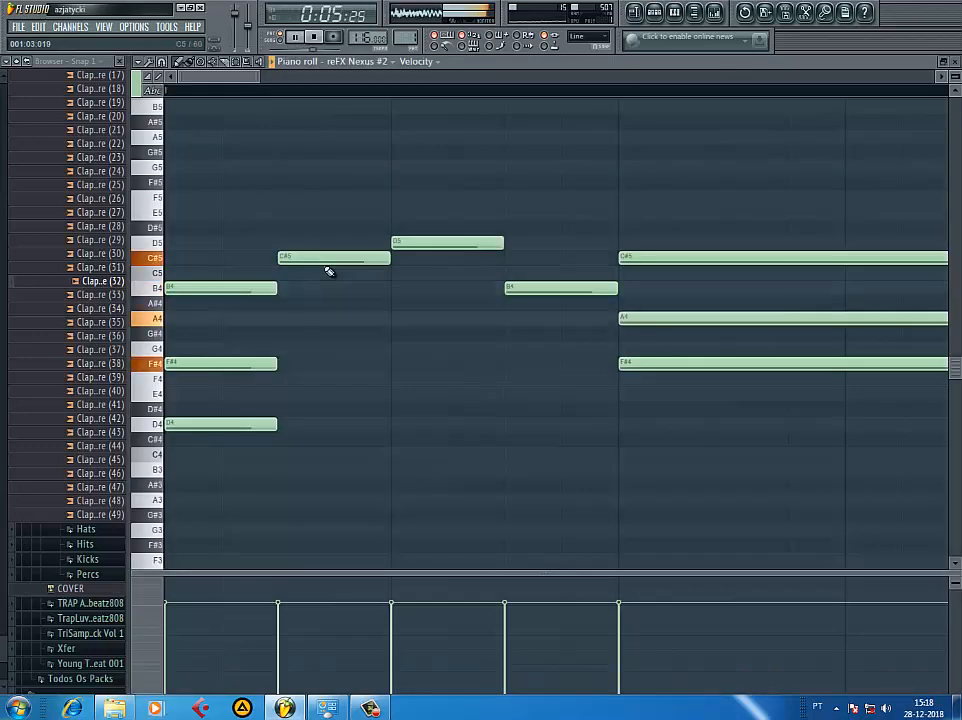
# - Transpose all reFX Nexus #2 notes up two octaves, play the pattern, and close the piano roll
pyautogui.press('space')
pyautogui.press('space')
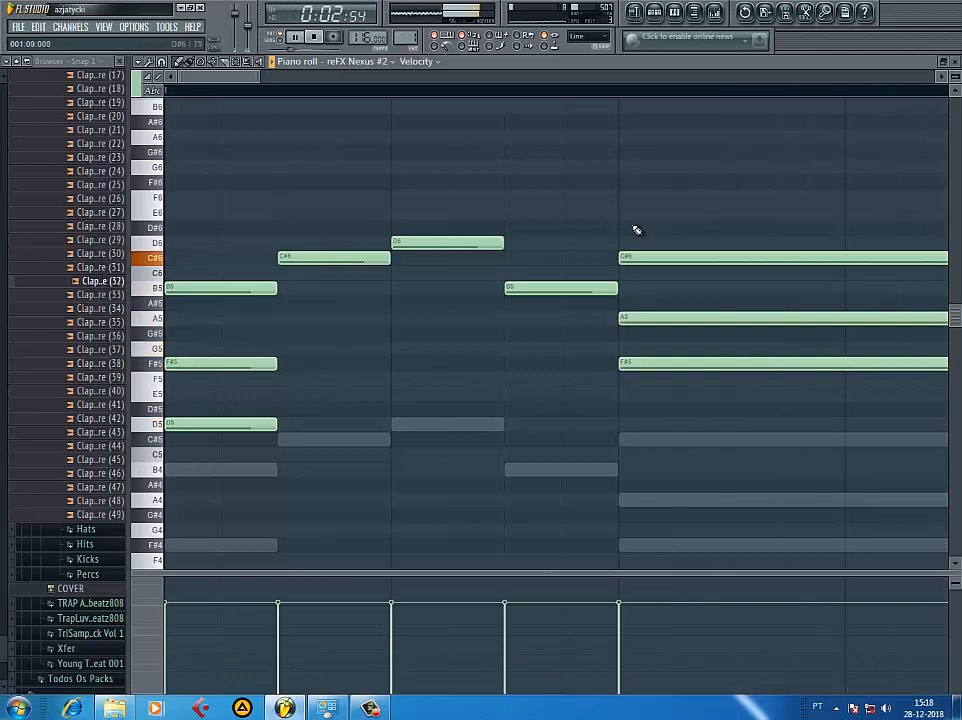
pyautogui.hotkey('ctrl', 'Up')
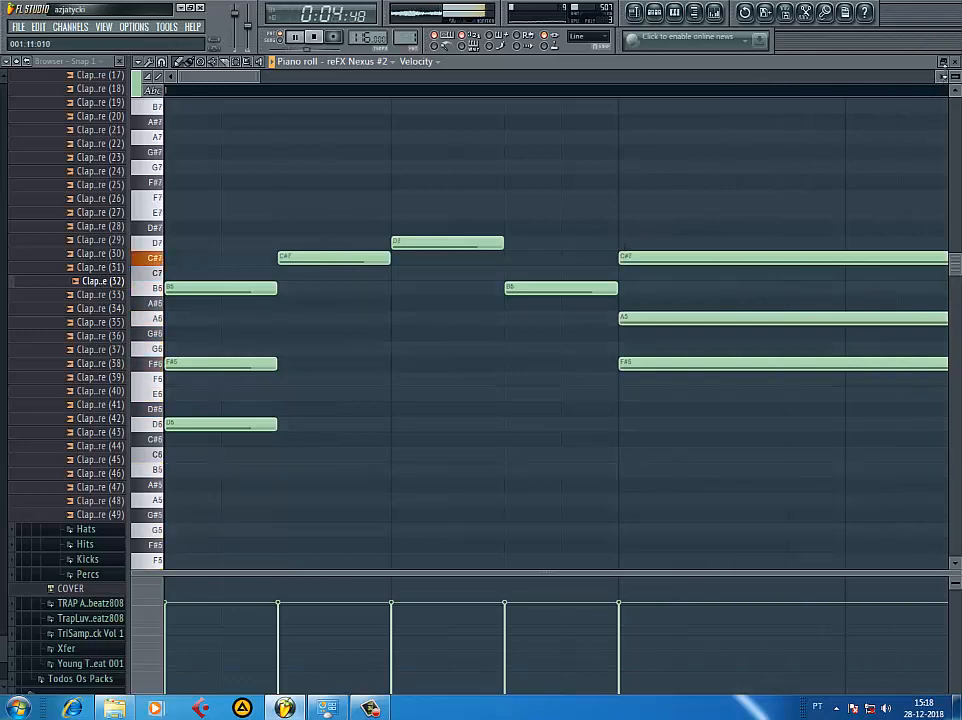
pyautogui.click(942, 61)
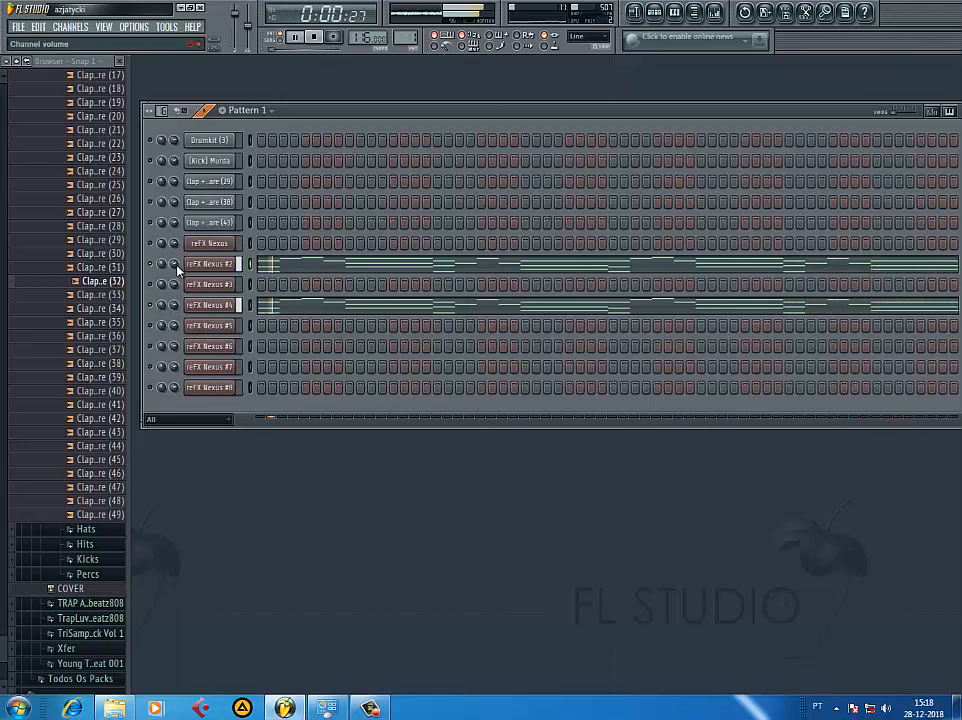
# - Send the reFX Nexus #3 channel to the piano roll, restart playback, and open its notes for editing
pyautogui.rightClick(230, 284)
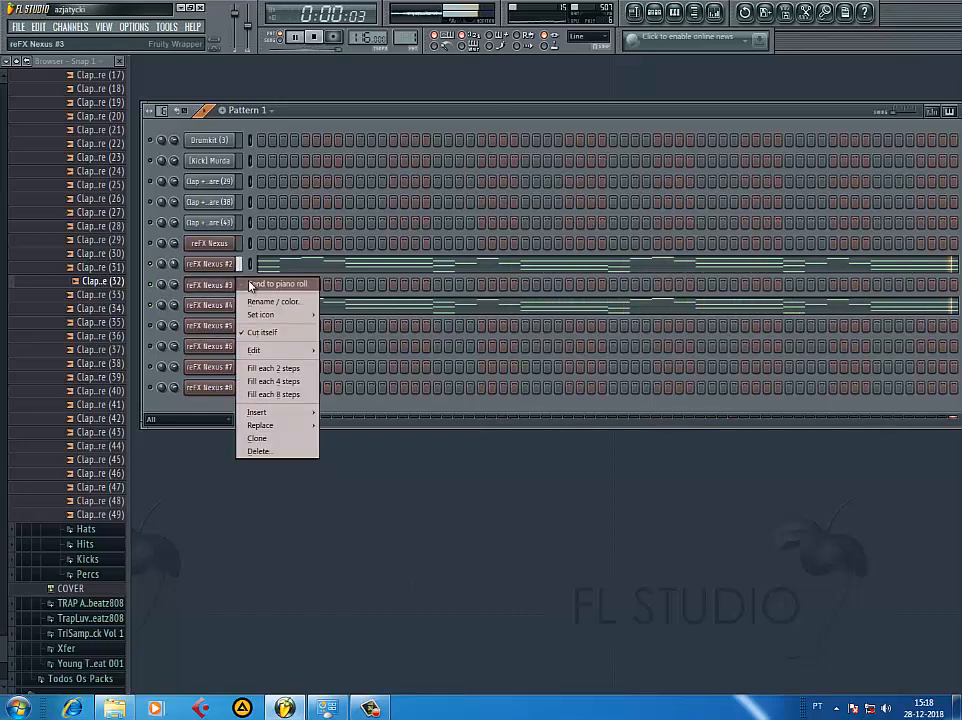
pyautogui.click(251, 284)
pyautogui.click(314, 38)
pyautogui.click(299, 39)
pyautogui.click(654, 12)
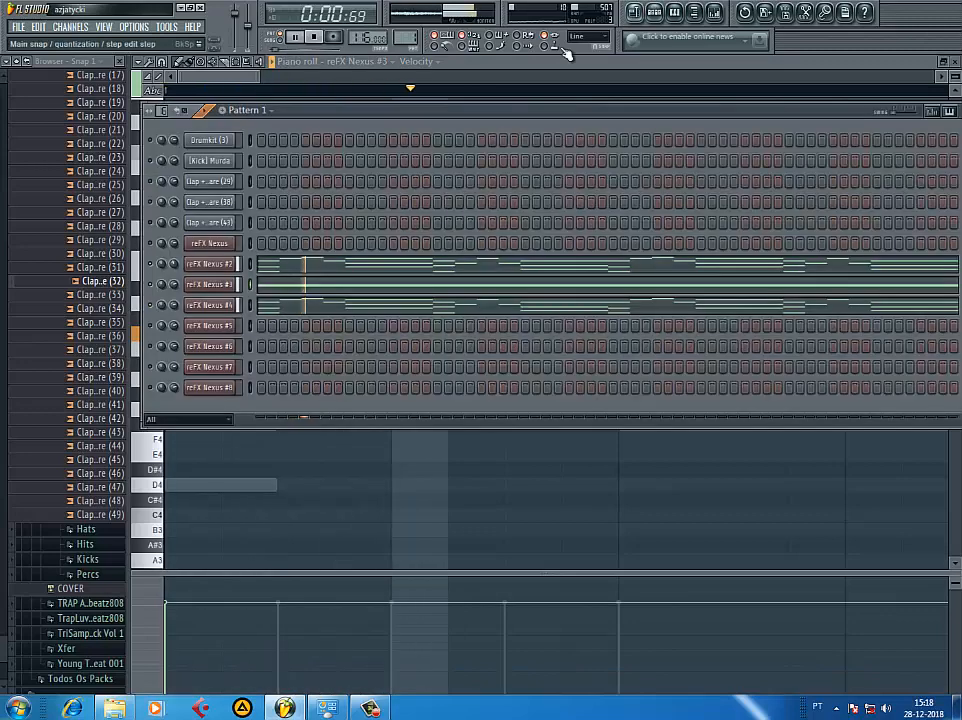
pyautogui.press('space')
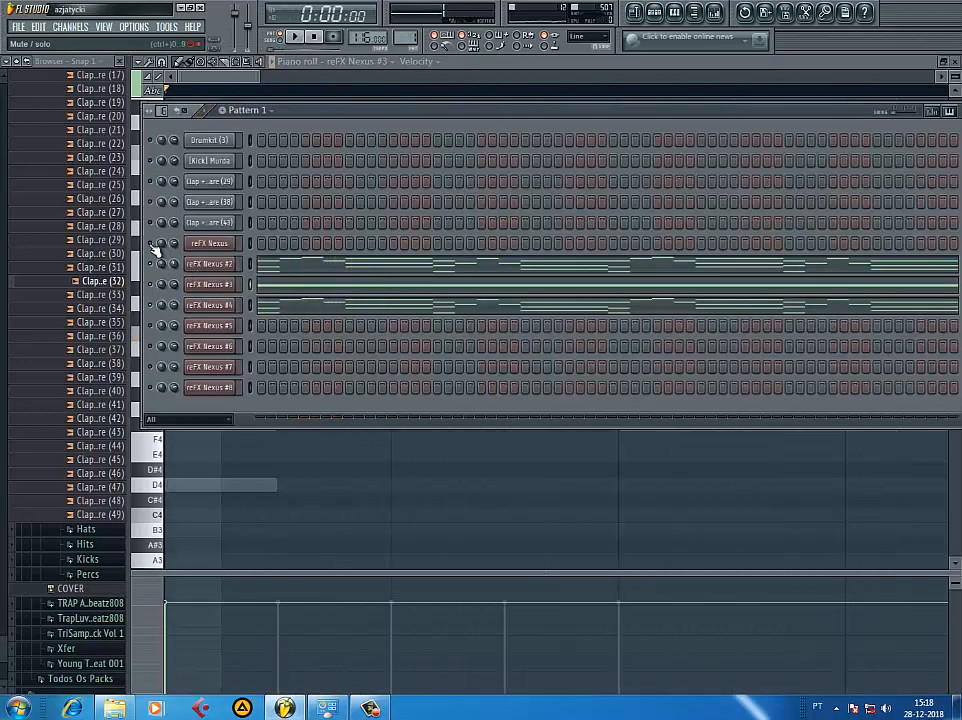
pyautogui.press('space')
pyautogui.click(272, 287)
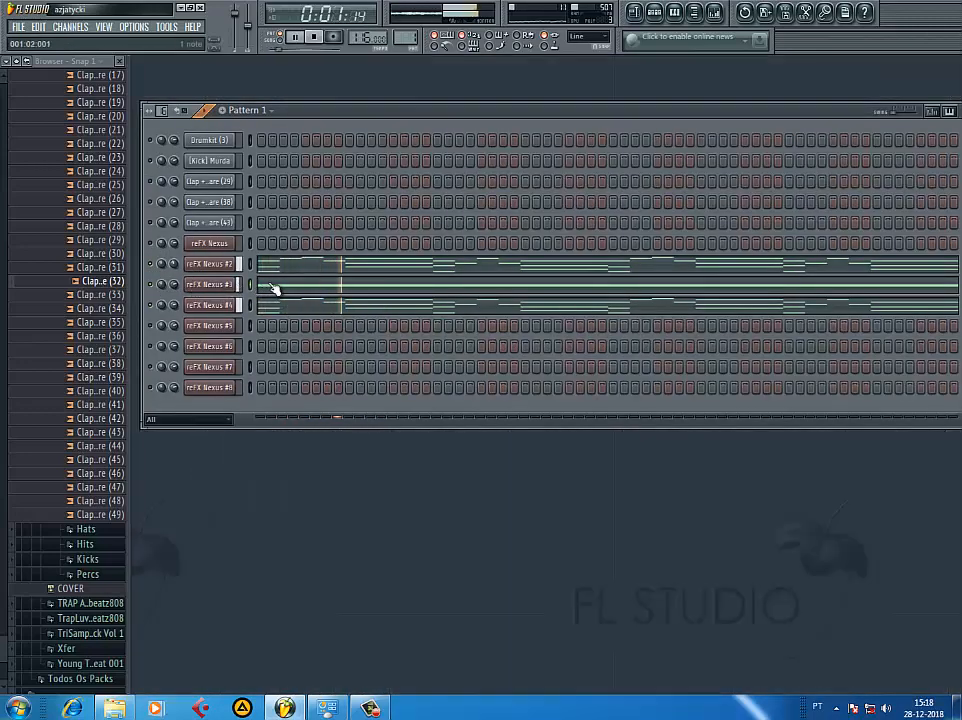
pyautogui.click(287, 288)
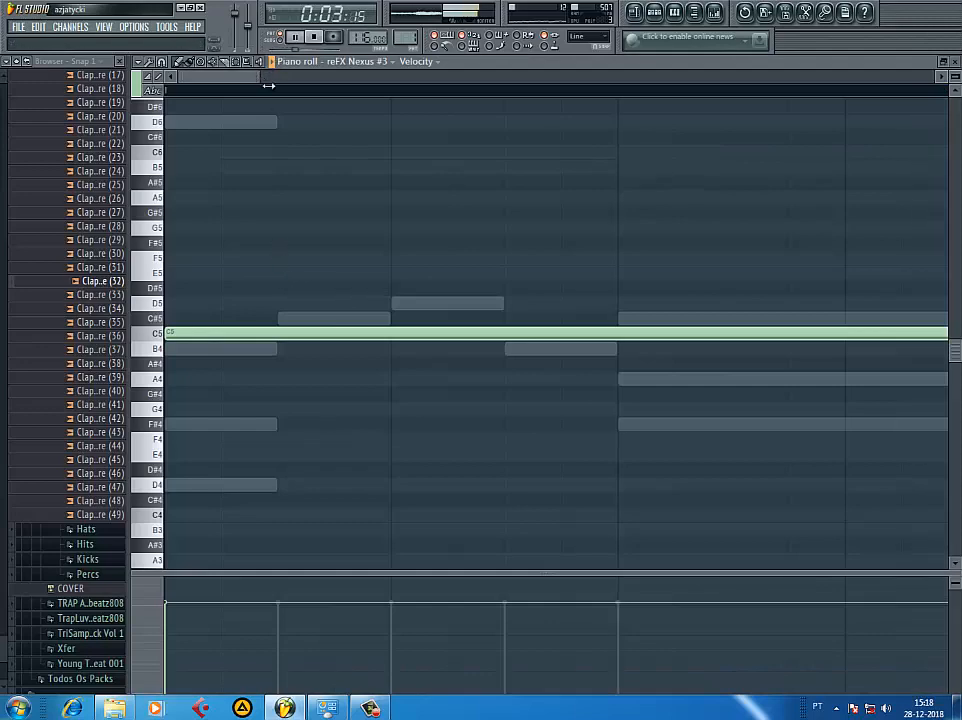
# - Stop playback and raise the bar-long C5 note of reFX Nexus #3 to F5
pyautogui.moveTo(264, 80); pyautogui.dragTo(932, 84)
pyautogui.press('space')
pyautogui.moveTo(339, 333); pyautogui.dragTo(291, 254)
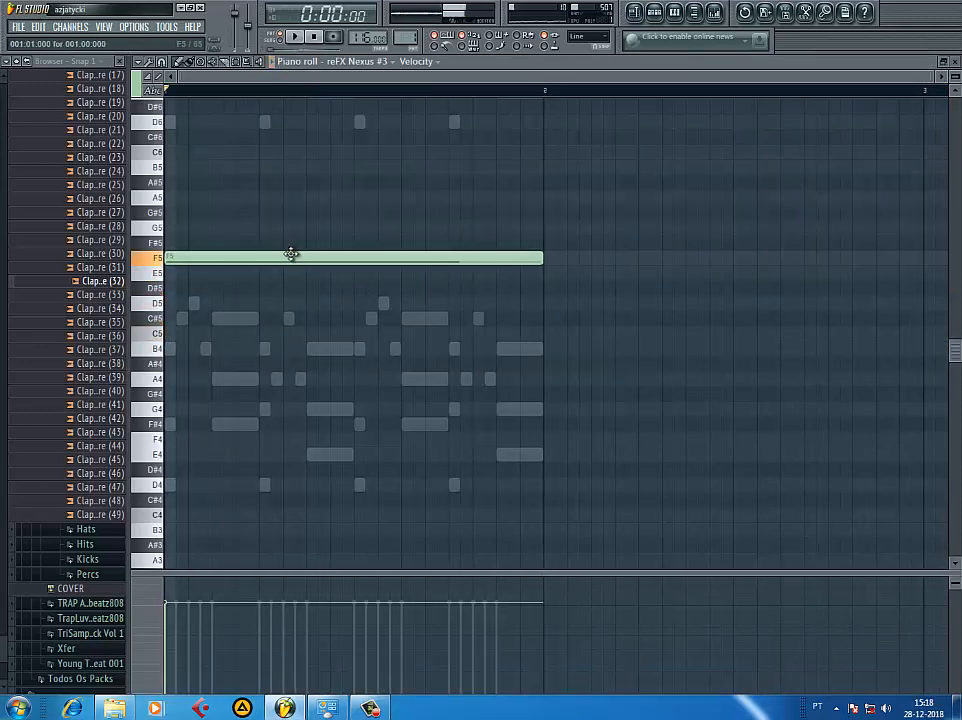
pyautogui.click(378, 708)
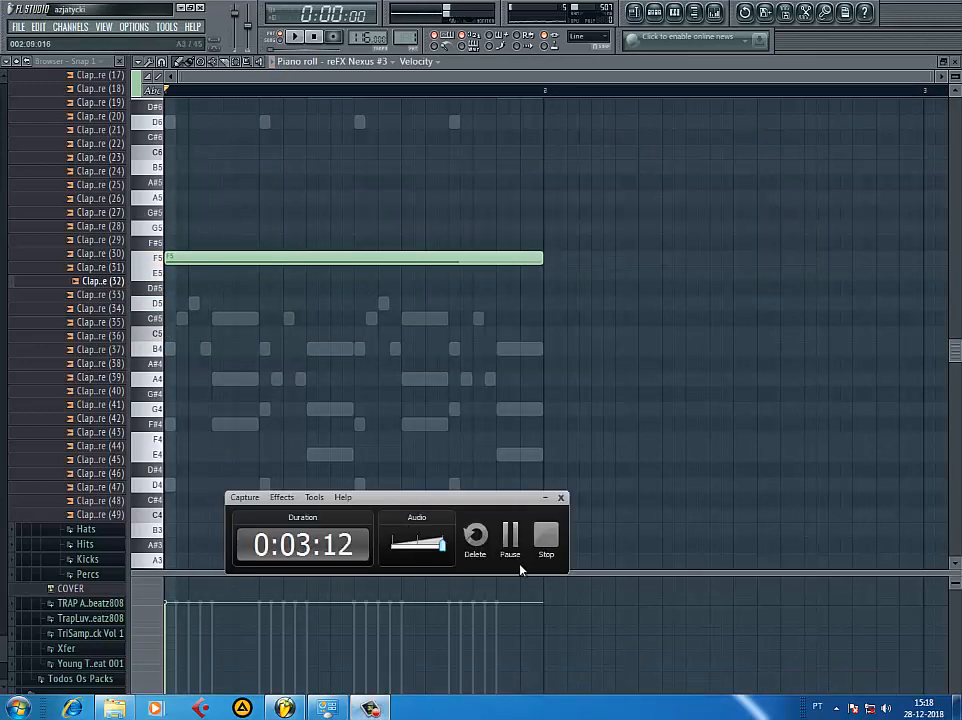
pyautogui.click(545, 540)
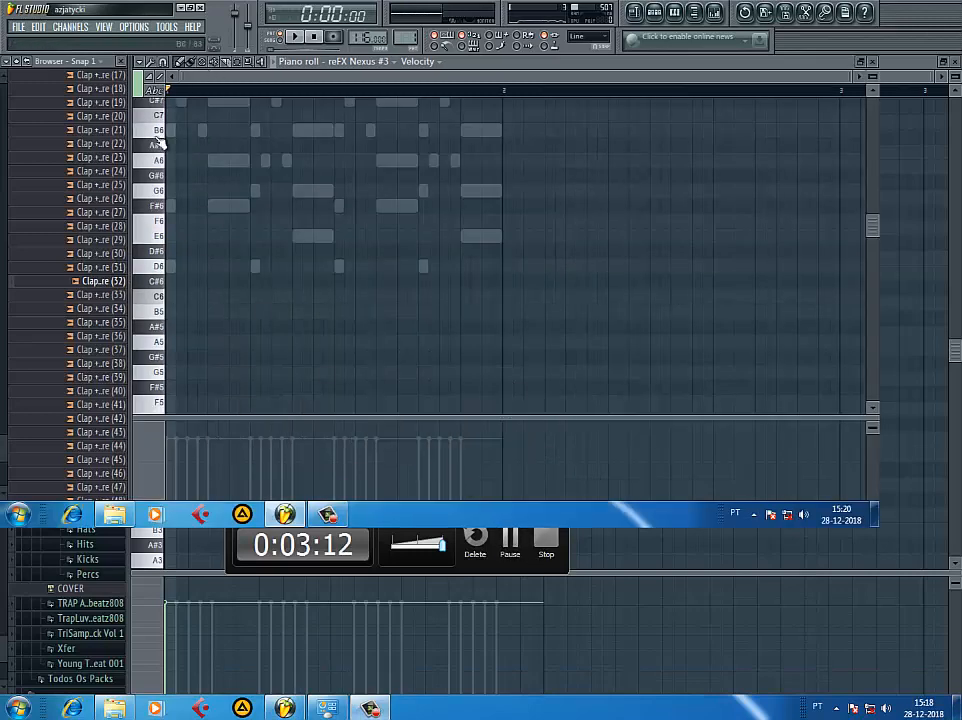
# - Add a short A6 note at step 9 and a short B6 note at step 25 in reFX Nexus #3 during playback
pyautogui.press('space')
pyautogui.click(212, 160)
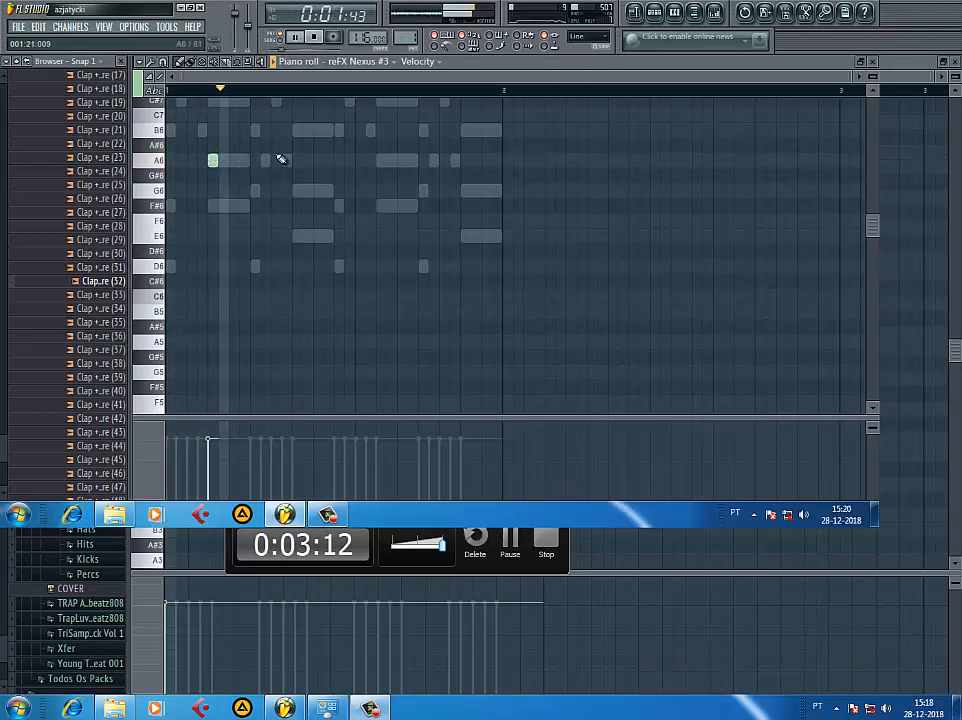
pyautogui.click(297, 131)
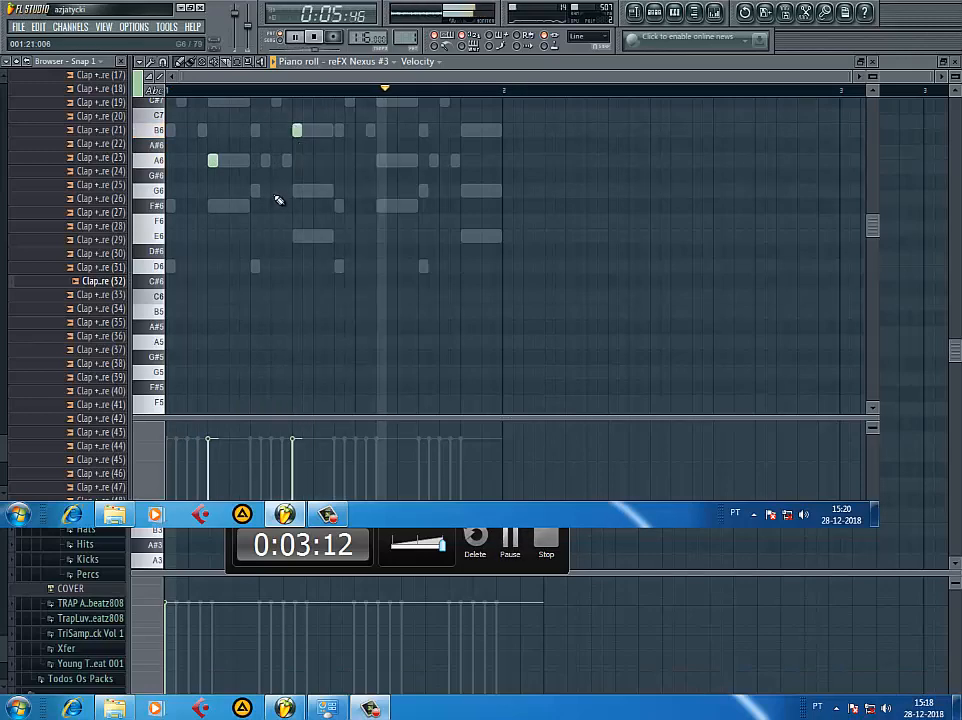
# - Repeat the short A6 and B6 notes at steps 41 and 57, and return to the channel list
pyautogui.hotkey('ctrl', 'b')
pyautogui.moveTo(310, 160); pyautogui.dragTo(380, 161)
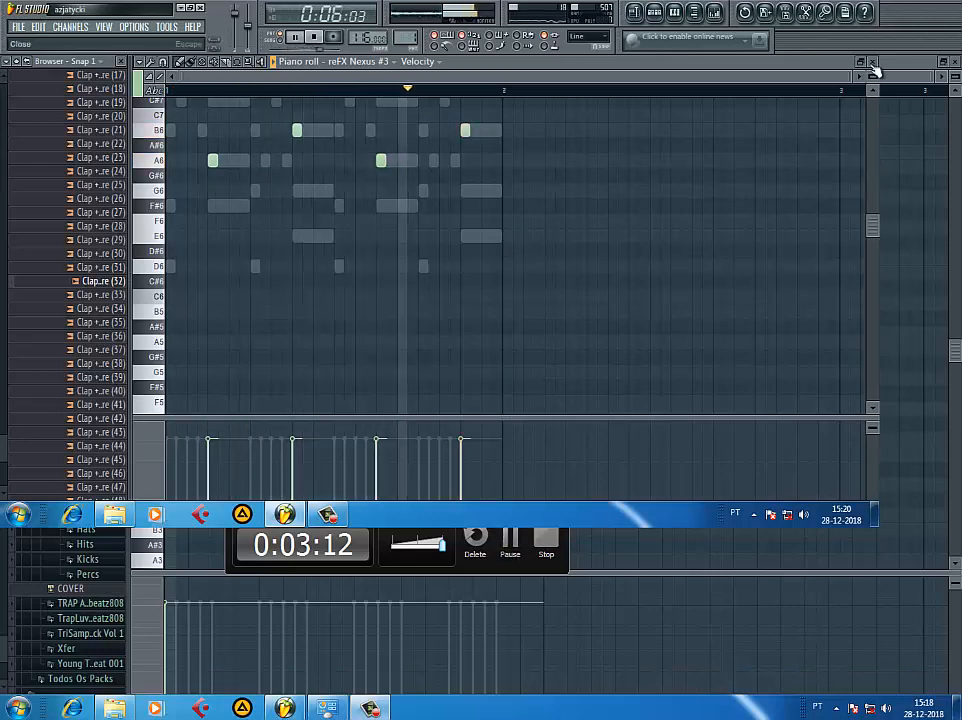
pyautogui.press('F7')
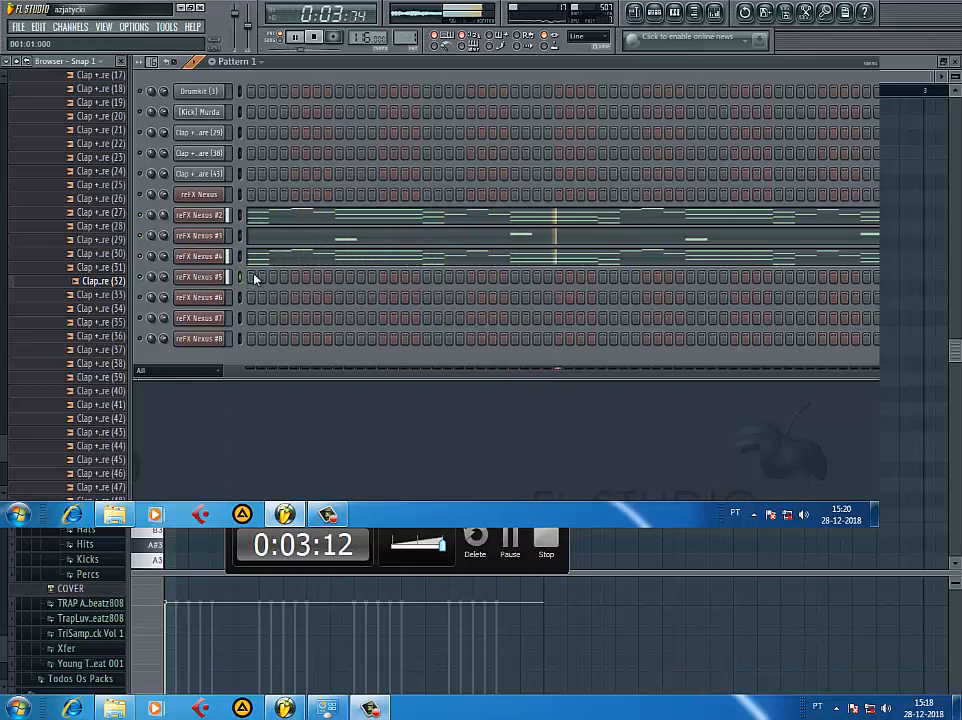
# - Send reFX Nexus #5 to the piano roll and turn its bar-long C5 into an eight-step B5 at the bar's start
pyautogui.rightClick(212, 278)
pyautogui.click(262, 277)
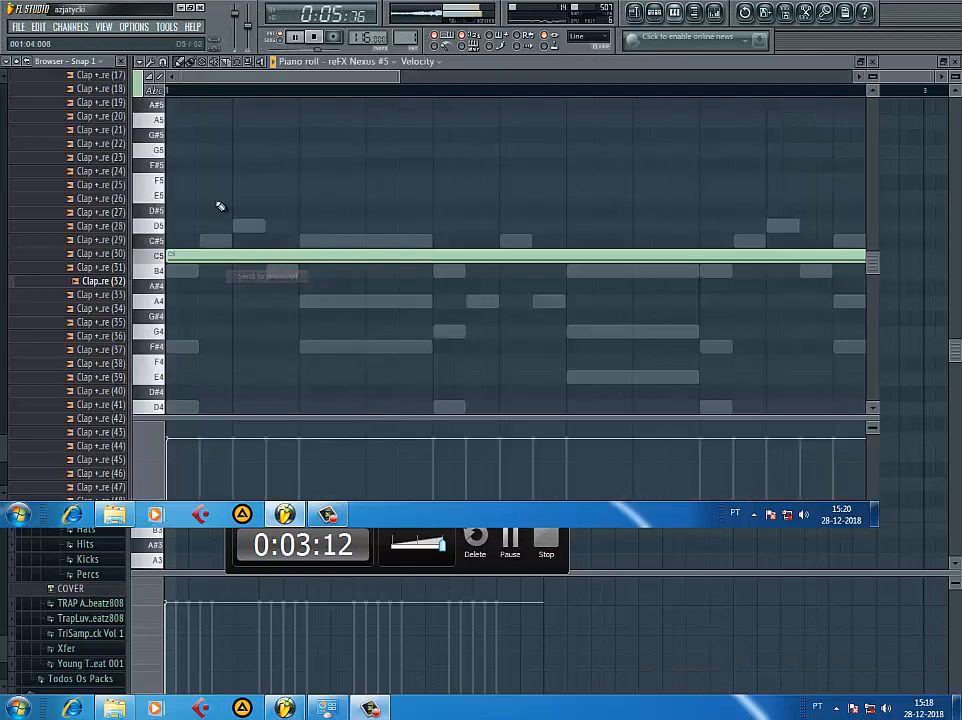
pyautogui.moveTo(398, 76); pyautogui.dragTo(700, 200)
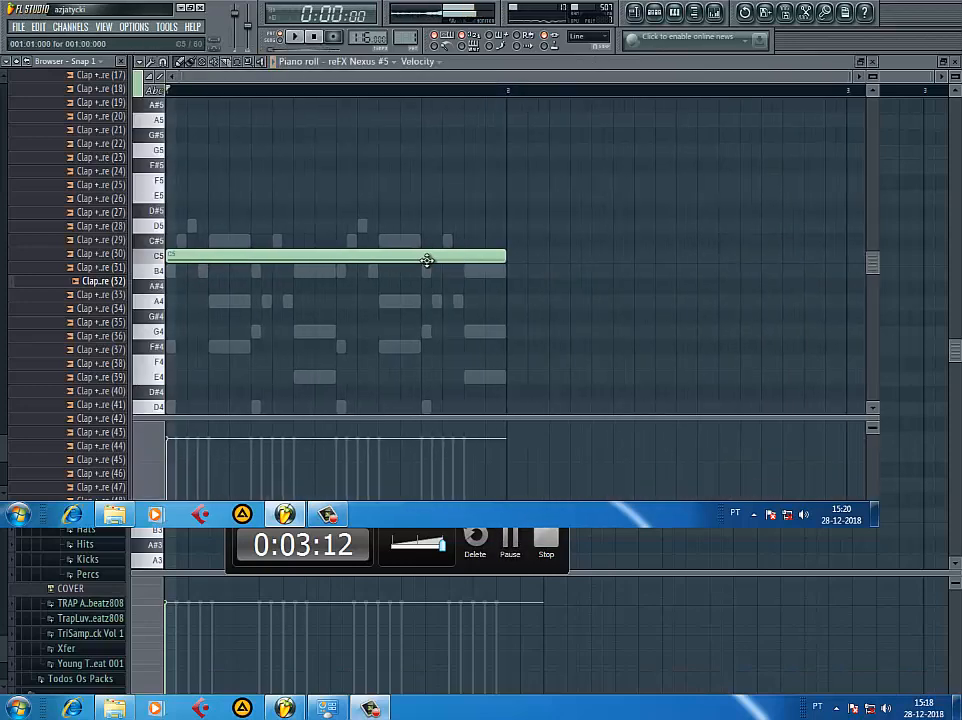
pyautogui.moveTo(427, 260); pyautogui.dragTo(382, 151)
pyautogui.press('space')
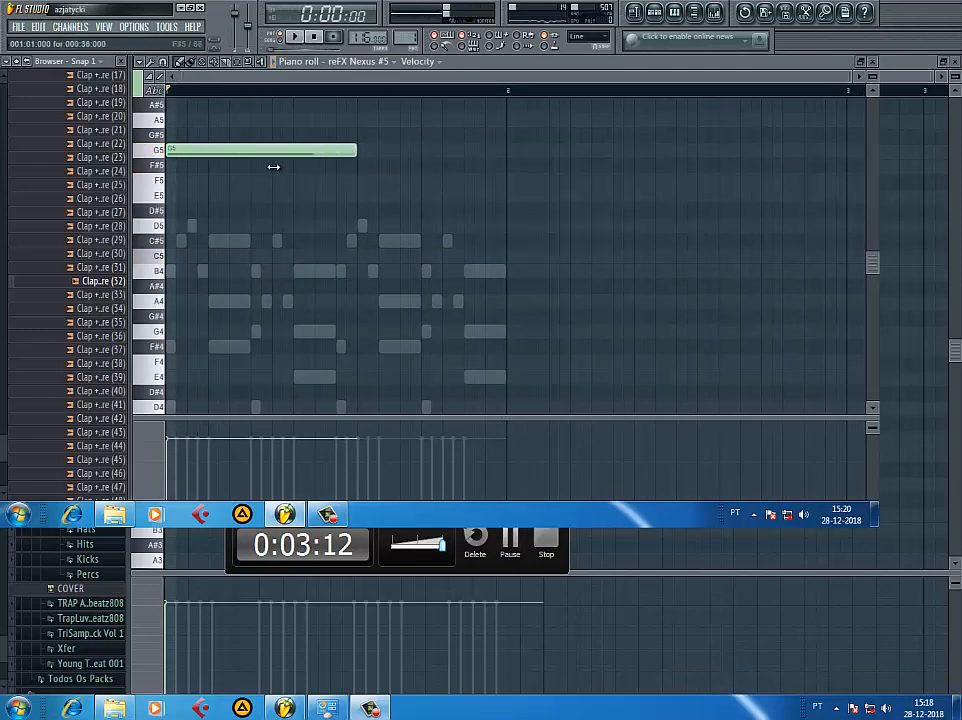
pyautogui.moveTo(196, 92); pyautogui.dragTo(188, 118)
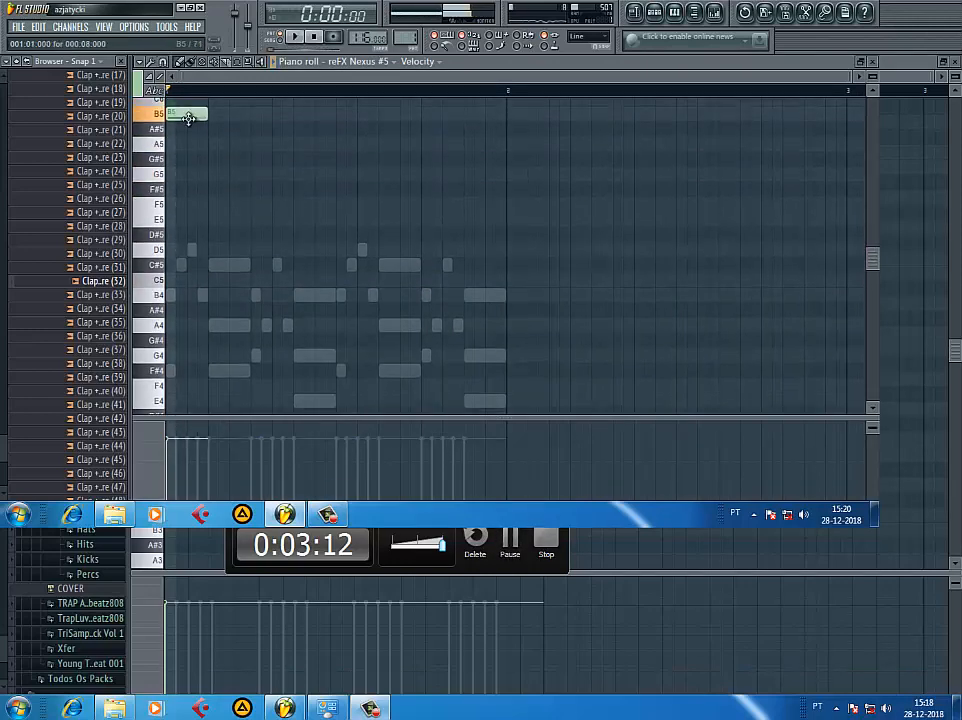
pyautogui.scroll(1, 191, 123)
pyautogui.scroll(-3, 178, 122)
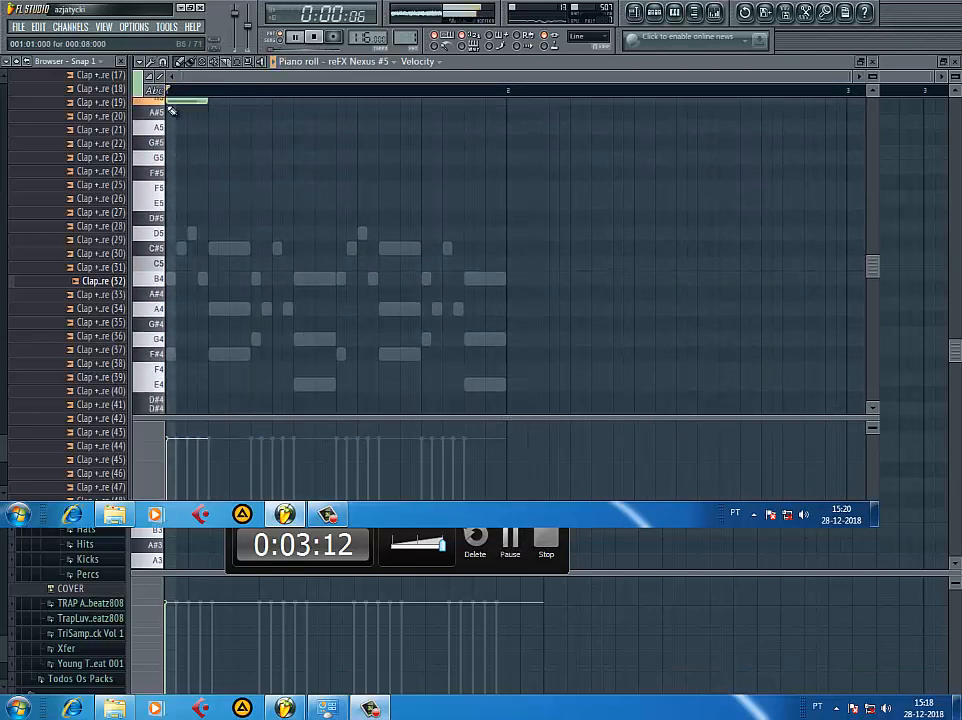
# - Lengthen the opening B5 to twelve steps and add an eight-step F#6 note directly after it at step 13
pyautogui.moveTo(878, 288); pyautogui.dragTo(877, 237)
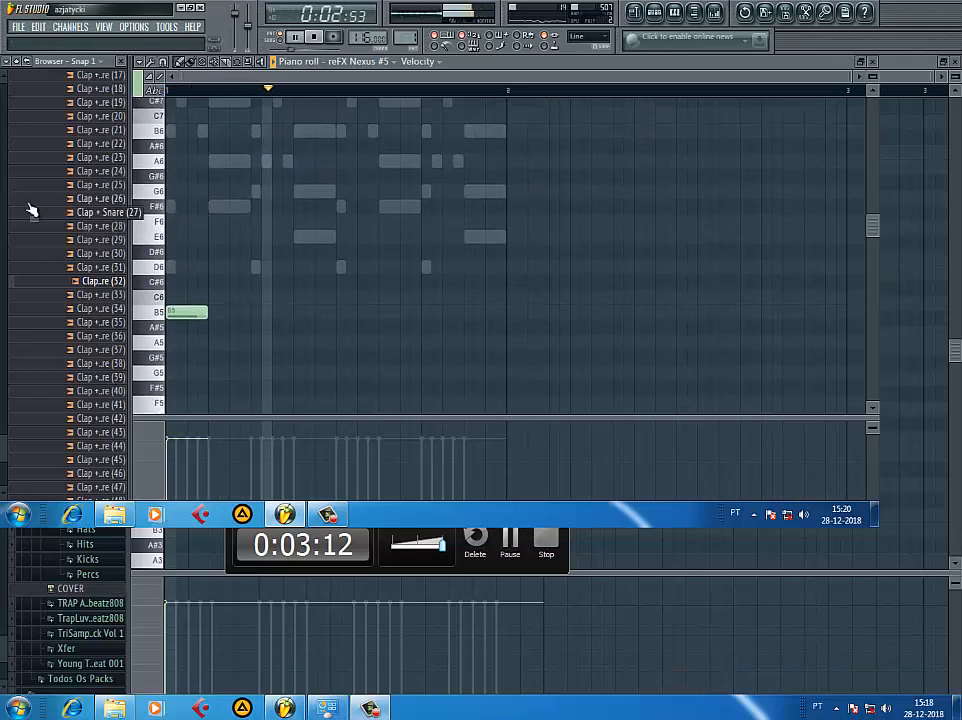
pyautogui.click(211, 206)
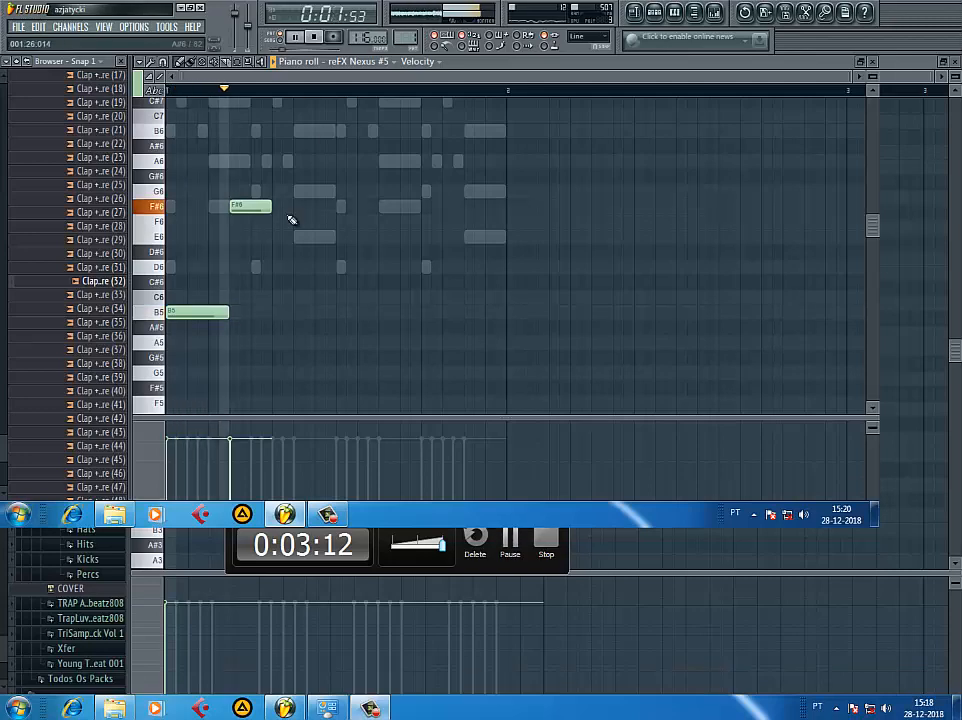
# - Lengthen the F#6 note to twelve steps and add an eight-step G6 note directly after it at step 25
pyautogui.press('space')
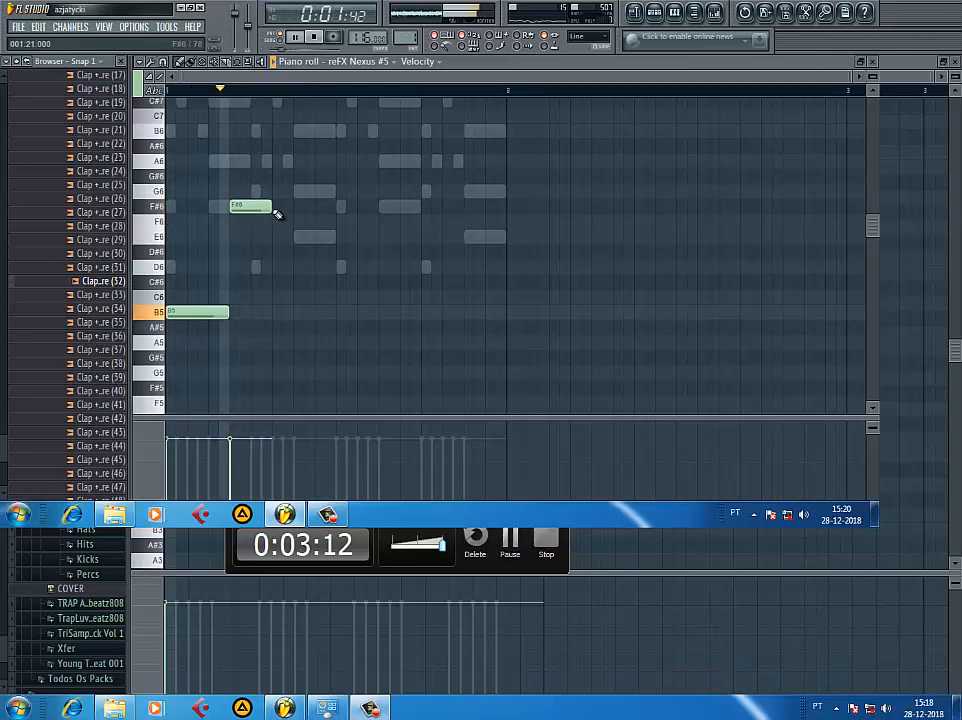
pyautogui.moveTo(272, 206); pyautogui.dragTo(295, 205)
pyautogui.click(295, 160)
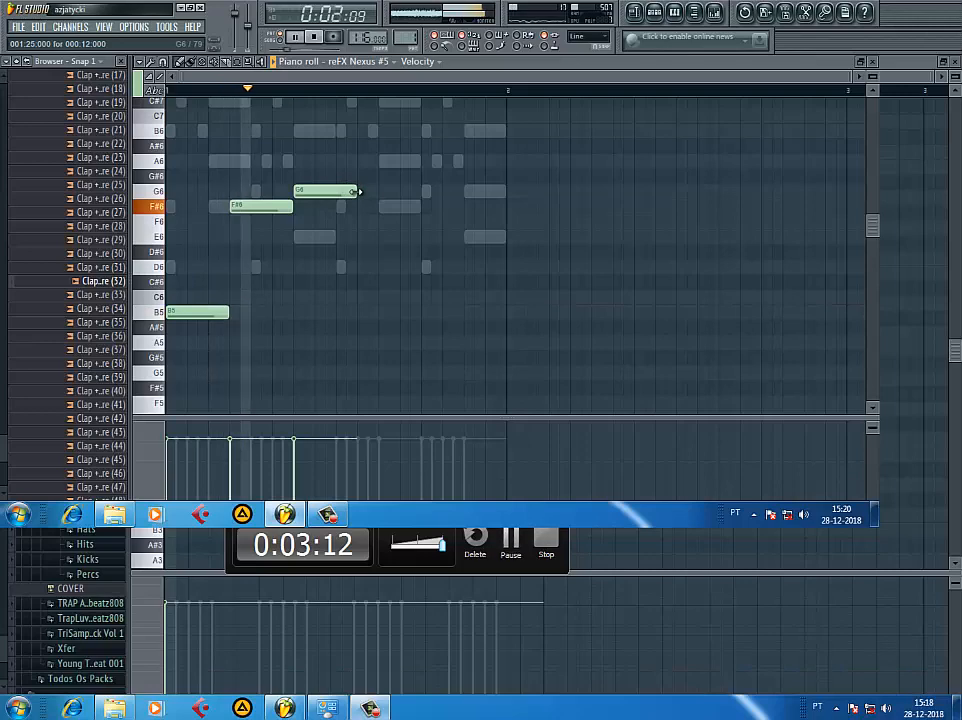
pyautogui.moveTo(357, 190); pyautogui.dragTo(335, 190)
pyautogui.press('space')
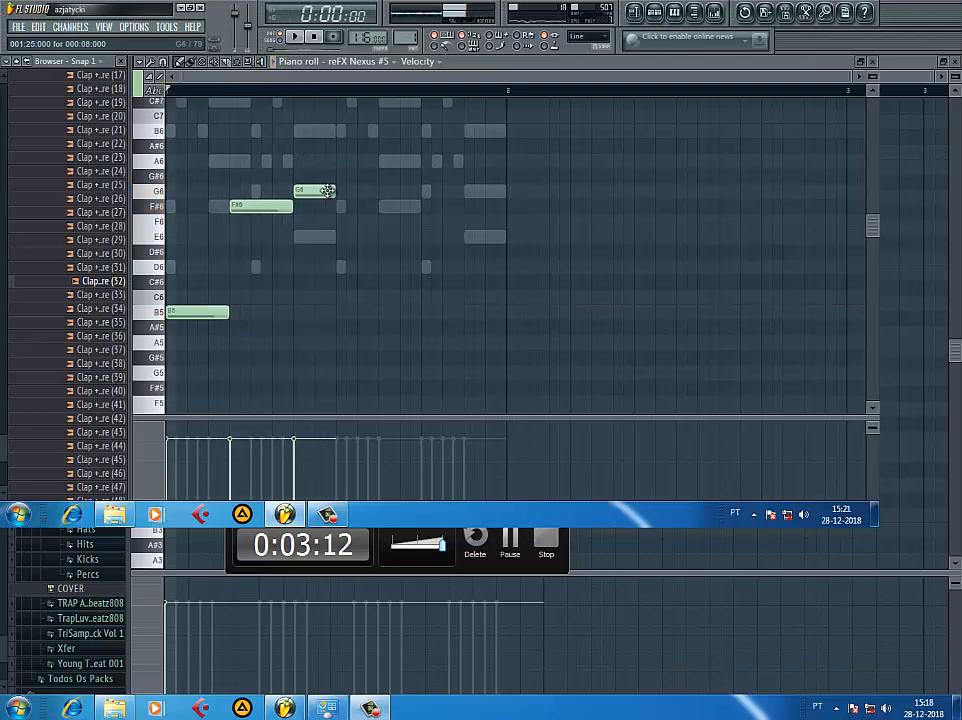
# - Duplicate the B5, F#6 and G6 phrase into the second half of the bar, and return to the channel list
pyautogui.press('space')
pyautogui.hotkey('ctrl', 'b')
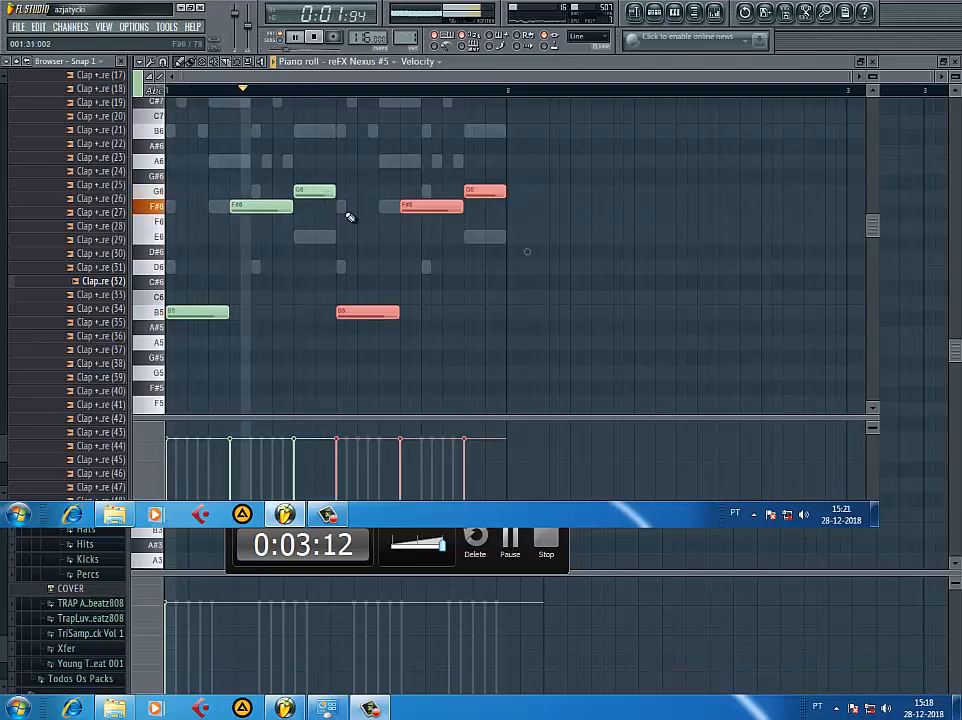
pyautogui.keyDown('ctrl'); pyautogui.click(408, 284); pyautogui.keyUp('ctrl')
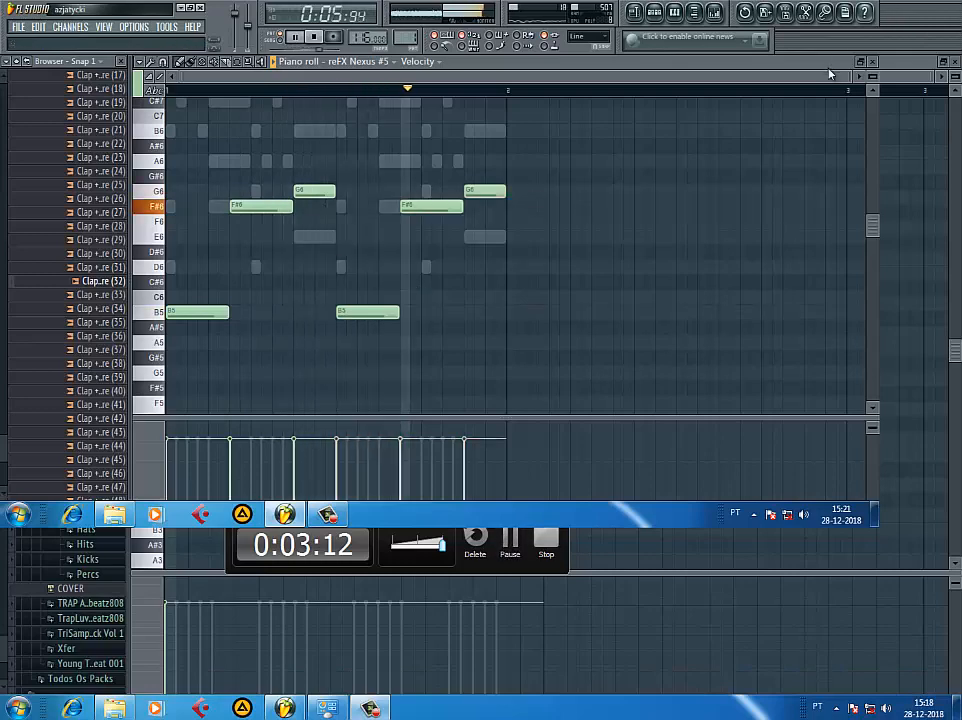
pyautogui.click(872, 62)
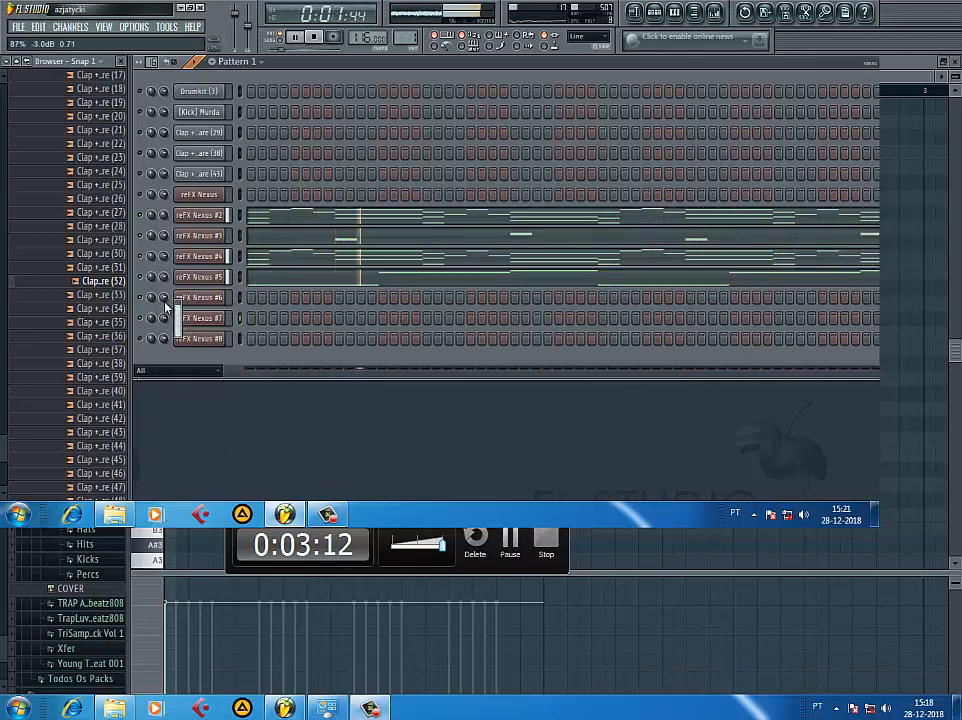
# - Send reFX Nexus #7 to the piano roll and turn its bar-long C5 into a two-step B5 at the bar's start
pyautogui.rightClick(218, 317)
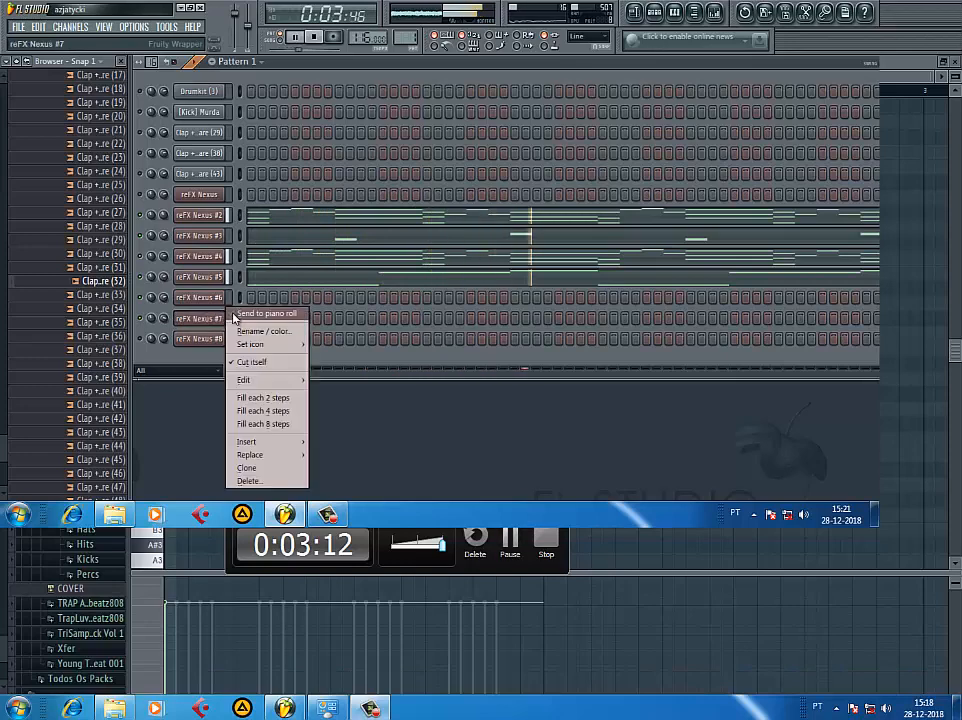
pyautogui.click(255, 313)
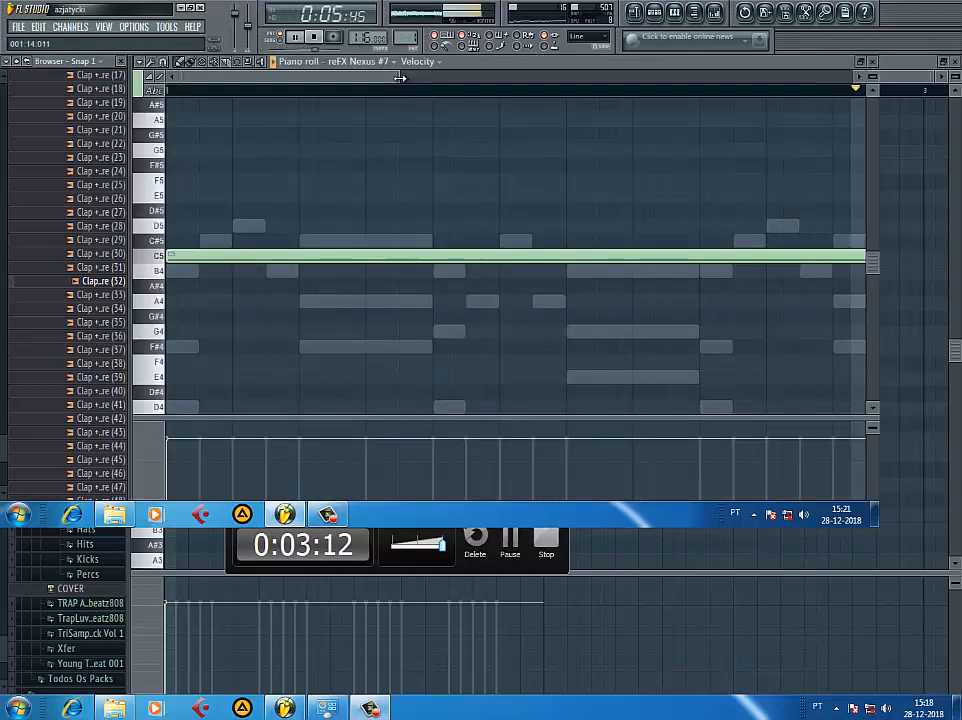
pyautogui.scroll(-4, 827, 340)
pyautogui.rightClick(529, 256)
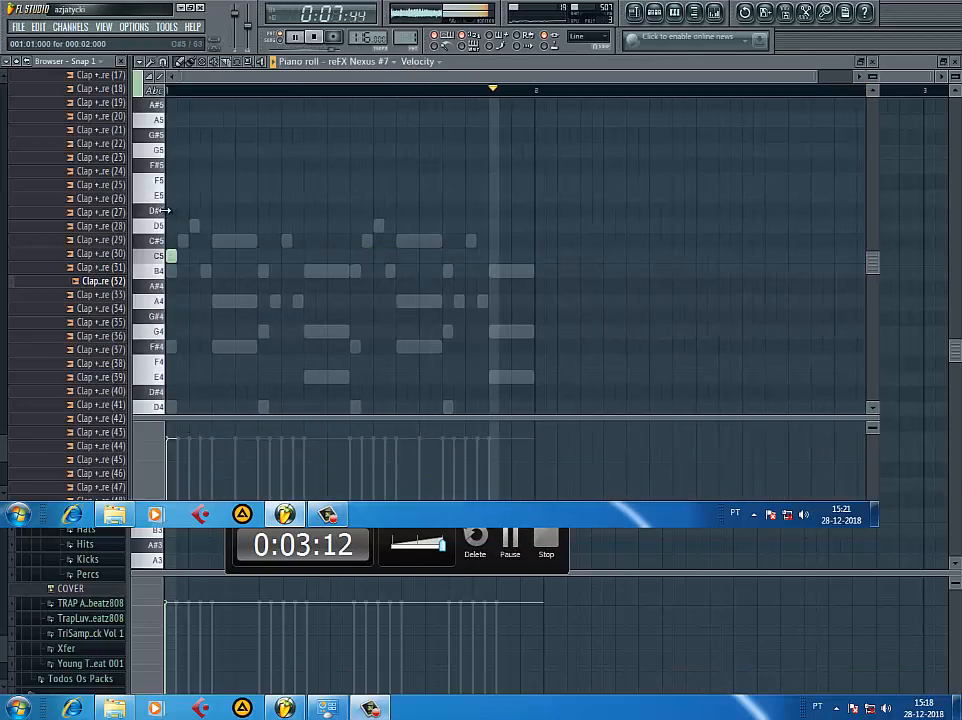
pyautogui.scroll(3, 173, 150)
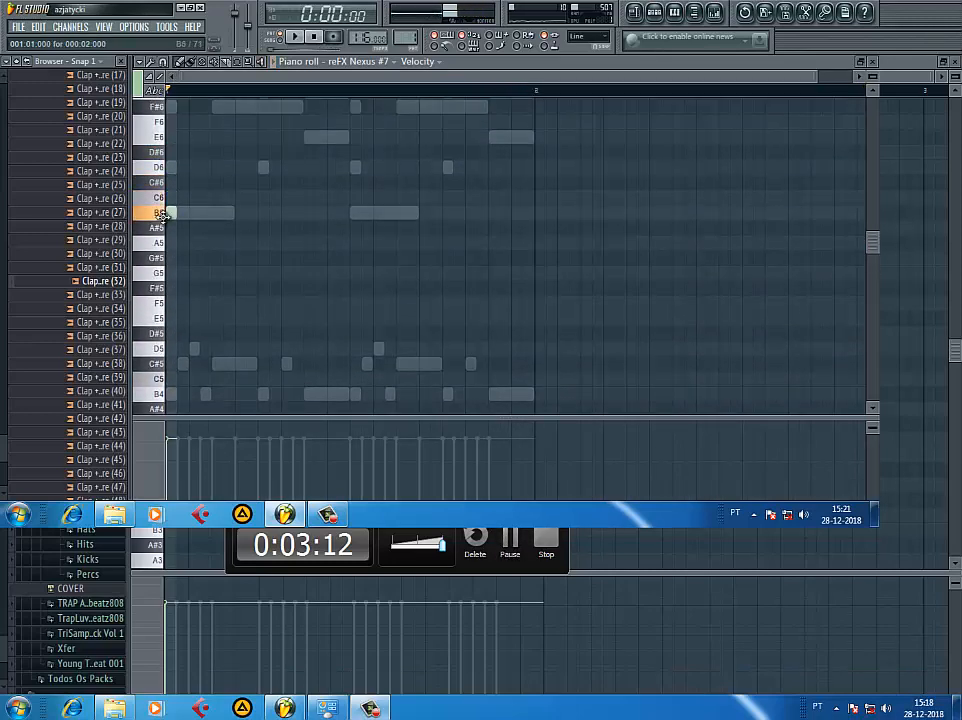
pyautogui.press('space')
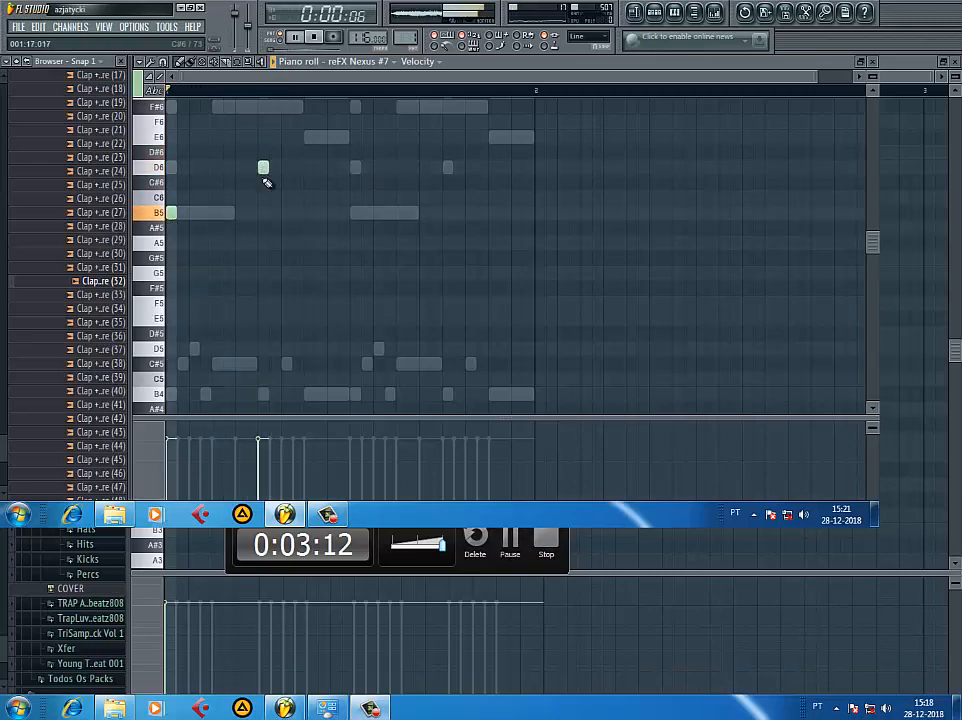
# - Try a two-step D6 note at step 13 against playback, and clear all notes from reFX Nexus #7
pyautogui.press('space')
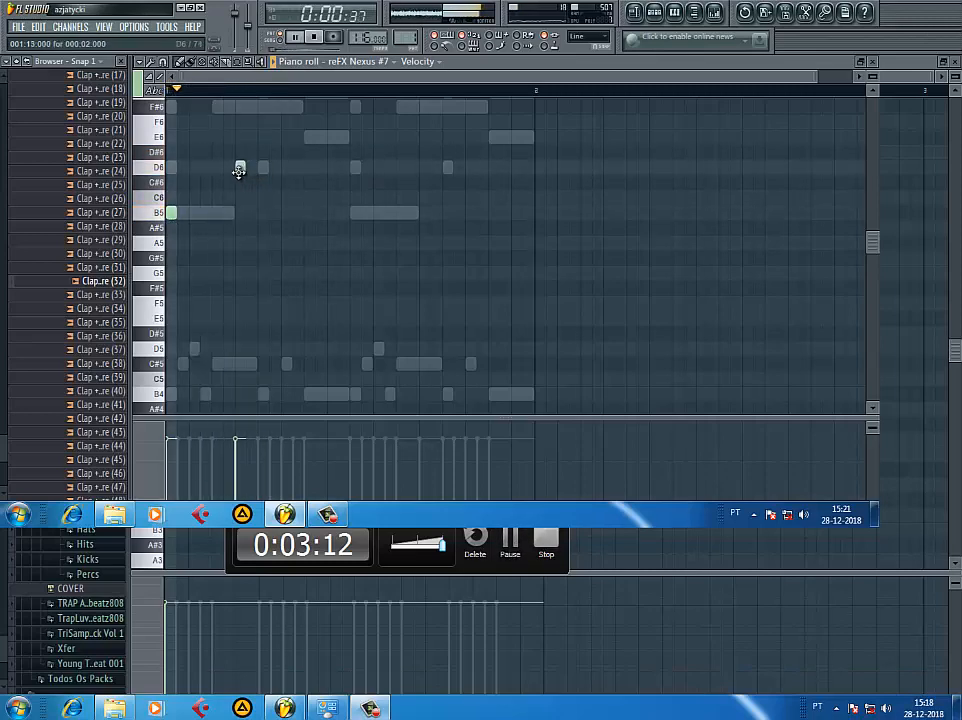
pyautogui.moveTo(239, 170); pyautogui.dragTo(228, 170)
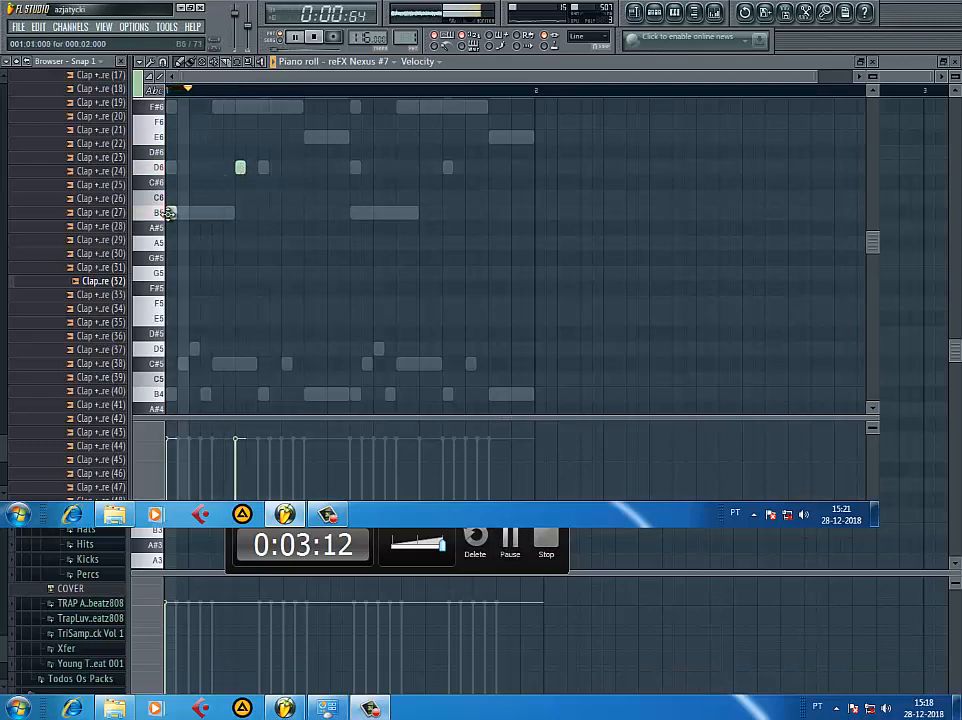
pyautogui.click(171, 212)
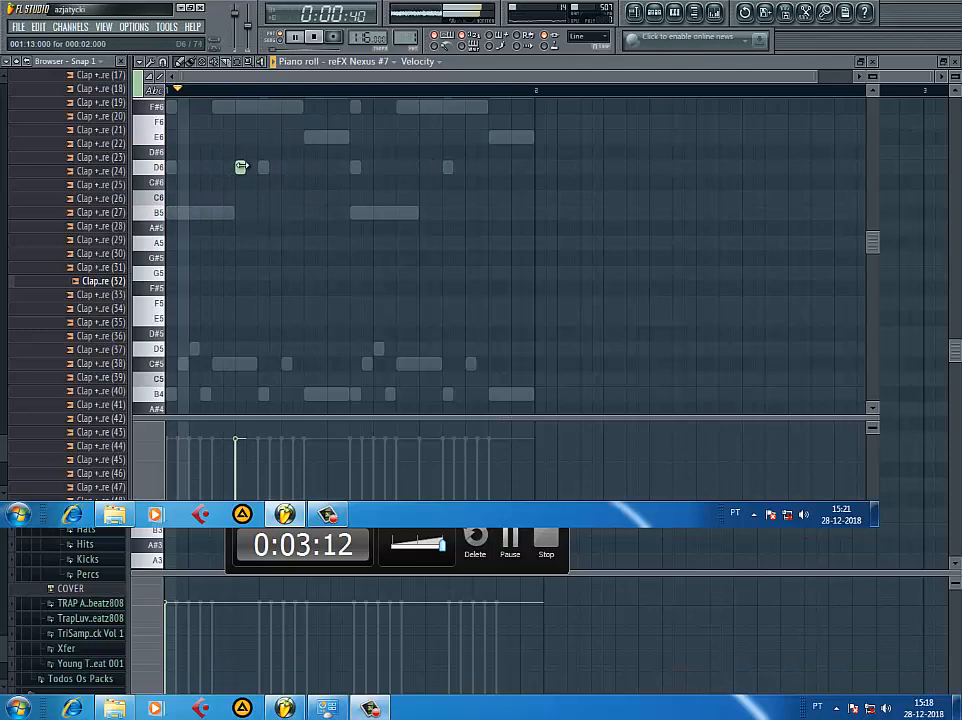
pyautogui.click(155, 91)
pyautogui.click(161, 92)
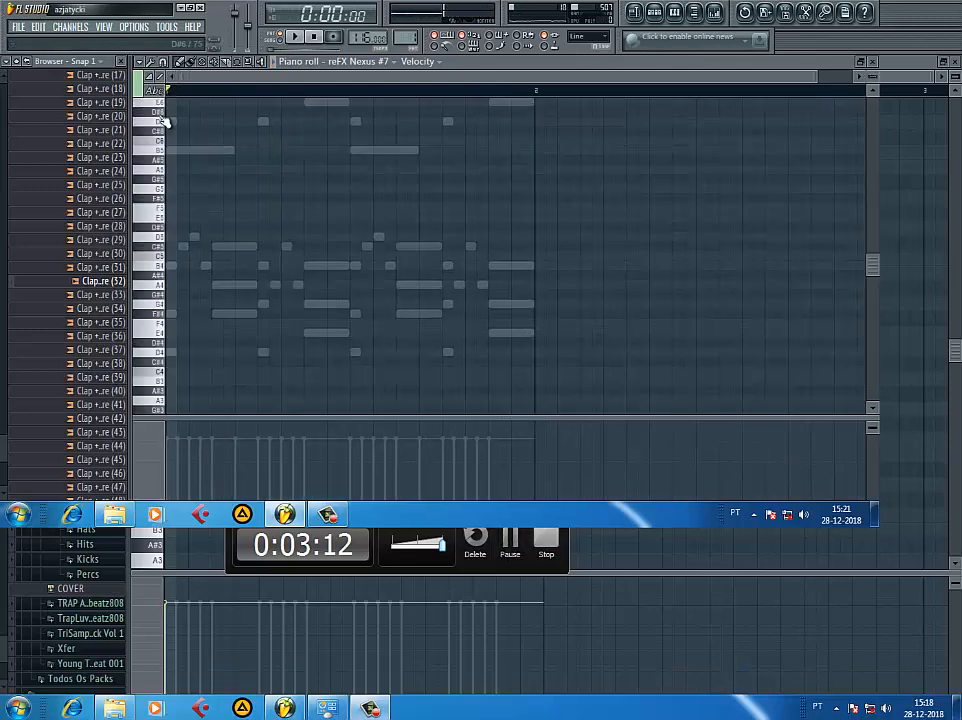
# - Add an eight-step F#6 note at the start of the bar in reFX Nexus #7
pyautogui.moveTo(160, 118); pyautogui.dragTo(139, 253)
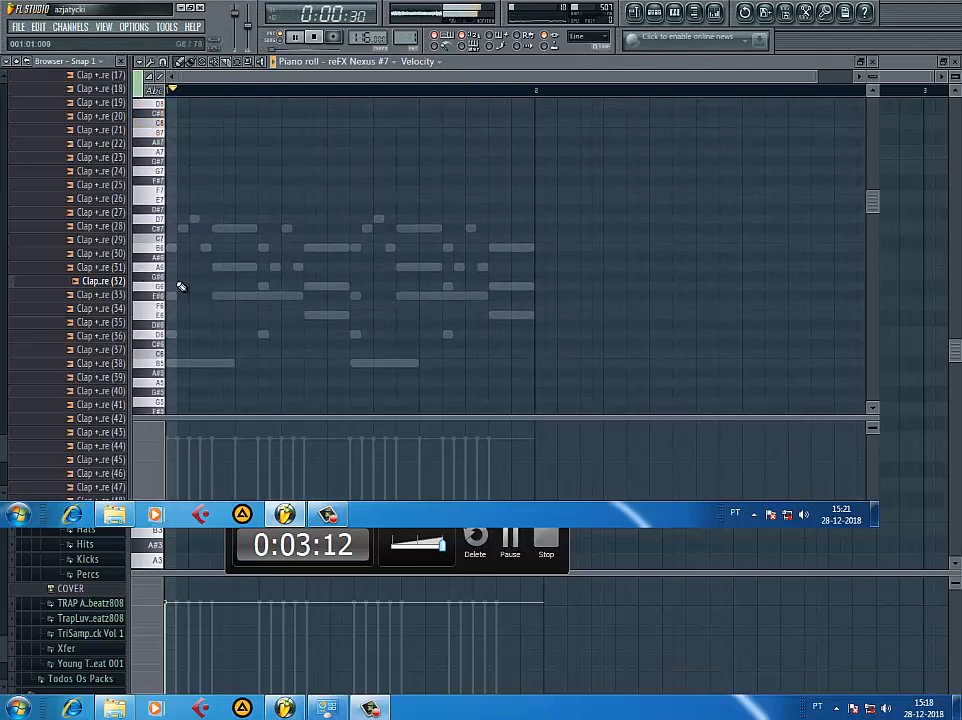
pyautogui.press('space')
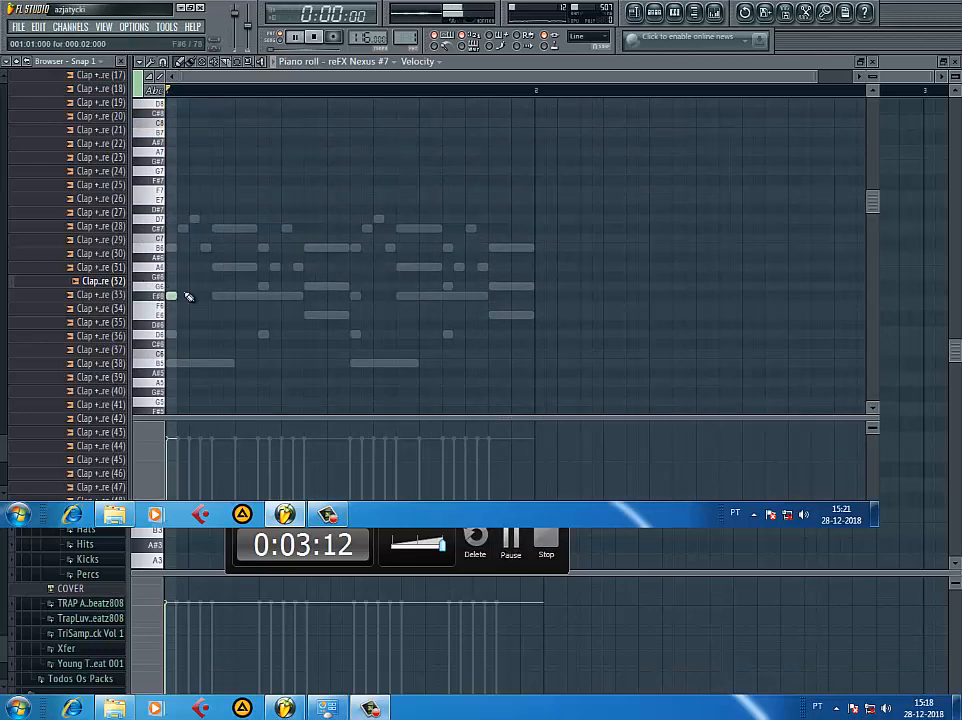
pyautogui.press('space')
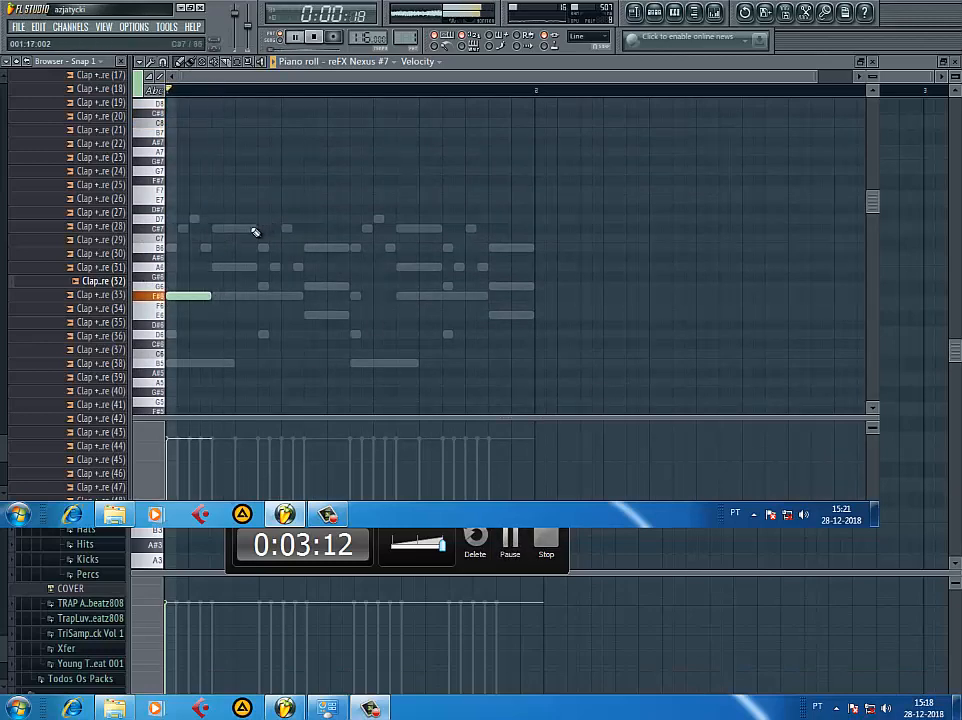
# - Try an eight-step C#7 note at step 9, and another at step 21 lowered to B6
pyautogui.click(238, 227)
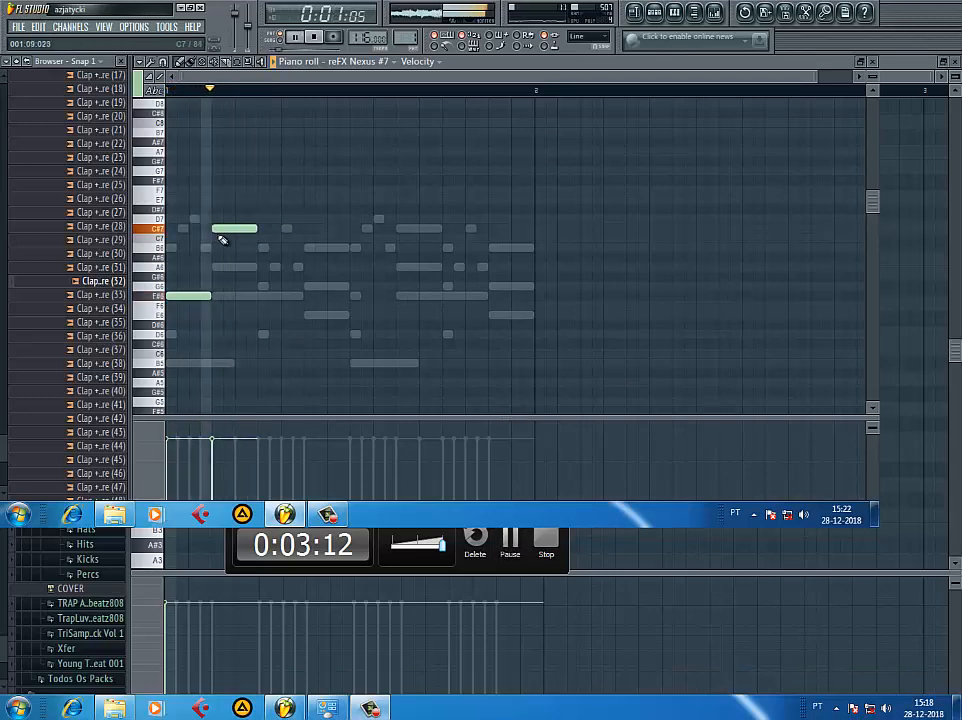
pyautogui.rightClick(218, 228)
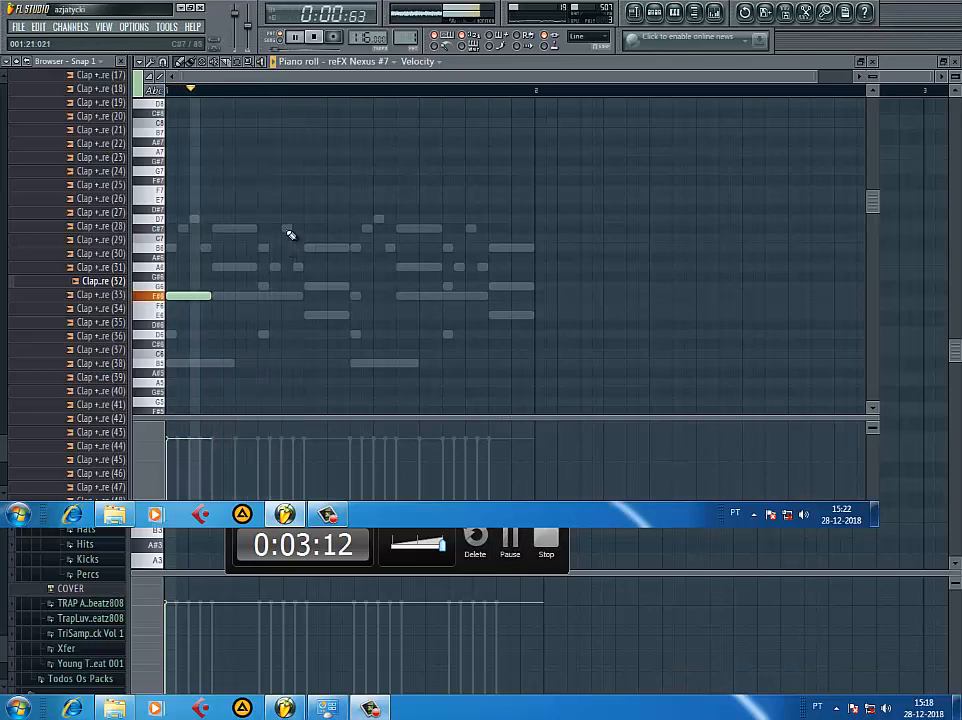
pyautogui.click(285, 228)
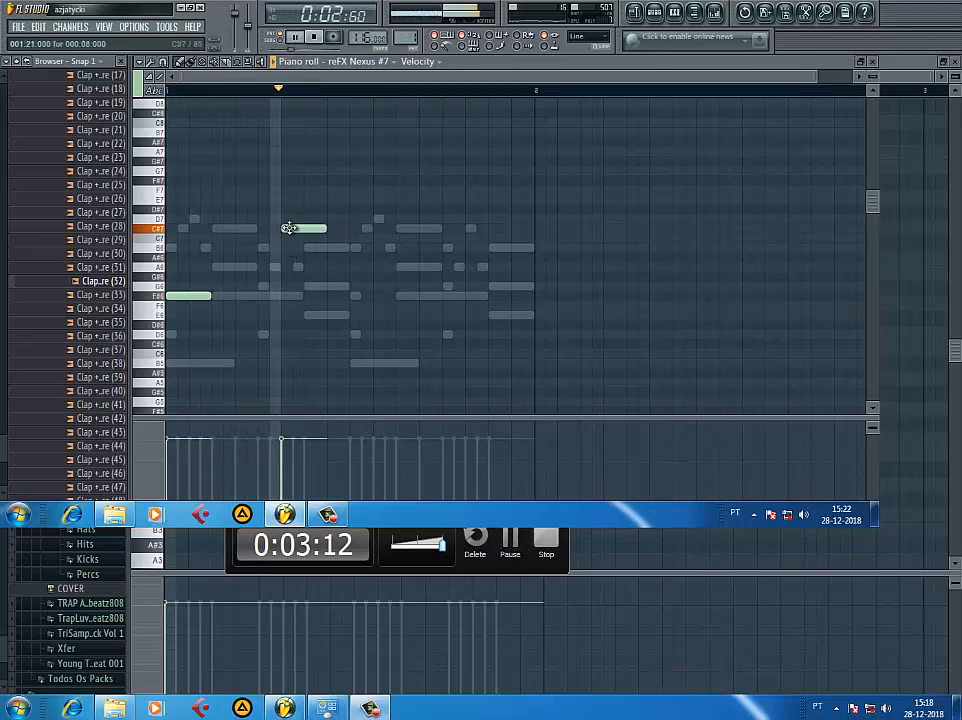
pyautogui.moveTo(289, 228); pyautogui.dragTo(292, 251)
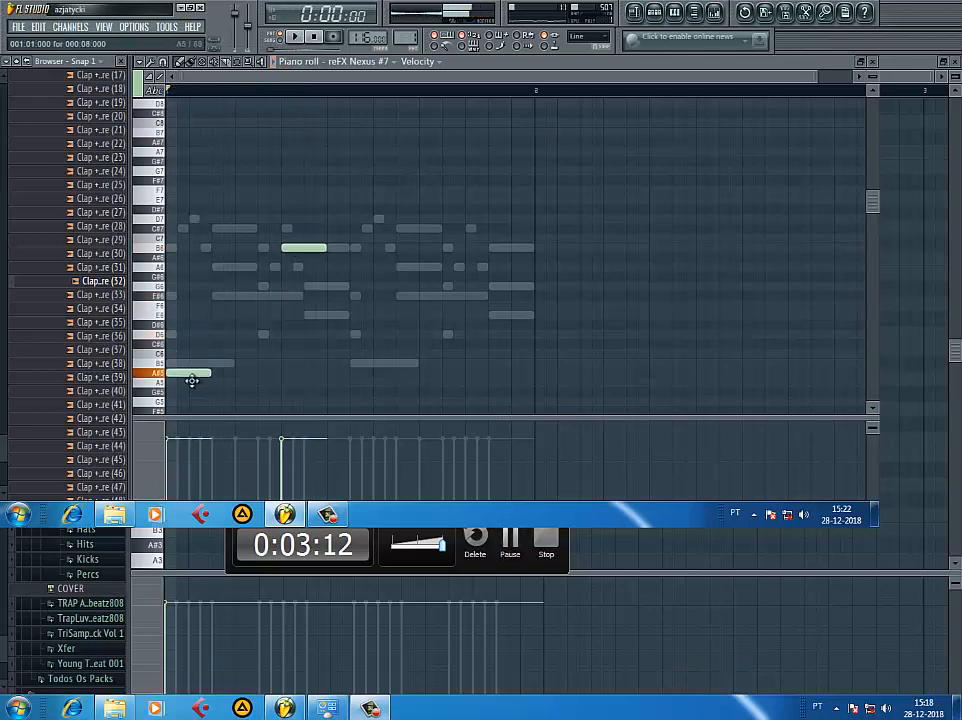
# - Lower the opening F#6 to F#5 and replace the B6 note with an eight-step G5 at step 25
pyautogui.moveTo(192, 403)
pyautogui.mouseDown()
pyautogui.moveTo(195, 423)
pyautogui.moveTo(200, 383)
pyautogui.mouseUp()
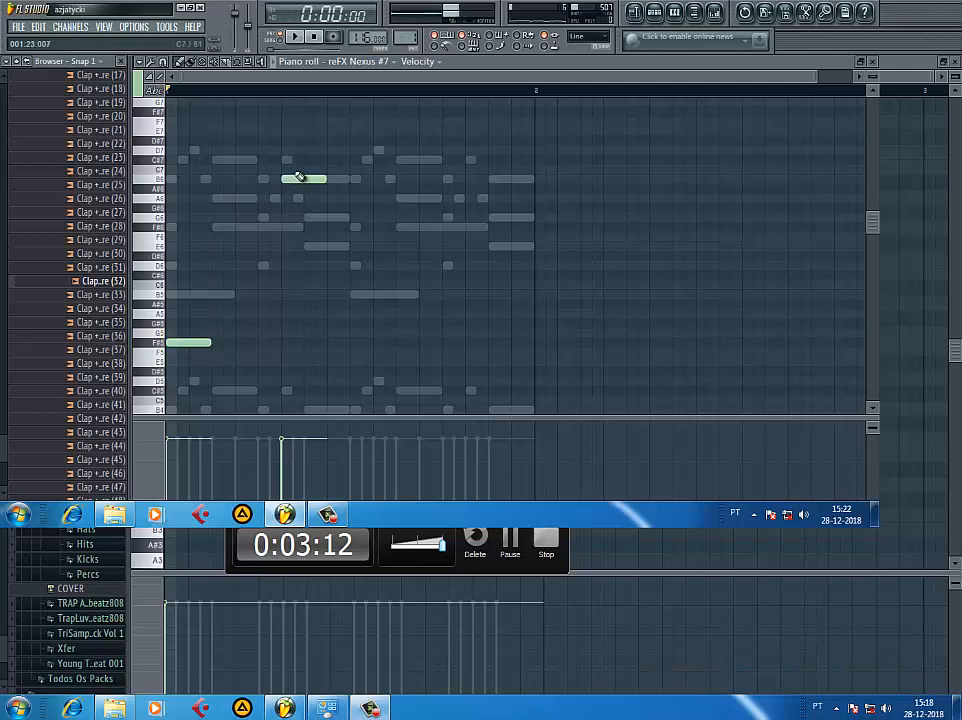
pyautogui.rightClick(297, 180)
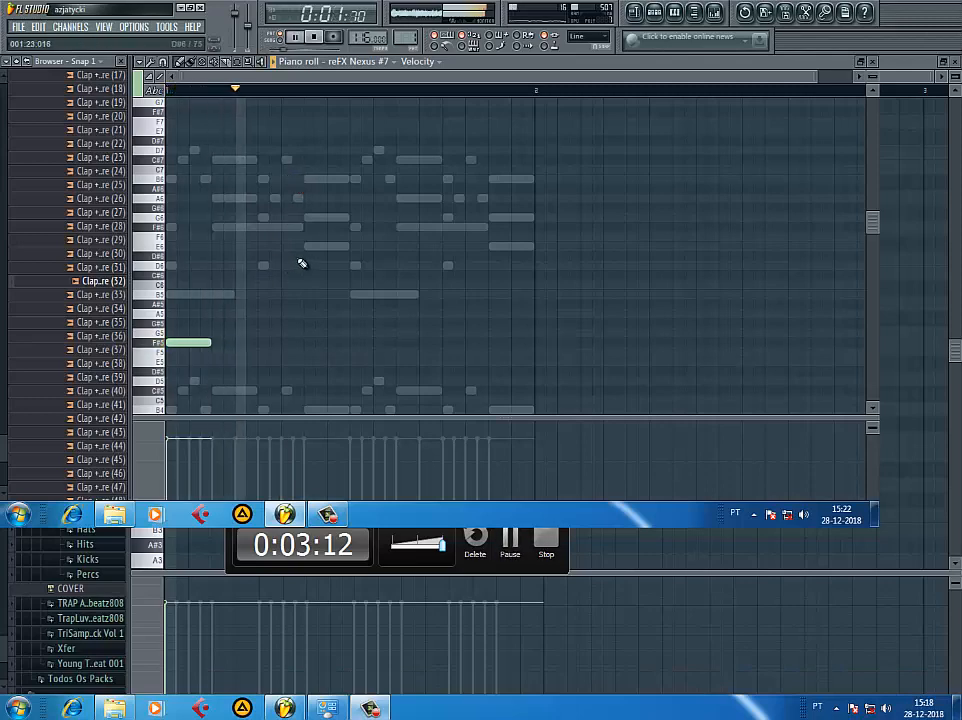
pyautogui.click(307, 265)
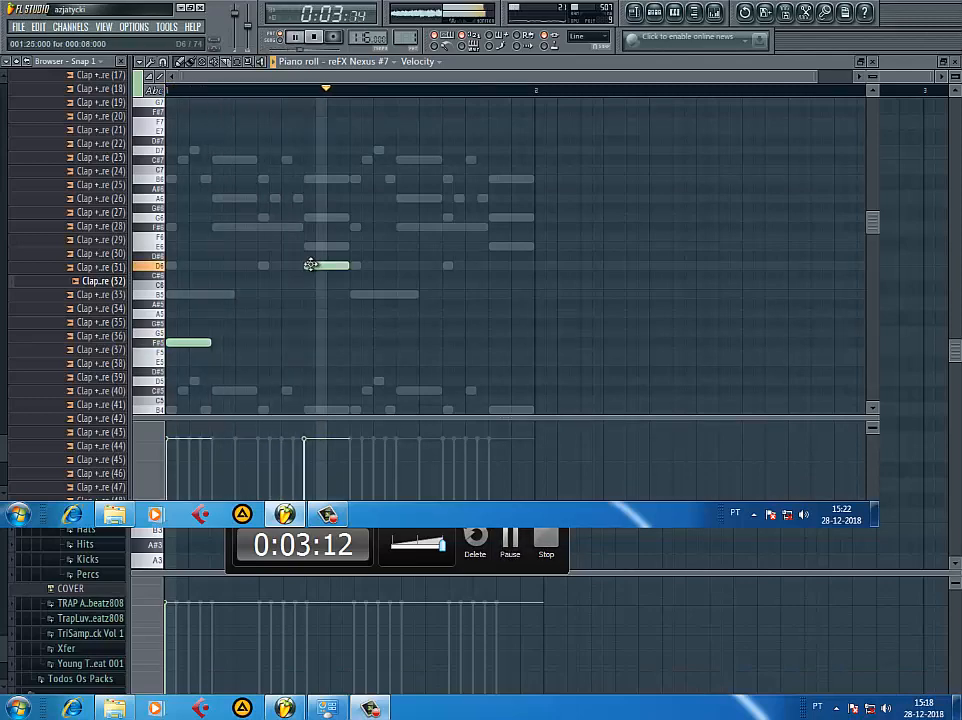
pyautogui.moveTo(308, 265); pyautogui.dragTo(310, 338)
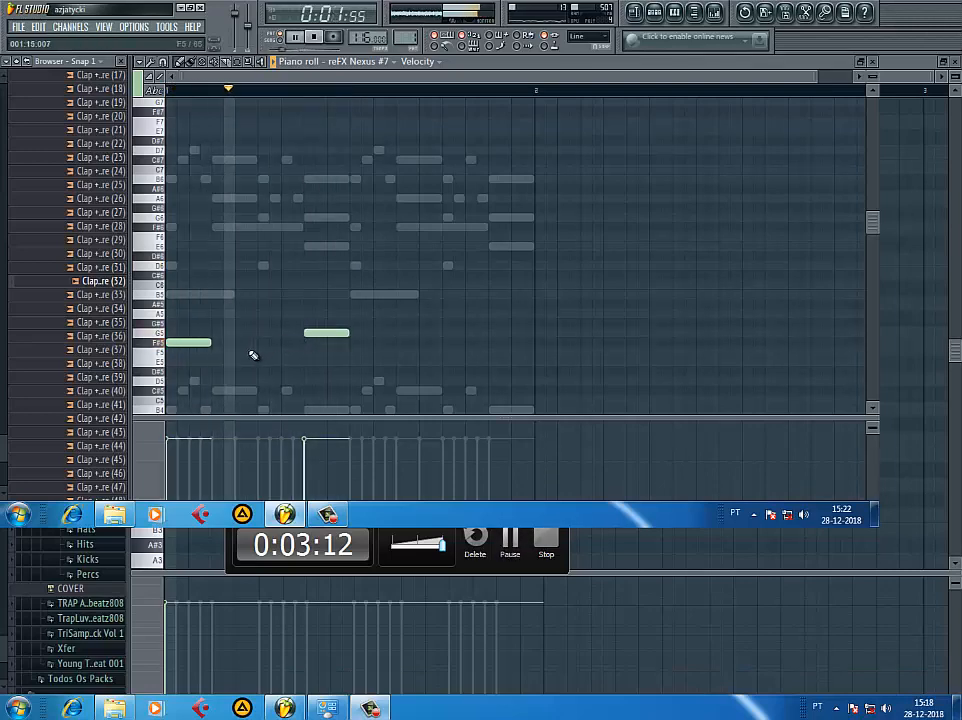
# - Duplicate the F#5 and G5 notes into the second half of the bar, and return to the channel list
pyautogui.hotkey('ctrl', 'b')
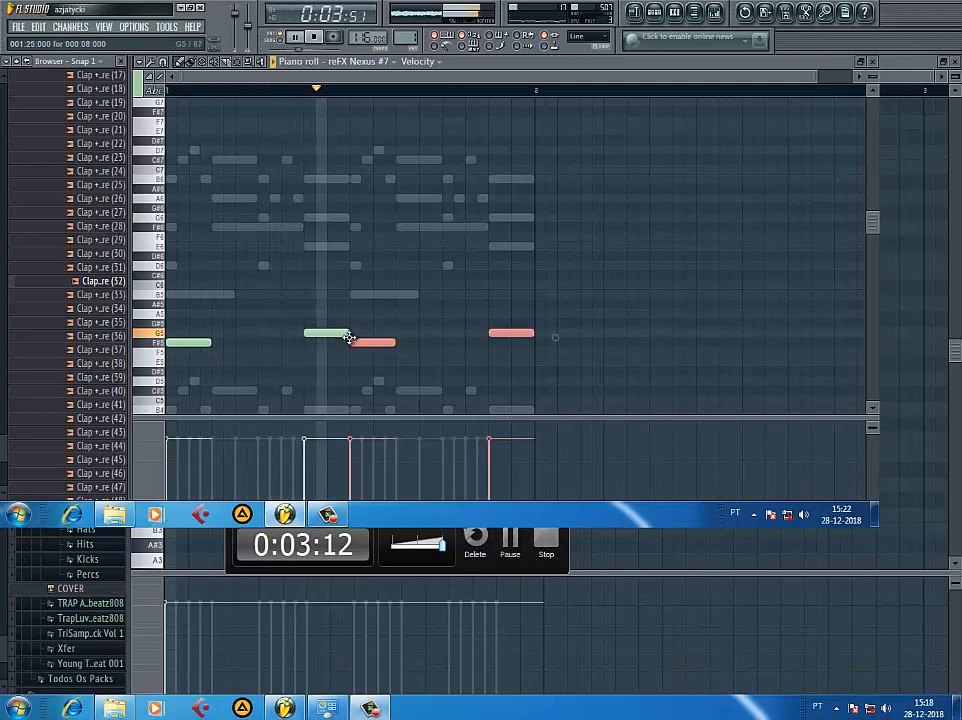
pyautogui.click(874, 62)
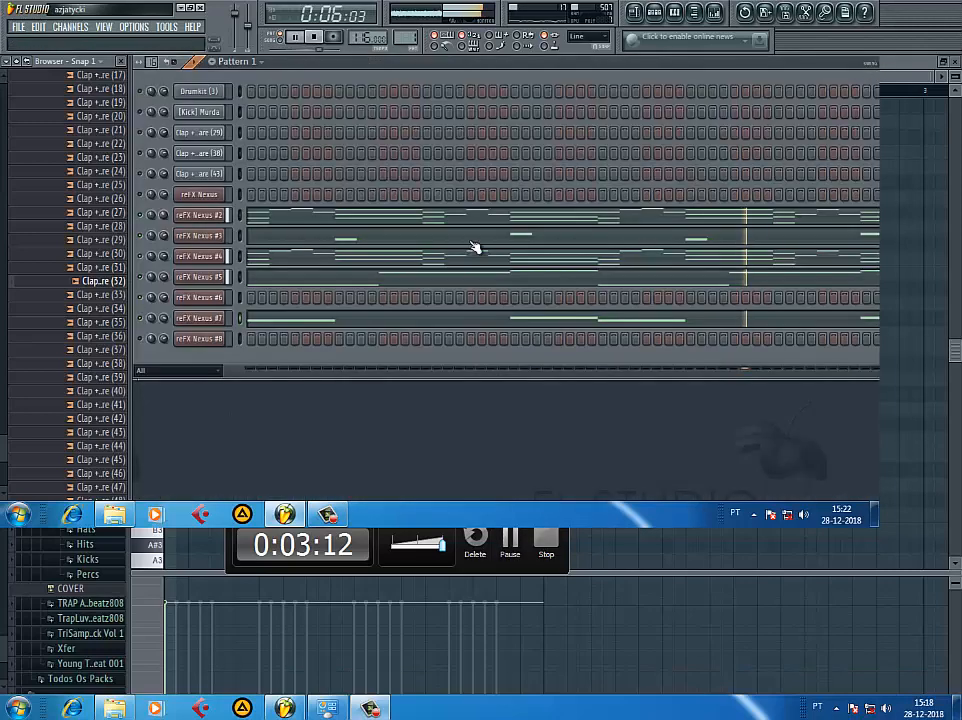
# - Send the first reFX Nexus channel to the piano roll with its whole bar in view
pyautogui.click(241, 193)
pyautogui.press('space')
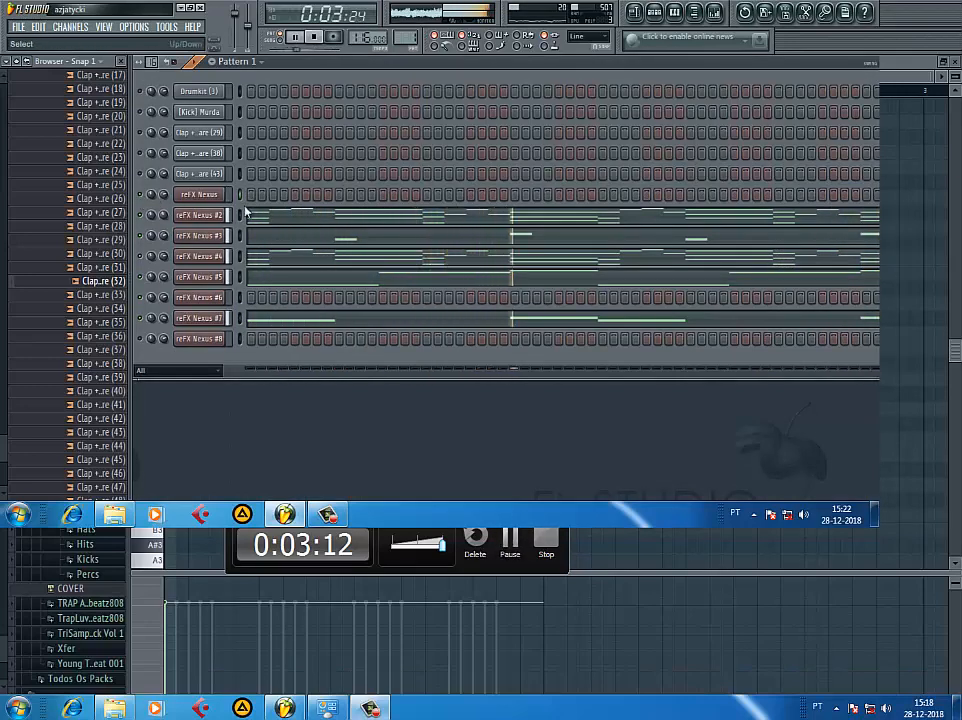
pyautogui.rightClick(215, 196)
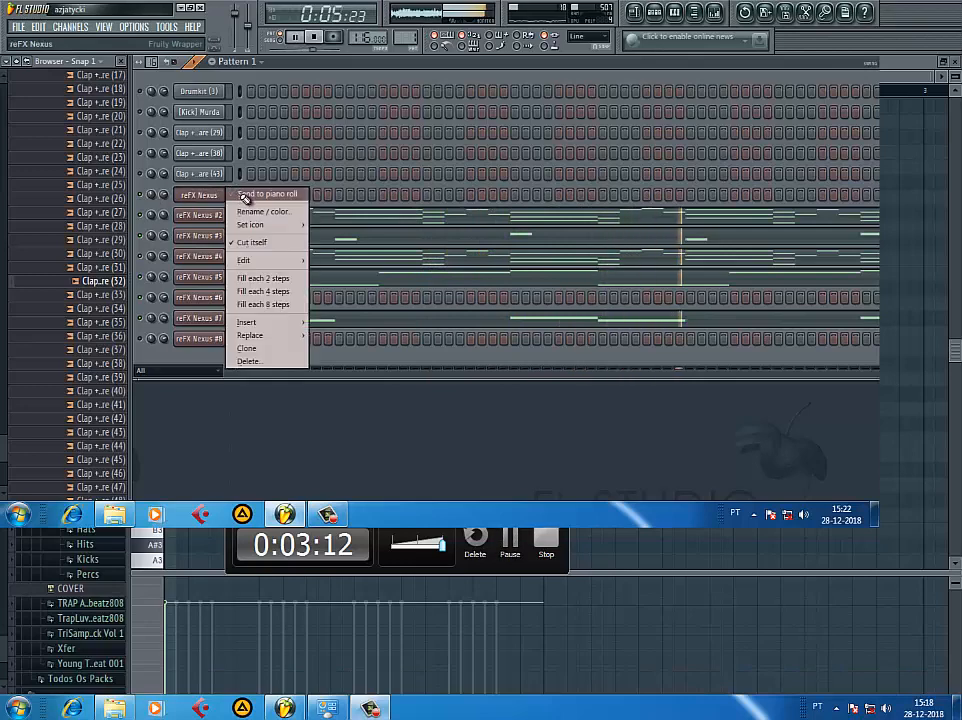
pyautogui.click(250, 194)
pyautogui.moveTo(399, 74); pyautogui.dragTo(858, 240)
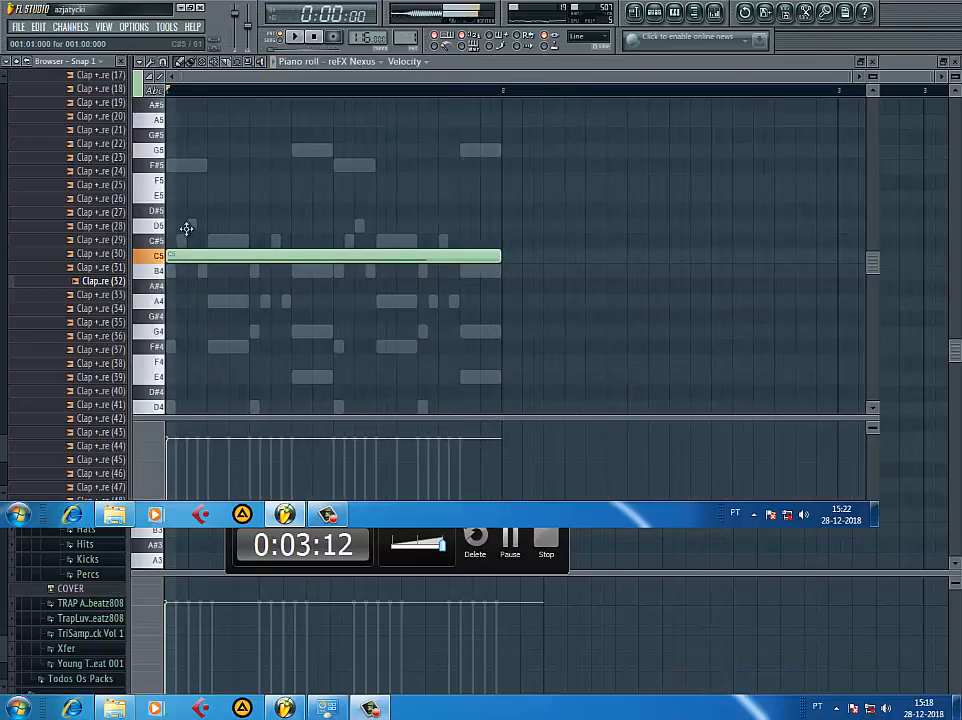
# - Turn the bar-long C5 into a two-step F#6 at the bar's start and add a two-step B6 at step 5
pyautogui.scroll(5, 186, 229)
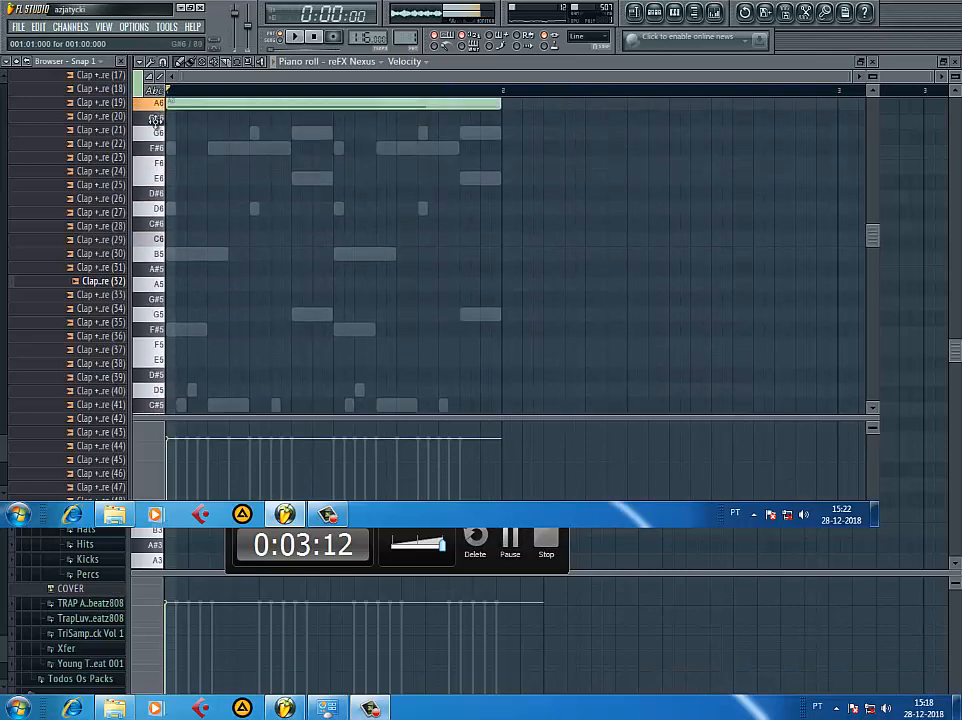
pyautogui.moveTo(155, 119); pyautogui.dragTo(152, 203)
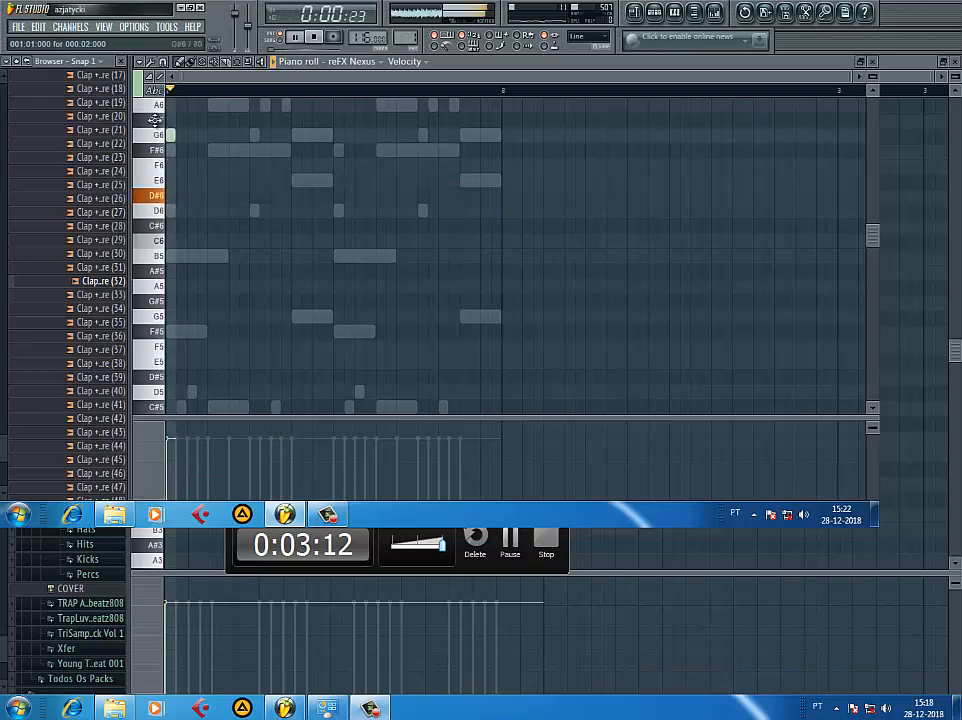
pyautogui.moveTo(155, 120); pyautogui.dragTo(160, 184)
pyautogui.press('space')
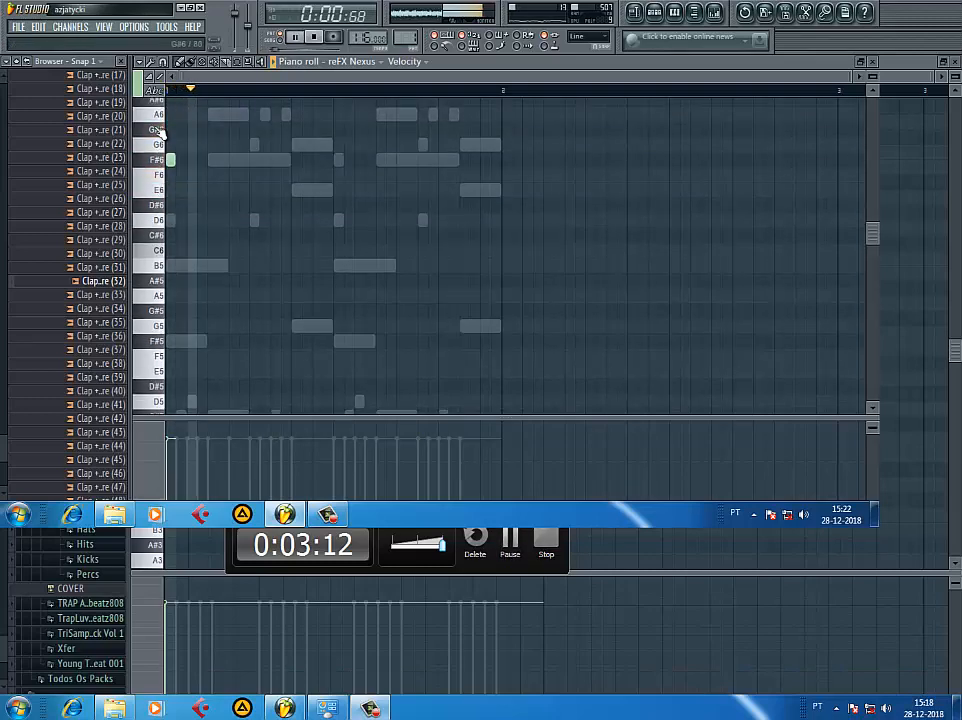
pyautogui.scroll(2, 163, 125)
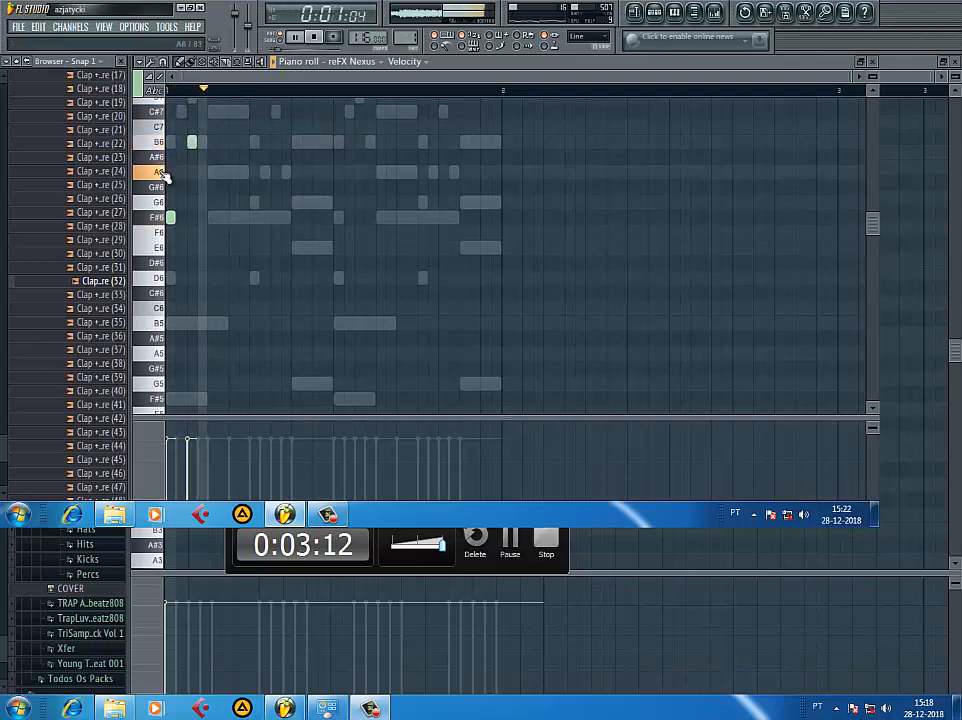
# - Add two-step notes to the first reFX Nexus melody: A6 at step 9, F#6 at step 13 and C#7 at step 17
pyautogui.press('space')
pyautogui.click(211, 172)
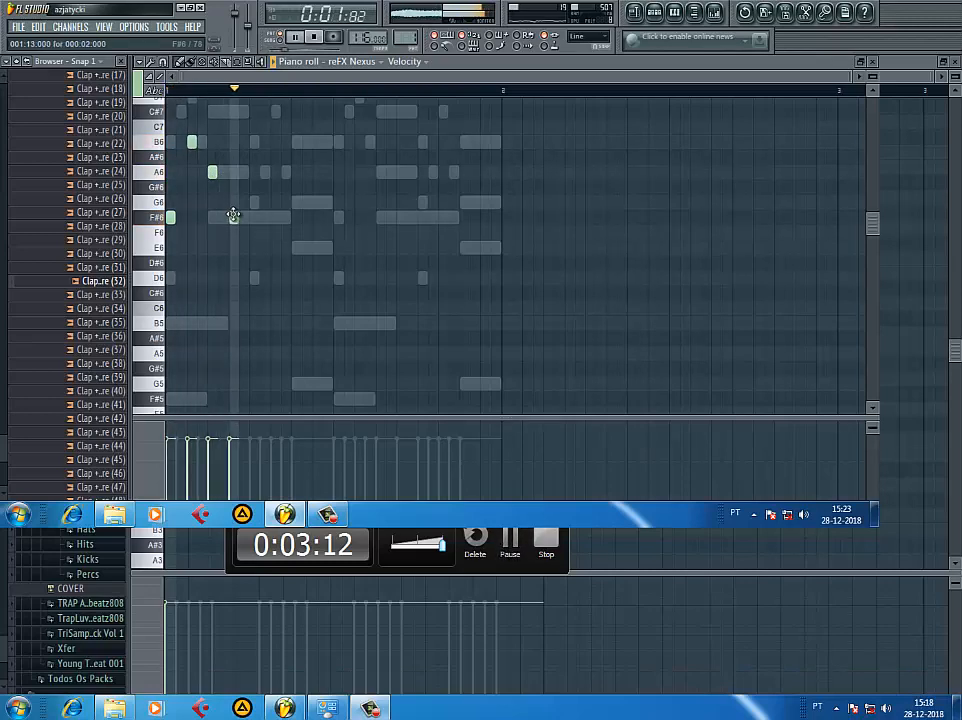
pyautogui.click(252, 142)
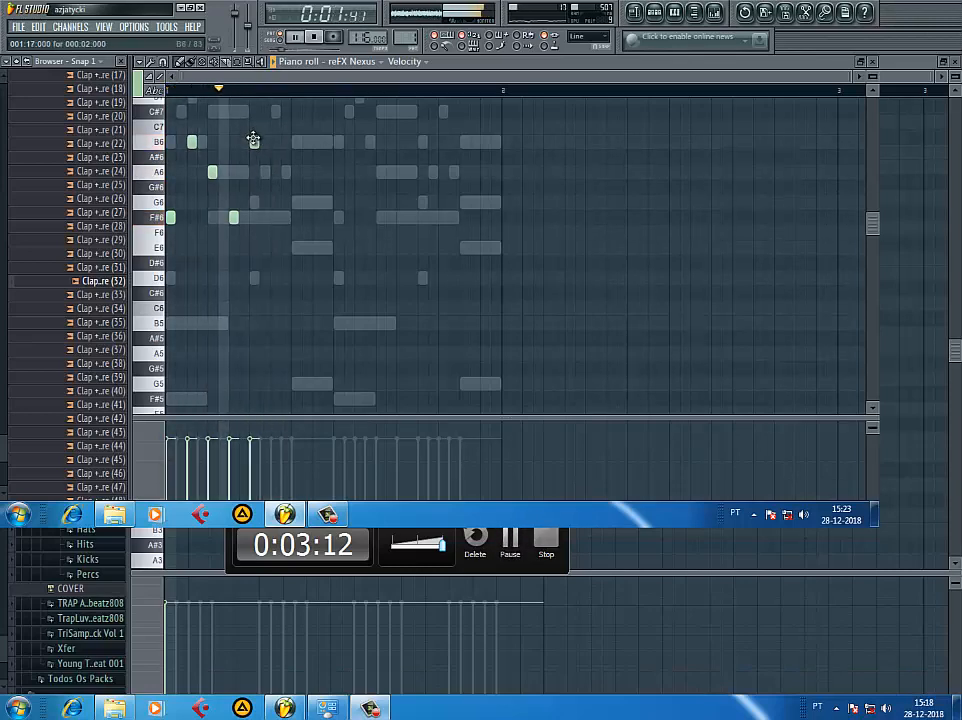
pyautogui.moveTo(254, 140); pyautogui.dragTo(254, 123)
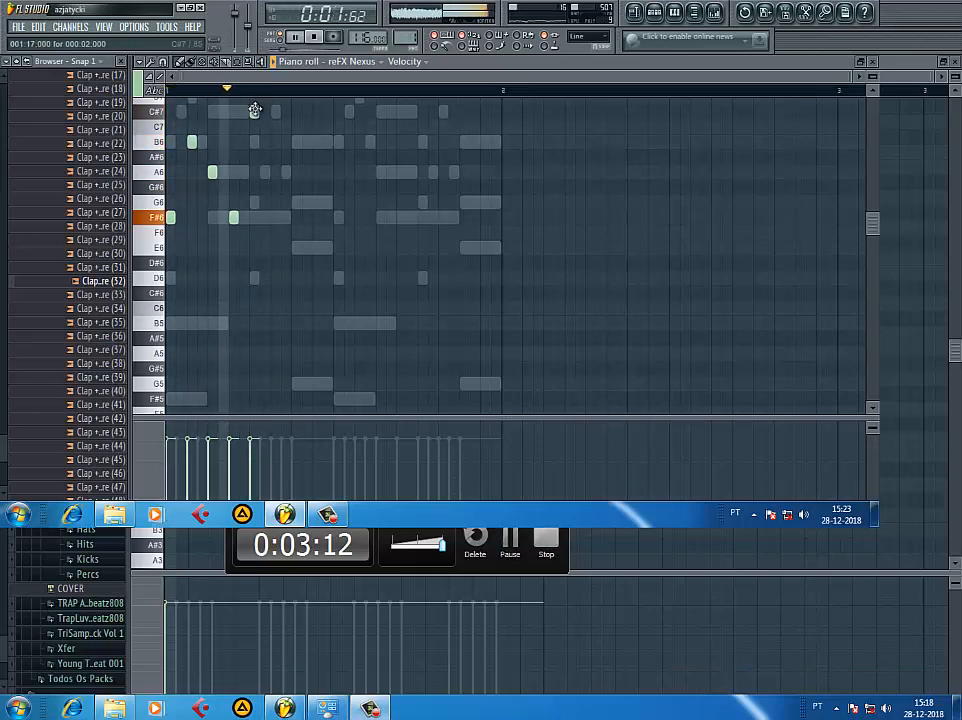
pyautogui.press('space')
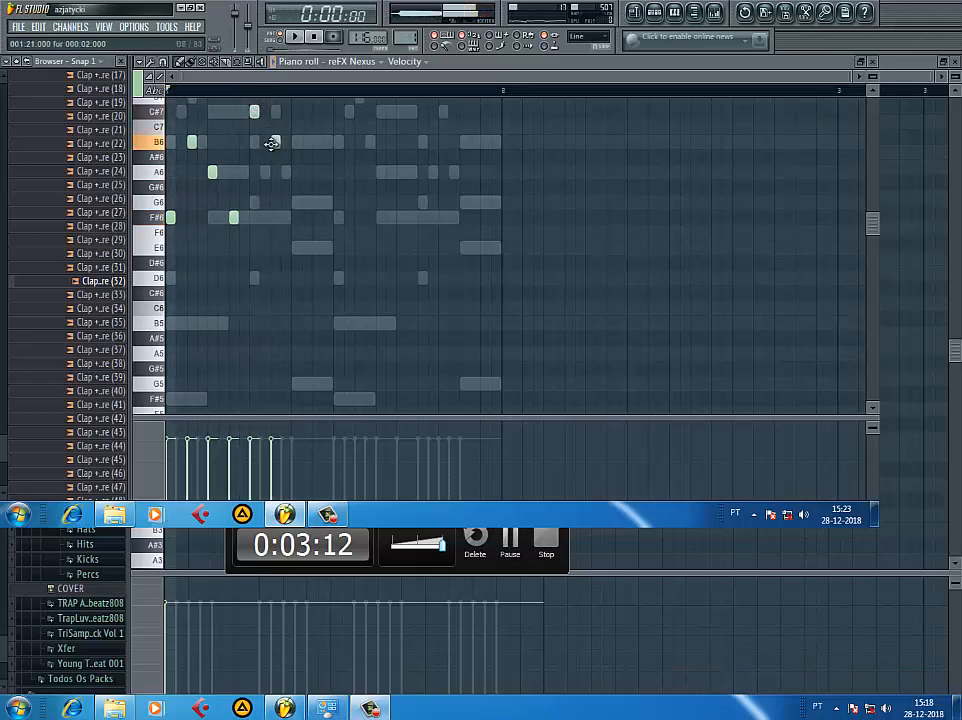
# - Try B6 and G#6 at step 21 during playback, and settle on a two-step F#6
pyautogui.click(271, 143)
pyautogui.press('space')
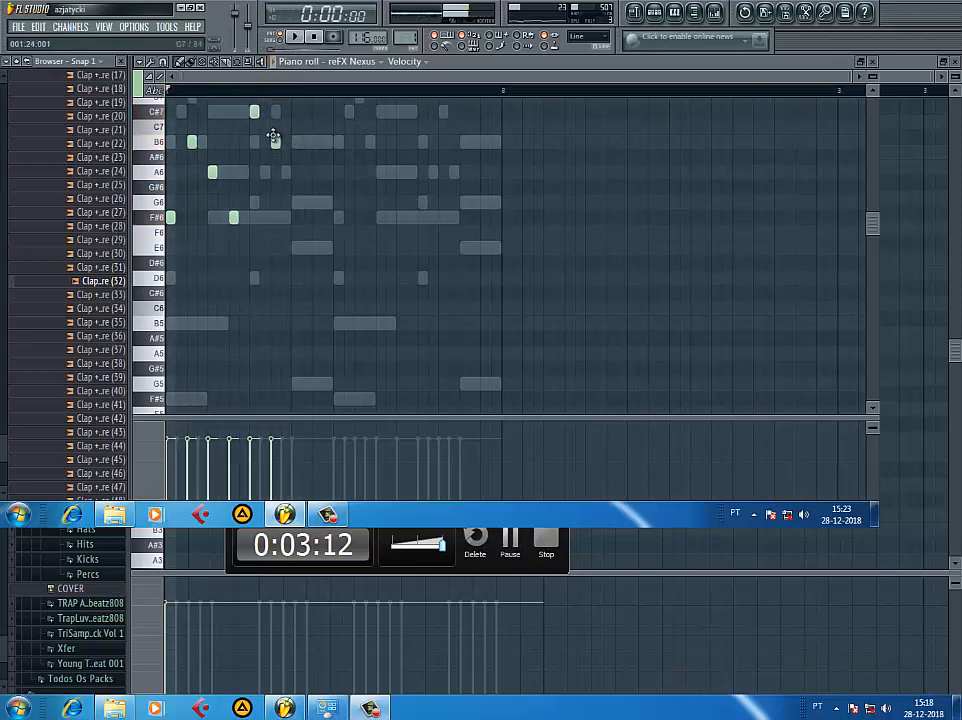
pyautogui.press('space')
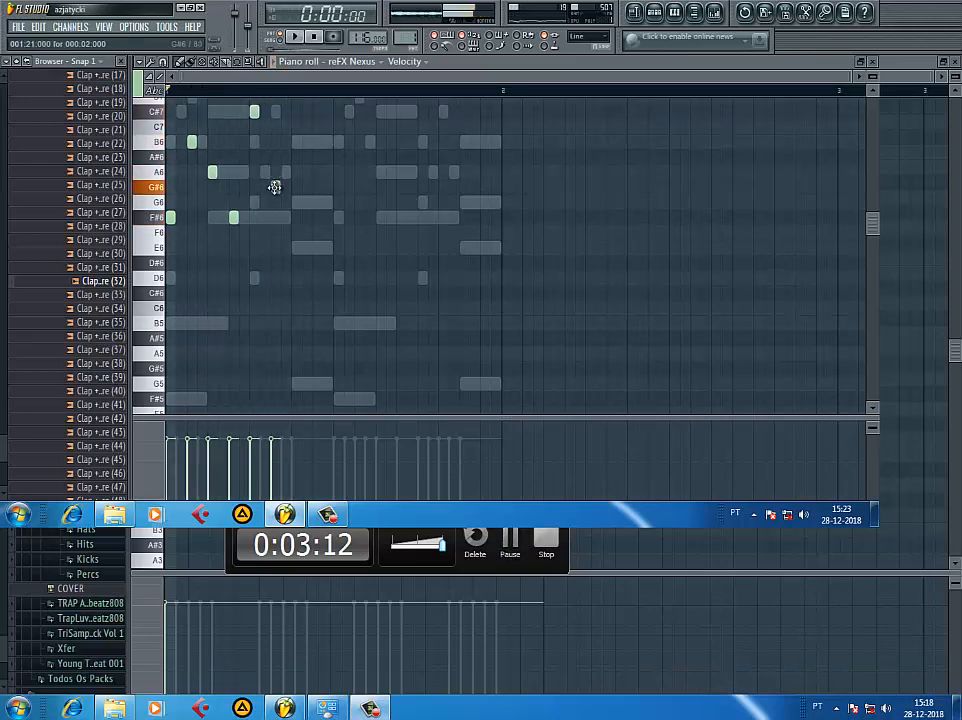
pyautogui.click(274, 187)
pyautogui.press('space')
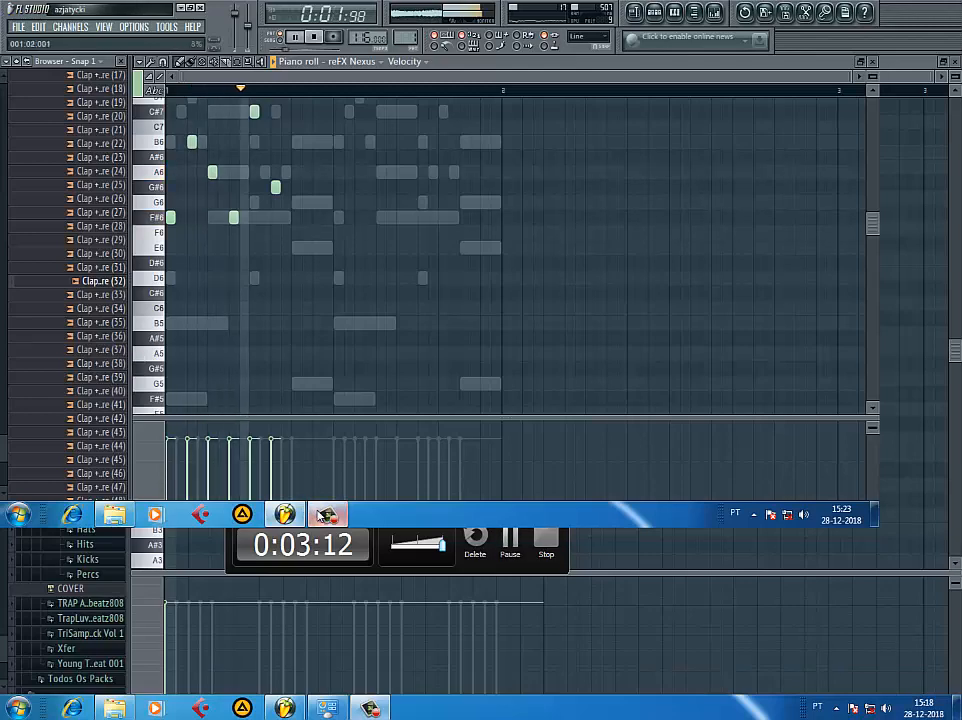
pyautogui.rightClick(274, 187)
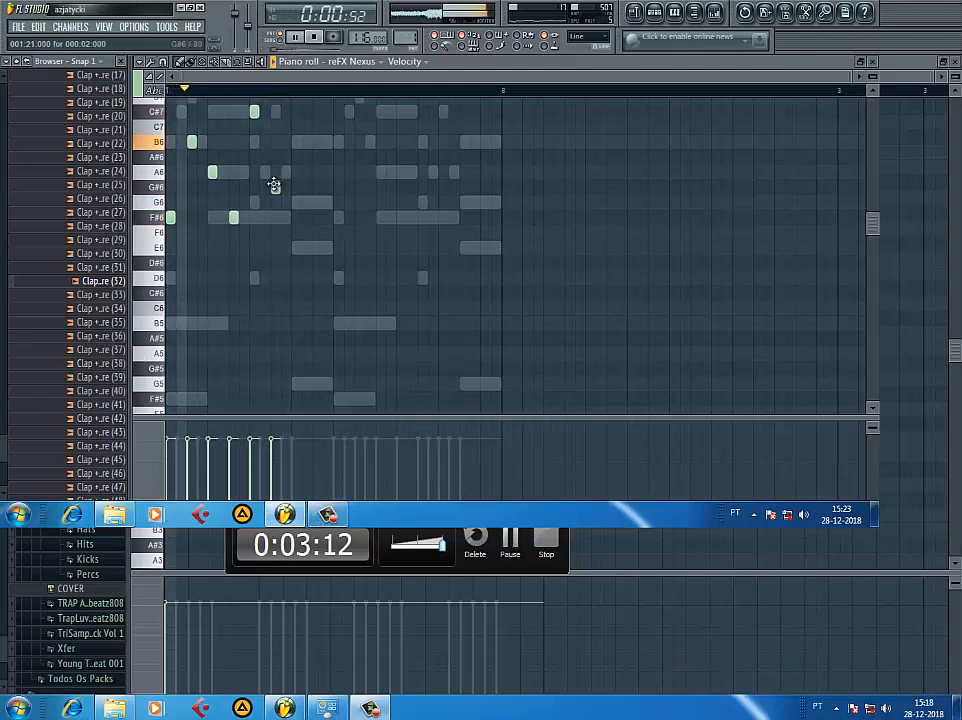
pyautogui.click(275, 203)
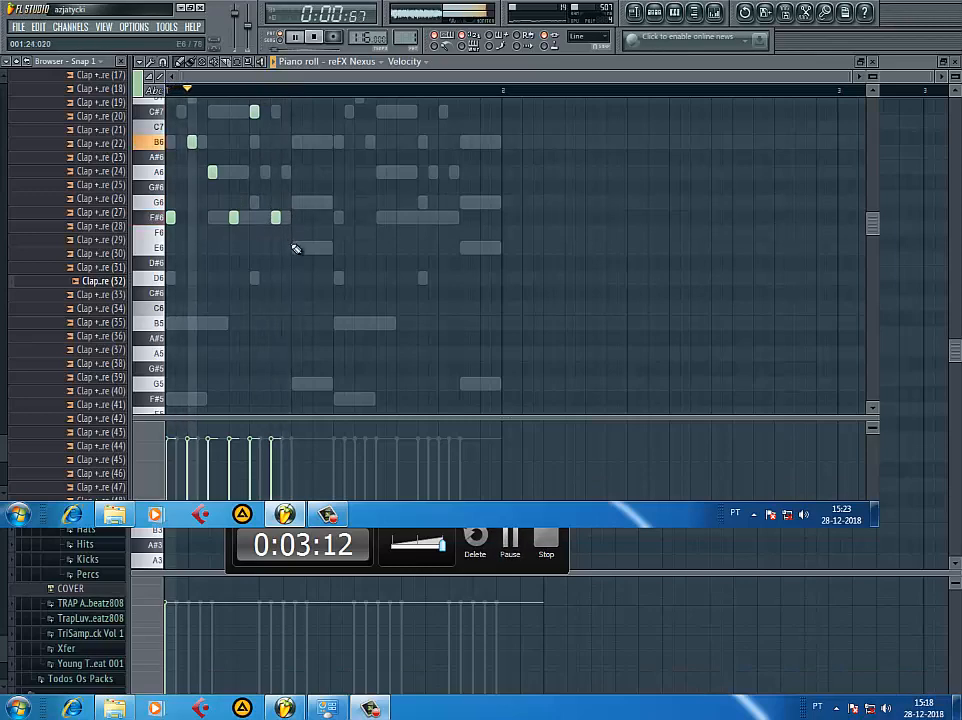
# - Add a two-step E6 at step 25 and a two-step G6 at step 29, and replay the pattern
pyautogui.click(293, 244)
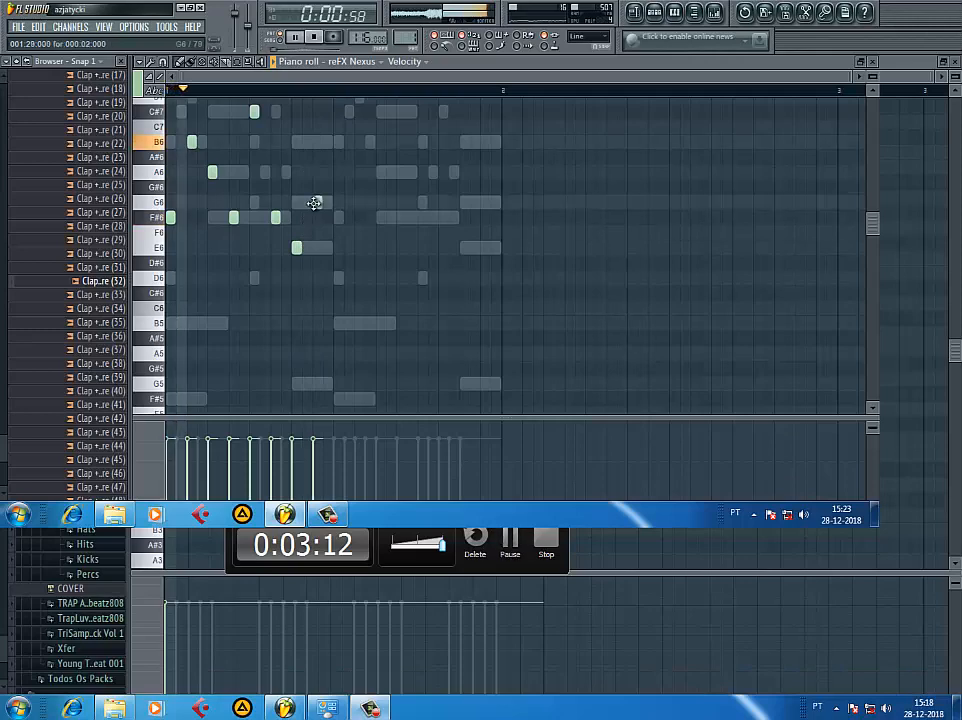
pyautogui.click(315, 203)
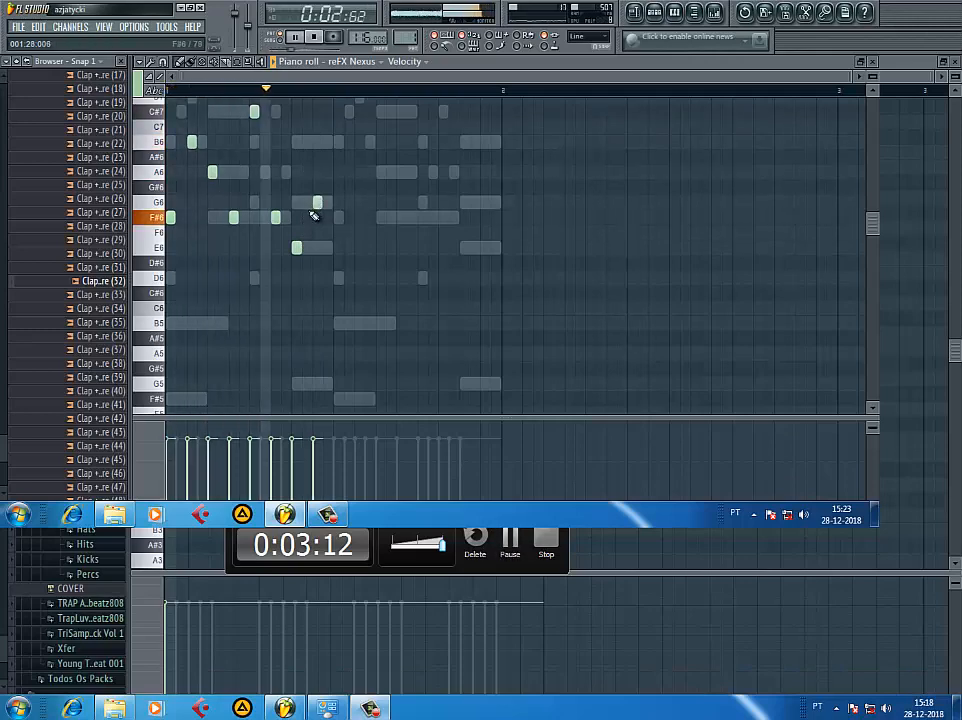
pyautogui.press('space')
pyautogui.press('space')
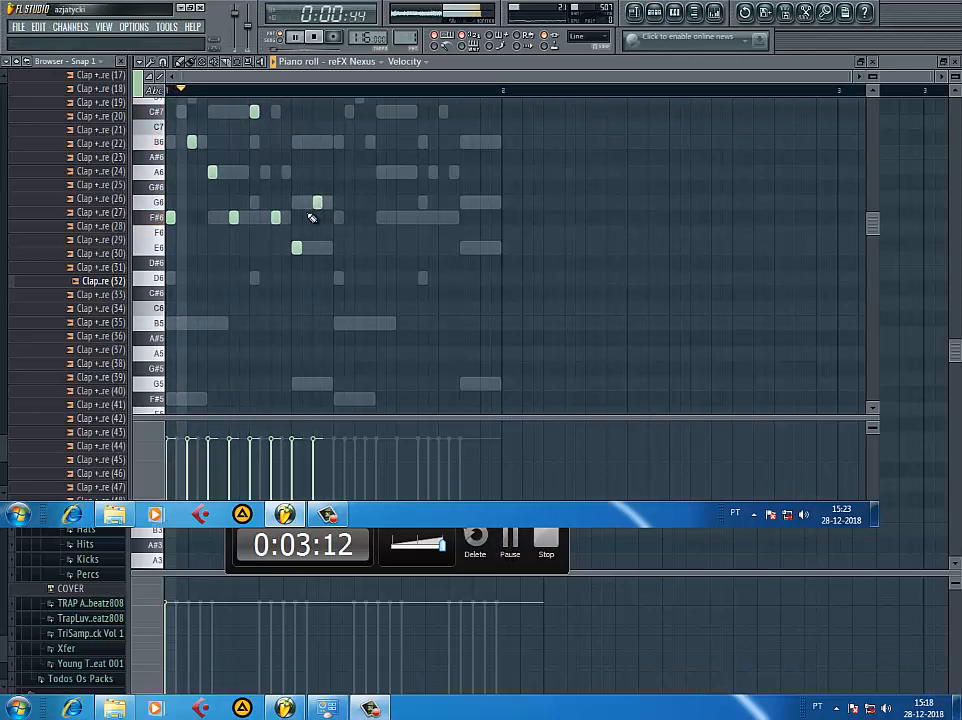
# - Duplicate the eight-note melody into the second half of the bar, and return to the channel list
pyautogui.hotkey('ctrl', 'b')
pyautogui.moveTo(329, 217); pyautogui.dragTo(340, 217)
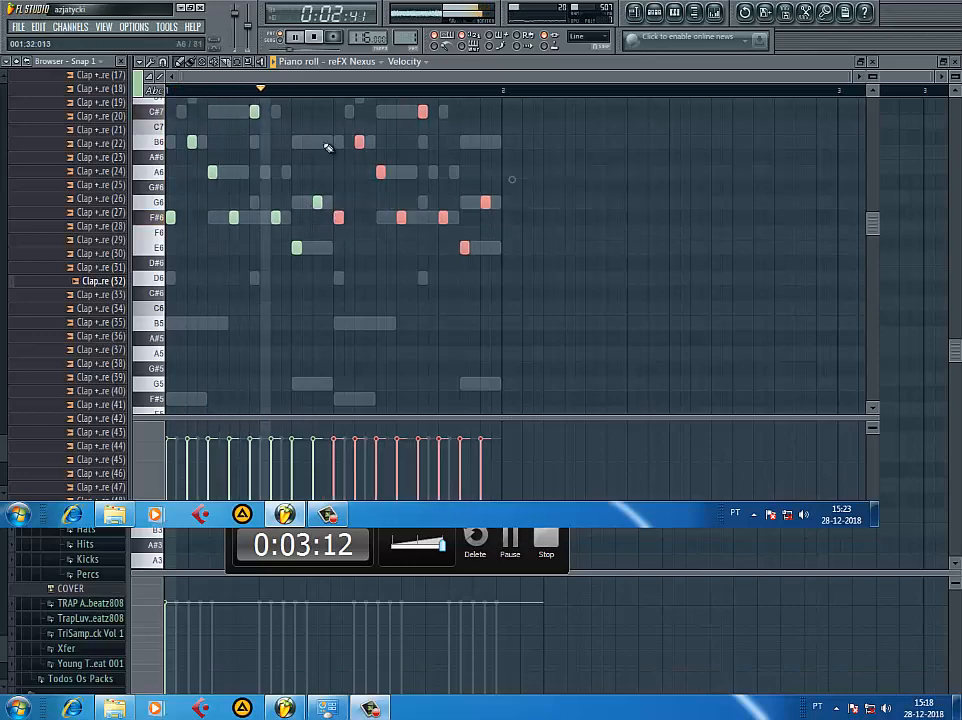
pyautogui.keyDown('ctrl'); pyautogui.click(328, 147); pyautogui.keyUp('ctrl')
pyautogui.click(873, 62)
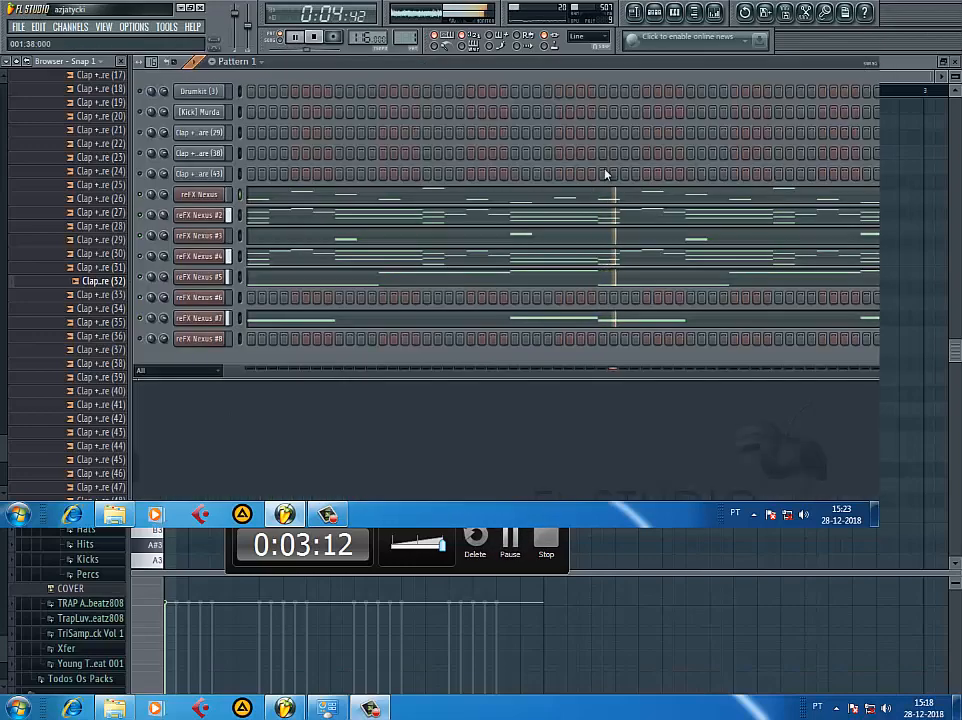
pyautogui.press('space')
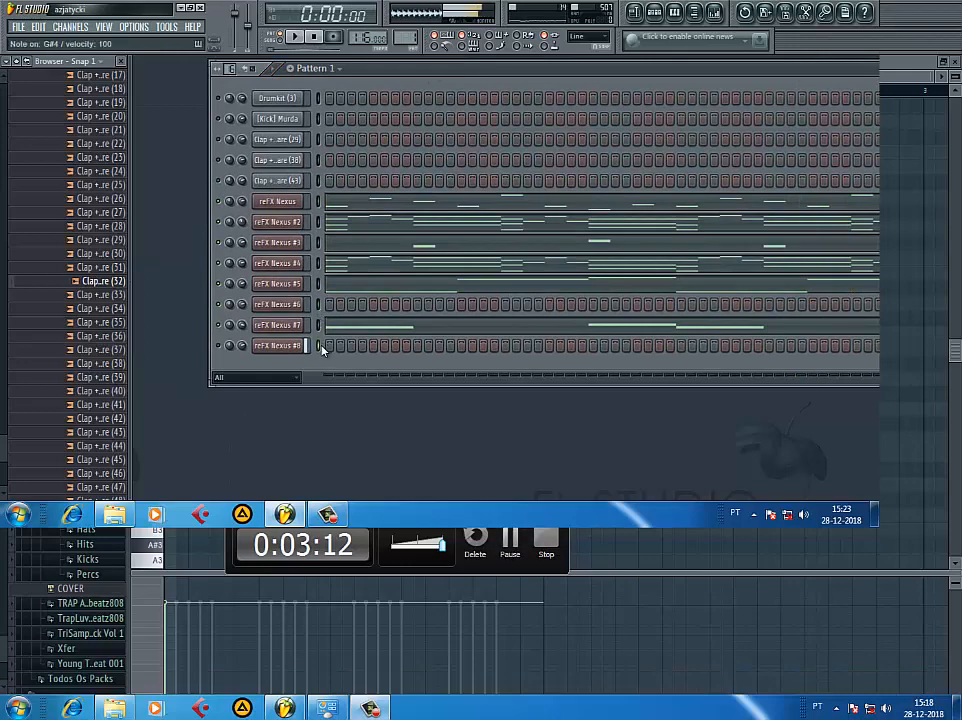
# - Open the reFX Nexus #8 channel in the piano roll with a bar-long C5 note
pyautogui.press('space')
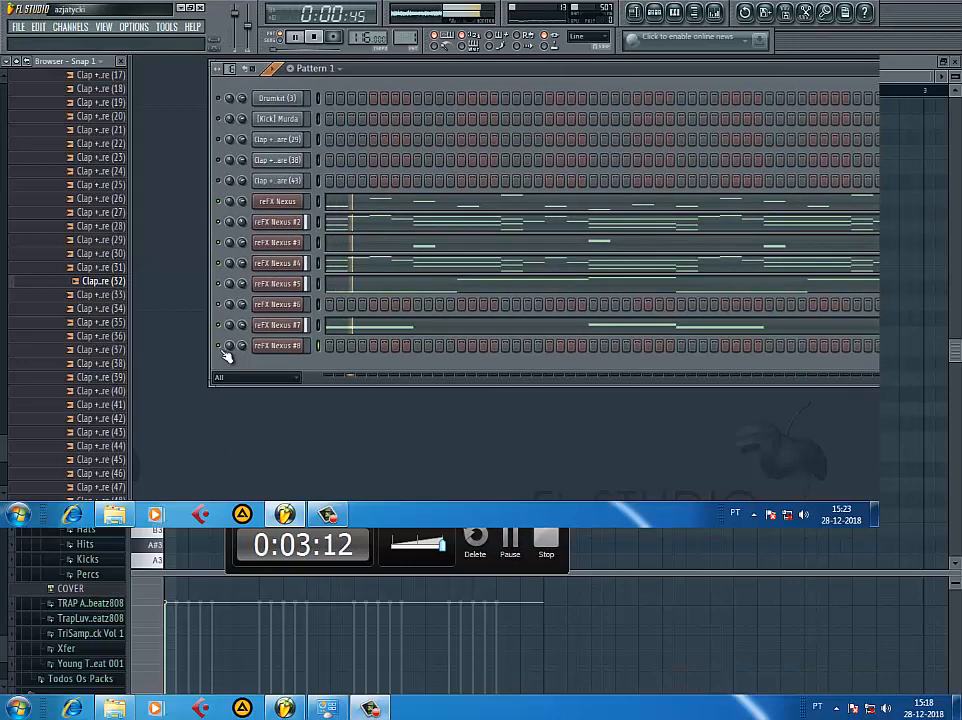
pyautogui.click(329, 346)
pyautogui.rightClick(300, 346)
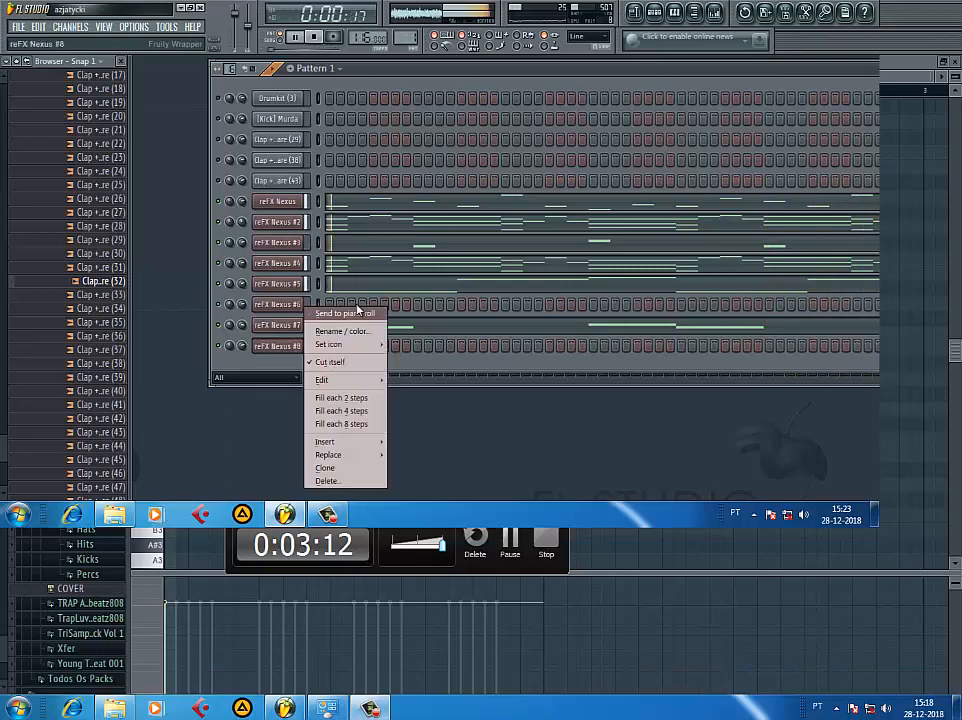
pyautogui.click(354, 313)
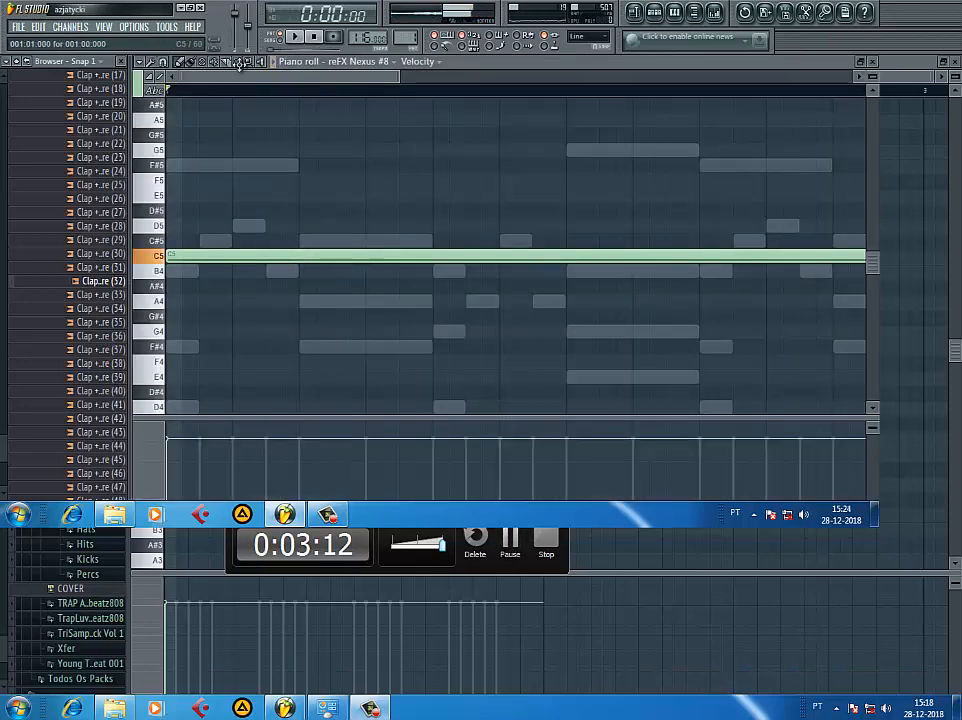
# - Try the bar-long reFX Nexus #8 note at higher pitches, including G#6, C8 and B7, against the playing pattern
pyautogui.scroll(5, 185, 118)
pyautogui.press('space')
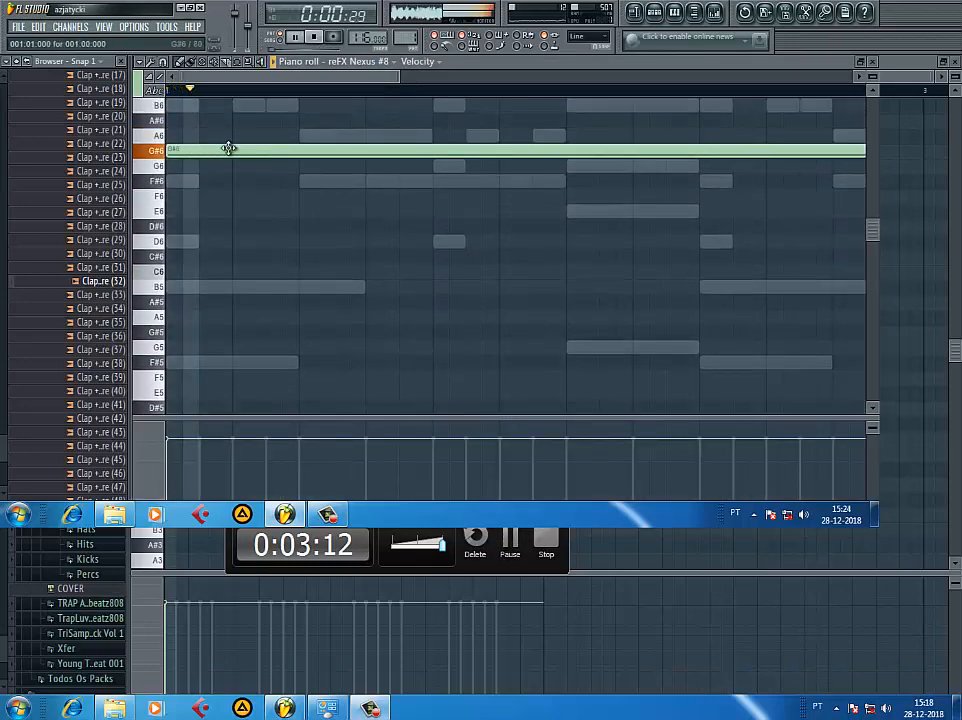
pyautogui.scroll(3, 215, 105)
pyautogui.press('space')
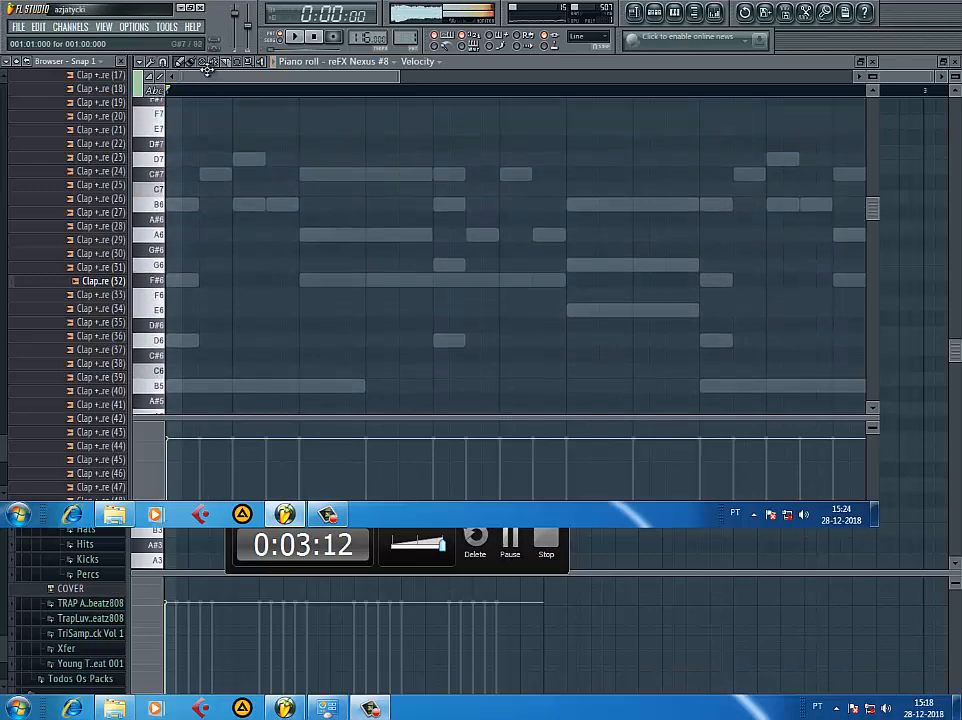
pyautogui.scroll(3, 198, 107)
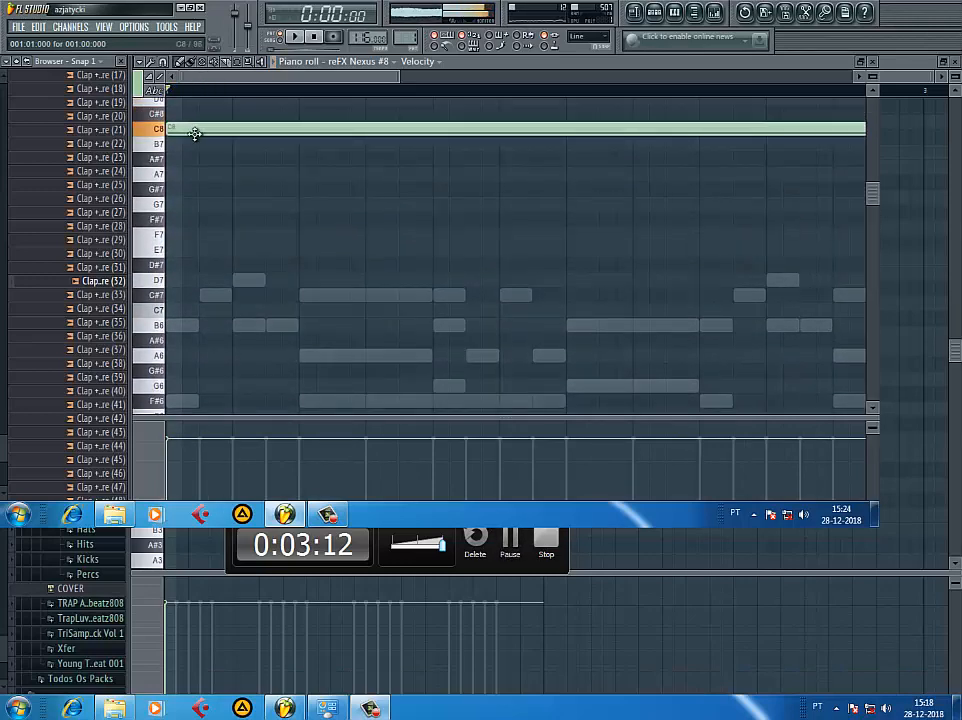
pyautogui.press('space')
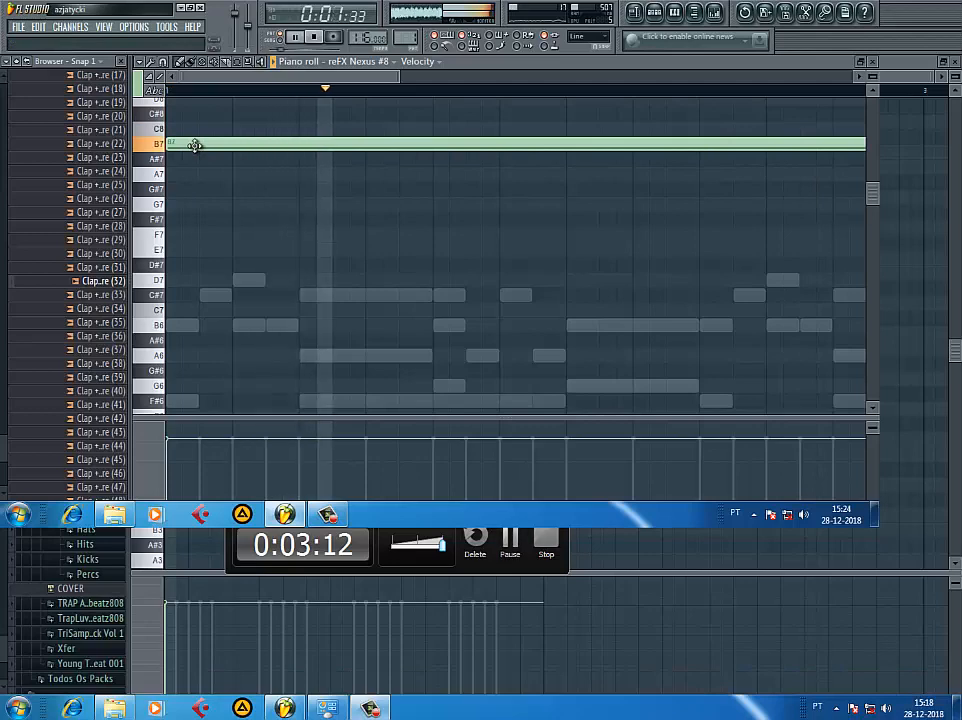
pyautogui.press('space')
# - Delete the bar-long note from reFX Nexus #8 and return to the channel list
pyautogui.rightClick(196, 148)
pyautogui.press('space')
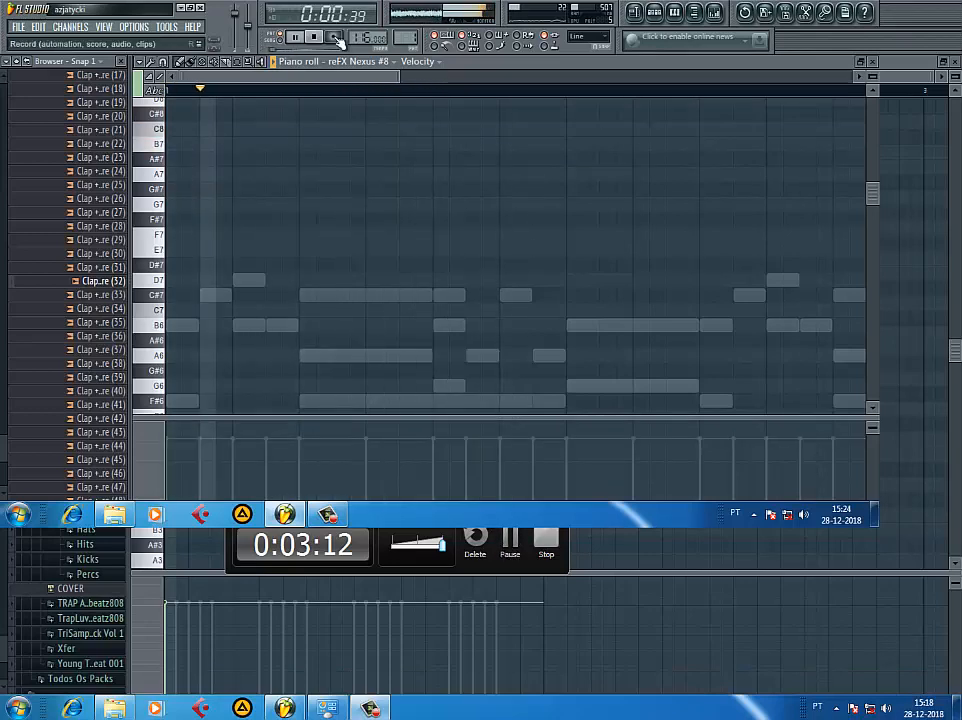
pyautogui.click(875, 63)
pyautogui.press('space')
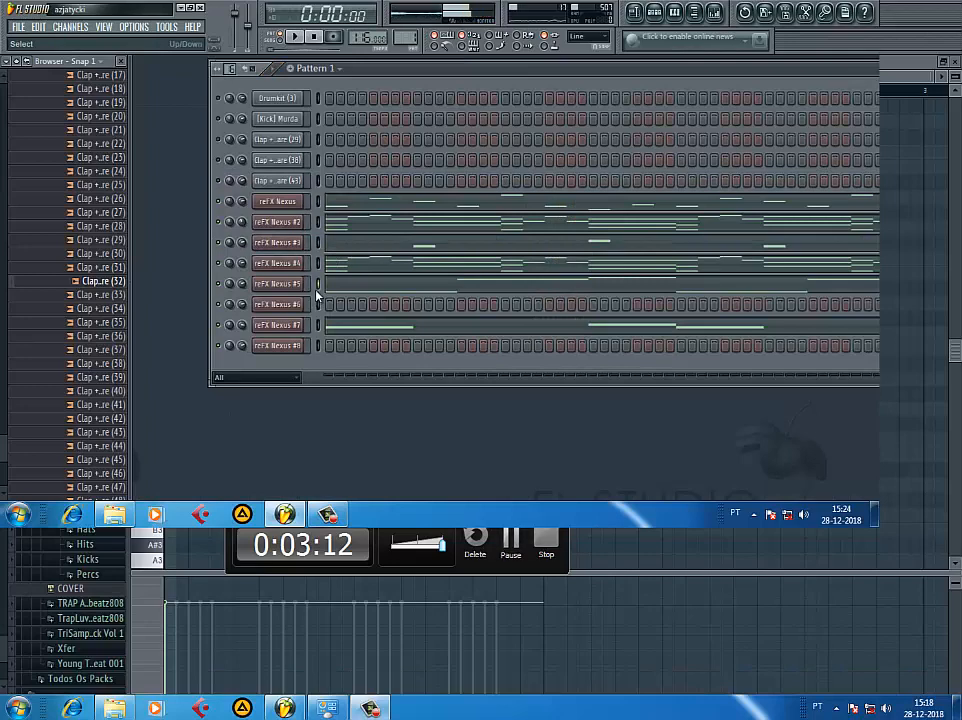
# - Copy the reFX Nexus #5 notes to reFX Nexus #6 an octave higher, and return to the channel list
pyautogui.press('space')
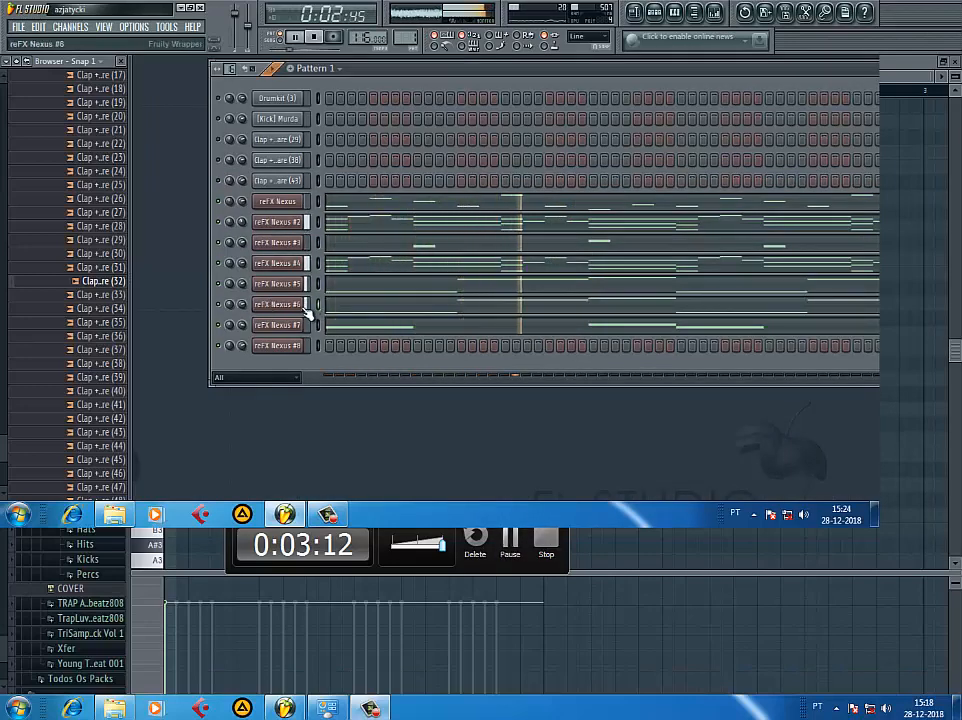
pyautogui.click(308, 313)
pyautogui.press('space')
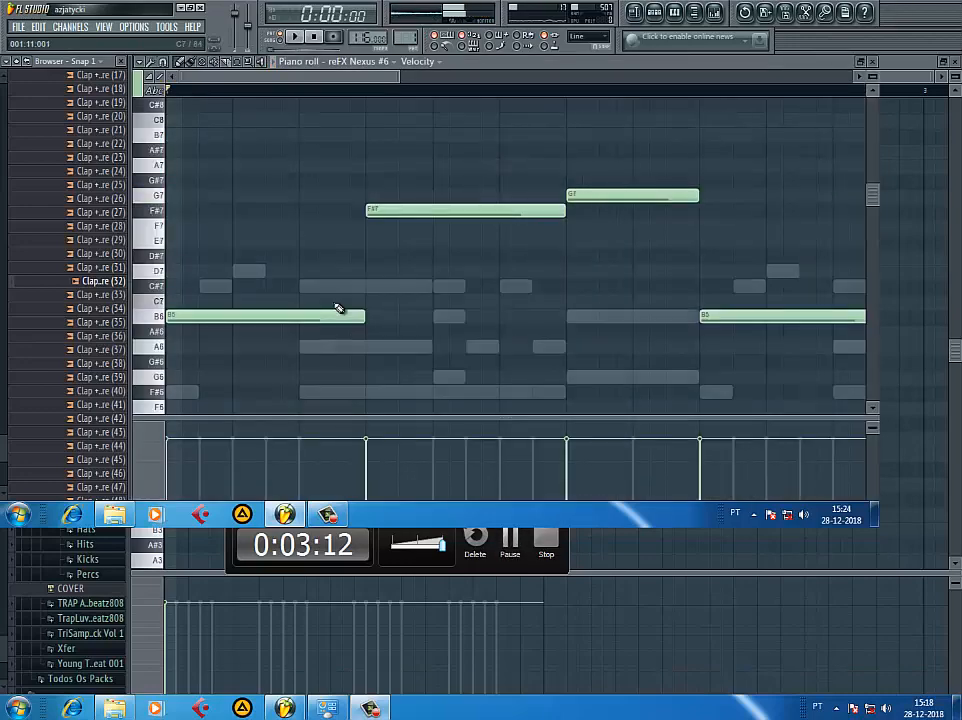
pyautogui.press('space')
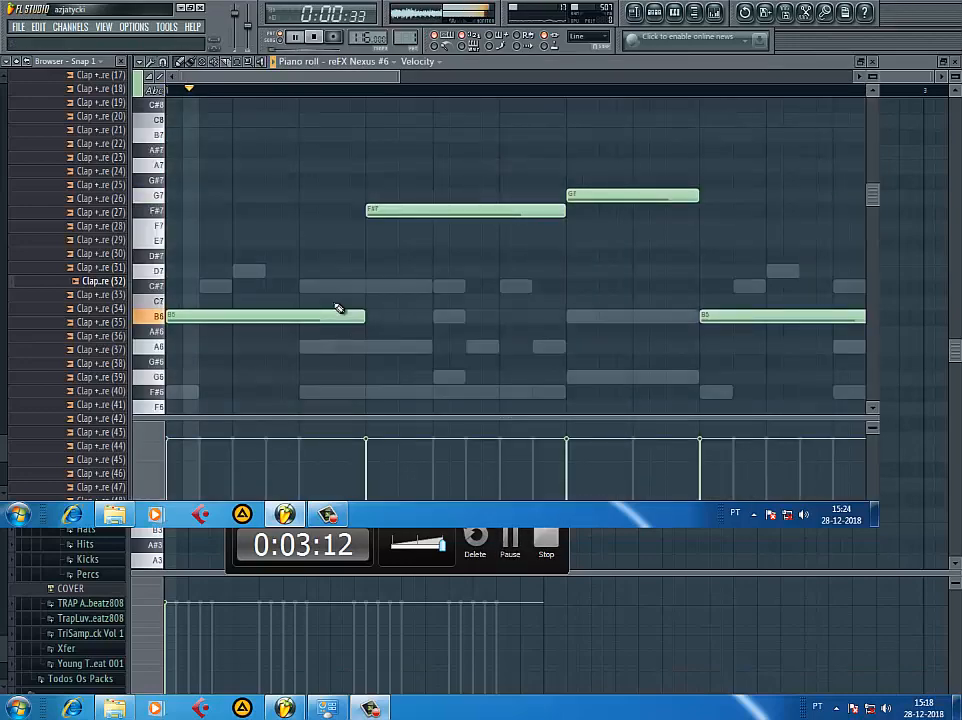
pyautogui.click(877, 62)
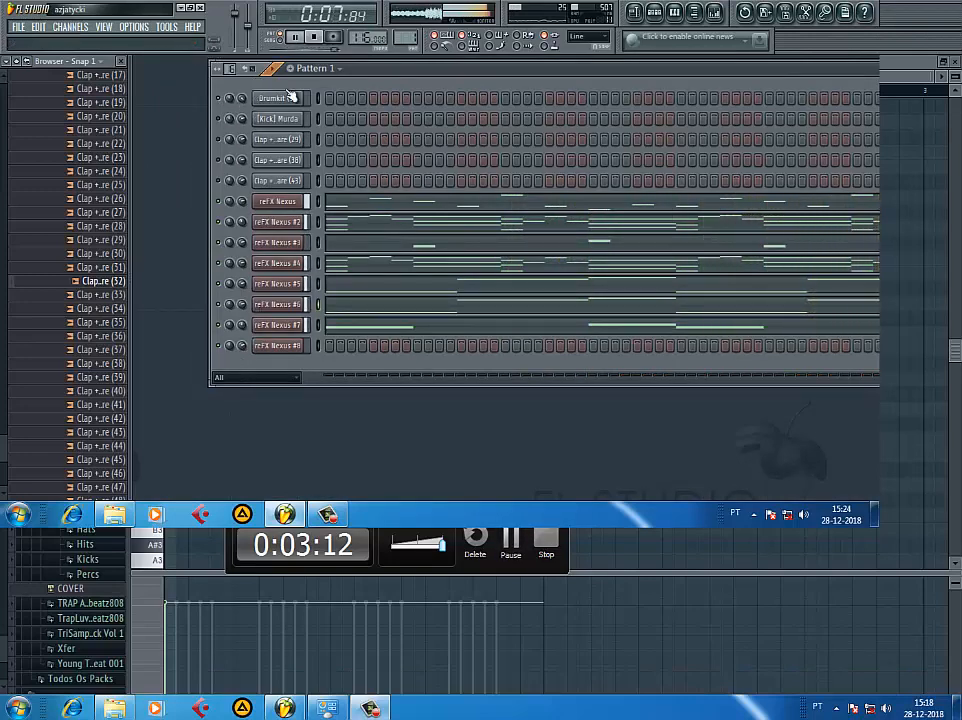
# - Place a Drumkit (3) hit on step 1 and a hit of the clap (29) channel on step 9
pyautogui.click(329, 98)
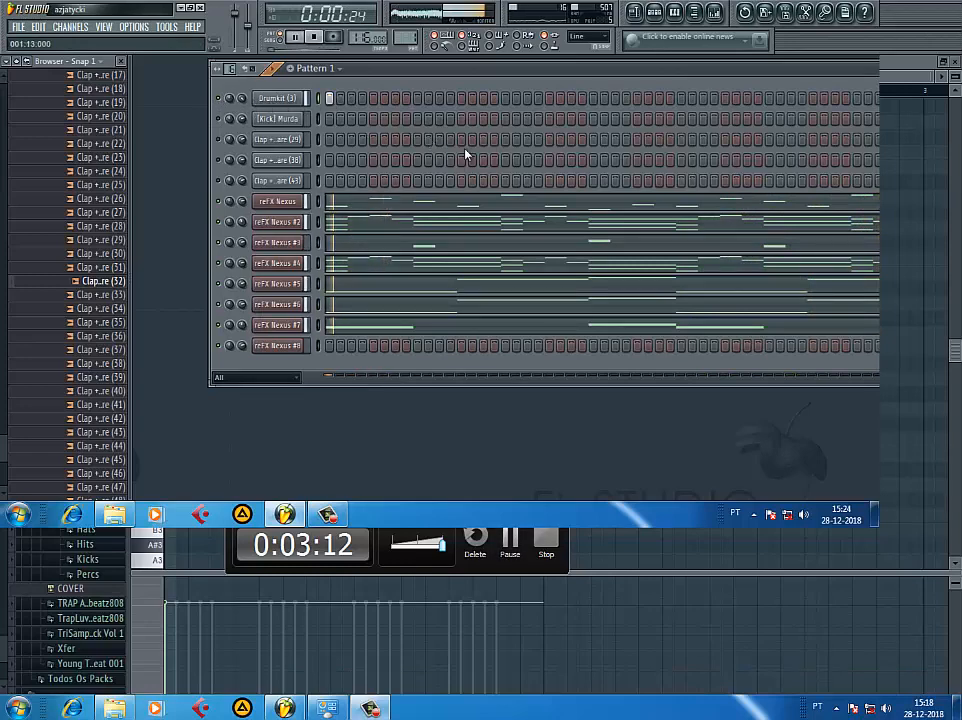
pyautogui.click(407, 139)
pyautogui.press('space')
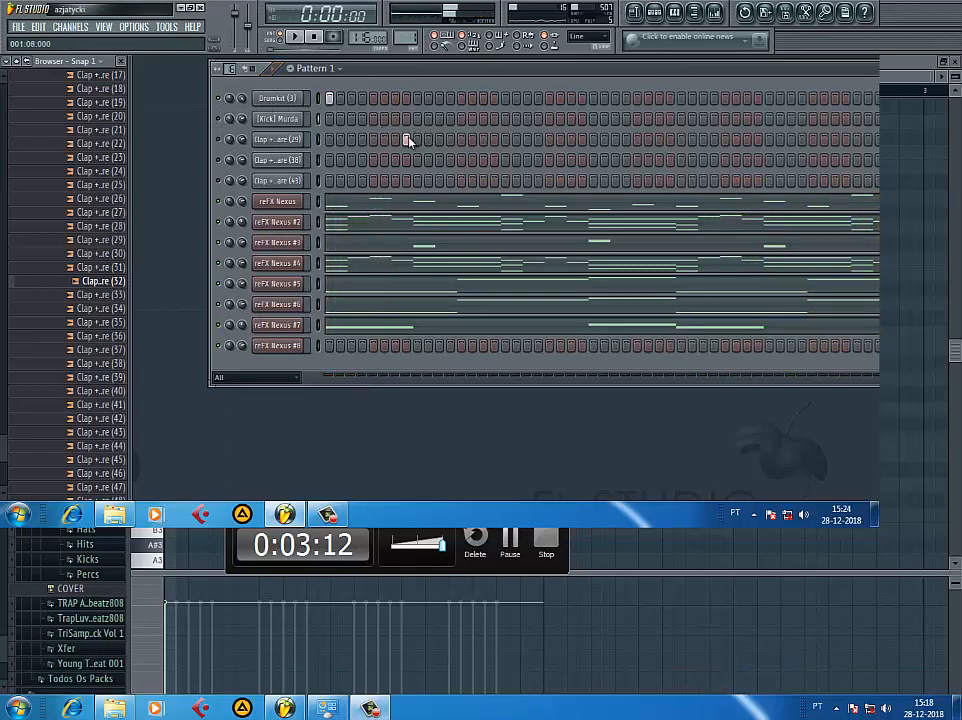
pyautogui.click(417, 140)
pyautogui.rightClick(428, 140)
pyautogui.press('space')
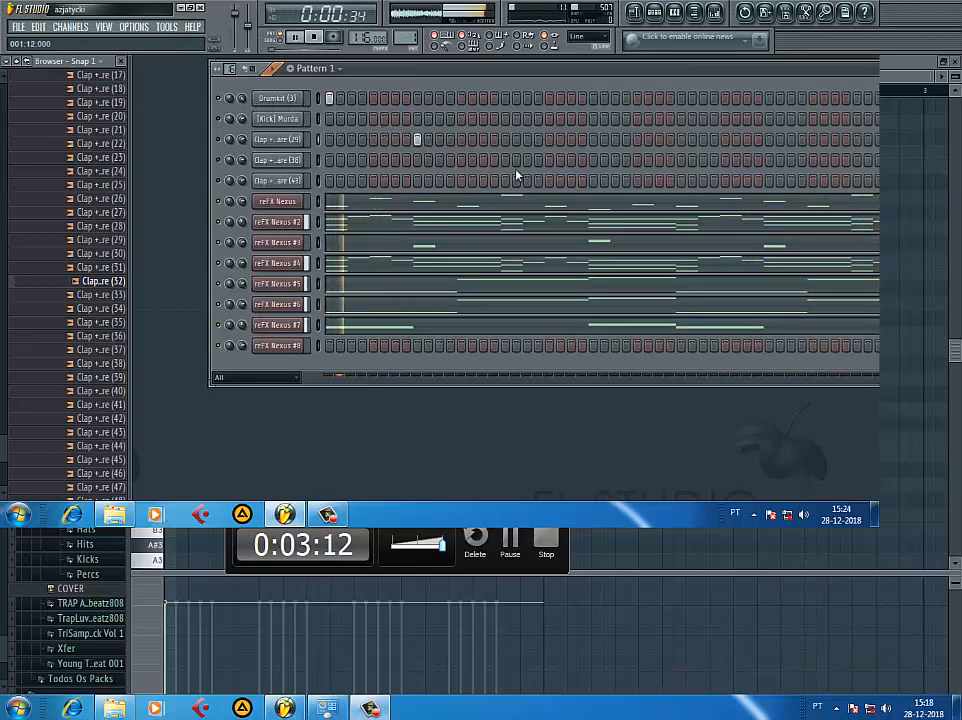
# - Replay the pattern to check the clap, and add another clap (29) hit on step 25
pyautogui.press('space')
pyautogui.press('space')
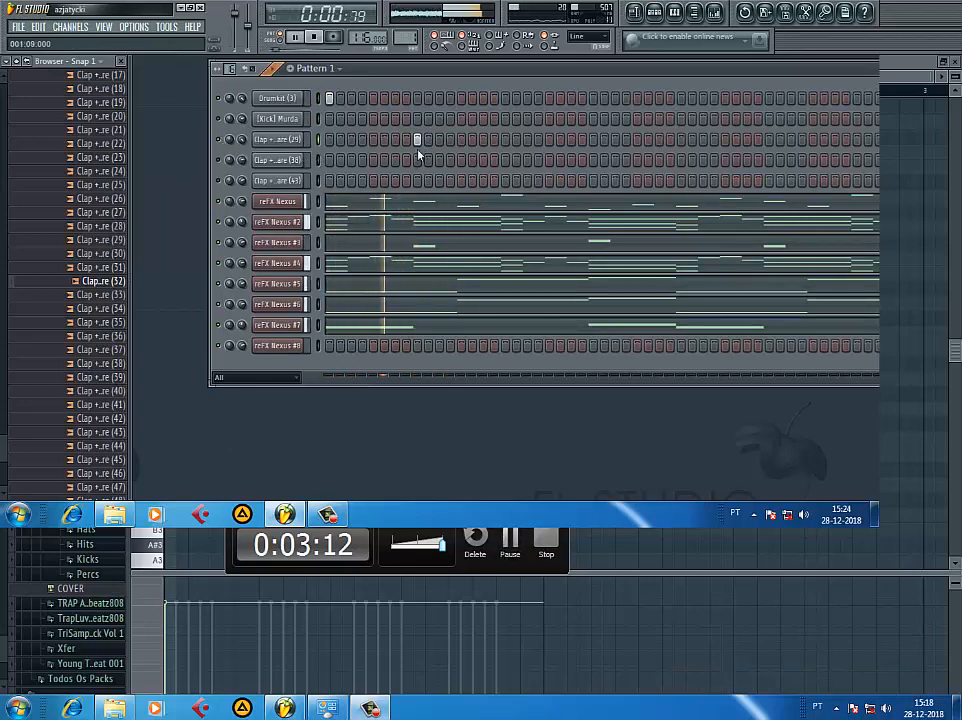
pyautogui.press('space')
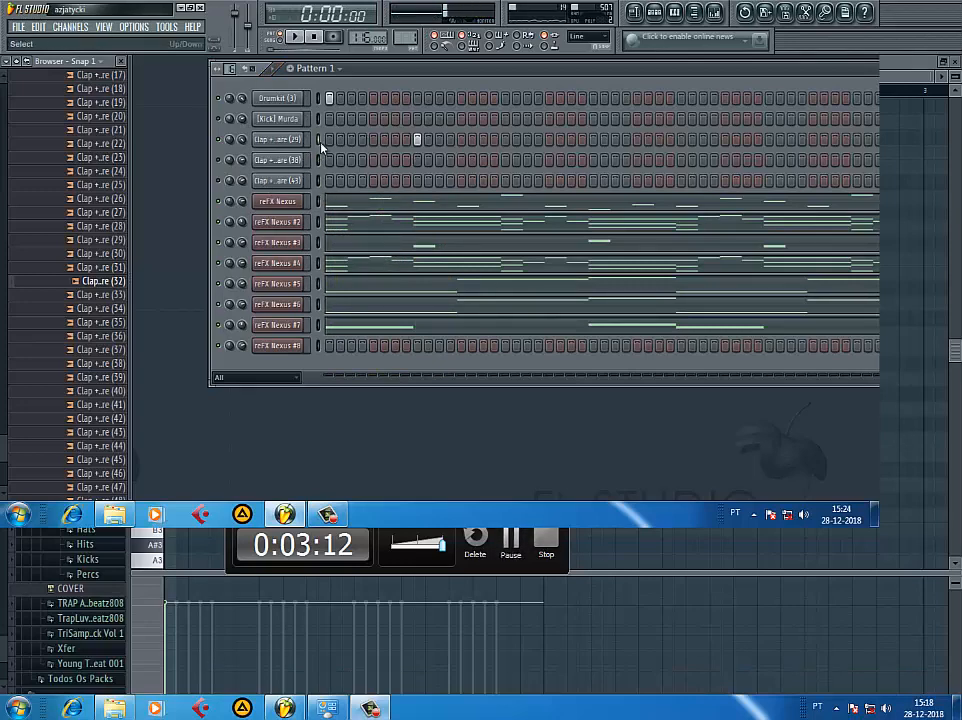
pyautogui.press('space')
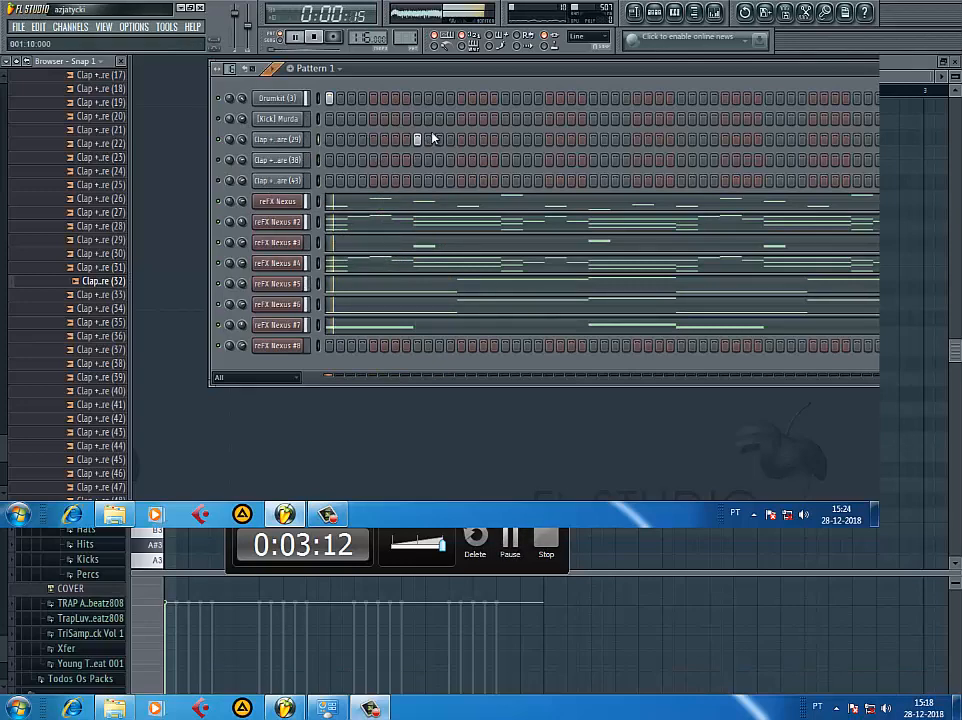
pyautogui.click(593, 139)
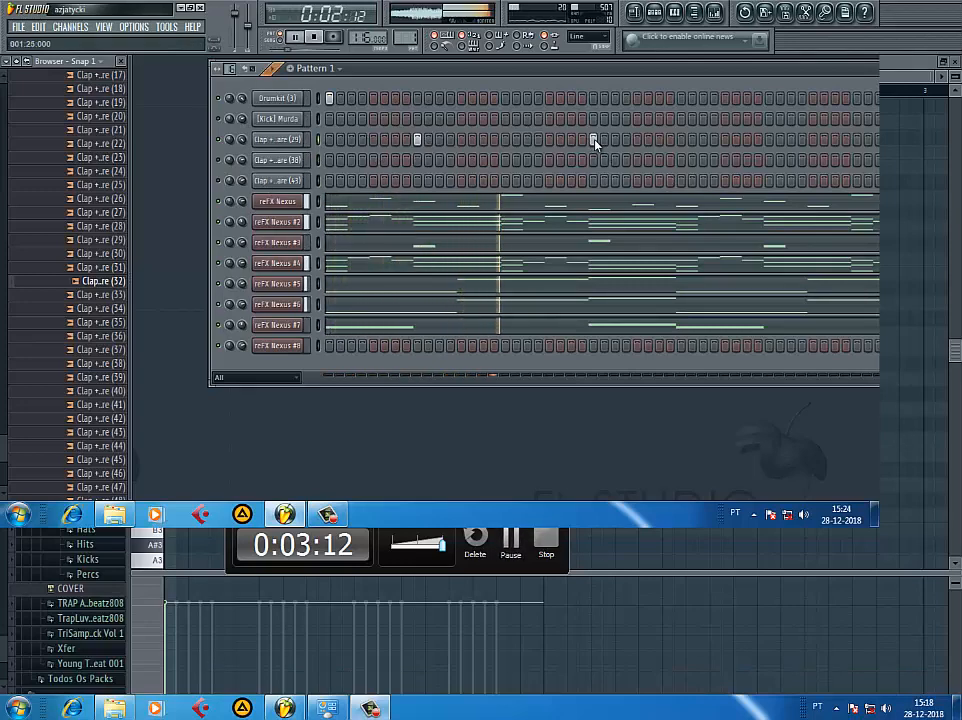
# - Add clap (29) hits on steps 41 and 57, and stop playback after listening to them
pyautogui.click(769, 139)
pyautogui.moveTo(795, 72); pyautogui.dragTo(635, 81)
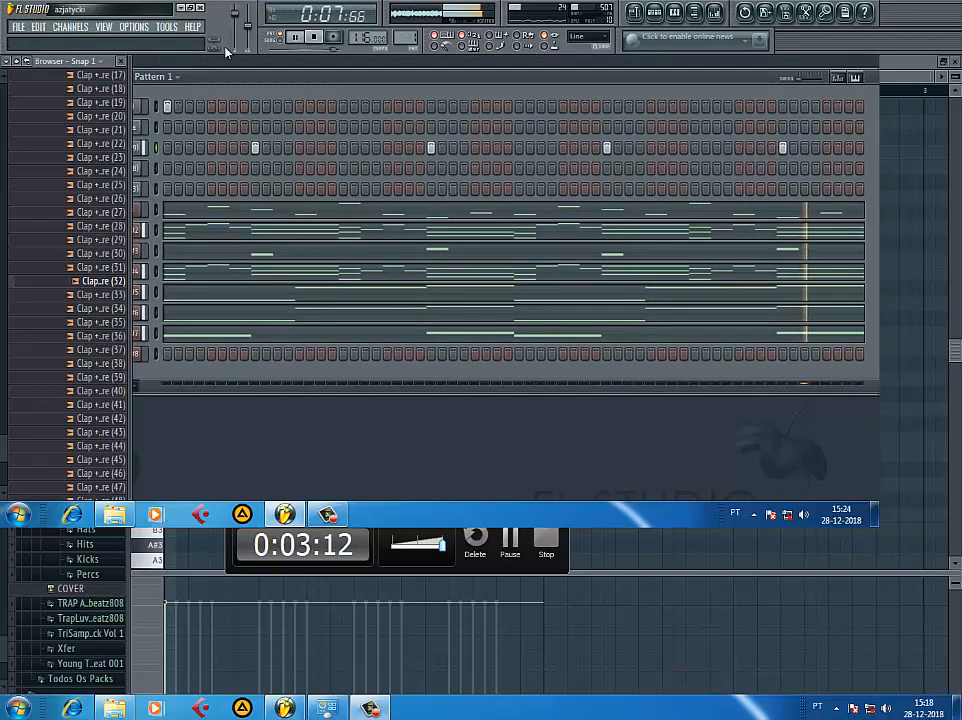
pyautogui.moveTo(242, 78); pyautogui.dragTo(398, 73)
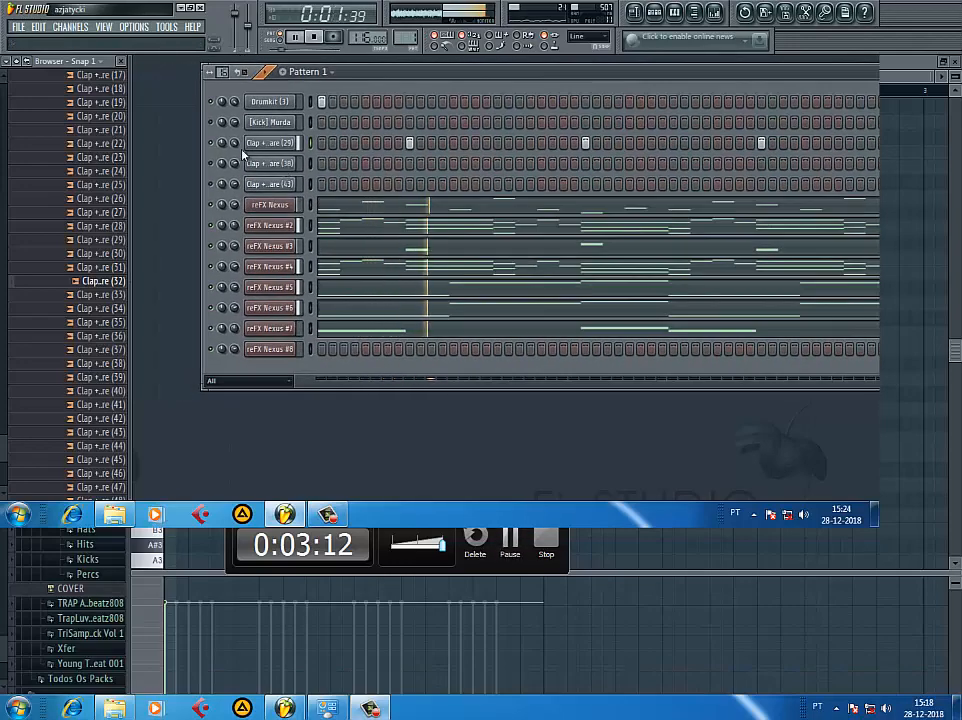
pyautogui.press('space')
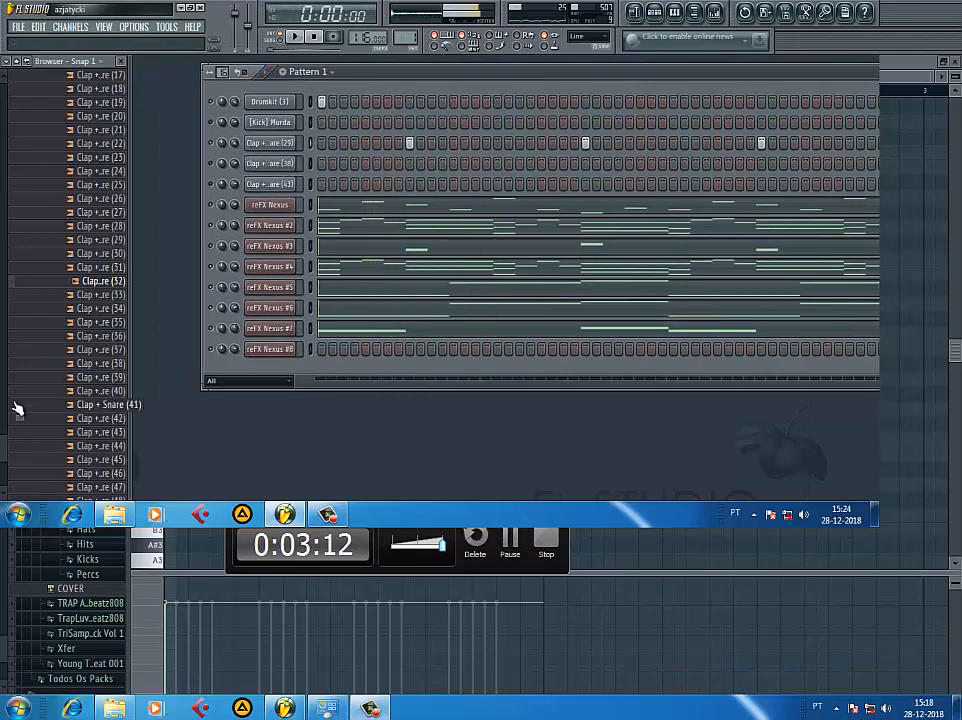
# - Replace the clap (29) channel's sample with Clap + Snare (45) and replay the pattern
pyautogui.click(325, 515)
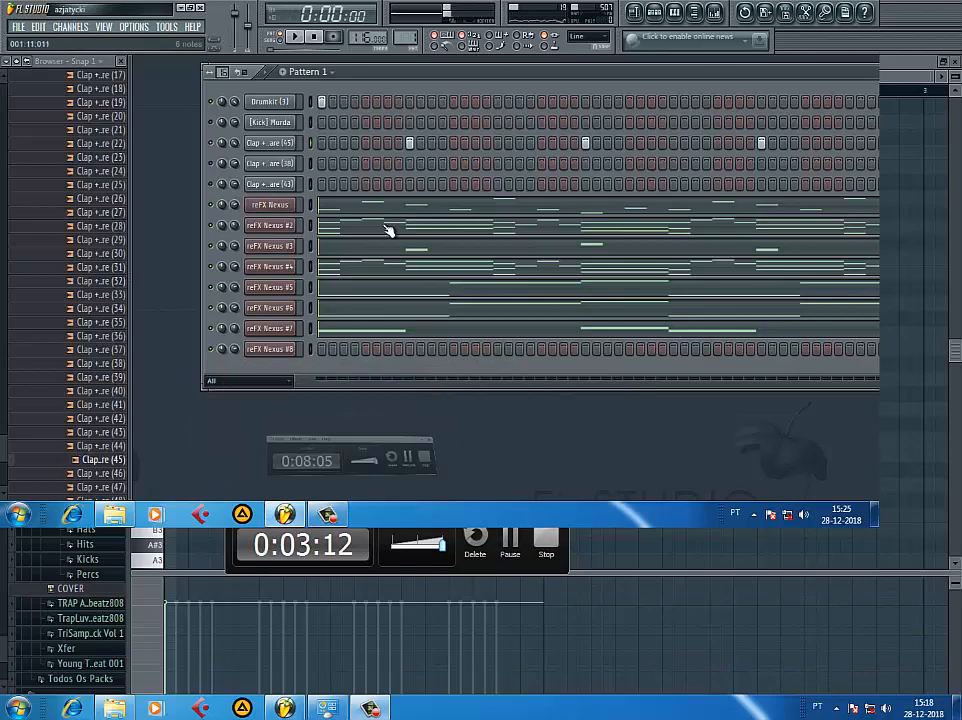
pyautogui.press('space')
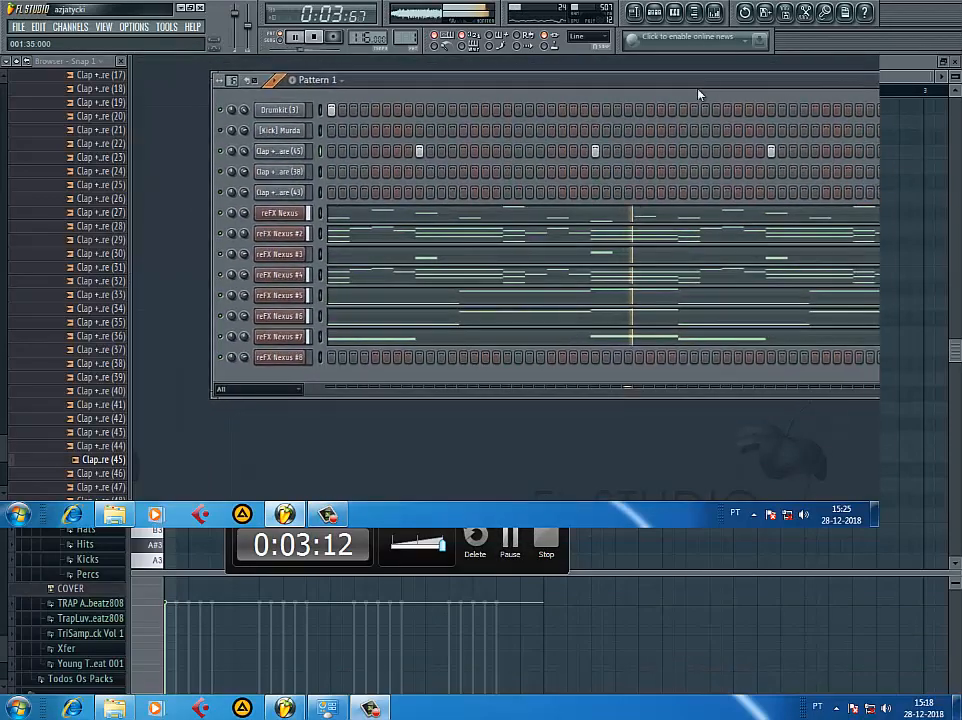
pyautogui.press('space')
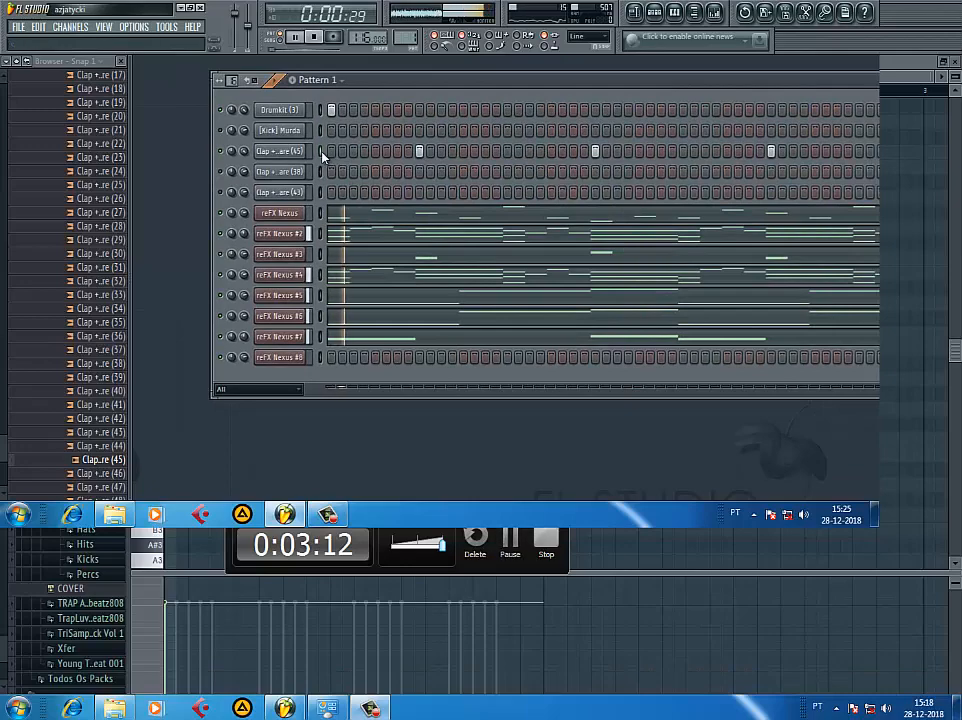
# - Add clap (38) hits on steps 9, 25, 41 and 57 and play the pattern to check them
pyautogui.press('space')
pyautogui.press('space')
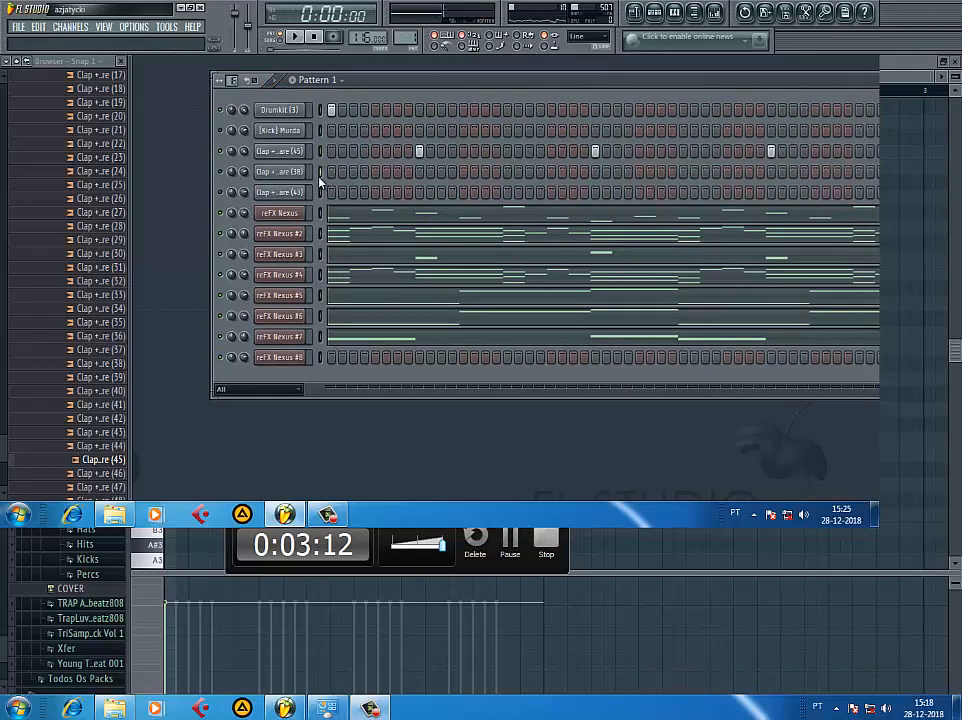
pyautogui.press('space')
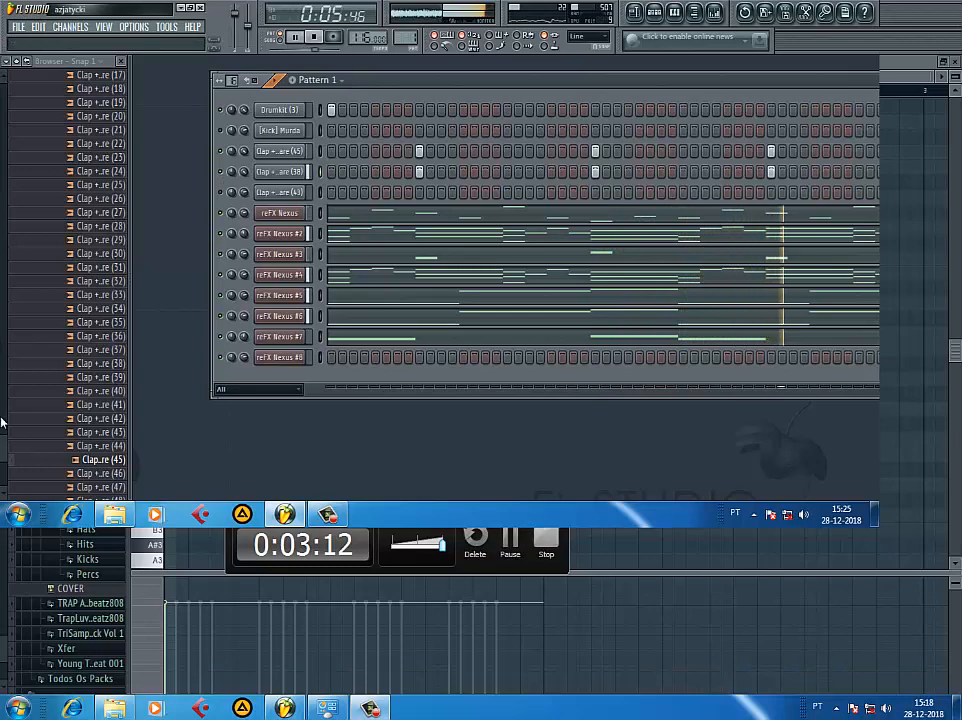
pyautogui.press('space')
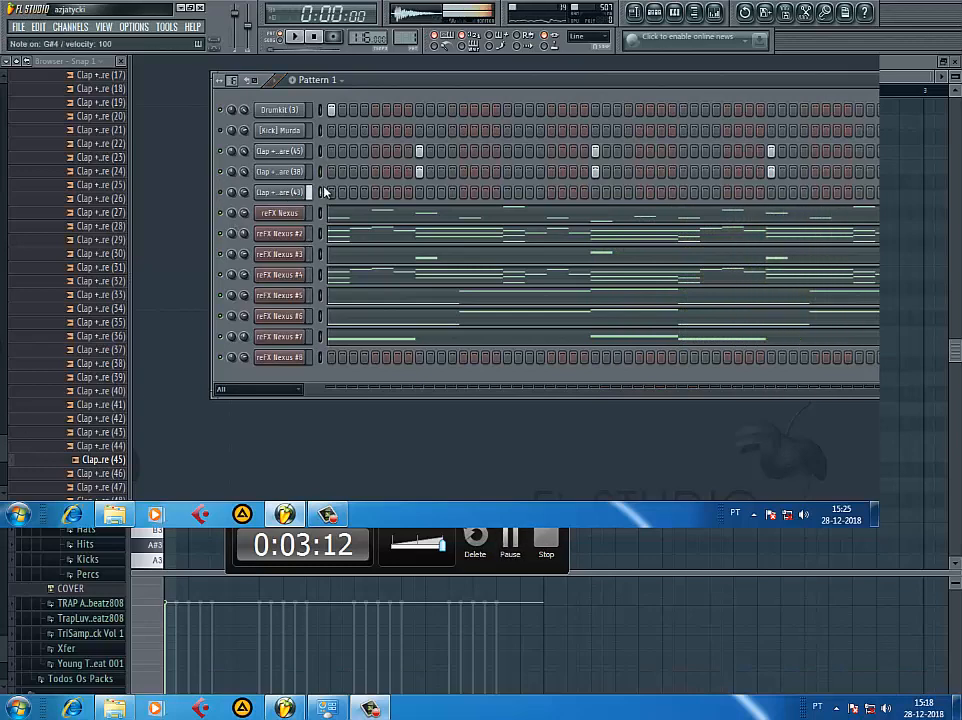
# - Add Drumkit (3) hits on steps 7, 13 and 17 while the pattern plays
pyautogui.press('space')
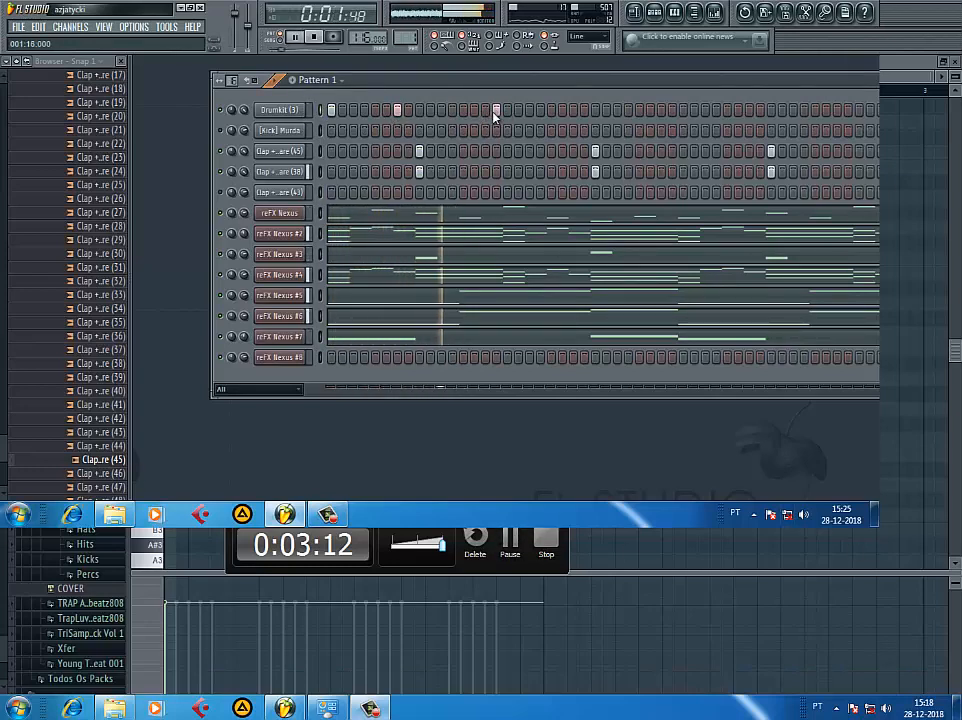
pyautogui.click(463, 110)
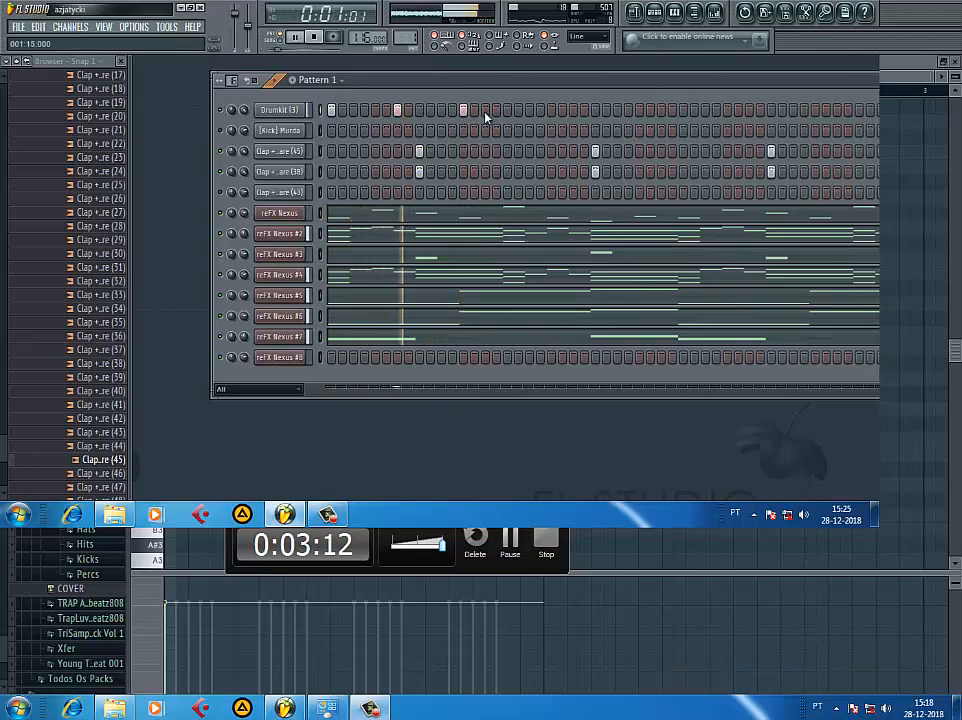
pyautogui.click(507, 110)
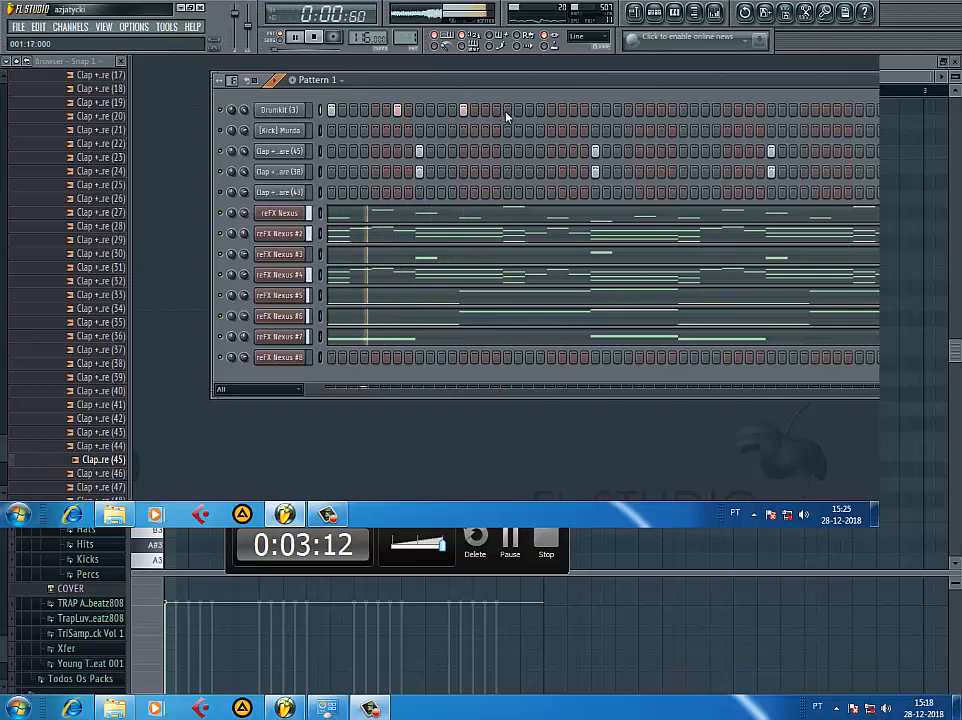
pyautogui.press('space')
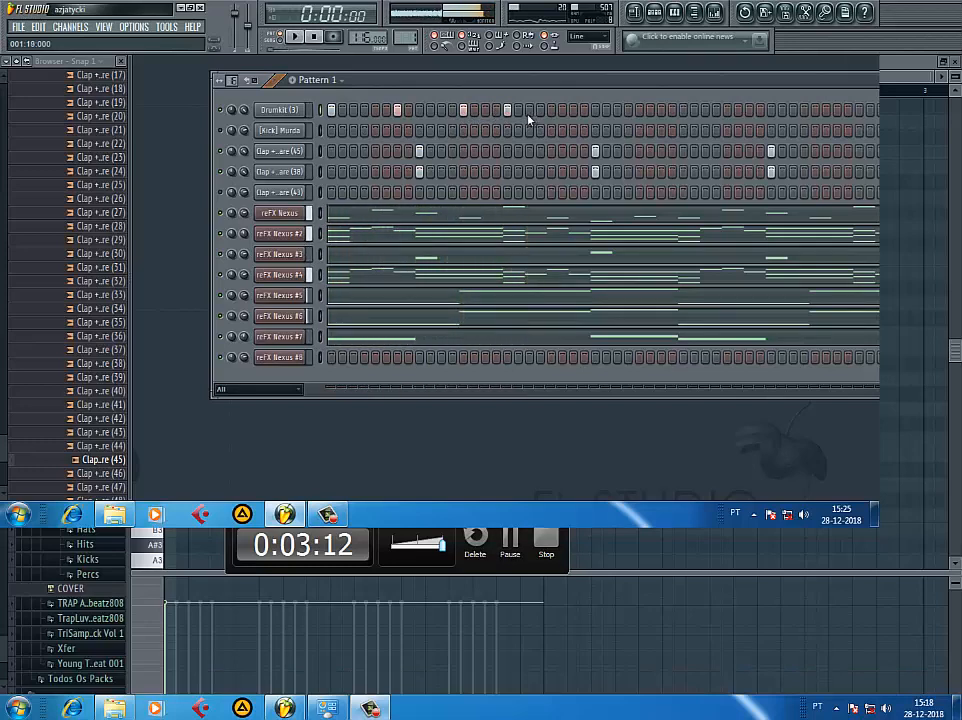
# - Replay the pattern, move the Drumkit (3) hit from step 17 to step 19, and add another on step 21
pyautogui.press('space')
pyautogui.rightClick(508, 112)
pyautogui.click(529, 111)
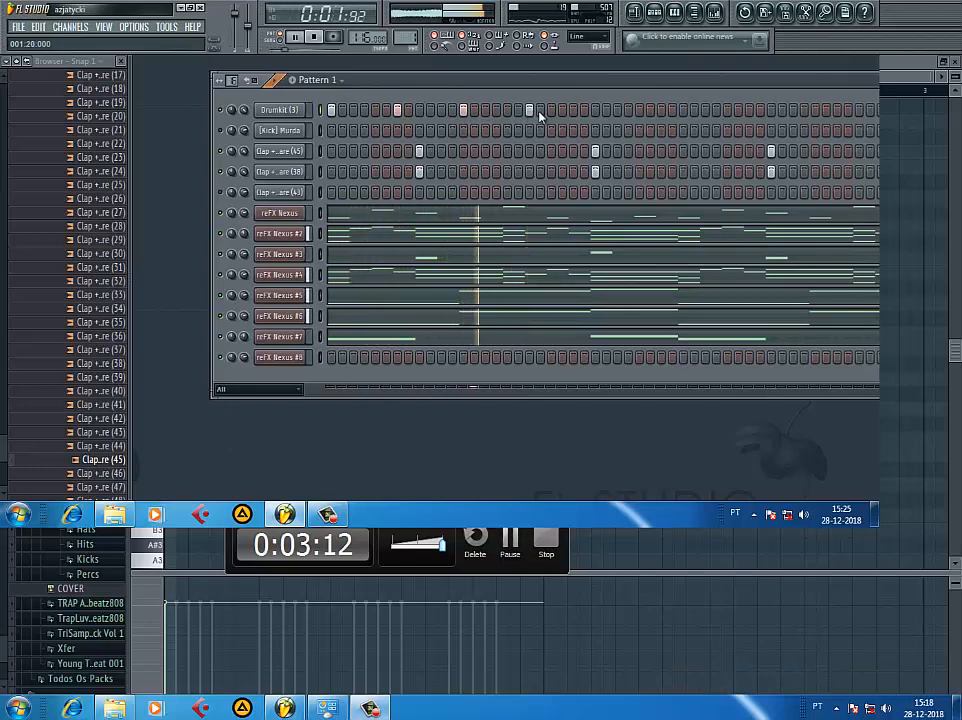
pyautogui.click(550, 111)
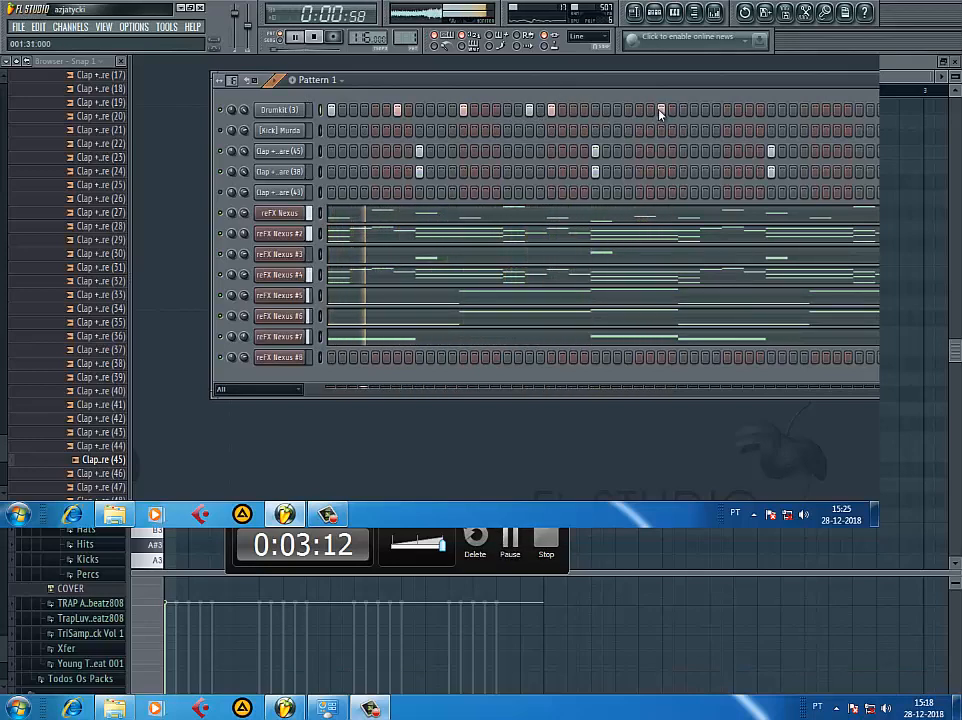
# - Try Drumkit (3) hits on steps 31 and 37, and swap them for one on step 35
pyautogui.moveTo(666, 86); pyautogui.dragTo(567, 79)
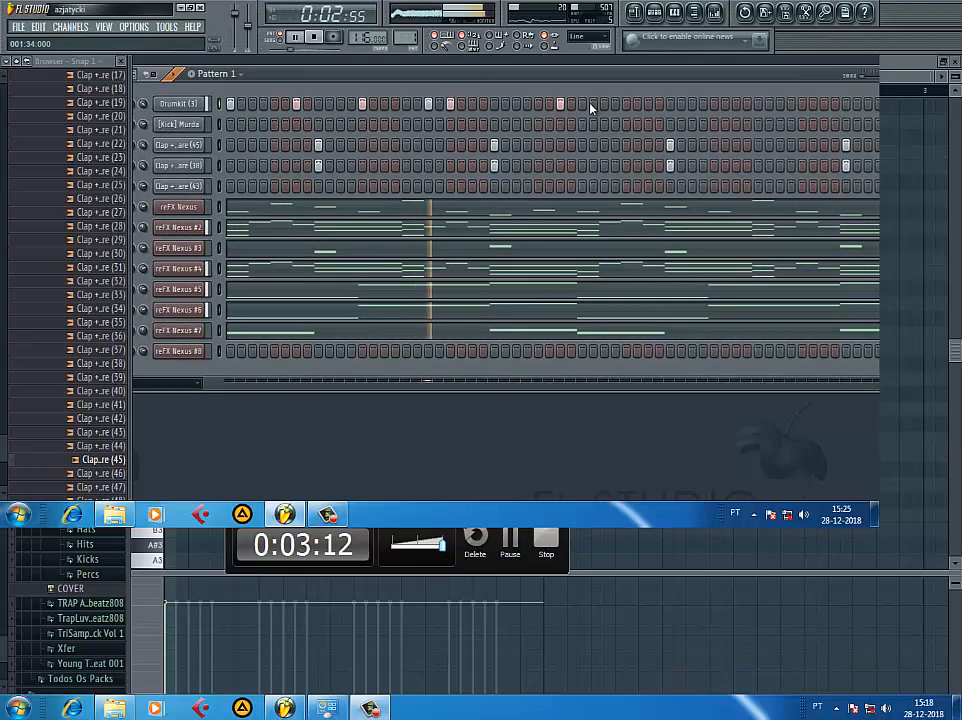
pyautogui.click(627, 104)
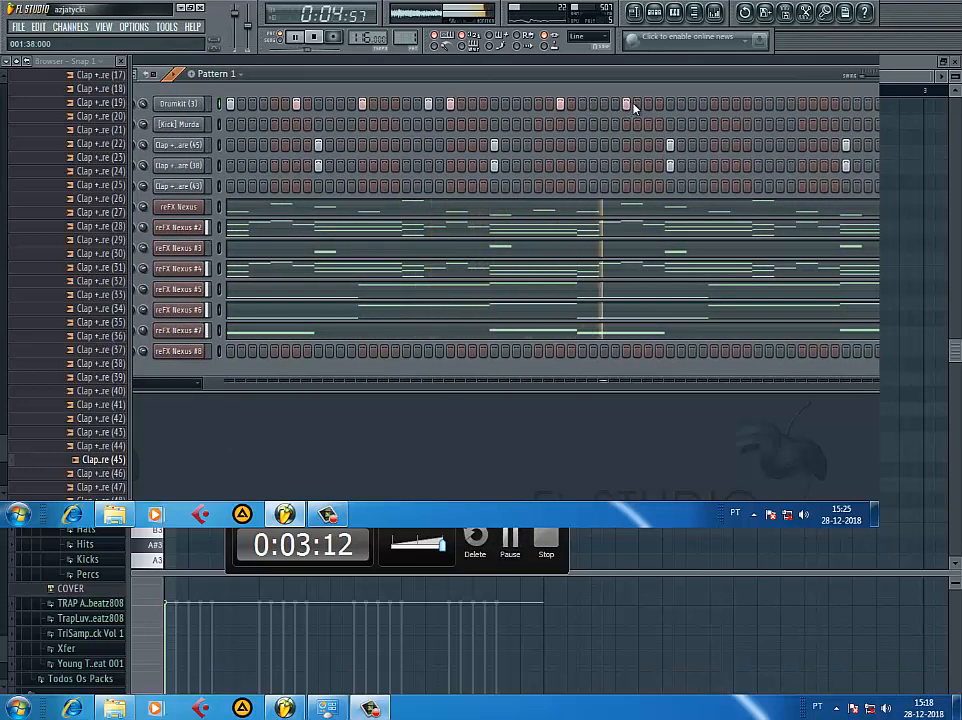
pyautogui.click(560, 104)
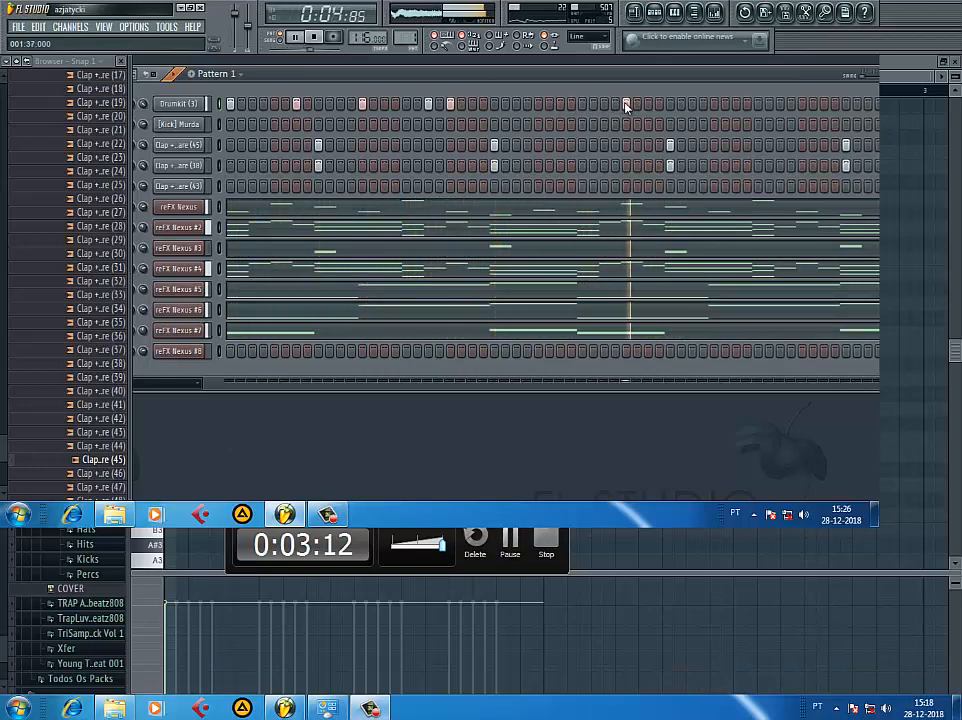
pyautogui.click(605, 105)
pyautogui.rightClick(625, 105)
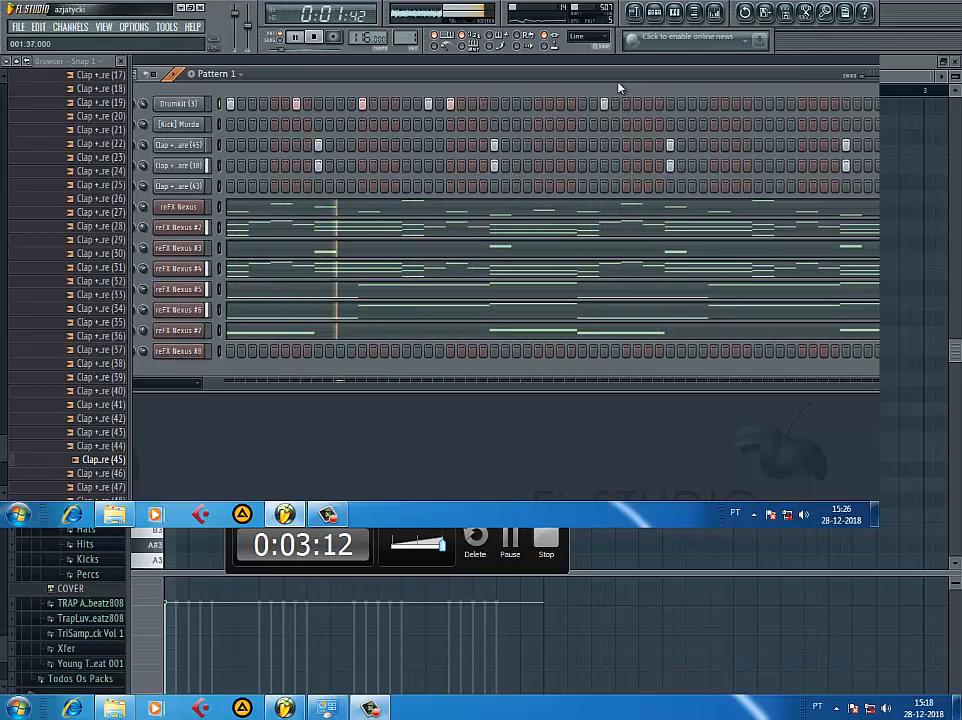
# - Move the Drumkit (3) hit from step 35 to step 33, and add another on step 37
pyautogui.moveTo(601, 90); pyautogui.dragTo(509, 94)
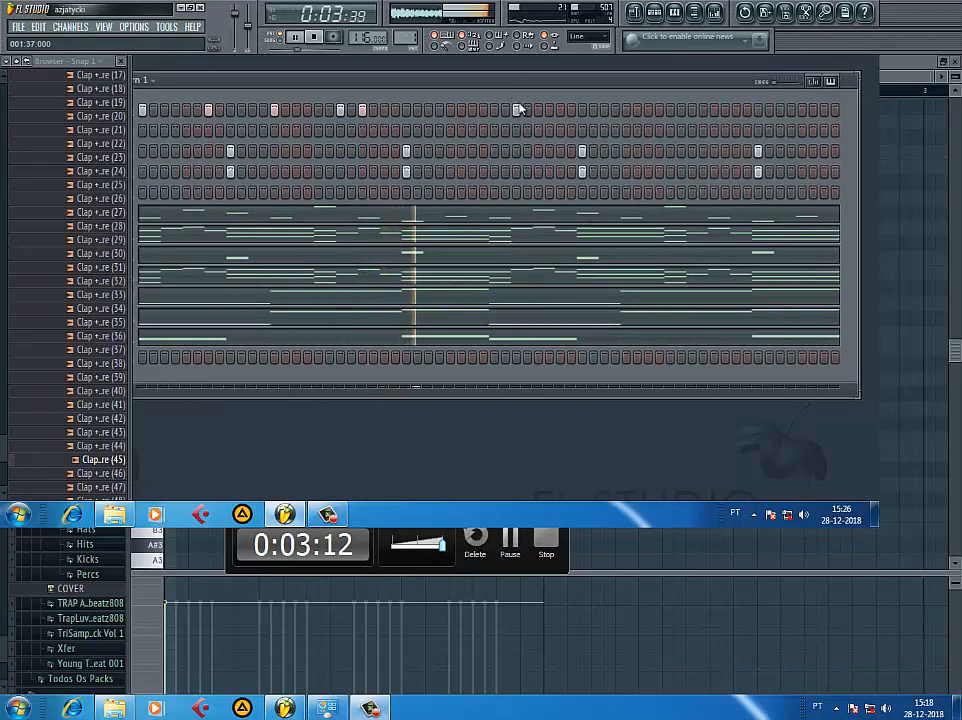
pyautogui.press('space')
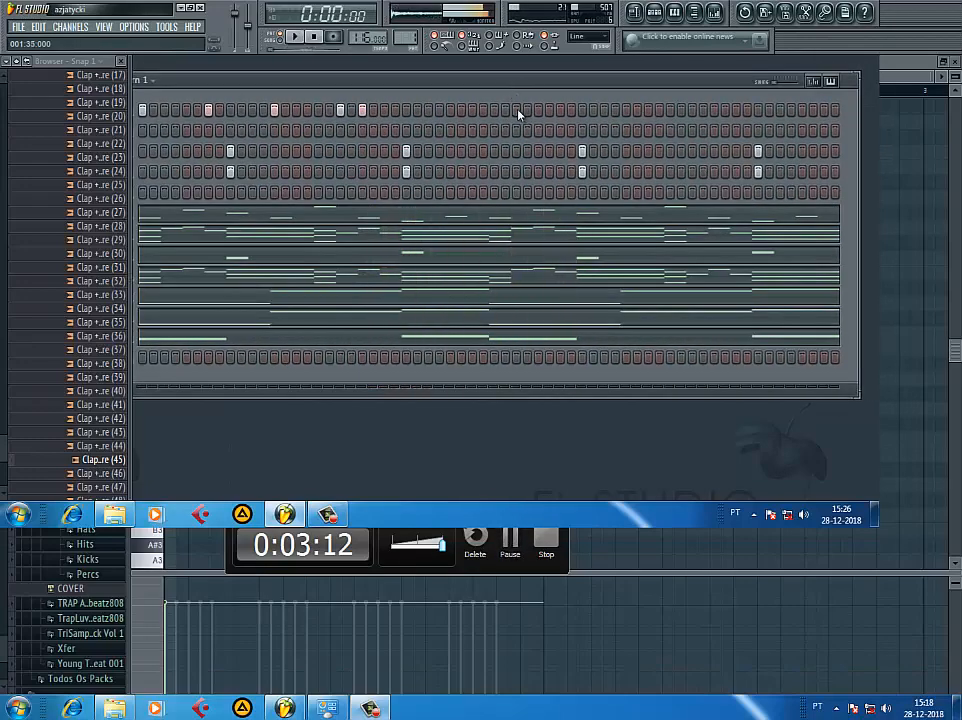
pyautogui.press('space')
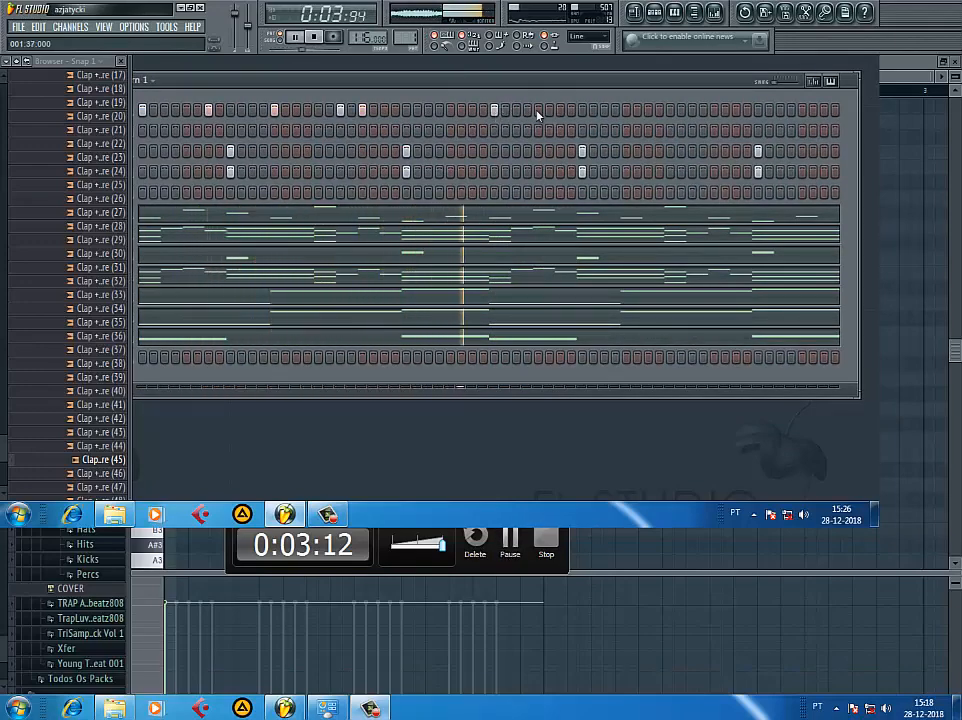
# - Try Drumkit (3) hits on steps 49 and 47, and swap them for one on step 43
pyautogui.click(668, 111)
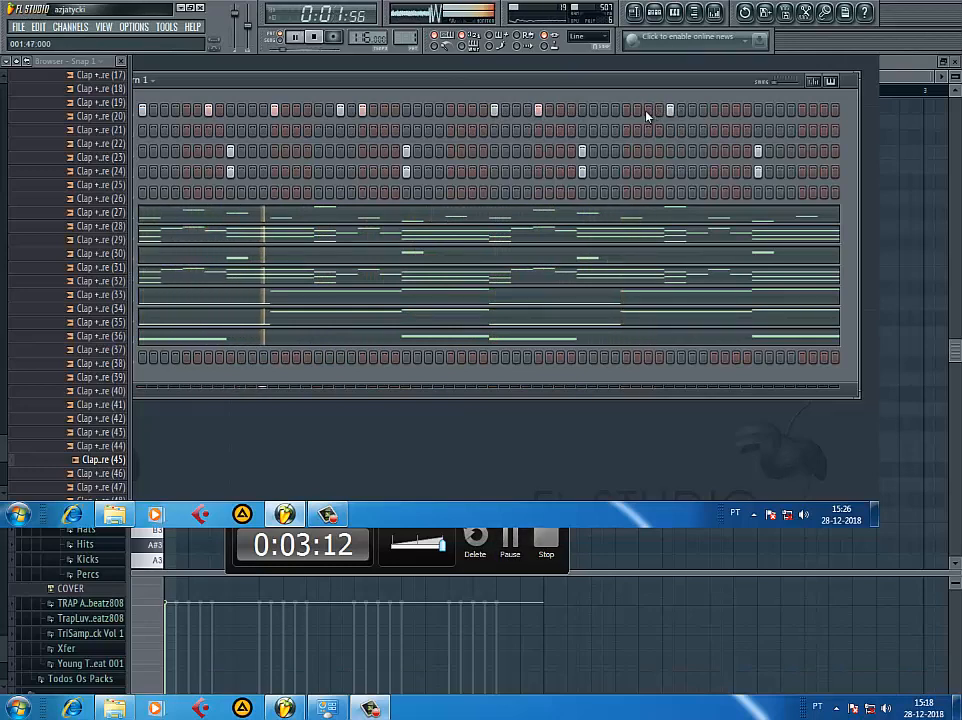
pyautogui.click(647, 112)
pyautogui.rightClick(671, 112)
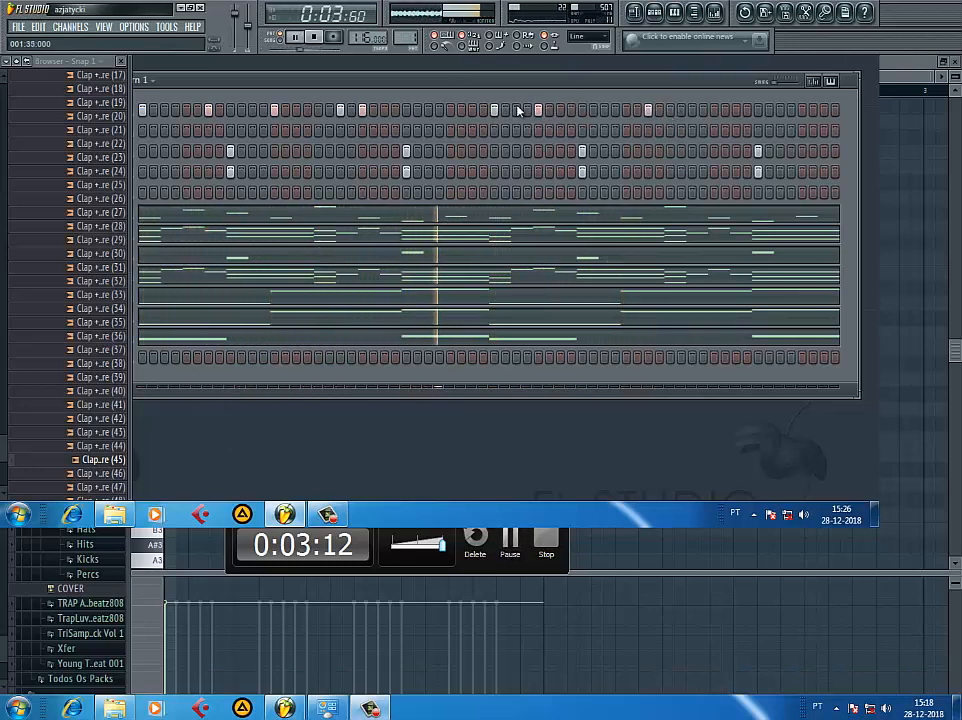
pyautogui.rightClick(647, 111)
pyautogui.click(606, 111)
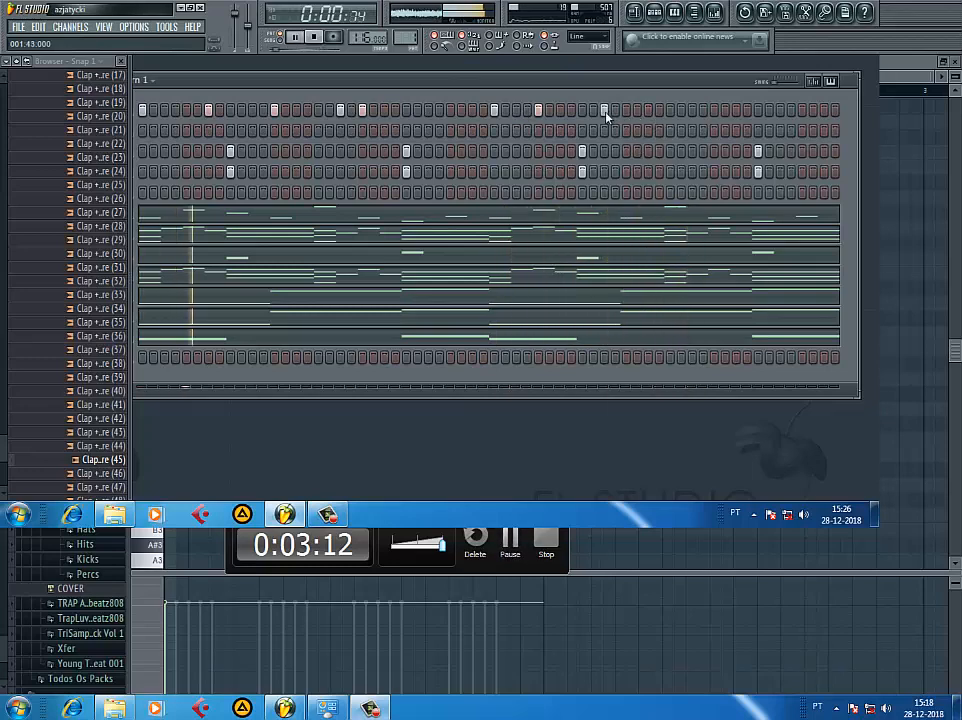
# - Compare the looping pattern with and without the Drumkit (3) hit on step 43
pyautogui.click(330, 514)
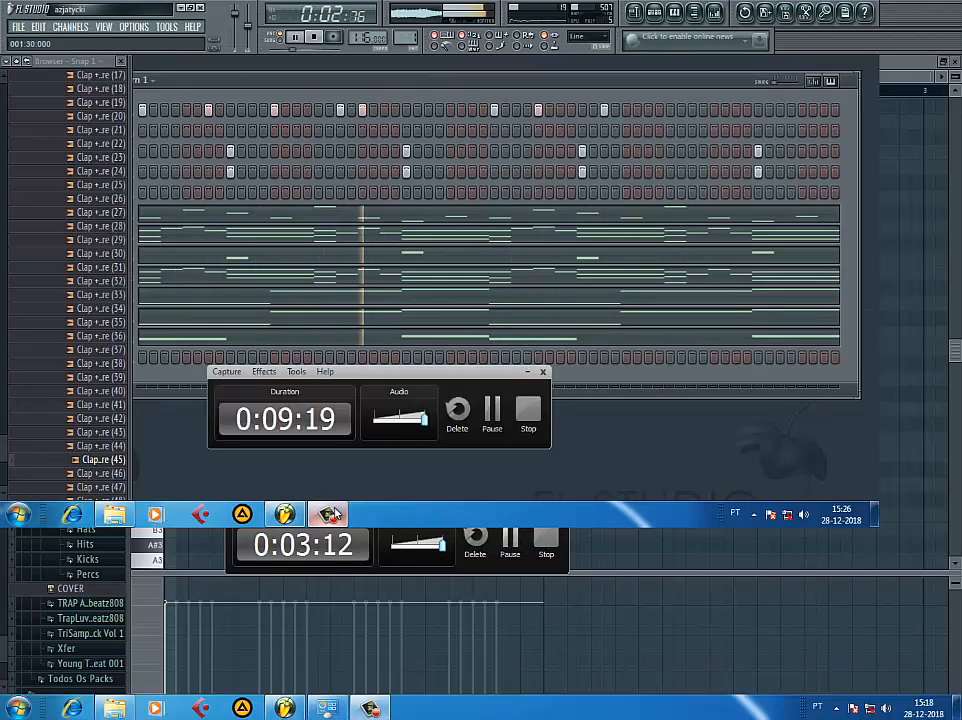
pyautogui.click(333, 514)
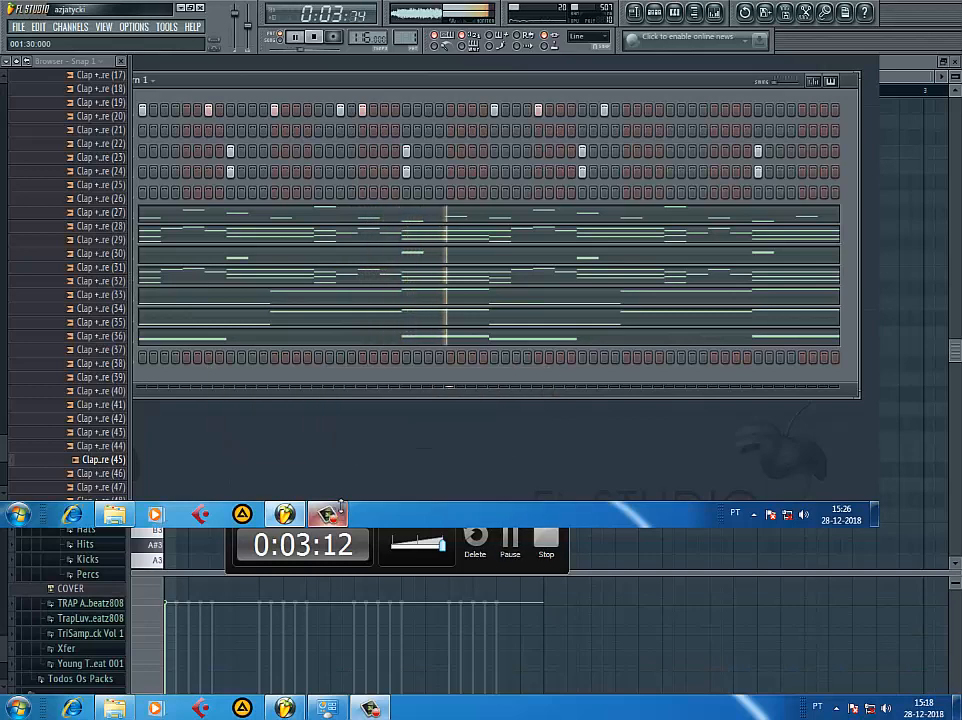
pyautogui.click(604, 111)
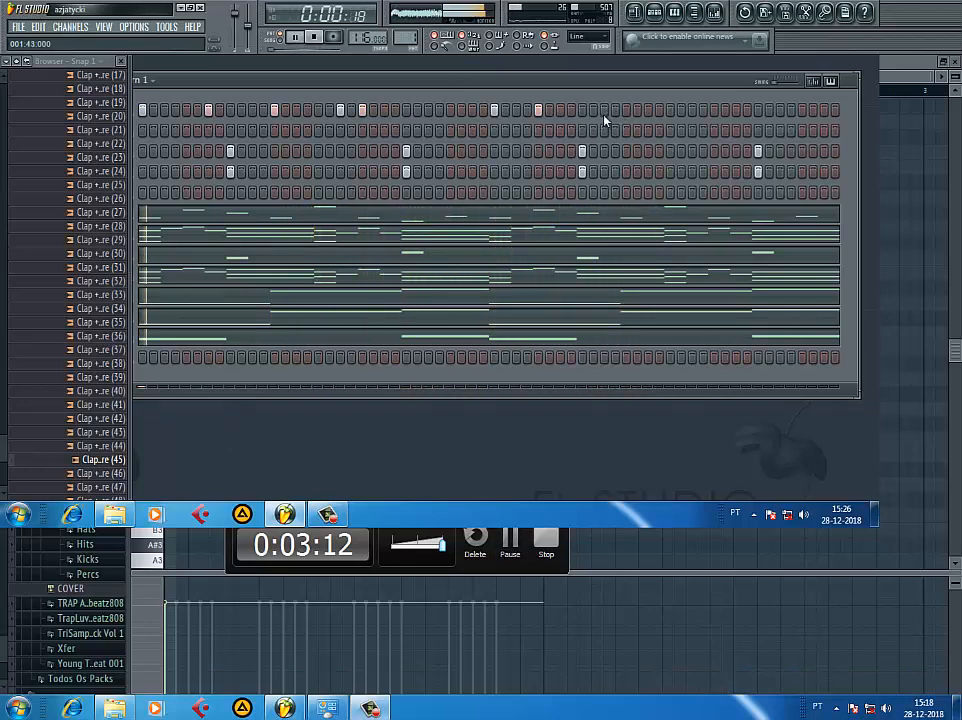
pyautogui.click(604, 112)
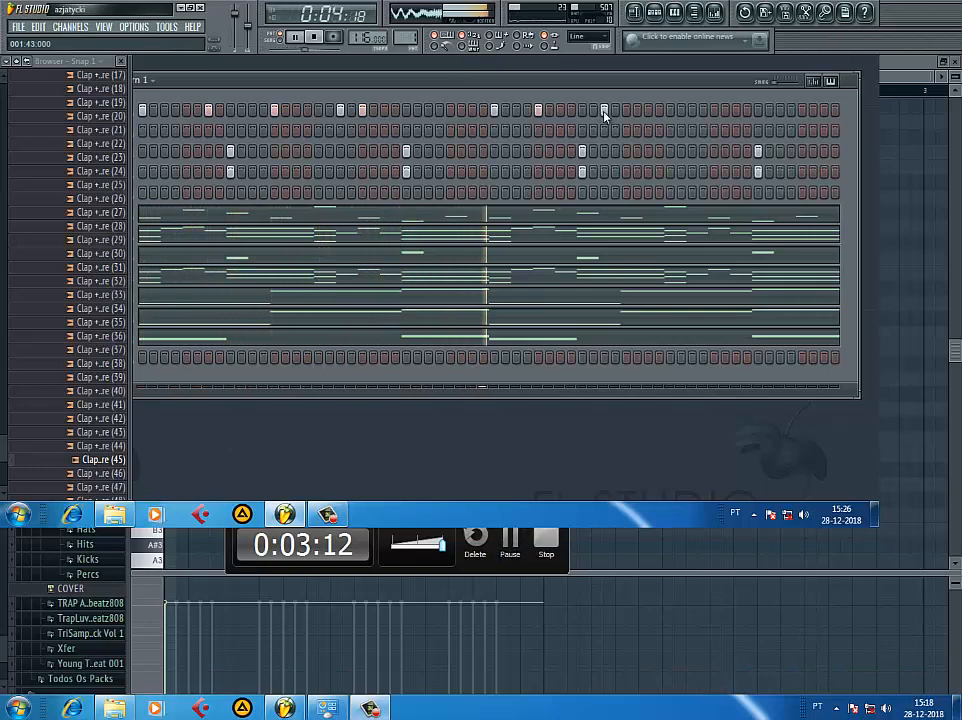
# - Remove the Drumkit (3) hit from step 43, add hits on steps 45, 53, 55 and 61, and stop playback
pyautogui.click(604, 112)
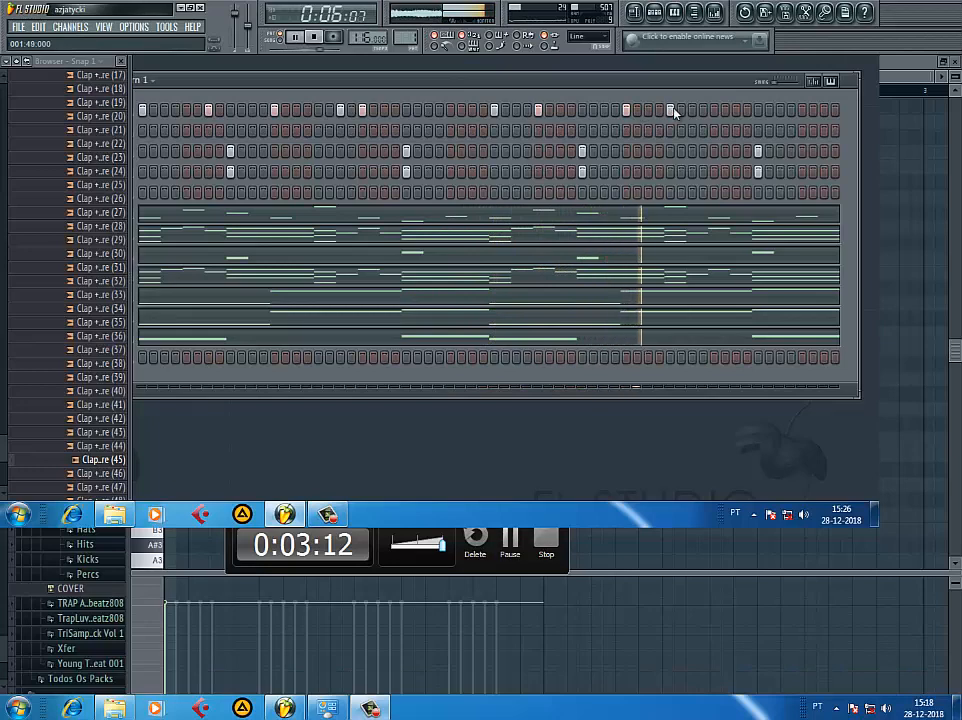
pyautogui.press('space')
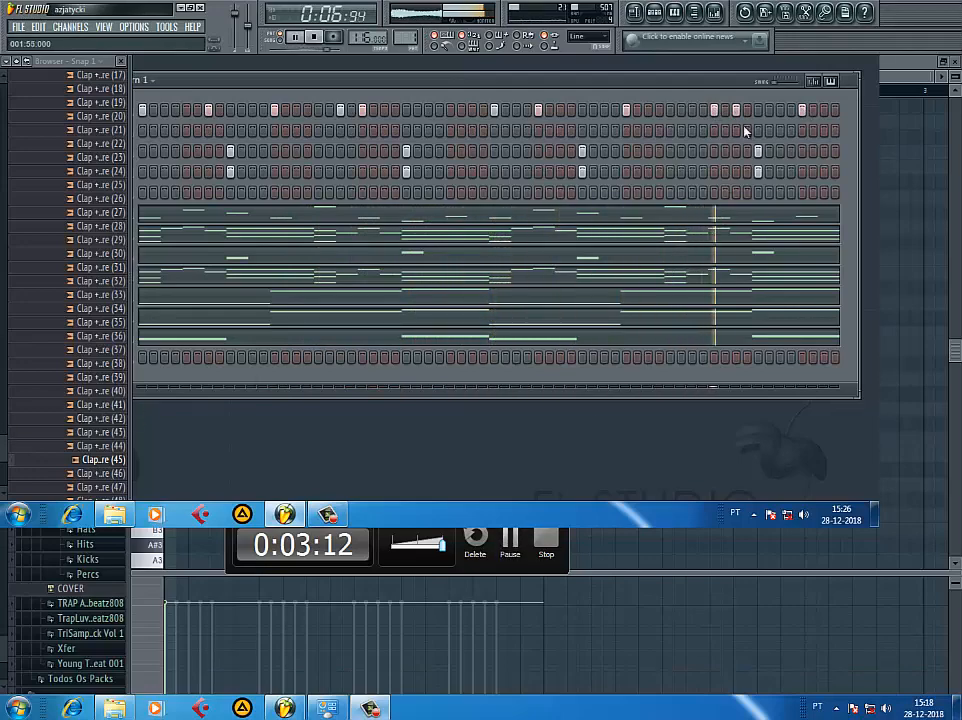
pyautogui.moveTo(537, 84); pyautogui.dragTo(805, 78)
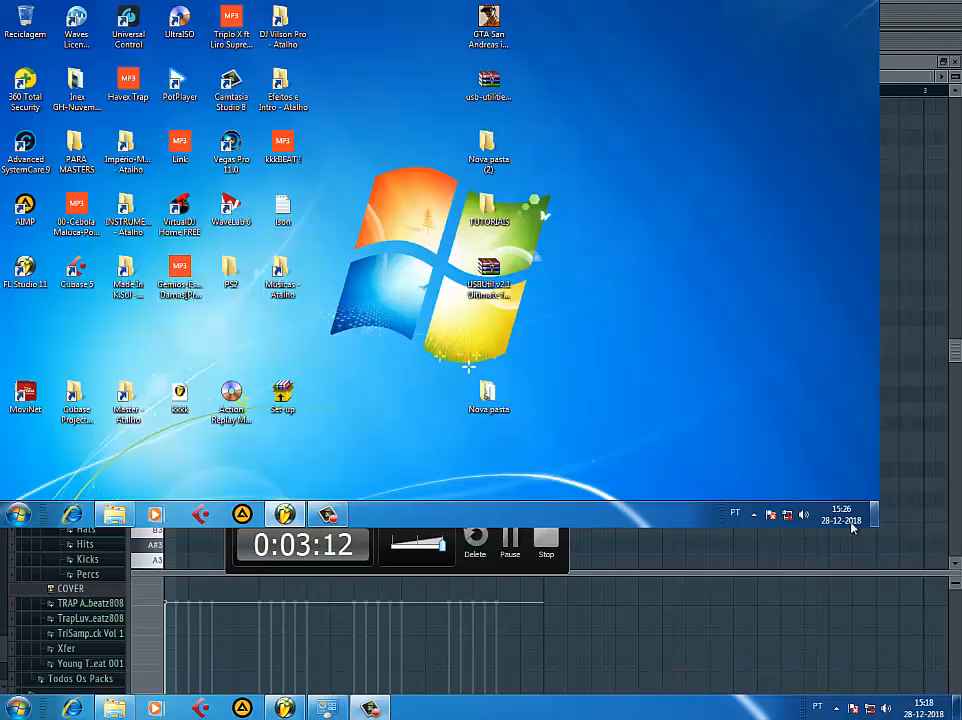
pyautogui.press('space')
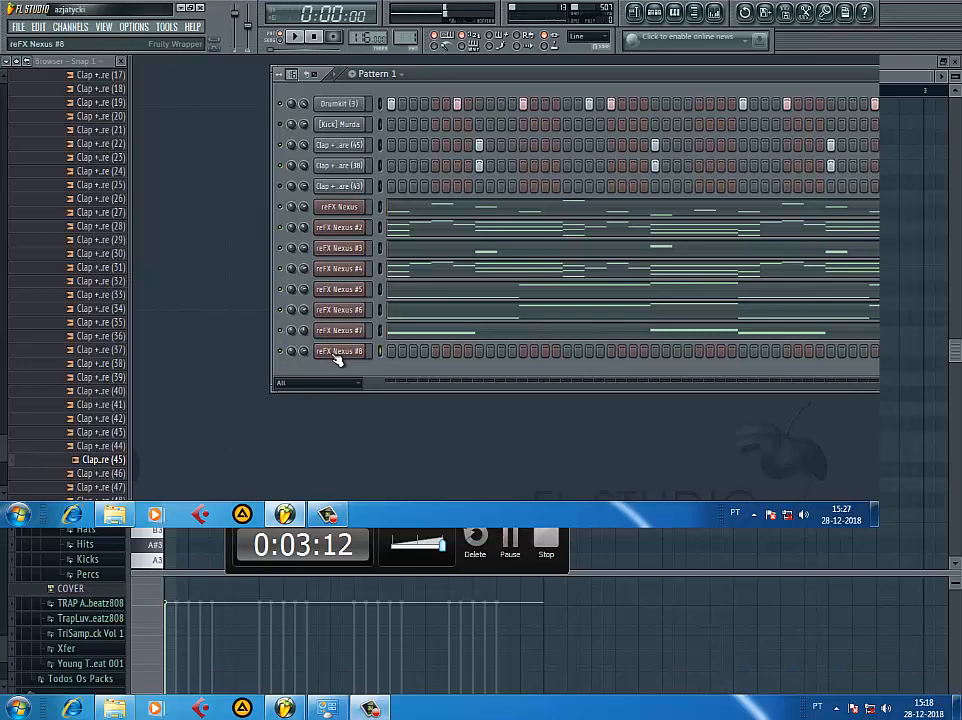
# - Move the reFX Nexus #8 channel up to directly below Drumkit (3)
pyautogui.hotkey('alt', 'Up')
pyautogui.hotkey('alt', 'Up')
pyautogui.hotkey('alt', 'Up')
pyautogui.hotkey('alt', 'Up')
pyautogui.hotkey('alt', 'Up')
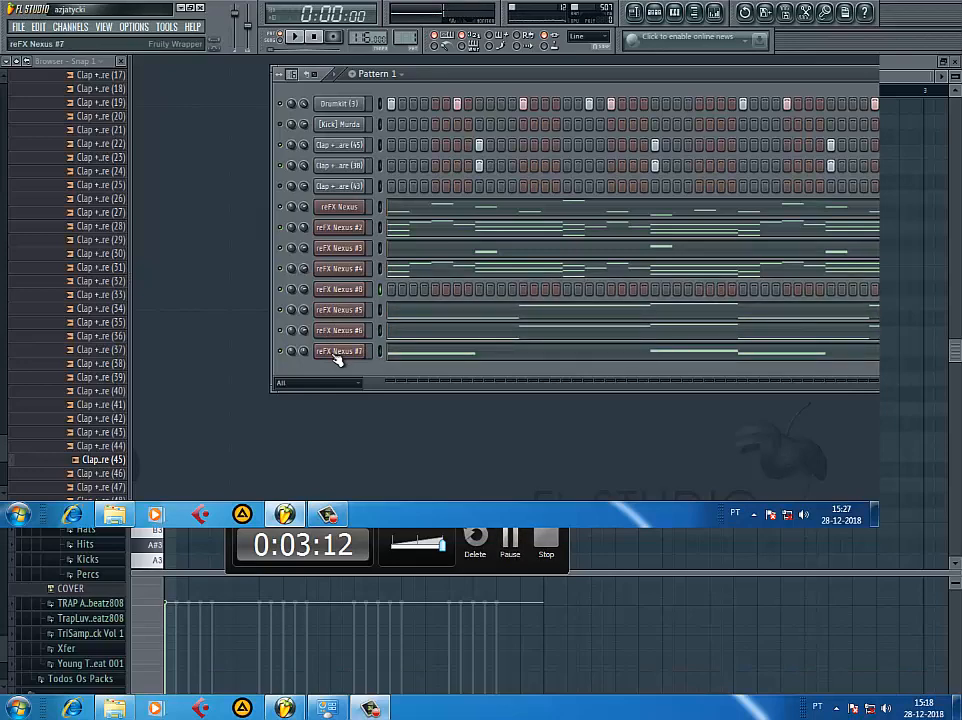
pyautogui.hotkey('alt', 'Up')
pyautogui.hotkey('alt', 'Up')
pyautogui.hotkey('alt', 'Up')
pyautogui.hotkey('alt', 'Up')
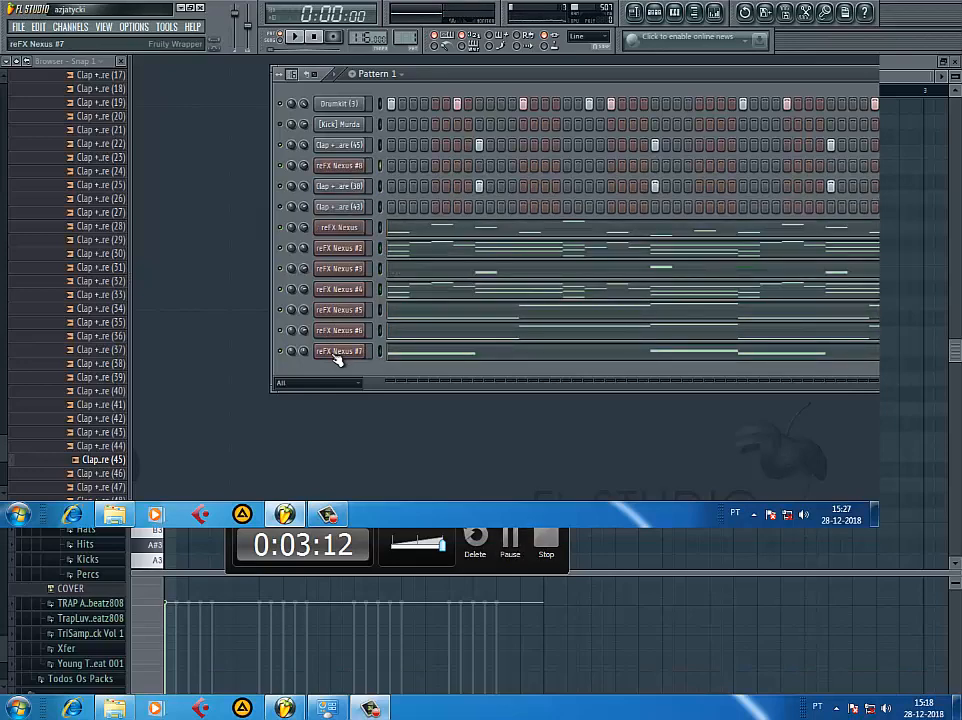
# - Play the pattern and adjust the reFX Nexus channel's volume
pyautogui.press('space')
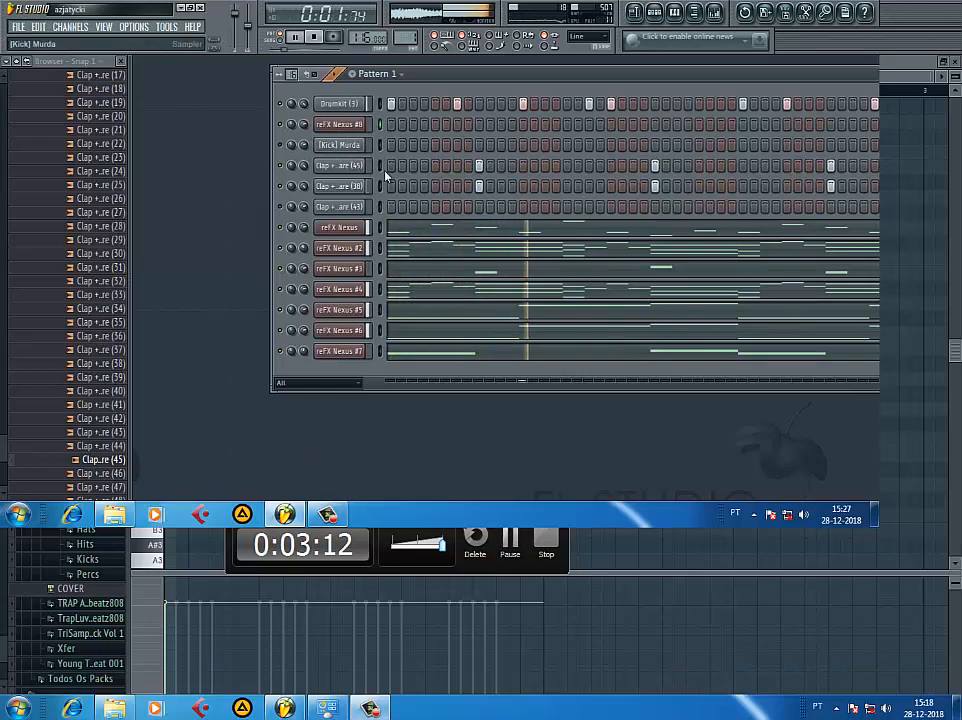
pyautogui.press('space')
pyautogui.rightClick(289, 228)
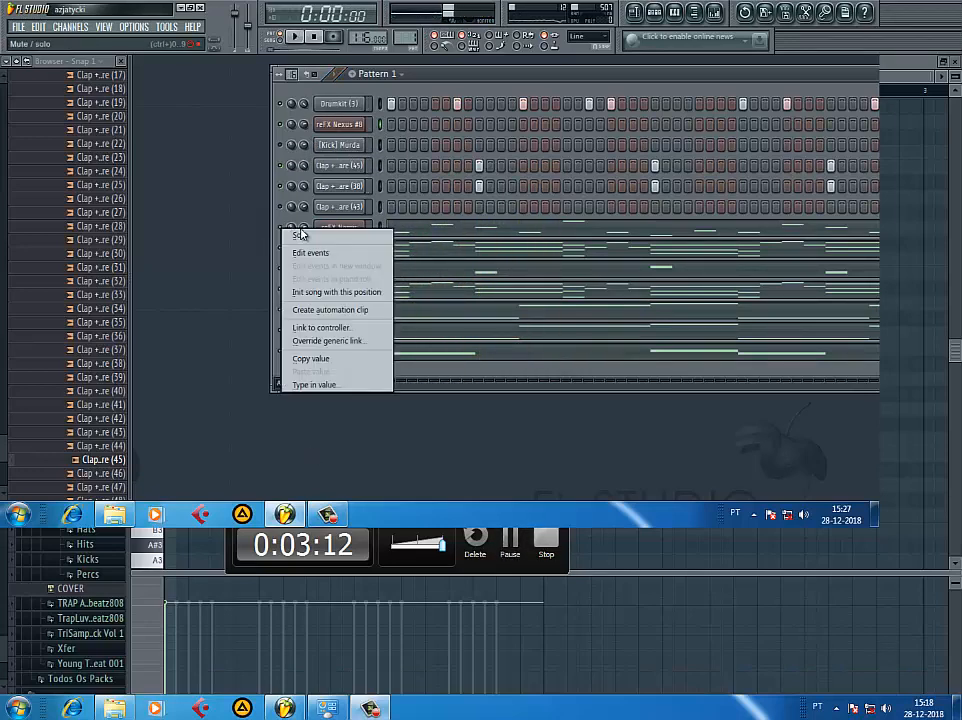
pyautogui.press('space')
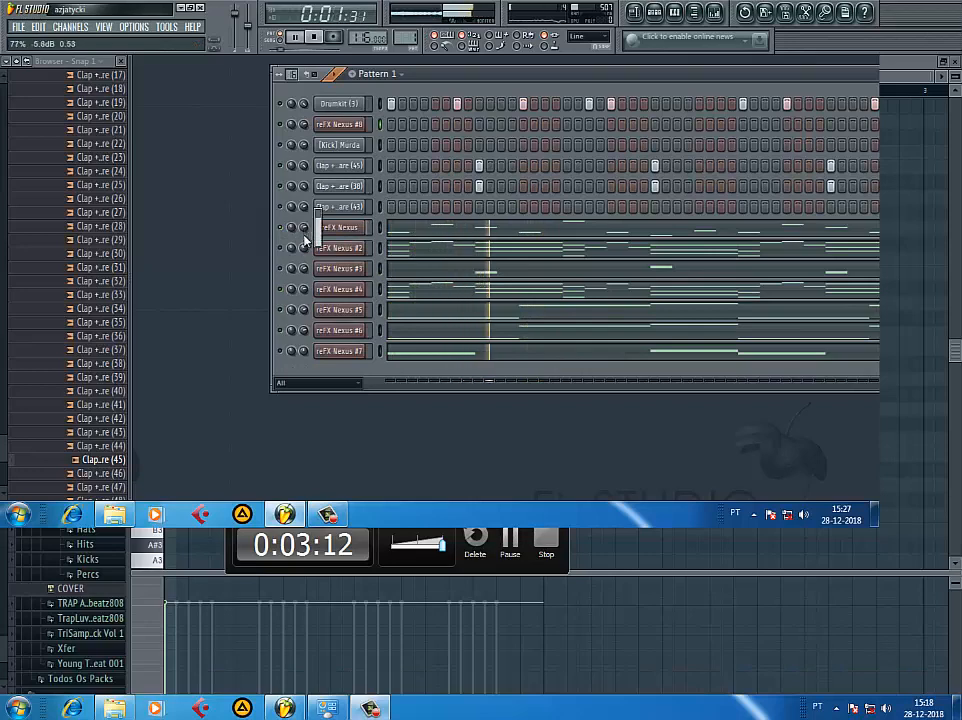
pyautogui.press('space')
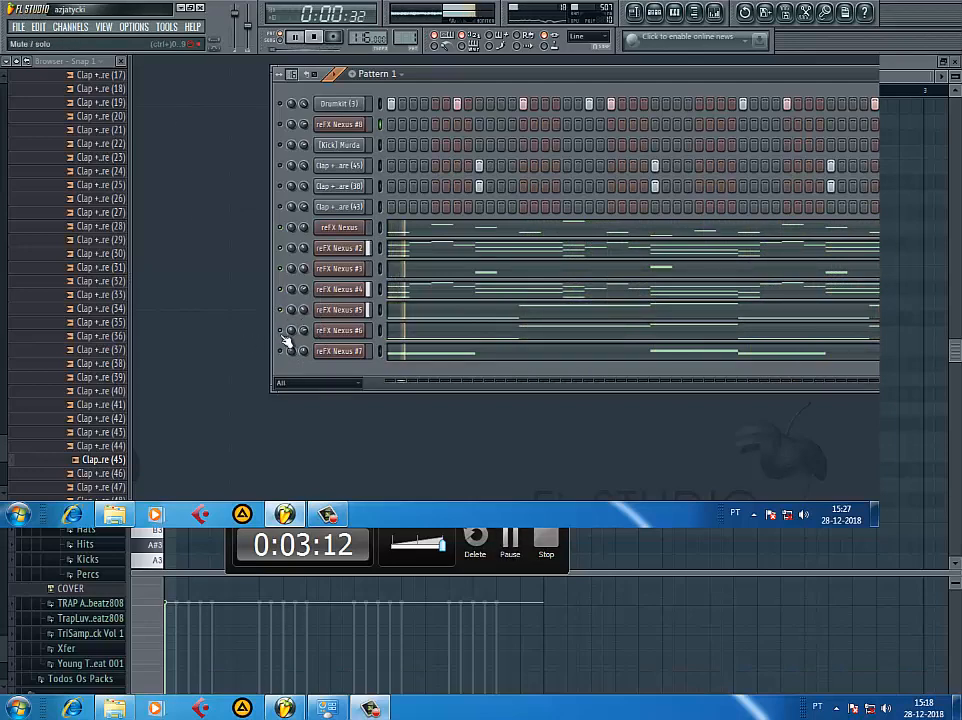
# - Lower the reFX Nexus #6 channel volume, raise that of reFX Nexus #7, and stop playback
pyautogui.moveTo(305, 337); pyautogui.dragTo(297, 390)
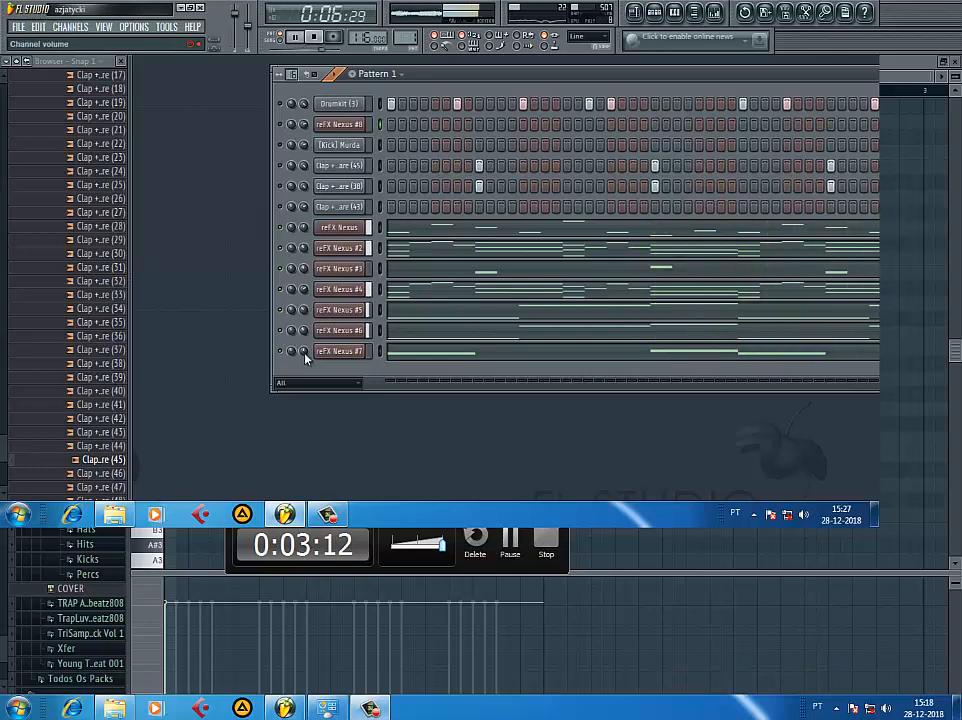
pyautogui.moveTo(305, 358)
pyautogui.mouseDown()
pyautogui.moveTo(304, 296)
pyautogui.moveTo(303, 334)
pyautogui.mouseUp()
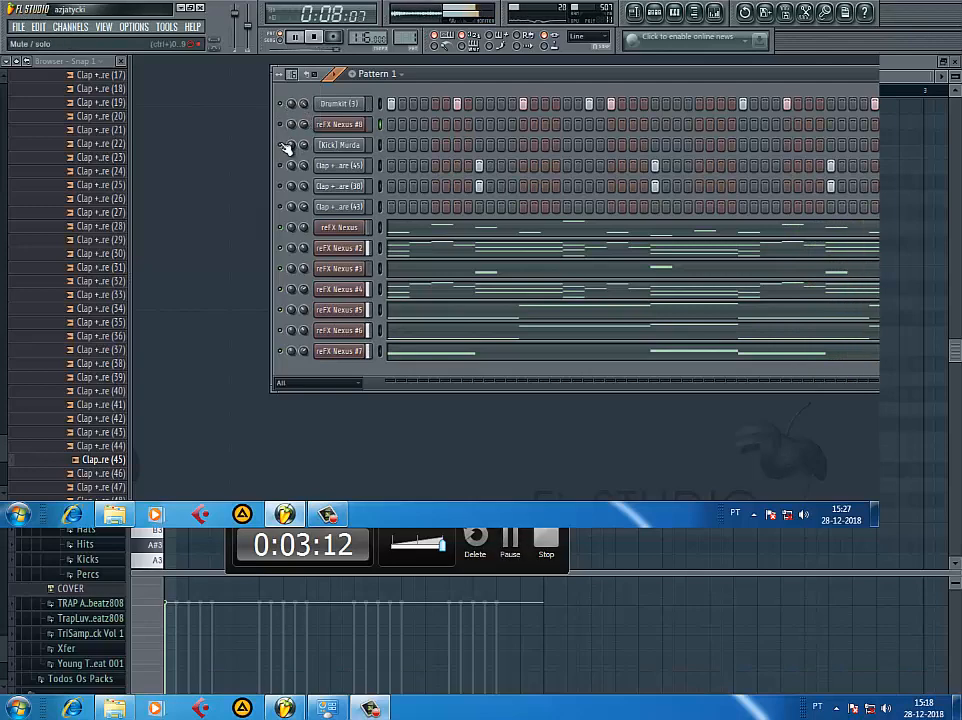
pyautogui.press('space')
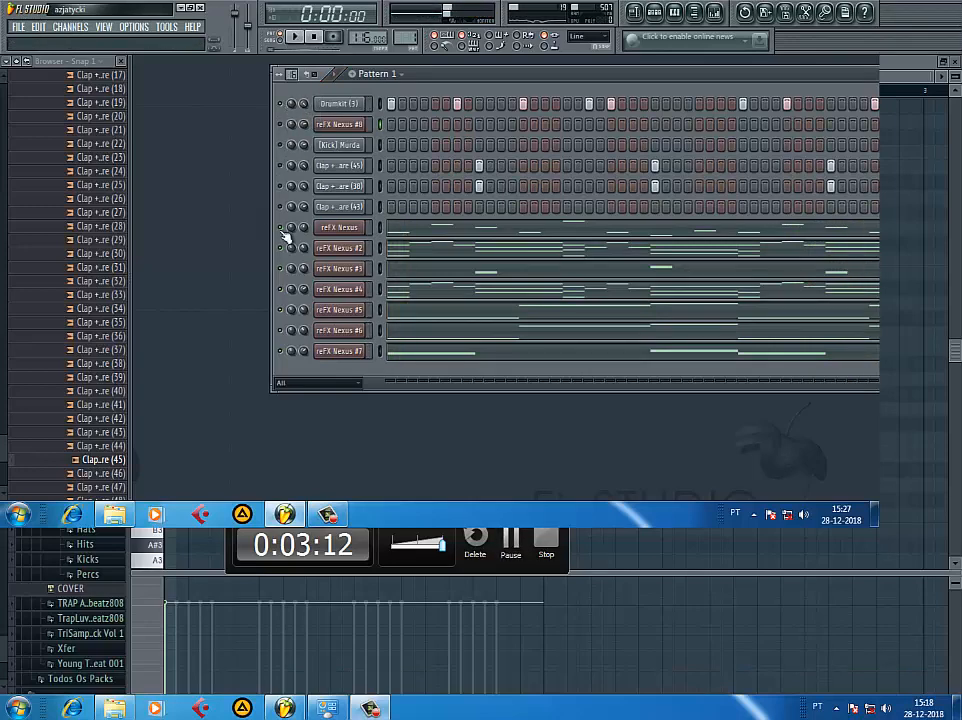
# - Play Pattern 1 again to check the balance between the channels
pyautogui.rightClick(289, 230)
pyautogui.press('Escape')
pyautogui.press('space')
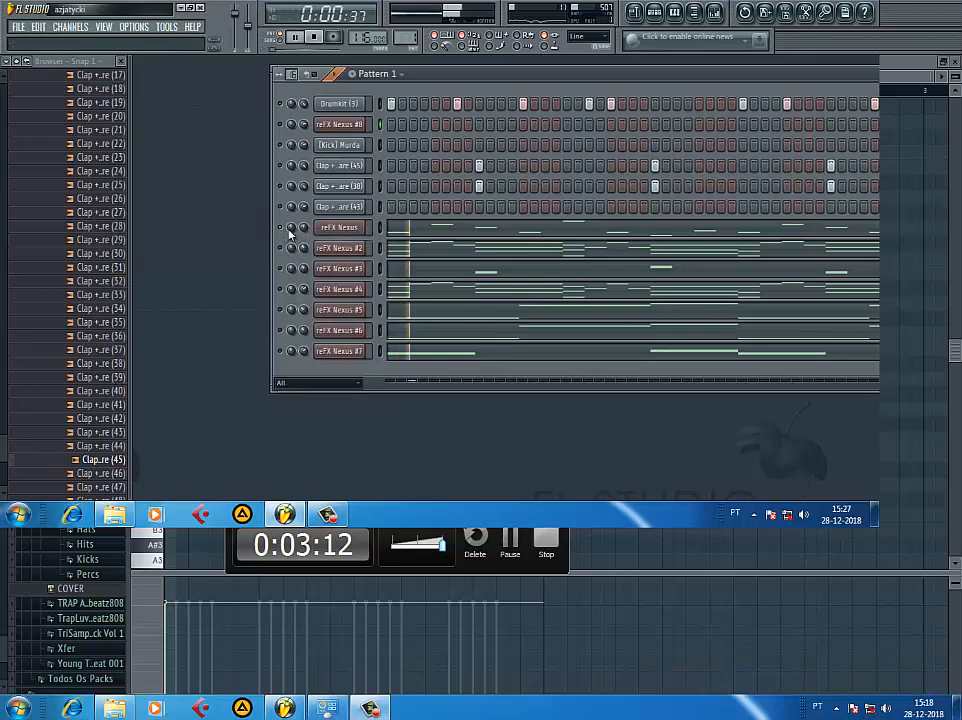
pyautogui.rightClick(289, 230)
pyautogui.press('Escape')
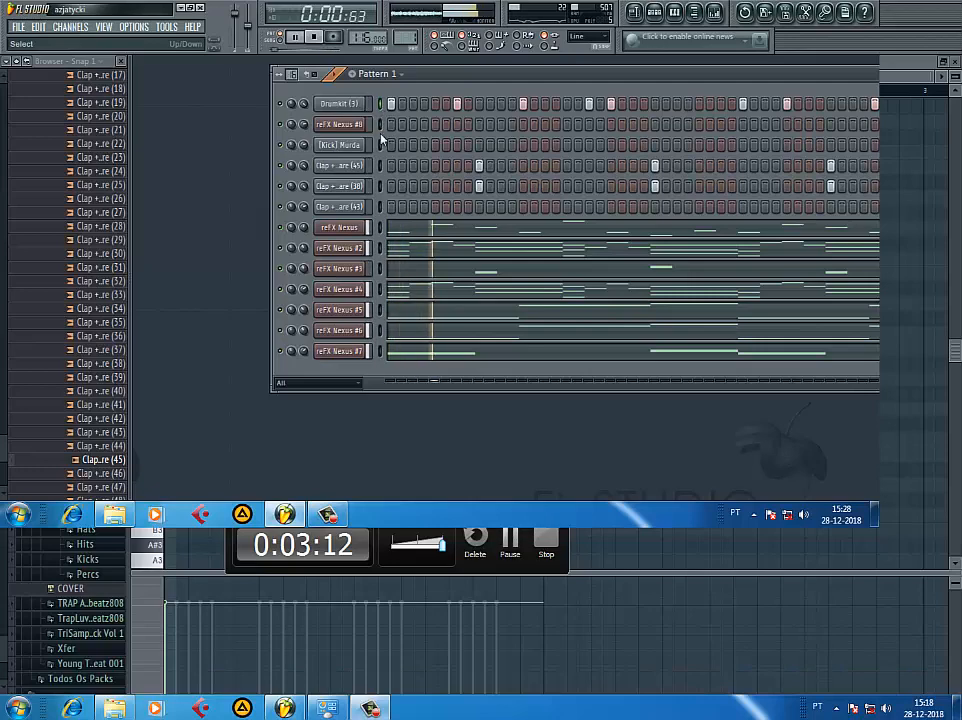
pyautogui.press('space')
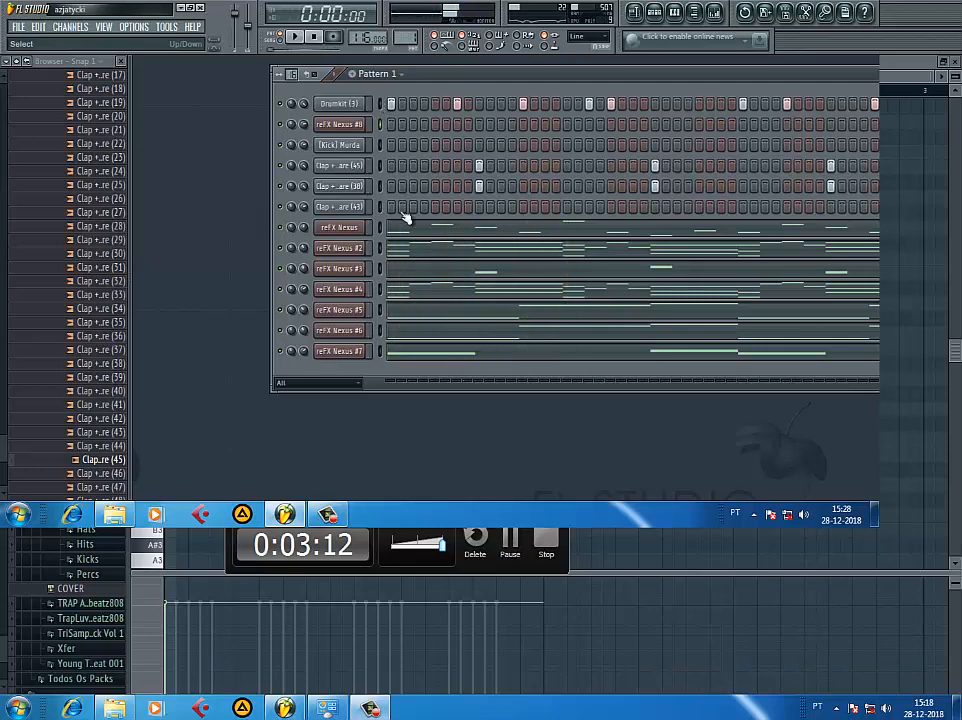
pyautogui.click(327, 516)
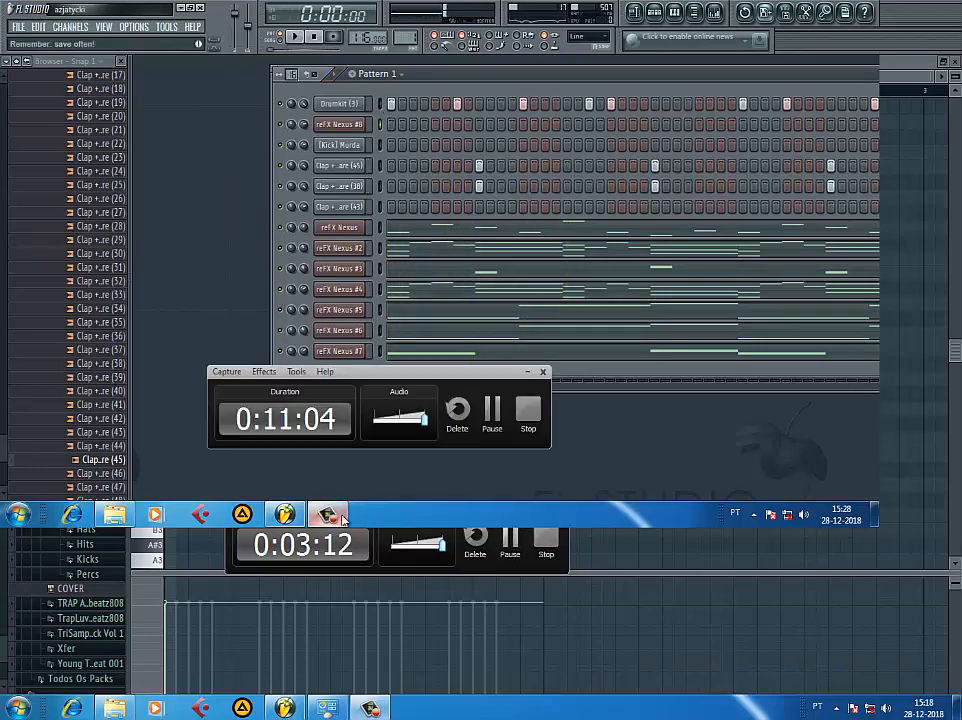
pyautogui.click(494, 415)
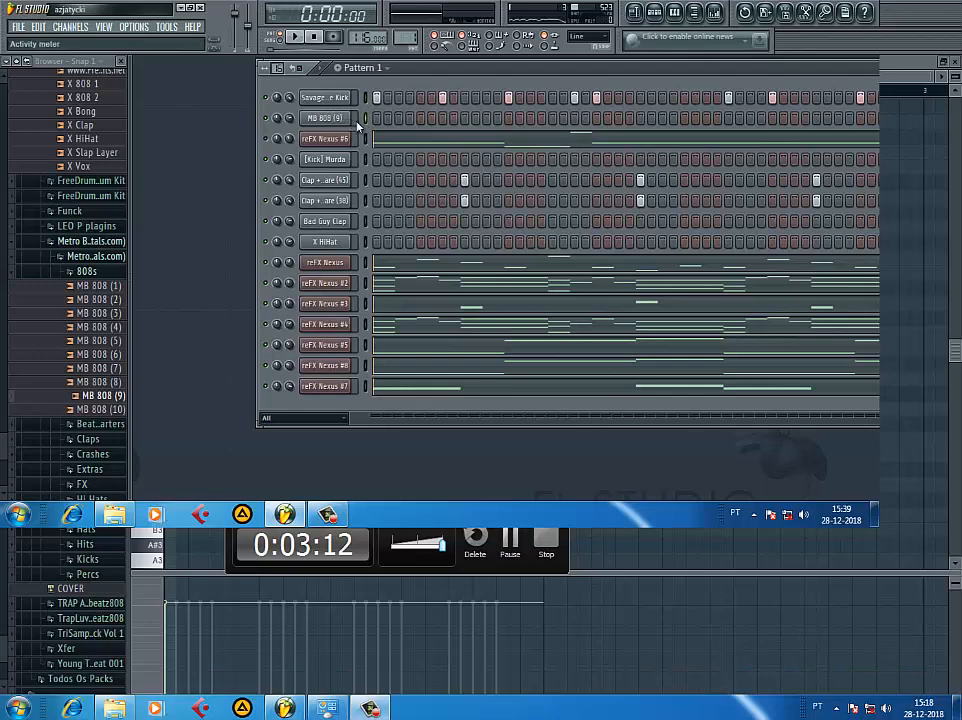
# - Delete the MB 808 (9) channel, load MB 808 (9) afresh below the Savage kick, and match its hits to the kick's steps
pyautogui.click(325, 118)
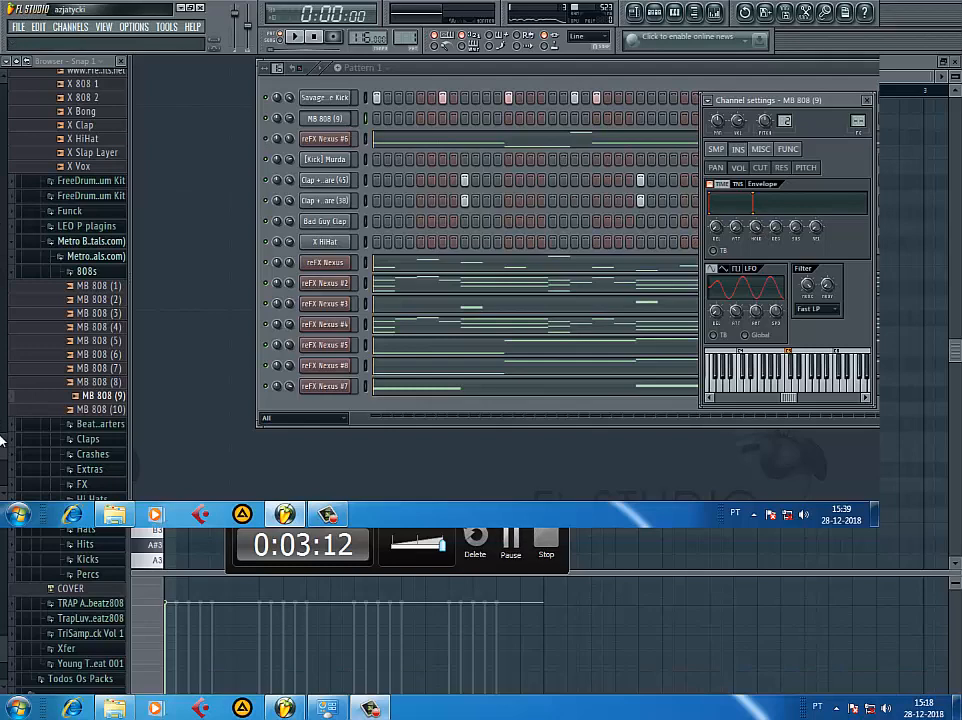
pyautogui.rightClick(340, 120)
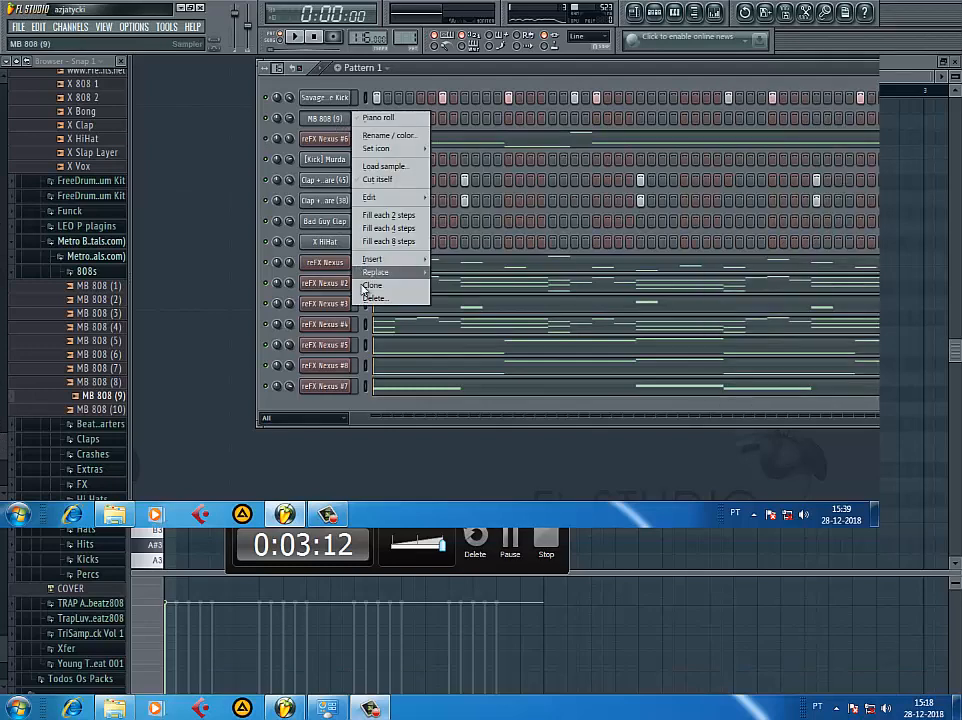
pyautogui.click(385, 293)
pyautogui.click(511, 292)
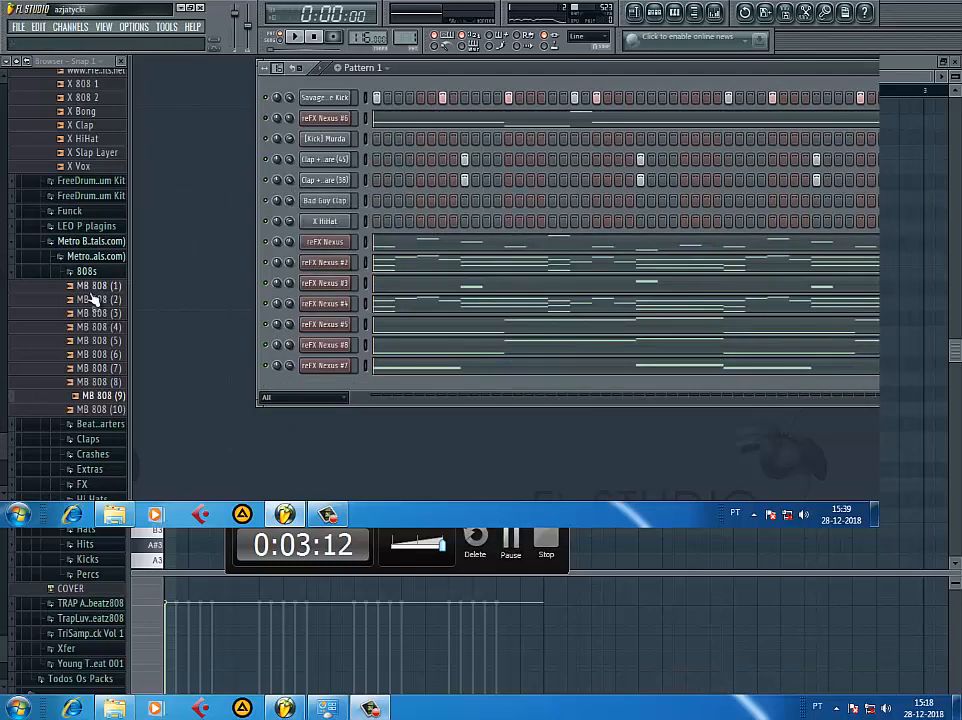
pyautogui.moveTo(97, 398); pyautogui.dragTo(340, 125)
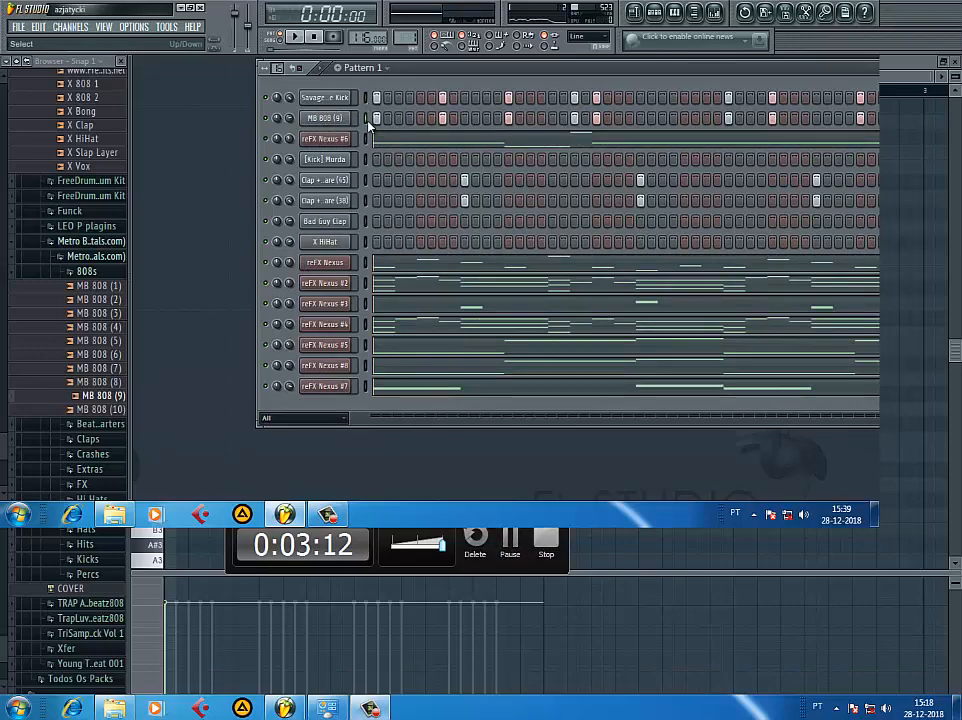
# - Audition the 808 in the pattern, shape the MB 808 (9) volume envelope, and enable Cut itself for the channel
pyautogui.press('space')
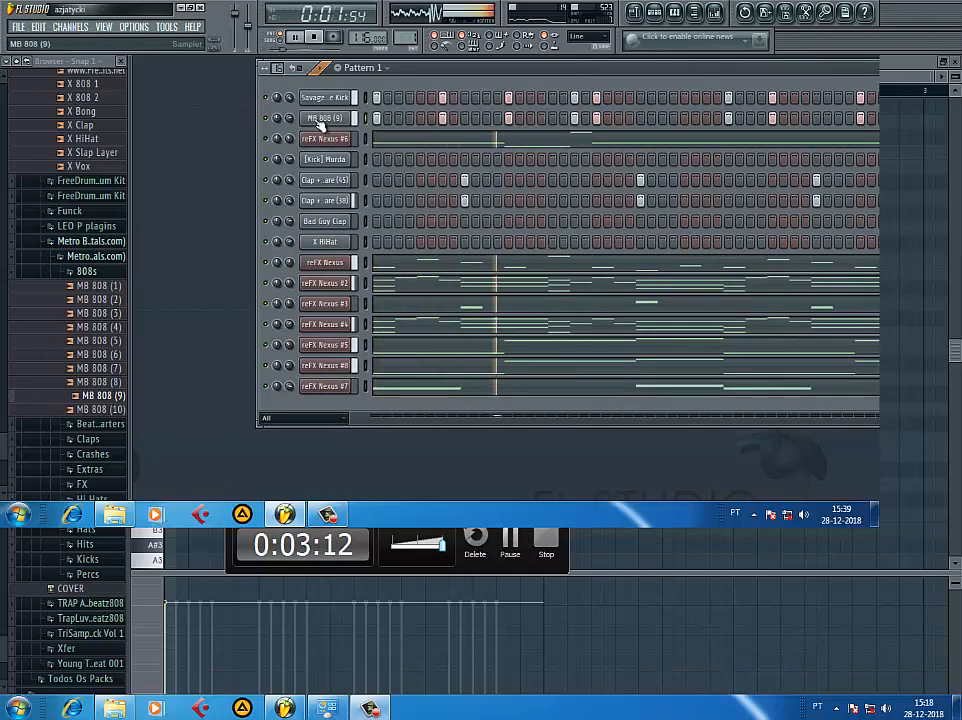
pyautogui.click(321, 119)
pyautogui.press('space')
pyautogui.click(716, 149)
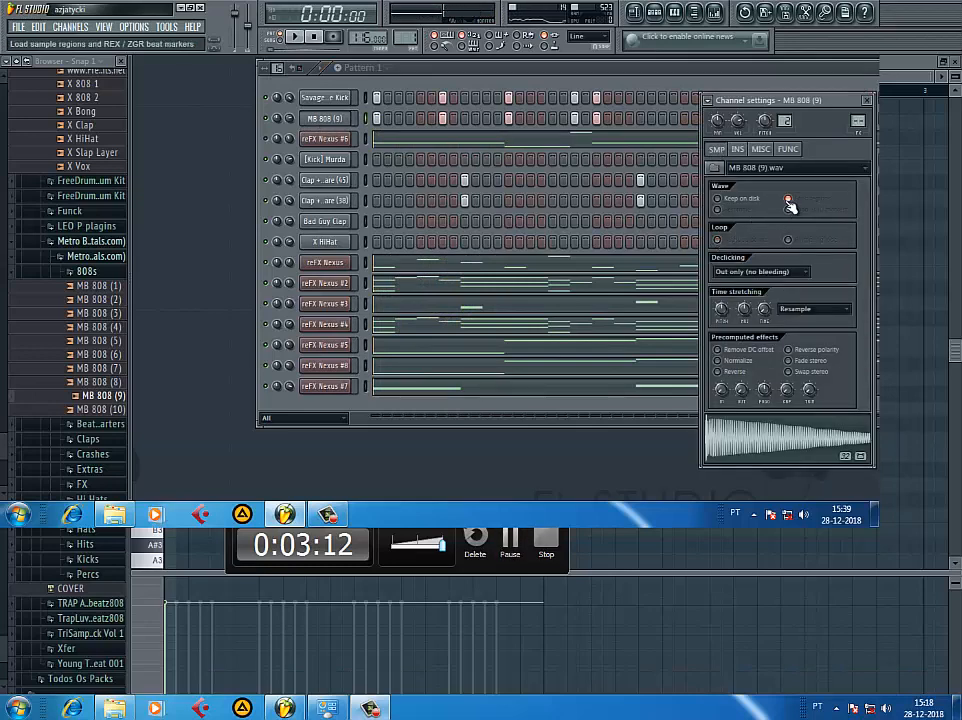
pyautogui.click(738, 149)
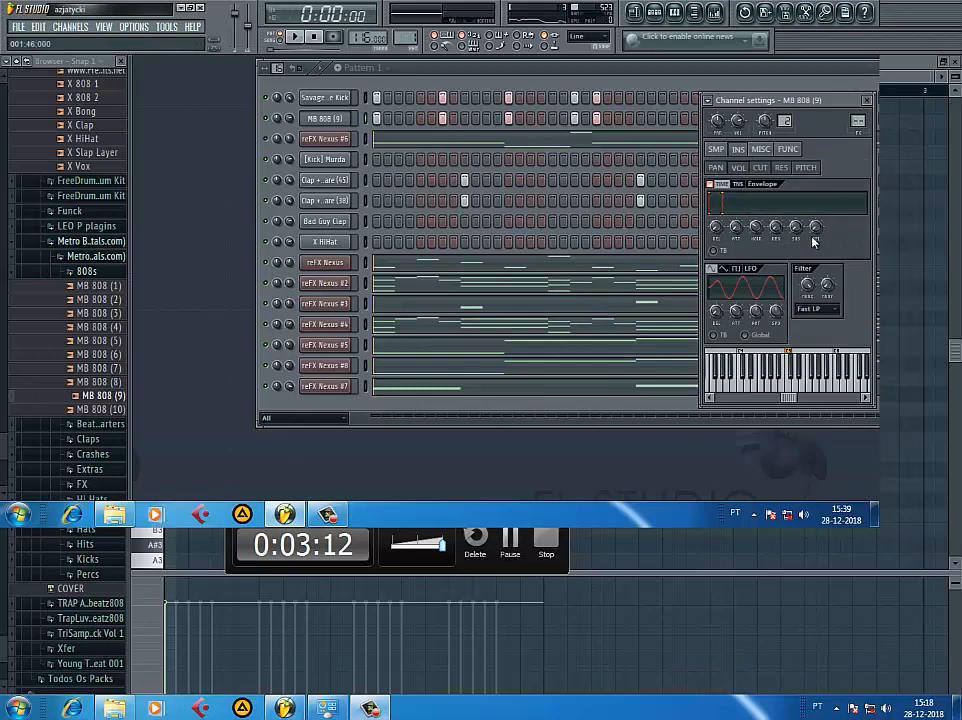
pyautogui.click(868, 101)
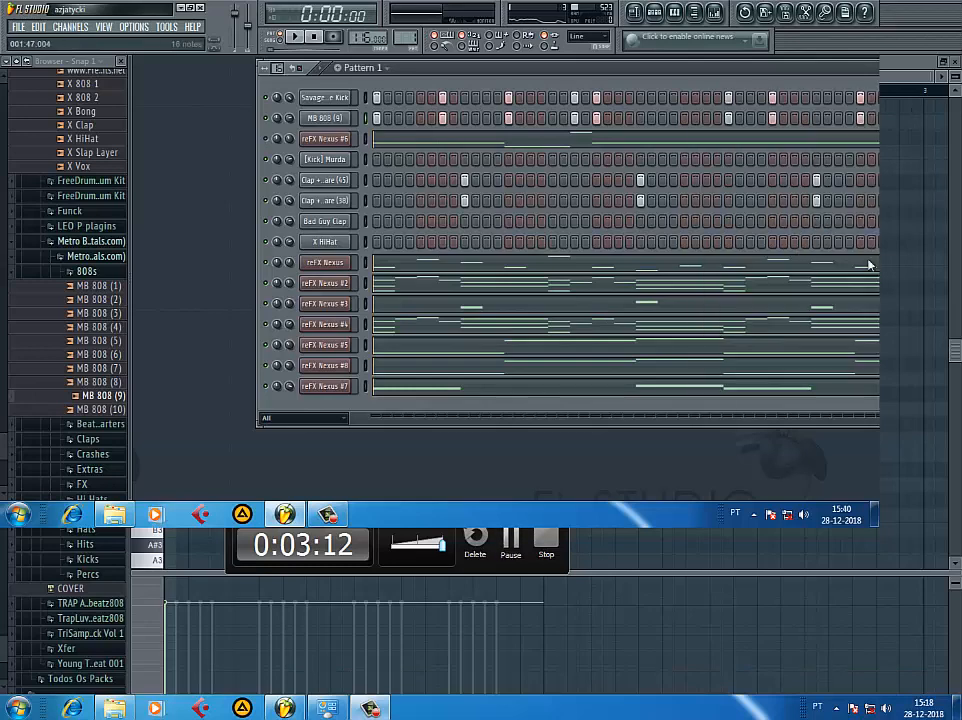
pyautogui.rightClick(323, 119)
pyautogui.click(374, 180)
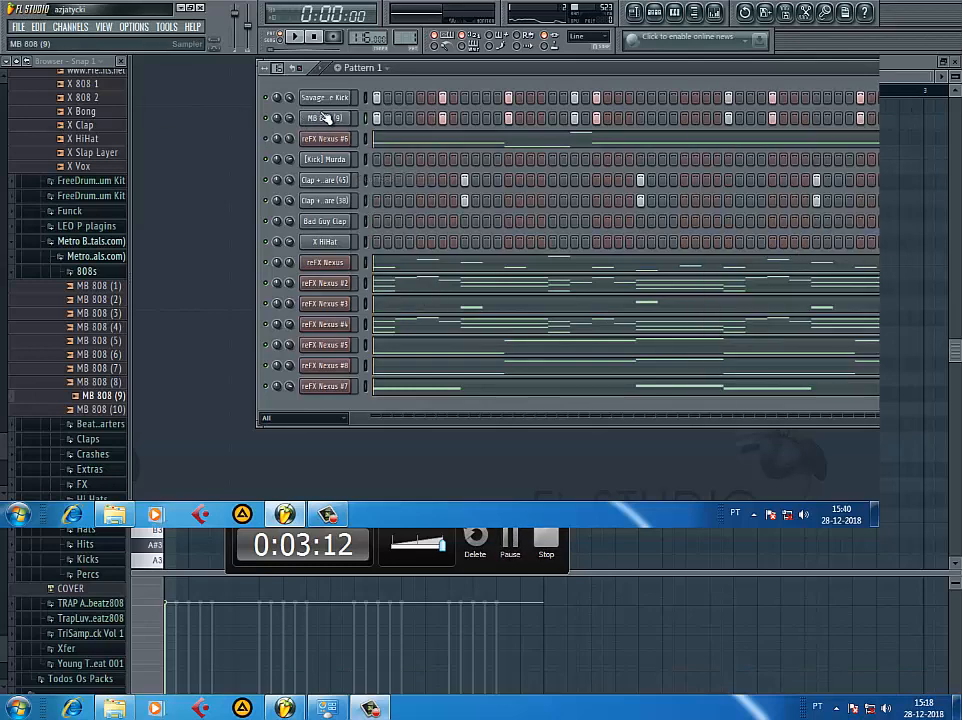
# - Open the MB 808 (9) channel in the piano roll and transpose all its notes to G#4
pyautogui.rightClick(323, 118)
pyautogui.click(378, 117)
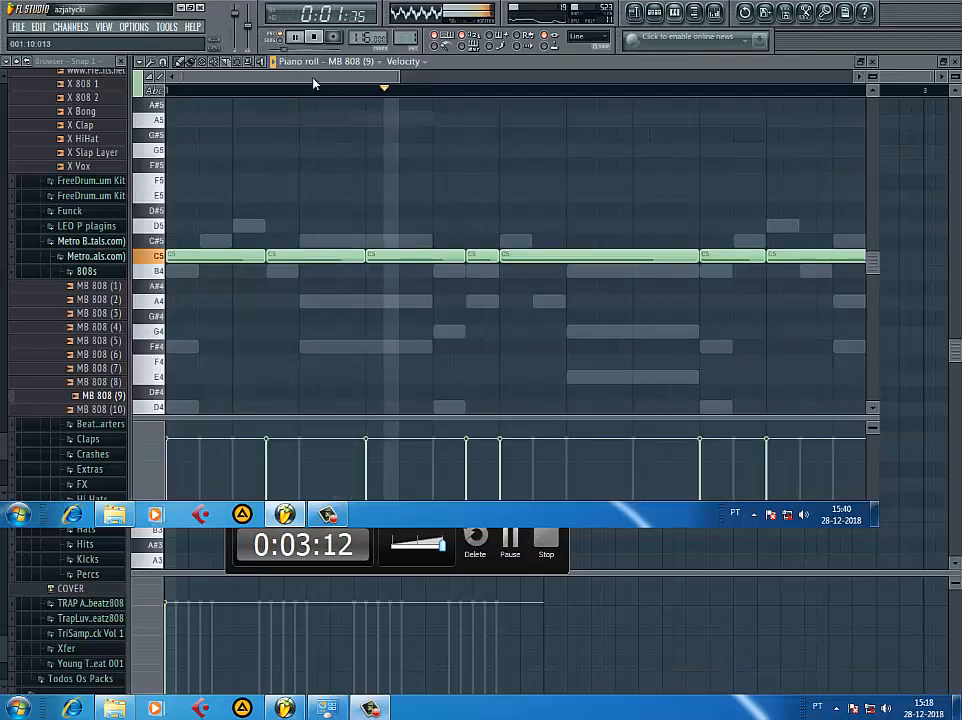
pyautogui.press('space')
pyautogui.moveTo(400, 80); pyautogui.dragTo(864, 288)
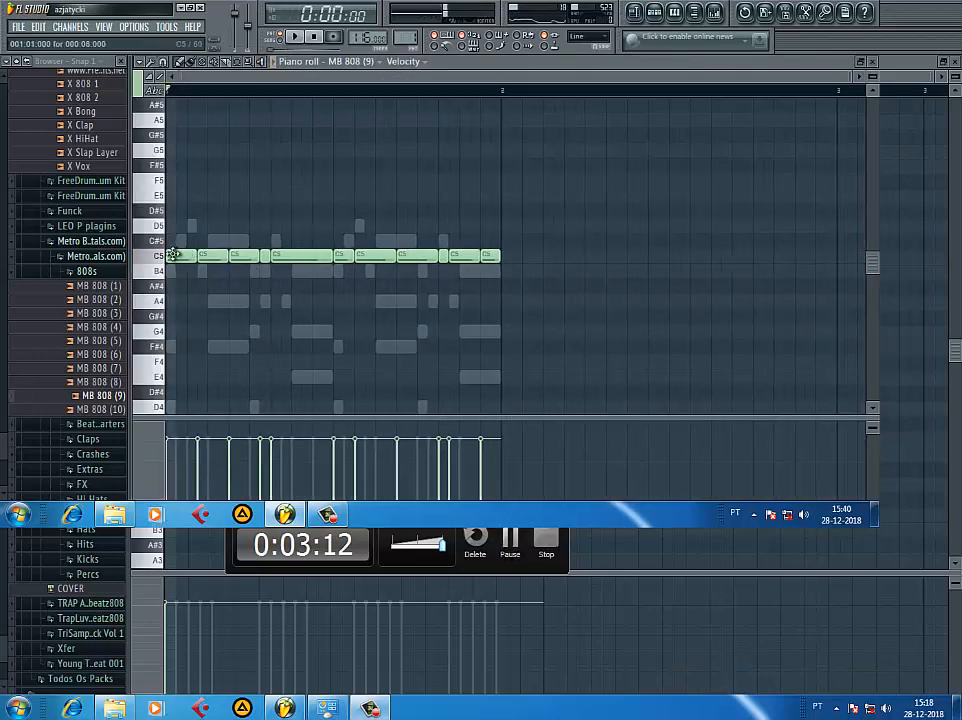
pyautogui.hotkey('ctrl', 'a')
pyautogui.moveTo(173, 255); pyautogui.dragTo(176, 318)
pyautogui.press('space')
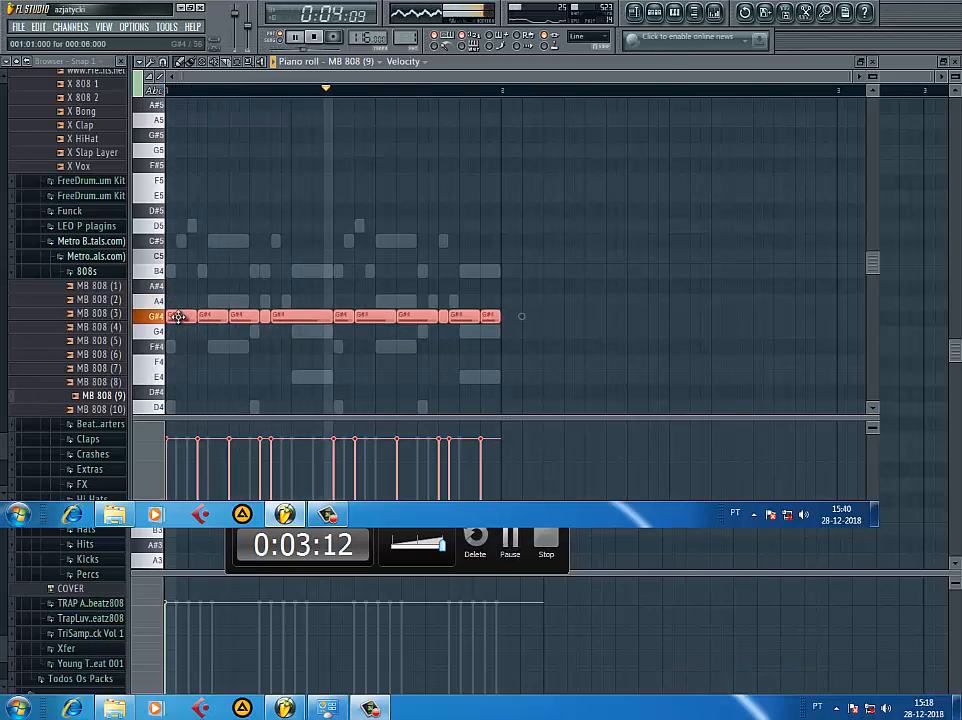
# - Try all the MB 808 (9) notes at G4, F#4 and F4 in turn, playing the pattern to compare the pitches
pyautogui.press('space')
pyautogui.moveTo(176, 318); pyautogui.dragTo(178, 335)
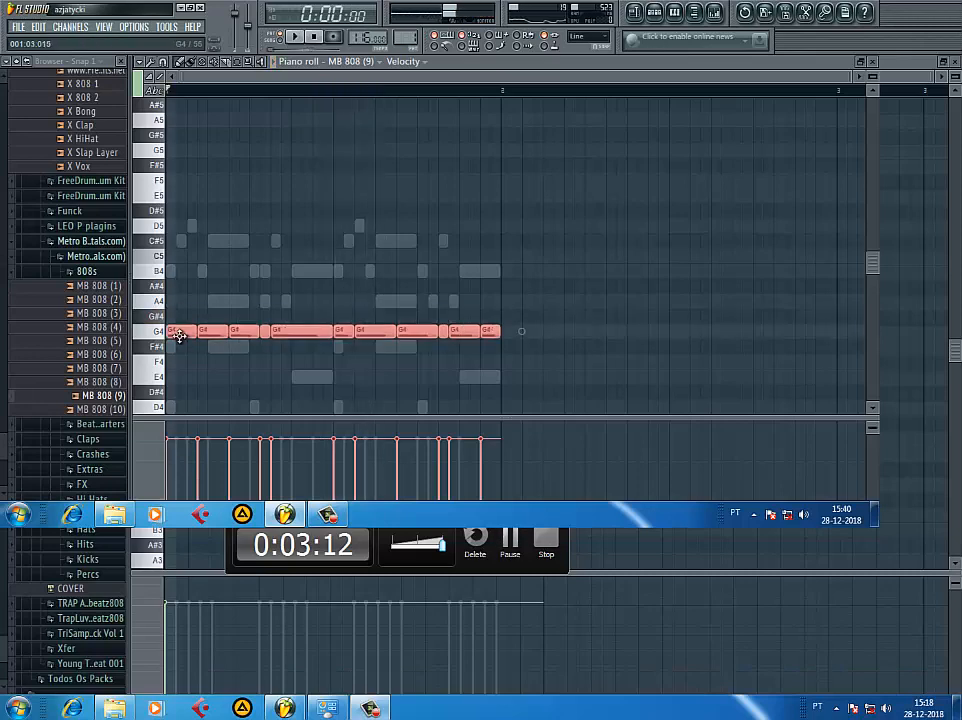
pyautogui.press('space')
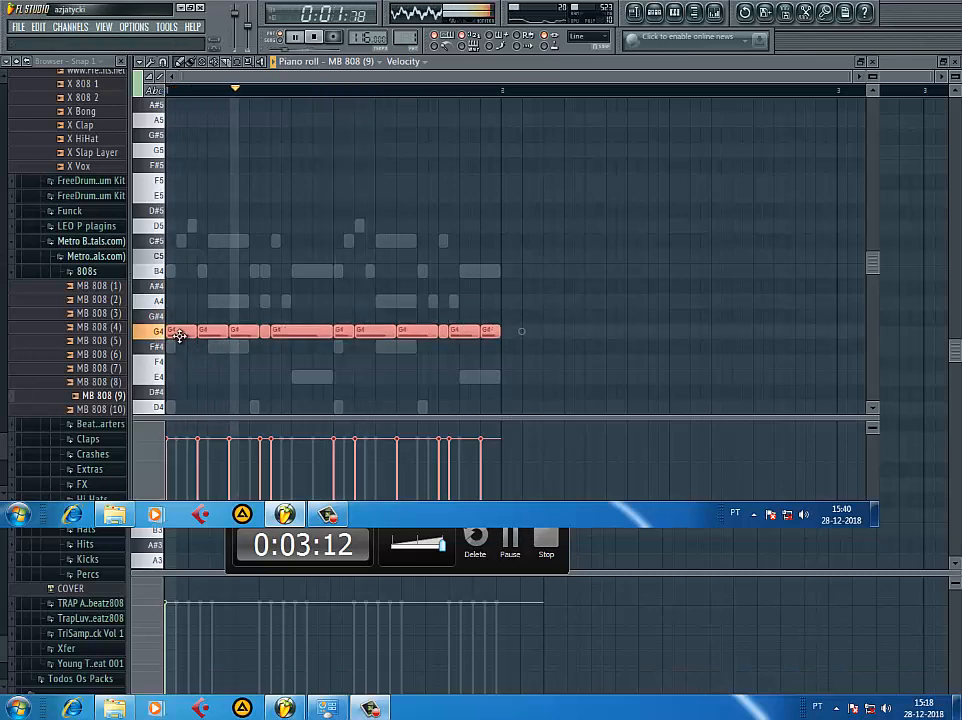
pyautogui.press('space')
pyautogui.moveTo(178, 335); pyautogui.dragTo(180, 353)
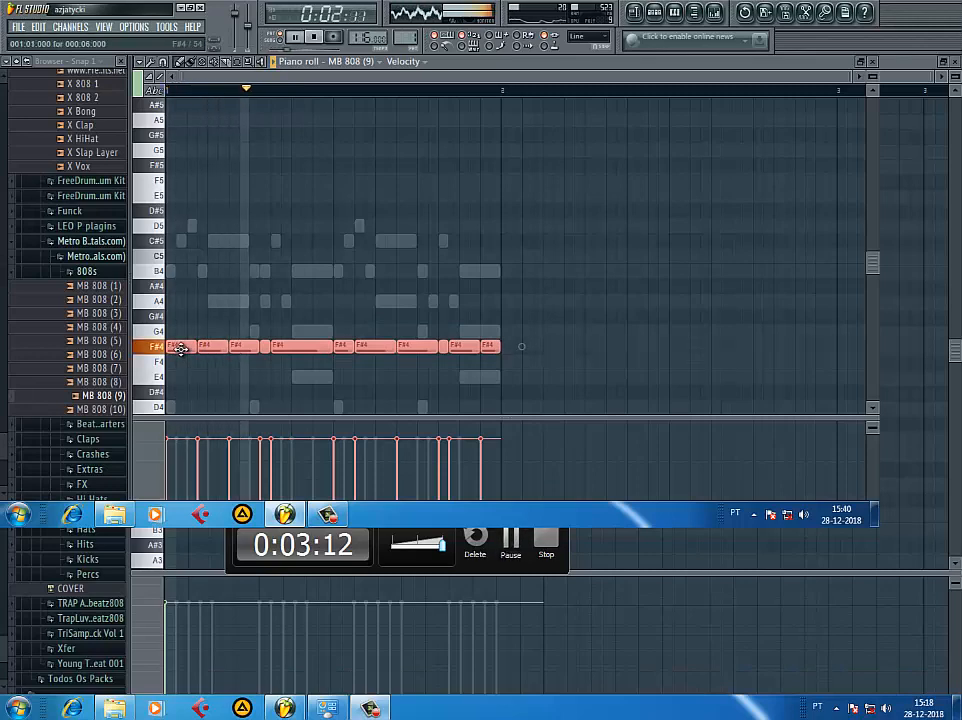
pyautogui.moveTo(181, 348)
pyautogui.mouseDown()
pyautogui.moveTo(183, 378)
pyautogui.moveTo(189, 361)
pyautogui.mouseUp()
pyautogui.press('space')
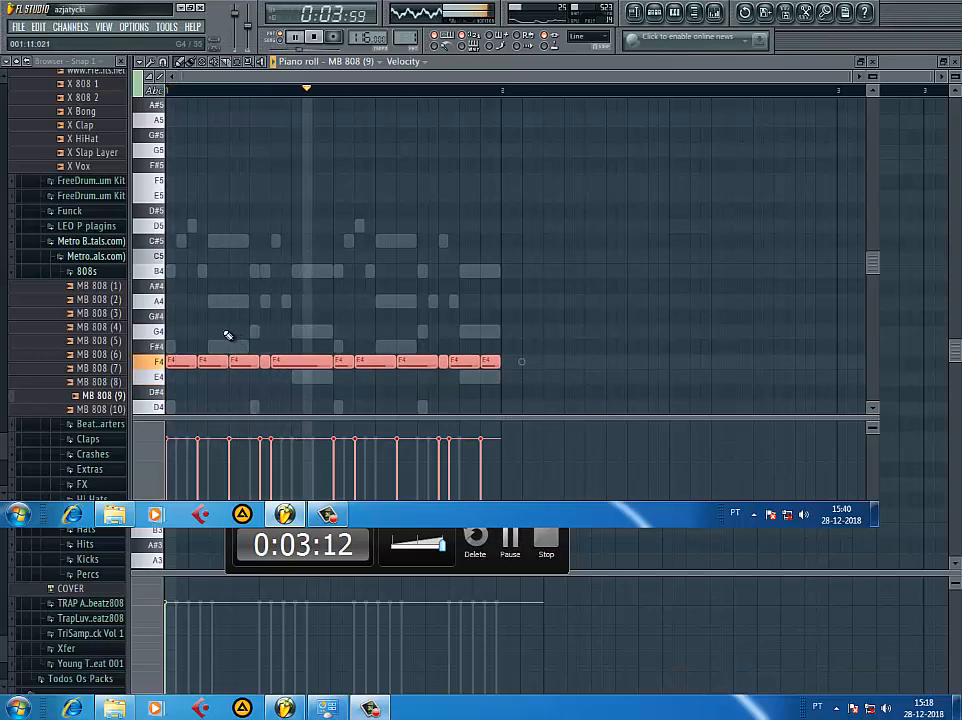
pyautogui.press('space')
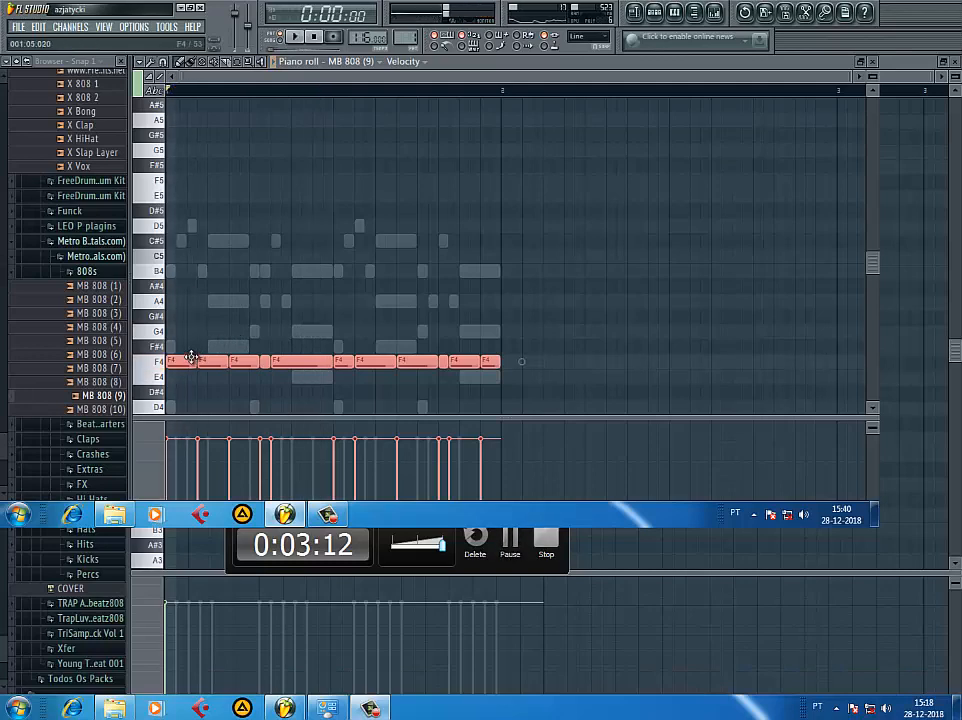
# - Move all the MB 808 (9) notes to F#4, listen to the pattern, and deselect the notes
pyautogui.moveTo(186, 345); pyautogui.dragTo(187, 340)
pyautogui.press('space')
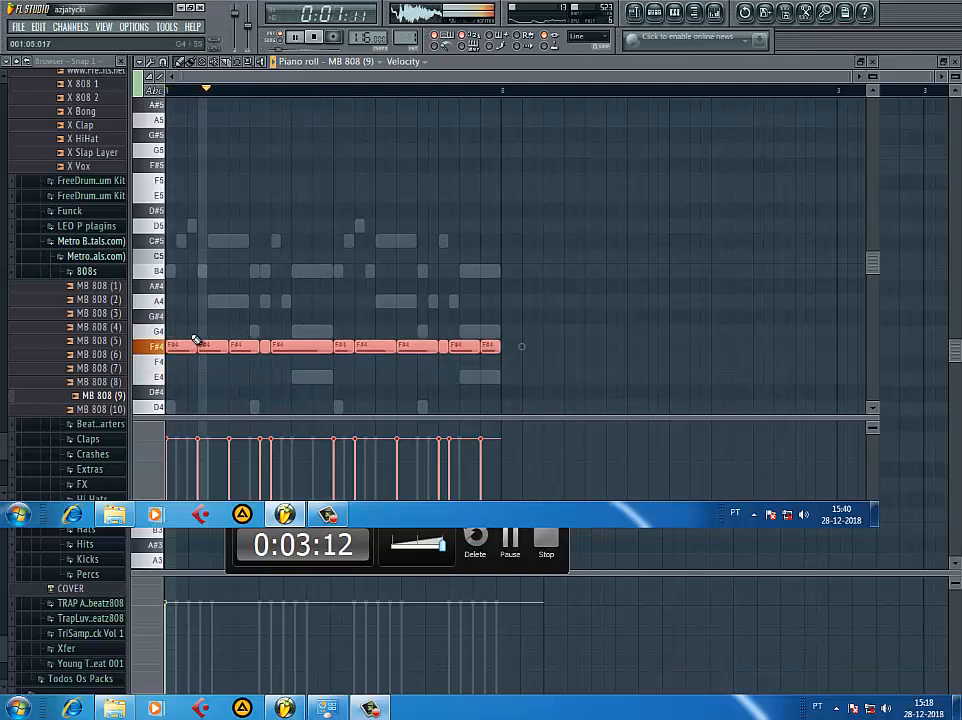
pyautogui.rightClick(205, 377)
pyautogui.press('space')
pyautogui.press('space')
pyautogui.press('space')
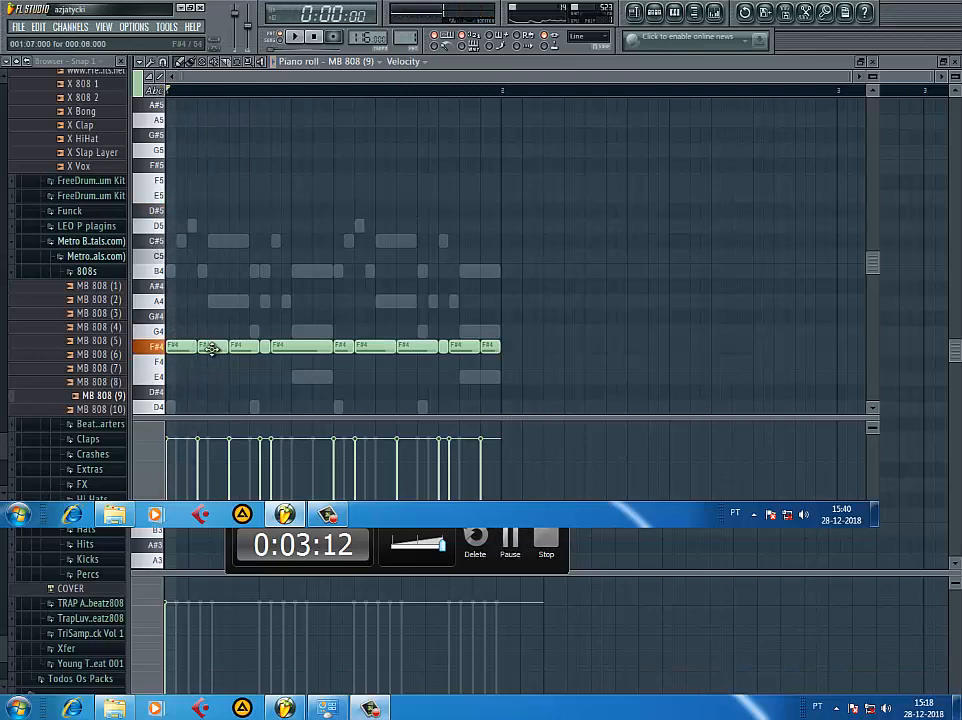
# - Raise the second and eighth MB 808 (9) notes to D#5, playing the pattern after each change
pyautogui.moveTo(210, 347); pyautogui.dragTo(205, 211)
pyautogui.press('space')
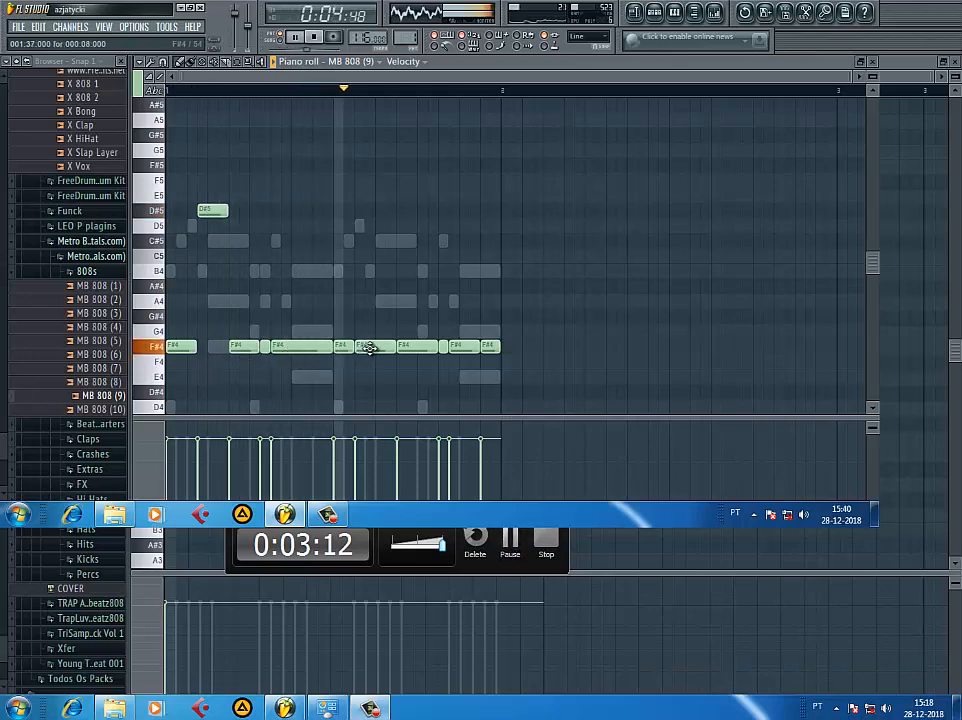
pyautogui.press('space')
pyautogui.moveTo(402, 348); pyautogui.dragTo(403, 210)
pyautogui.press('space')
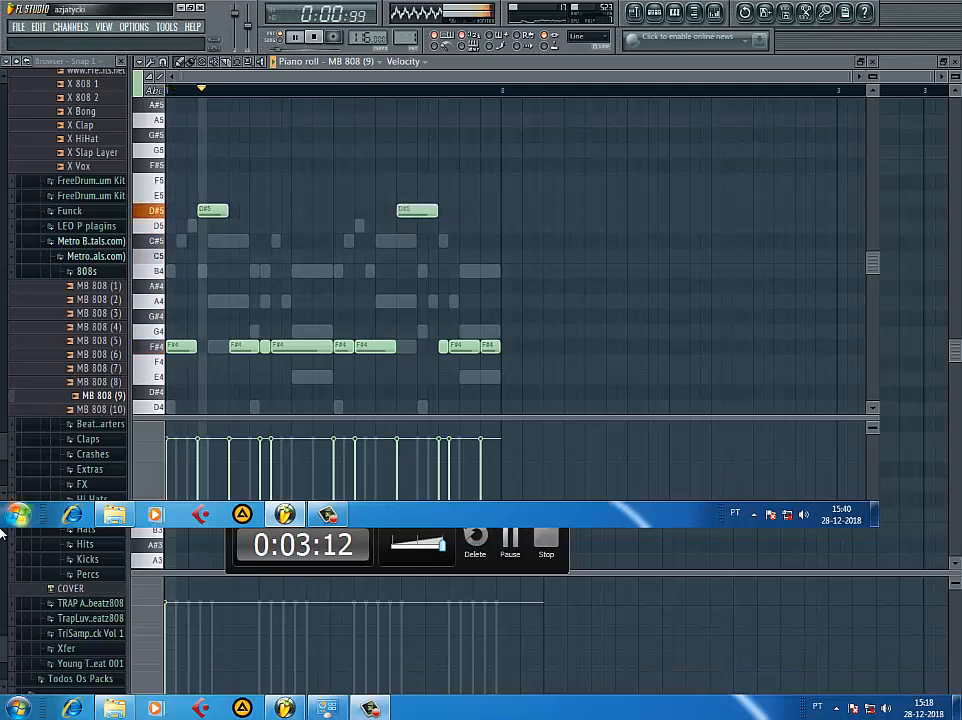
# - Raise the short fourth MB 808 (9) note to D#5, also trying it at B4 and playing the pattern to compare
pyautogui.press('space')
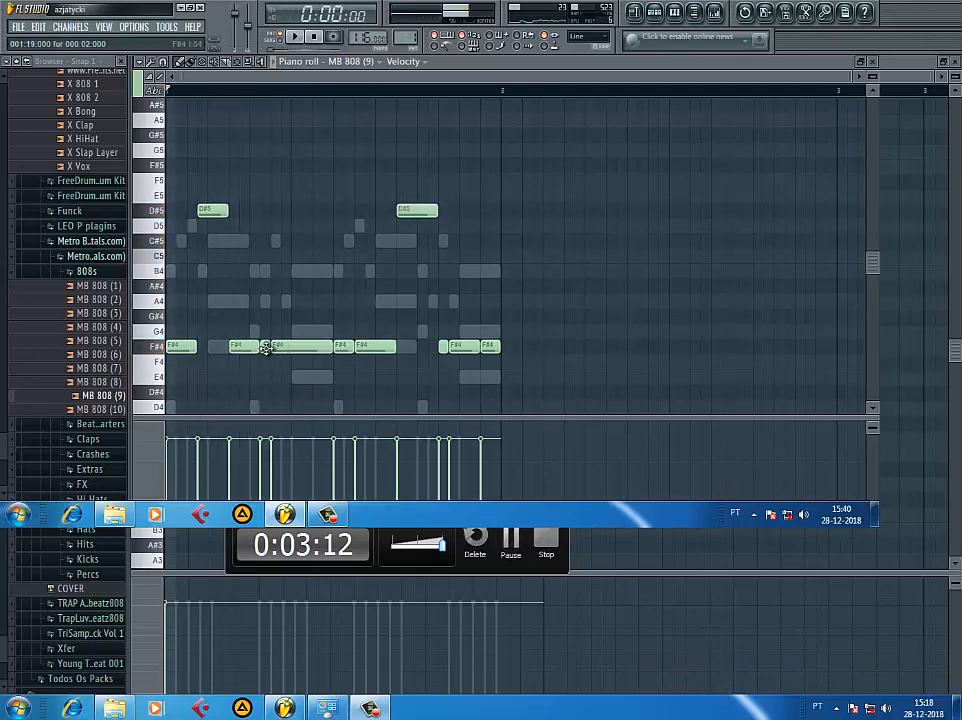
pyautogui.moveTo(262, 230); pyautogui.dragTo(261, 214)
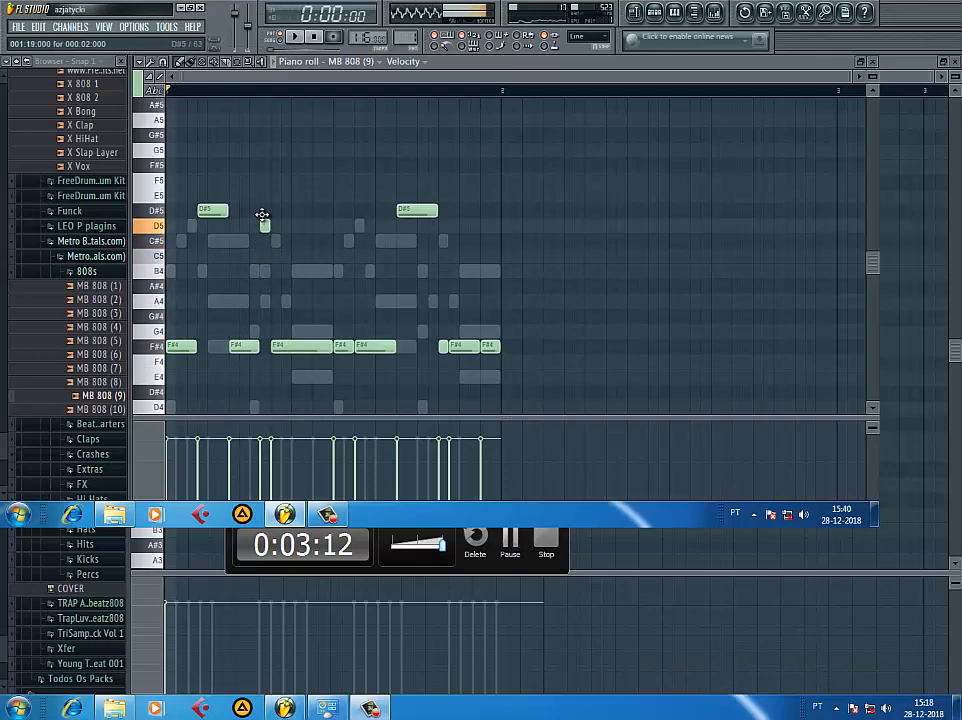
pyautogui.moveTo(263, 258); pyautogui.dragTo(265, 272)
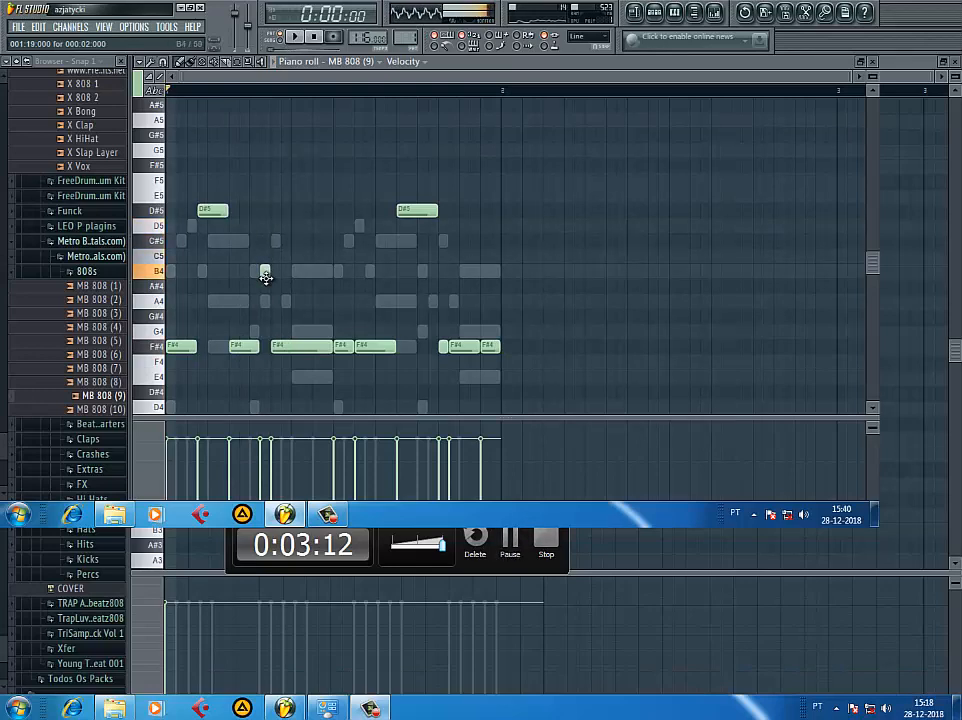
pyautogui.press('space')
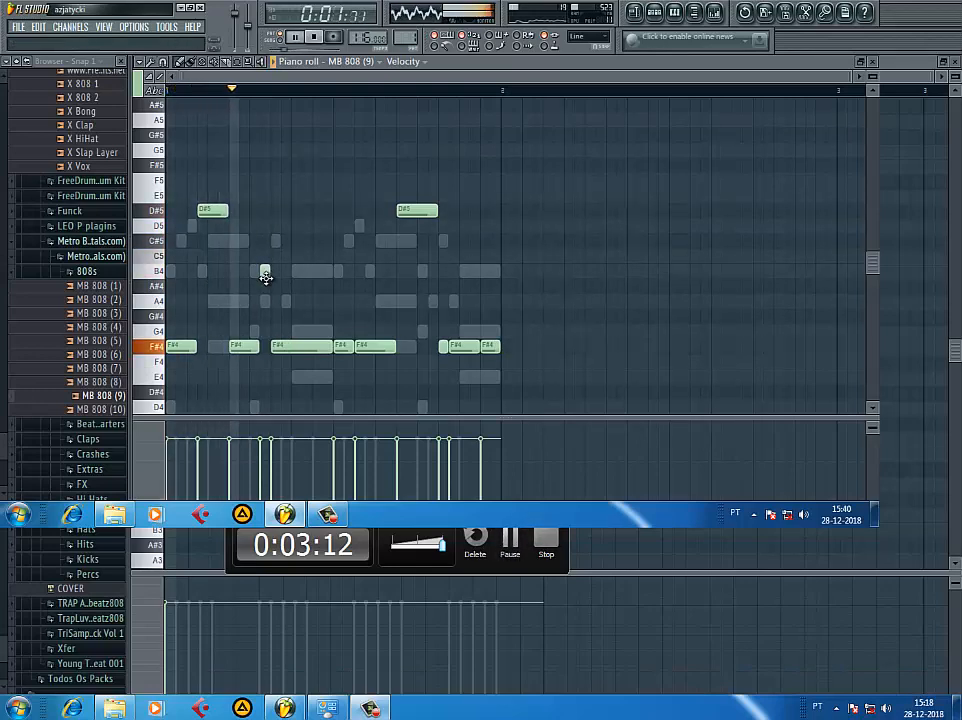
pyautogui.press('space')
pyautogui.moveTo(265, 272); pyautogui.dragTo(267, 213)
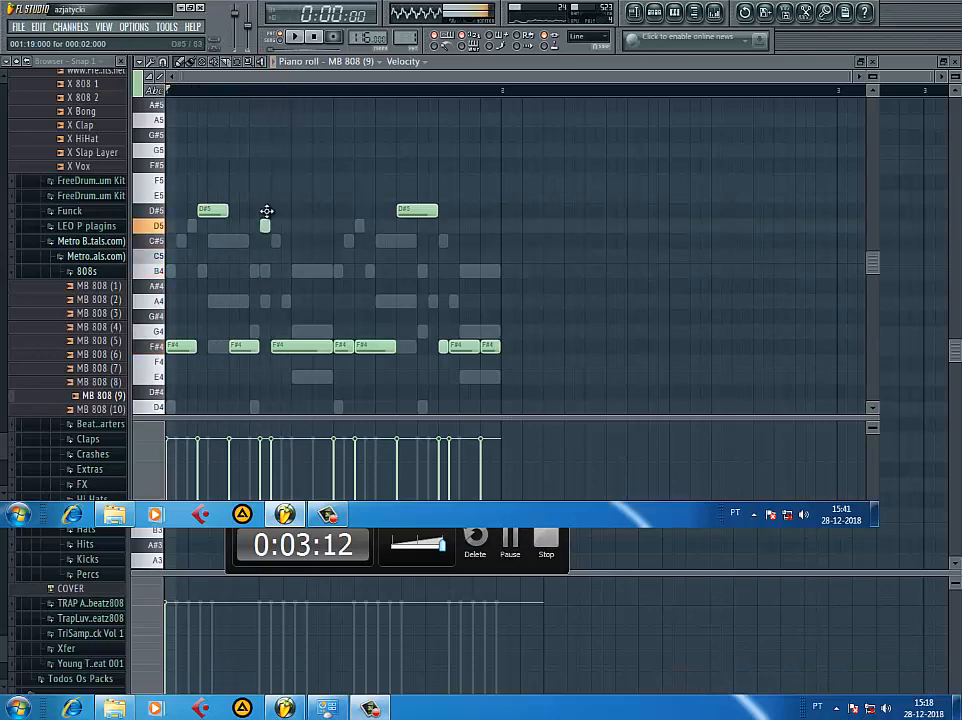
pyautogui.press('space')
# - Retune the MB 808 (9) line: third and fifth notes to F4, ninth note to G#4, last note to D#5
pyautogui.moveTo(241, 345)
pyautogui.mouseDown()
pyautogui.moveTo(241, 299)
pyautogui.moveTo(240, 366)
pyautogui.mouseUp()
pyautogui.press('space')
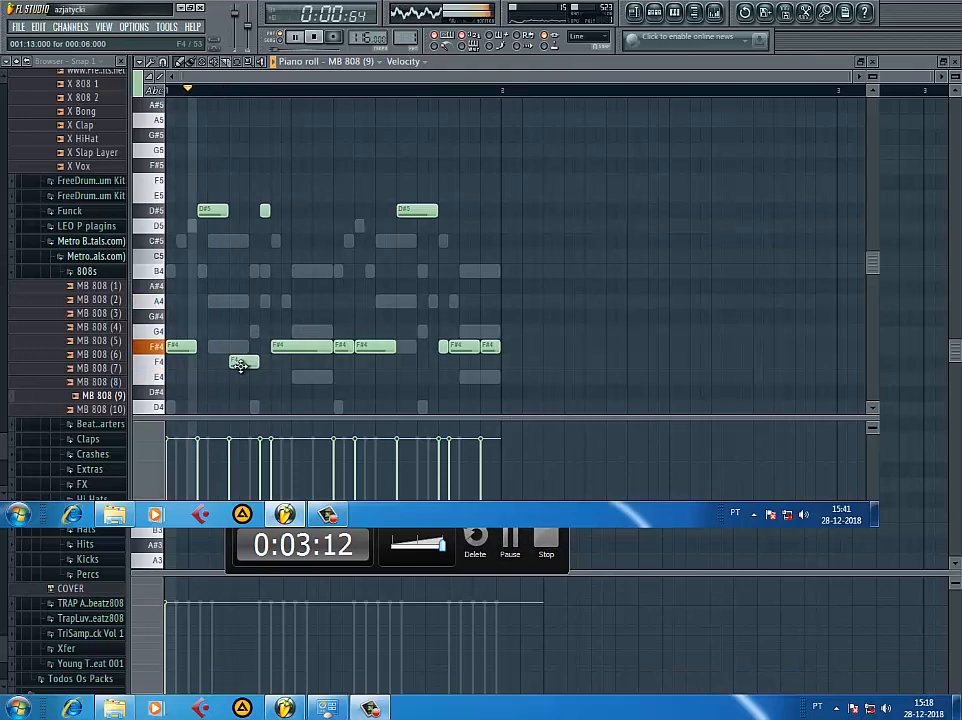
pyautogui.moveTo(300, 347); pyautogui.dragTo(299, 368)
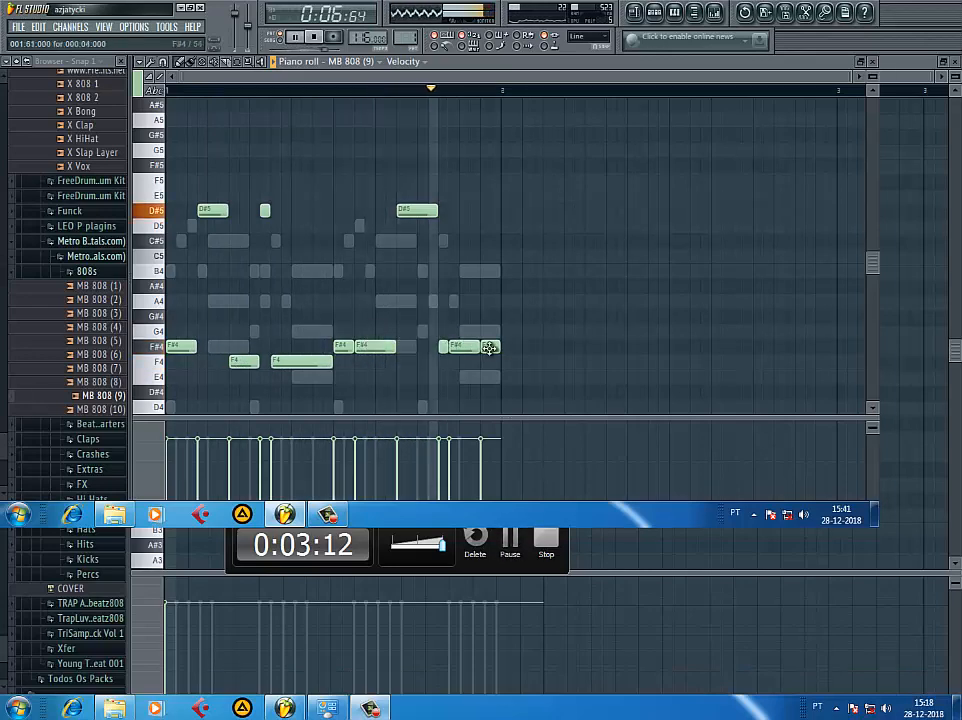
pyautogui.moveTo(490, 344); pyautogui.dragTo(490, 208)
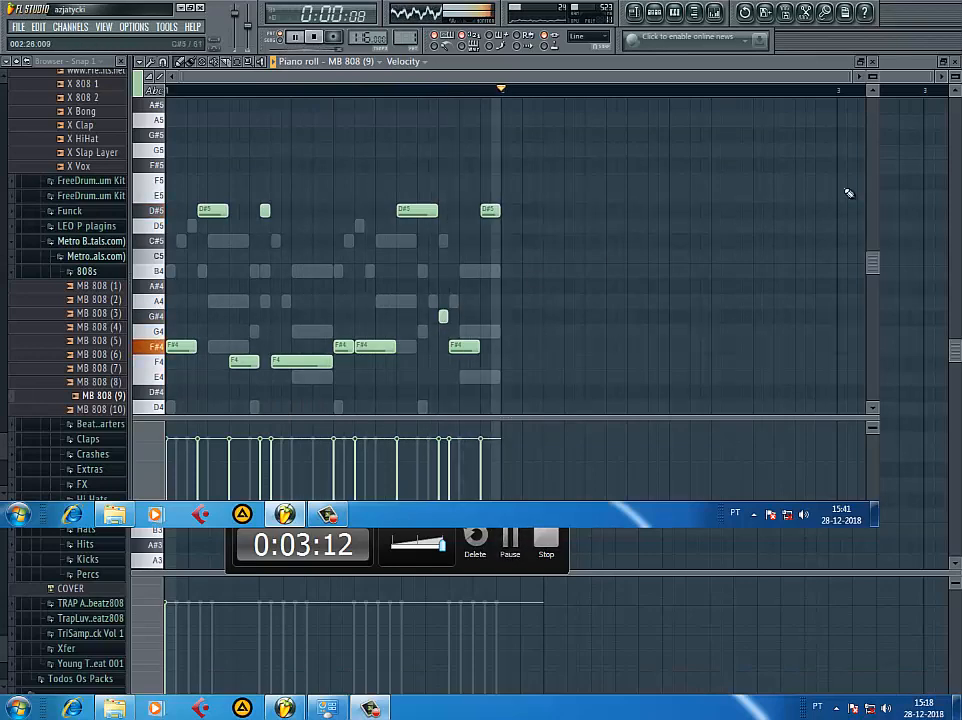
# - Close the piano roll, stop playback and delete the [Kick] Murda channel from Pattern 1
pyautogui.click(874, 62)
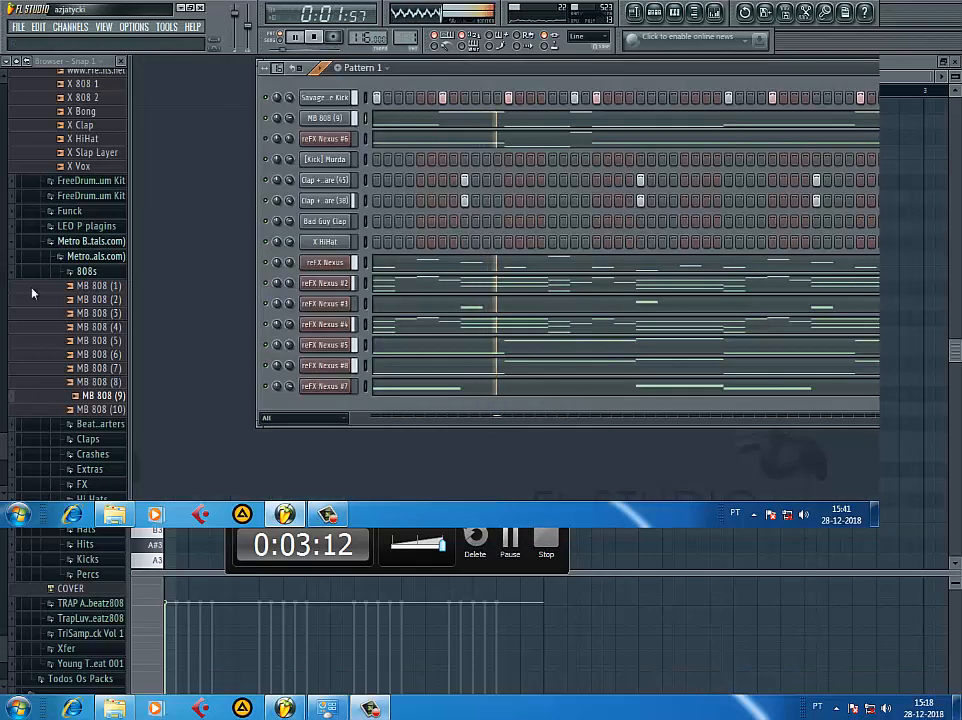
pyautogui.press('space')
pyautogui.rightClick(345, 159)
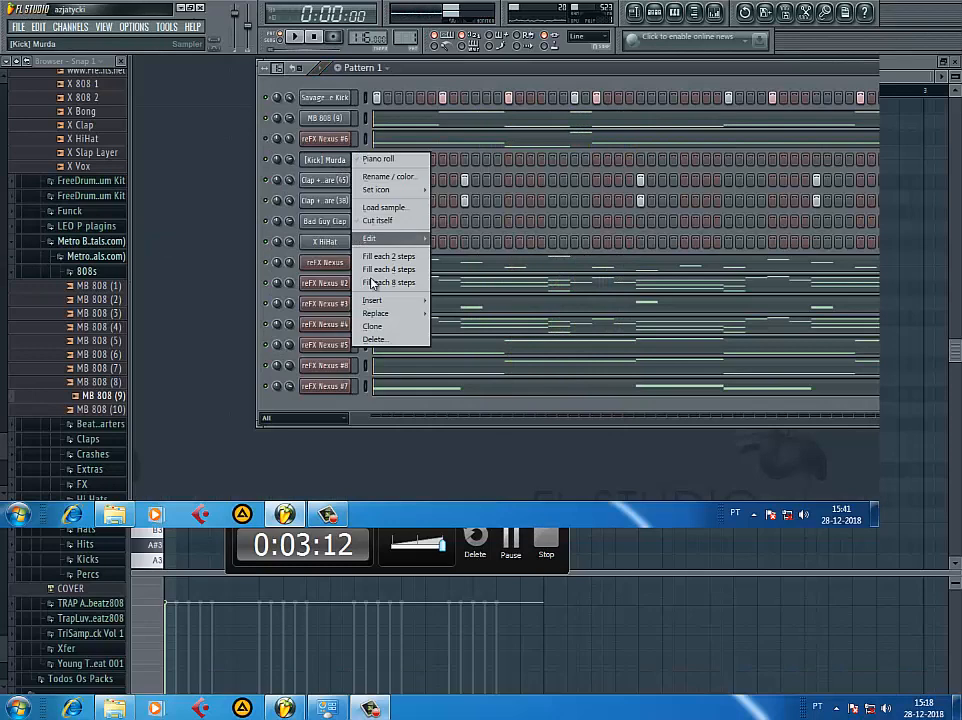
pyautogui.click(375, 339)
pyautogui.click(509, 293)
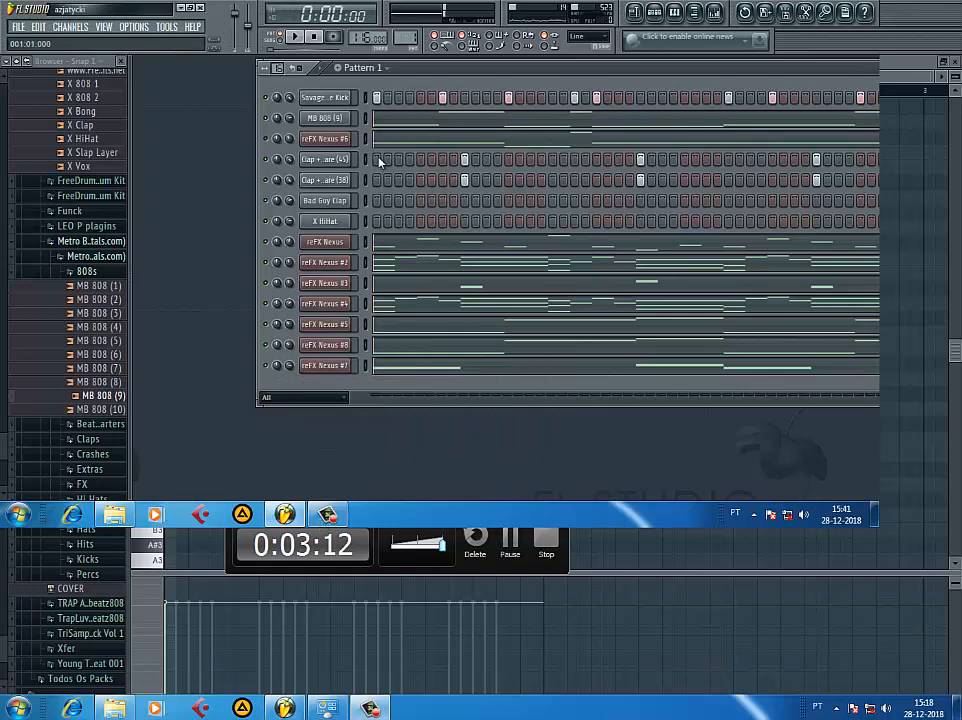
# - Open the X HiHat channel in the piano roll, place a long C5 note at the start and play the pattern
pyautogui.rightClick(369, 222)
pyautogui.click(385, 223)
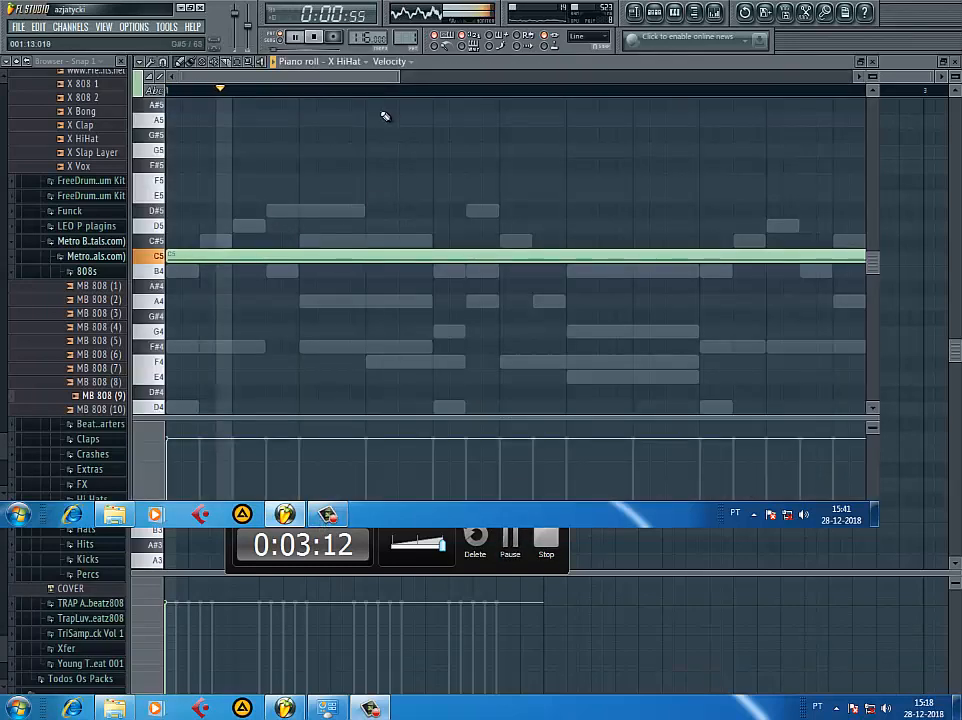
pyautogui.scroll(-3, 685, 116)
pyautogui.press('space')
# - Examine the X HiHat channel's sample settings and return to its piano roll
pyautogui.click(655, 12)
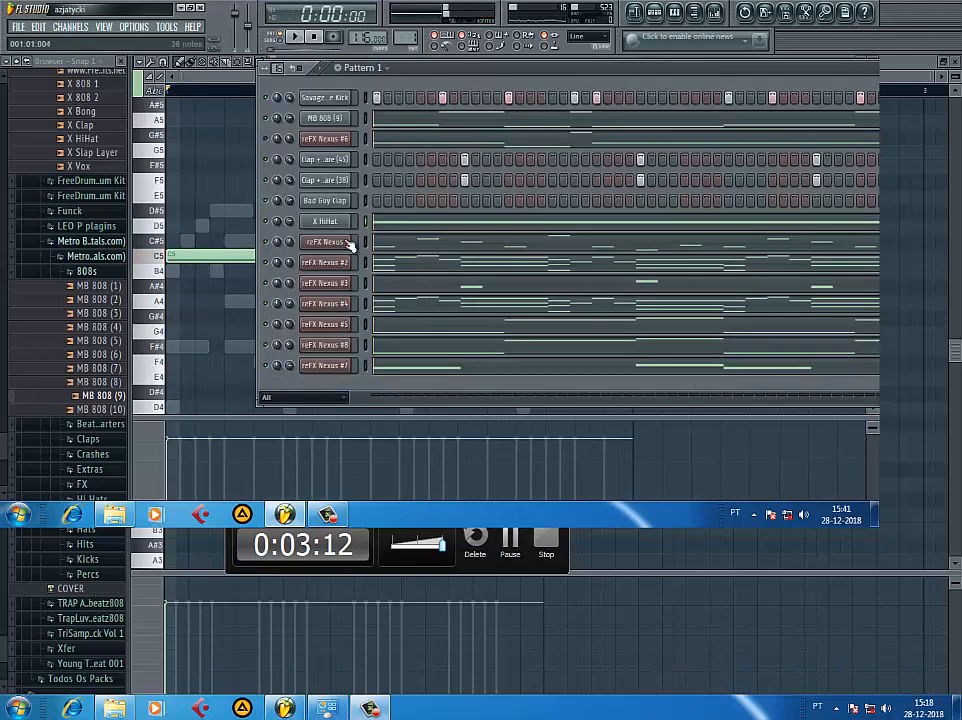
pyautogui.click(333, 223)
pyautogui.click(716, 150)
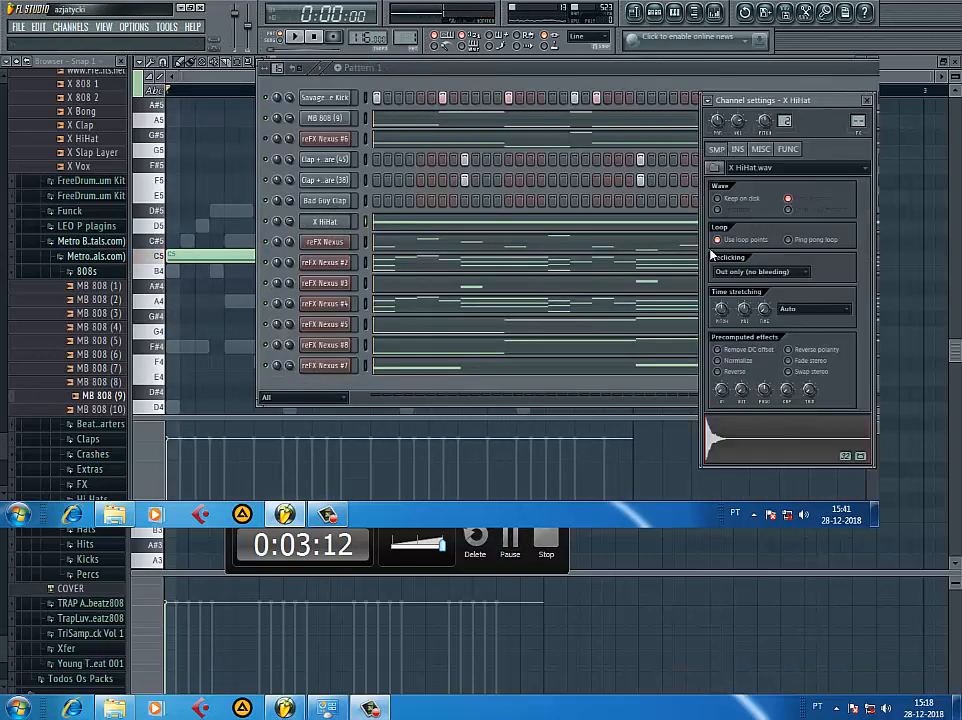
pyautogui.click(431, 233)
pyautogui.click(428, 226)
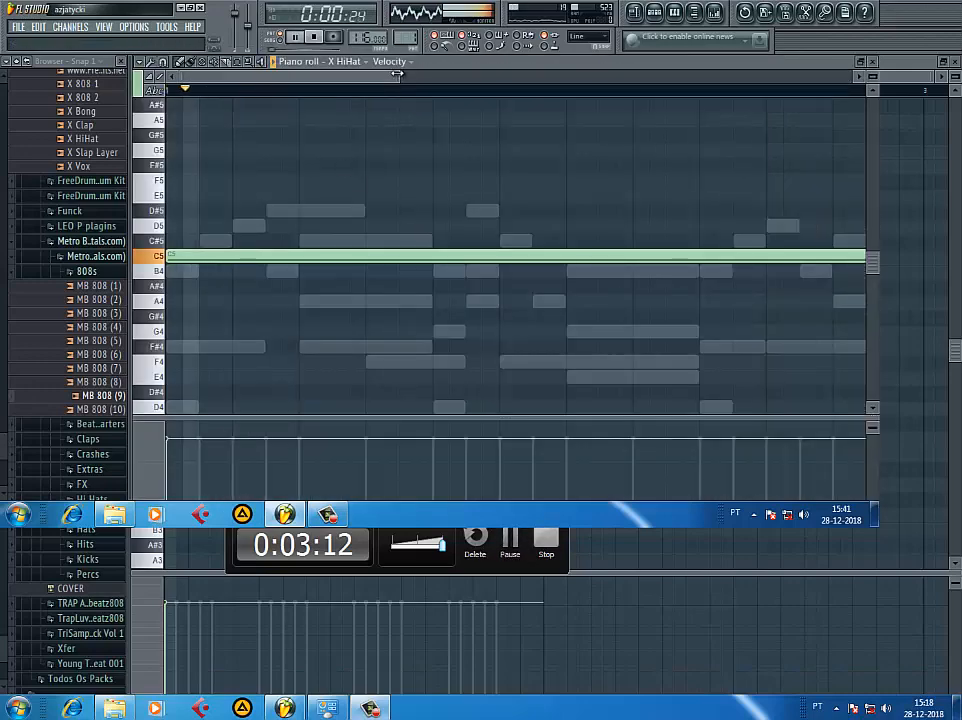
# - Shorten the first X HiHat C5 note to two steps
pyautogui.moveTo(400, 76); pyautogui.dragTo(814, 341)
pyautogui.press('space')
pyautogui.moveTo(541, 263); pyautogui.dragTo(200, 257)
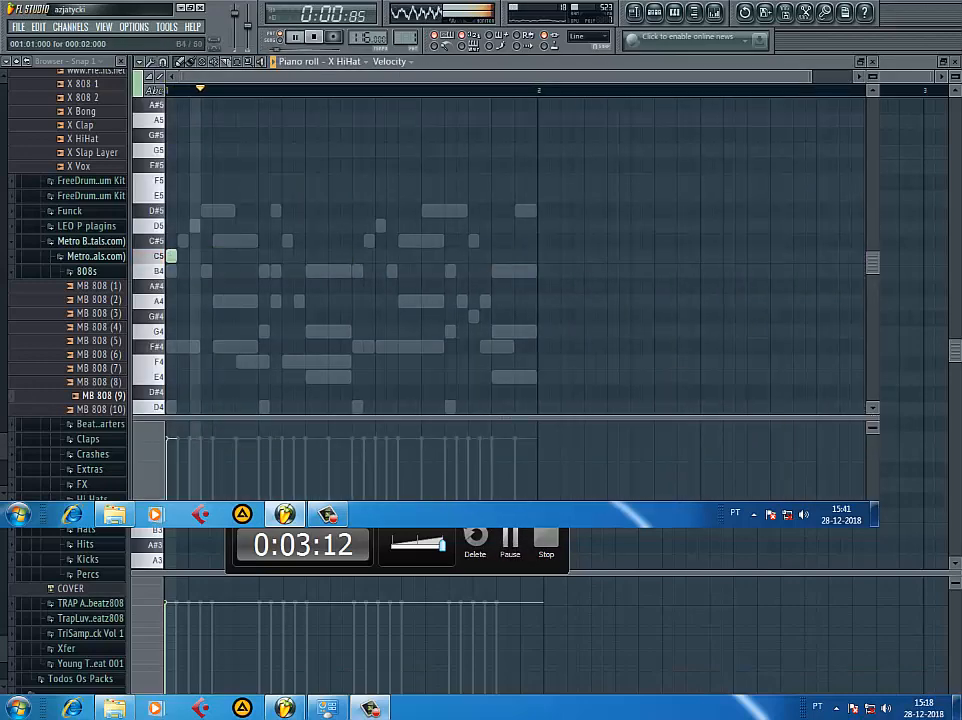
# - Add five more two-step C5 notes in a row after the first X HiHat note, playing the pattern in between
pyautogui.moveTo(808, 77); pyautogui.dragTo(228, 251)
pyautogui.press('space')
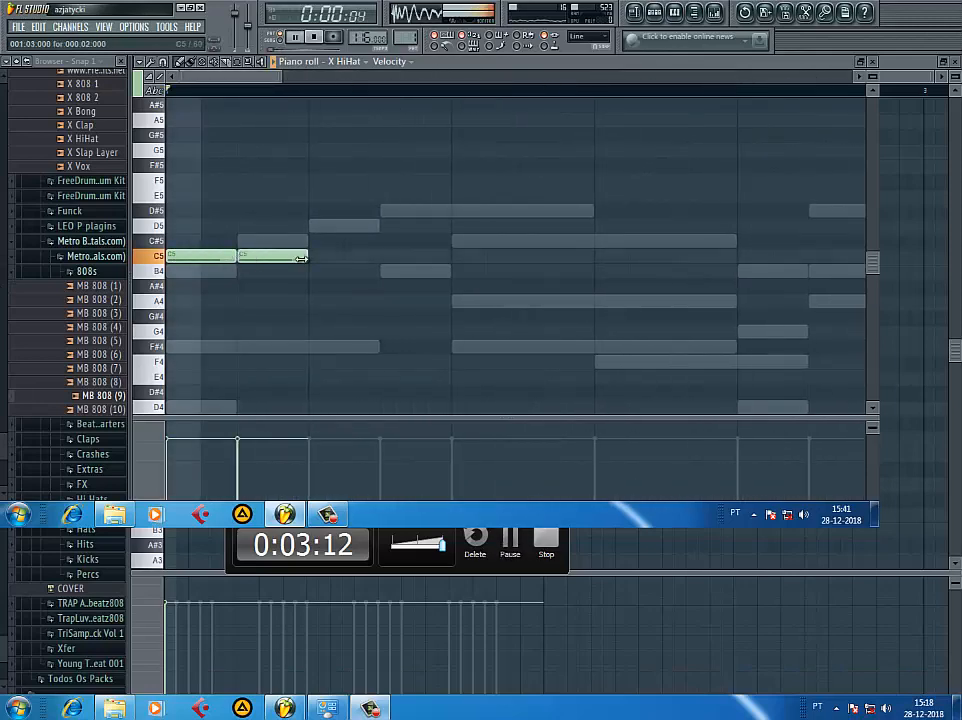
pyautogui.click(311, 258)
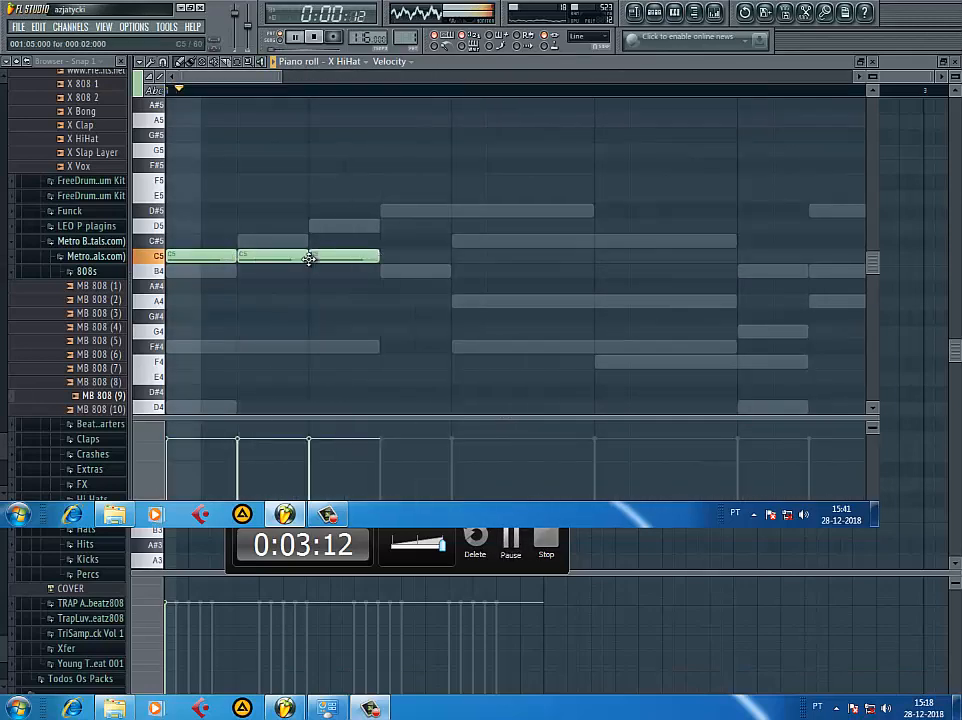
pyautogui.click(382, 258)
pyautogui.press('space')
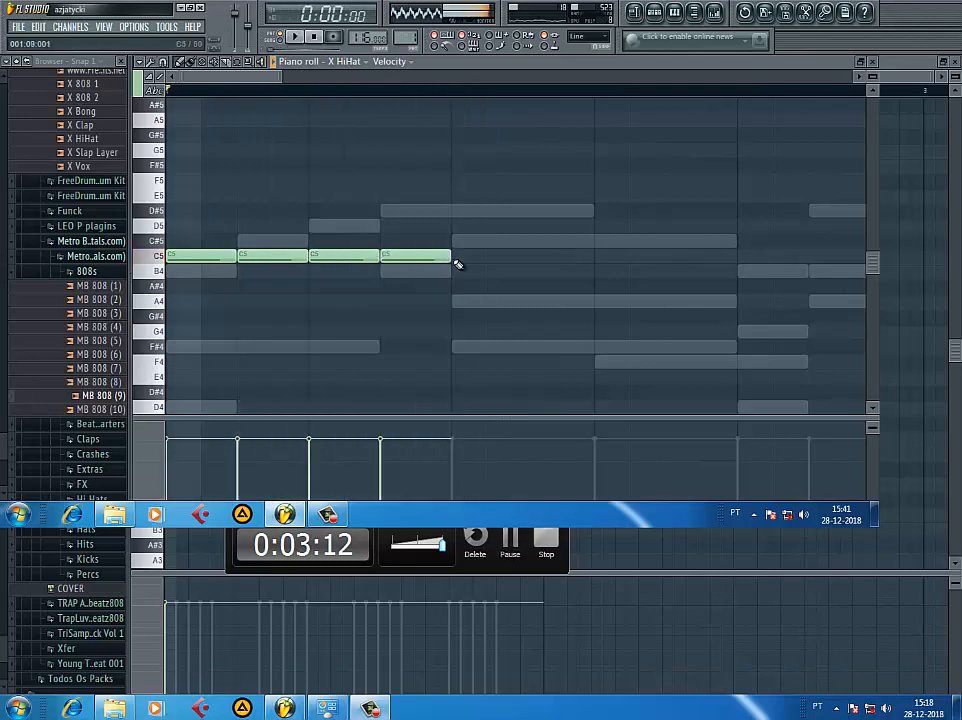
pyautogui.click(453, 258)
pyautogui.press('space')
pyautogui.click(525, 256)
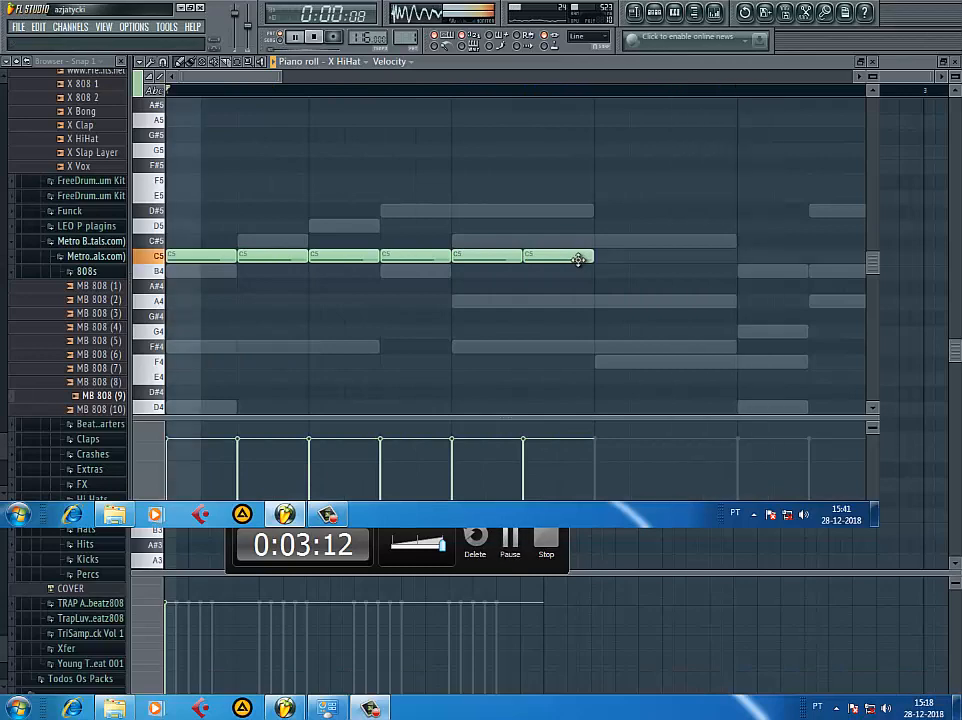
pyautogui.keyDown('ctrl'); pyautogui.click(573, 257); pyautogui.keyUp('ctrl')
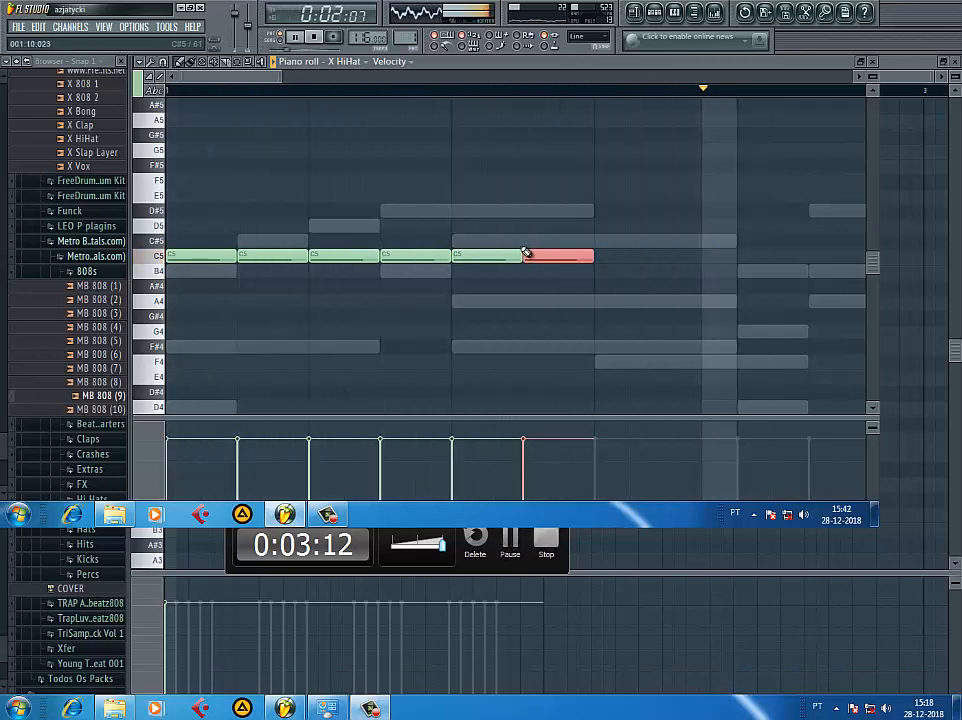
pyautogui.keyDown('ctrl'); pyautogui.click(500, 256); pyautogui.keyUp('ctrl')
pyautogui.hotkey('alt', 'a')
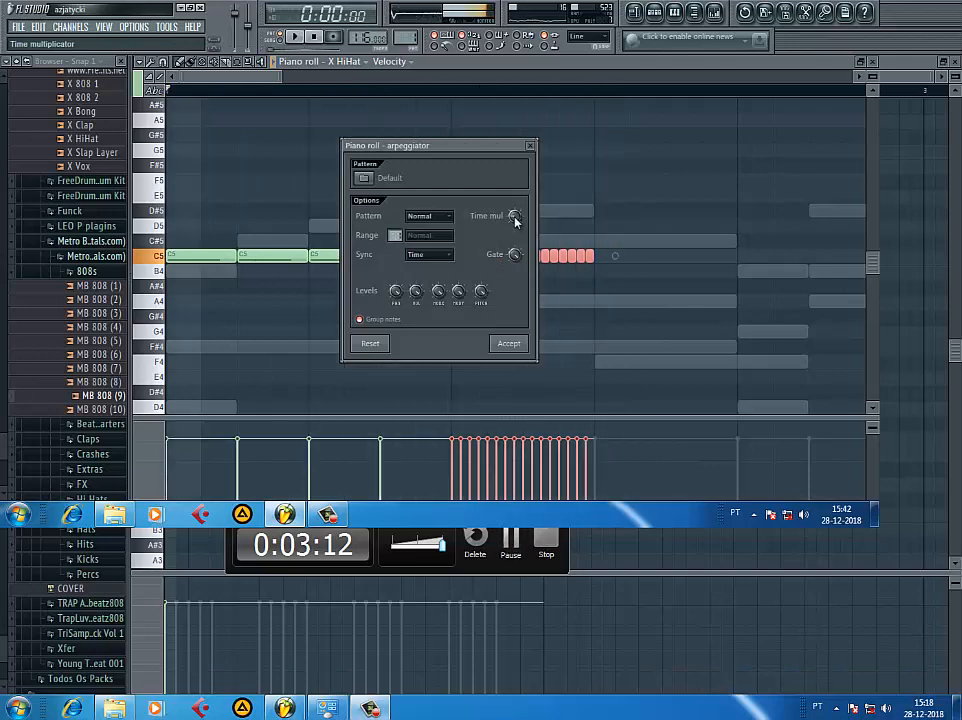
pyautogui.moveTo(516, 224); pyautogui.dragTo(521, 211)
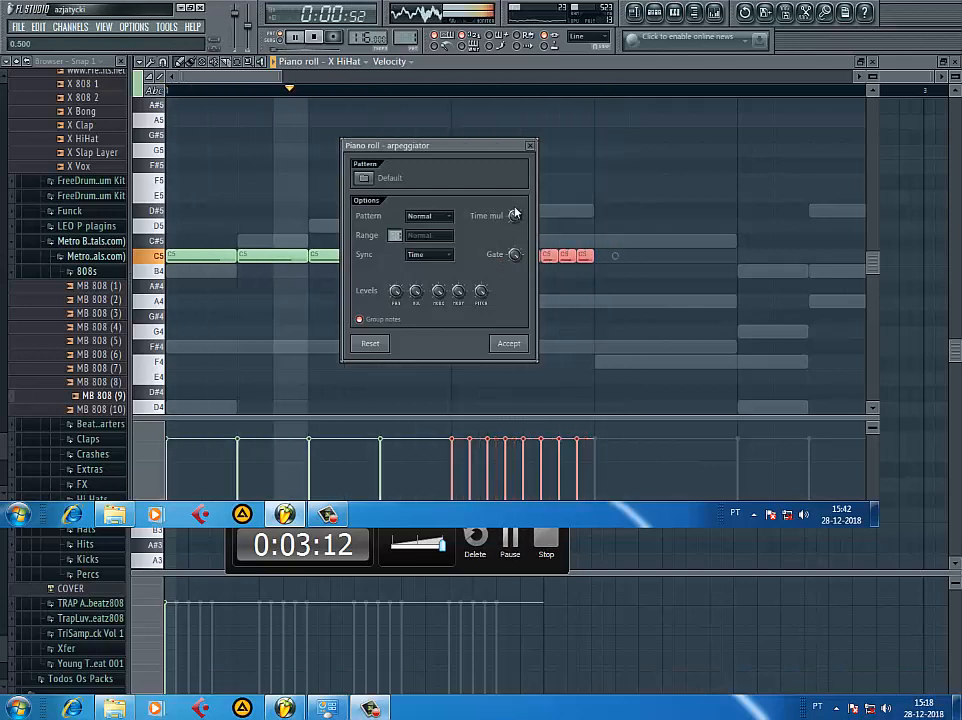
pyautogui.click(530, 146)
# - Try arpeggiating only the sixth X HiHat note with different time multipliers while playing the pattern
pyautogui.click(567, 262)
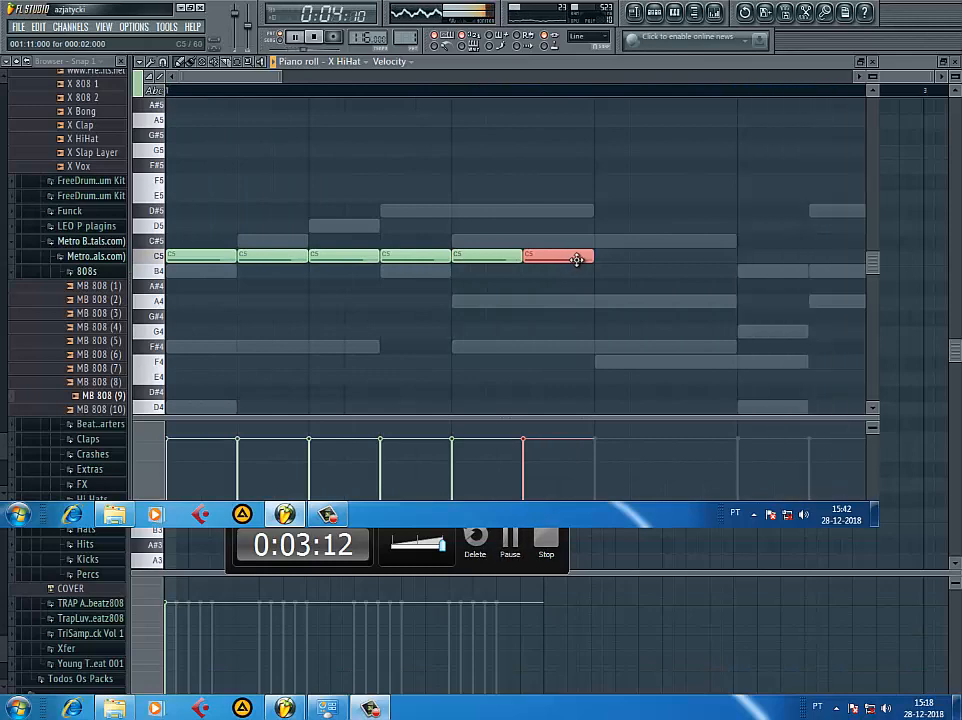
pyautogui.press('space')
pyautogui.hotkey('alt', 'a')
pyautogui.press('space')
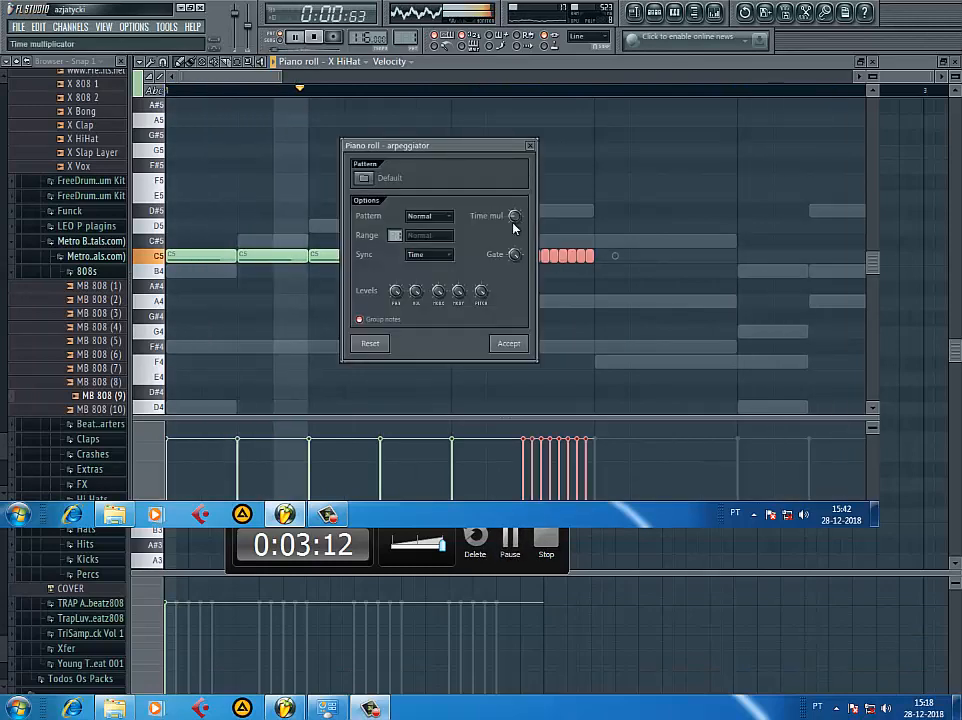
pyautogui.moveTo(514, 219)
pyautogui.mouseDown()
pyautogui.moveTo(513, 205)
pyautogui.moveTo(515, 222)
pyautogui.mouseUp()
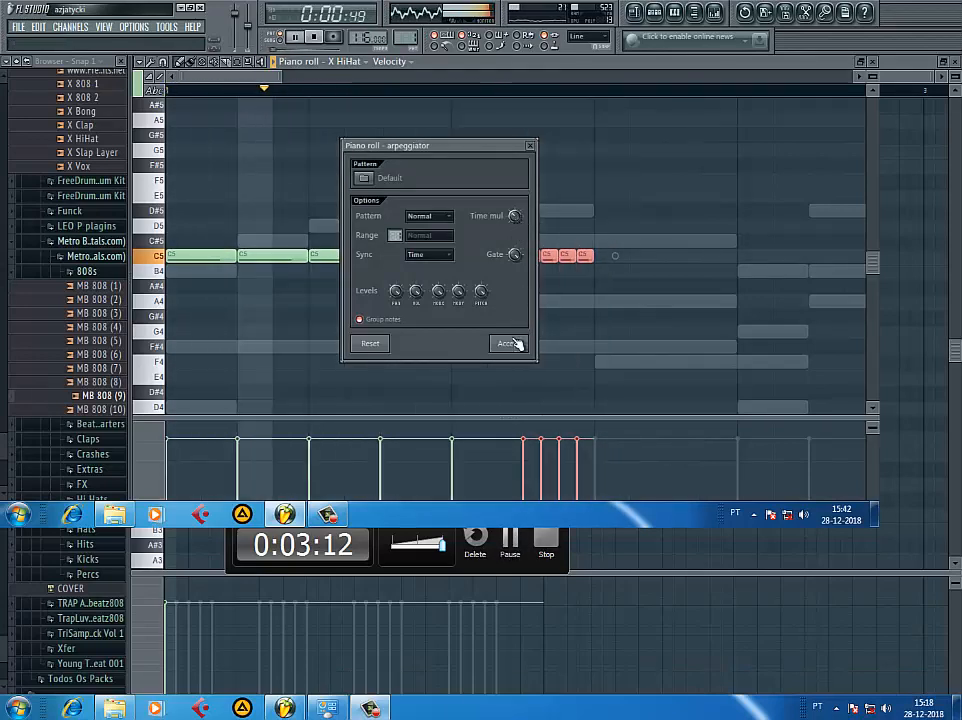
pyautogui.press('space')
pyautogui.press('space')
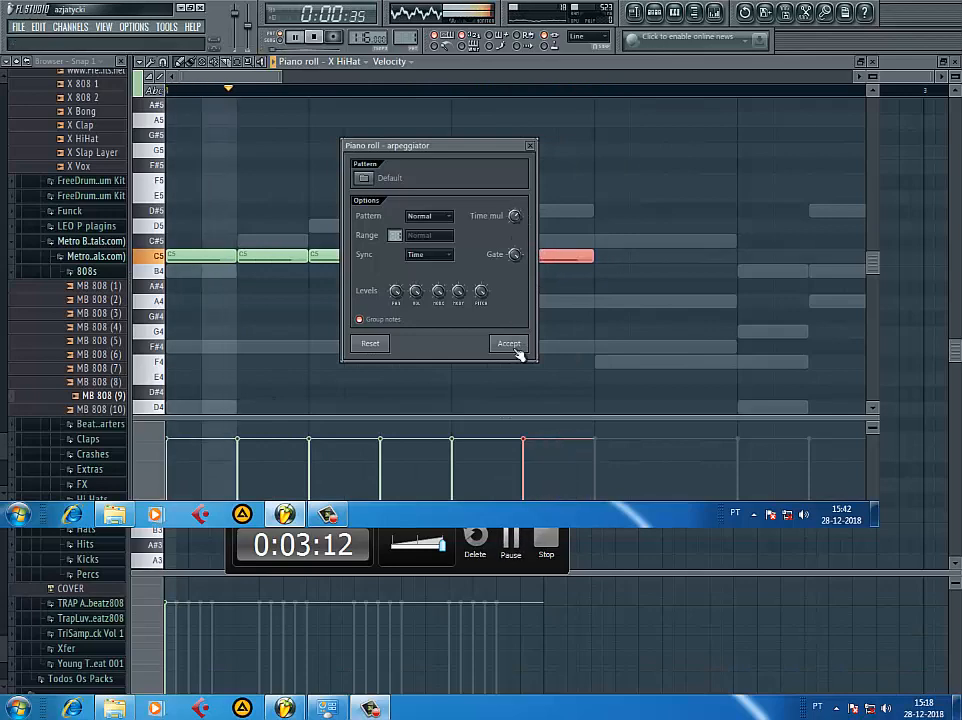
pyautogui.click(512, 343)
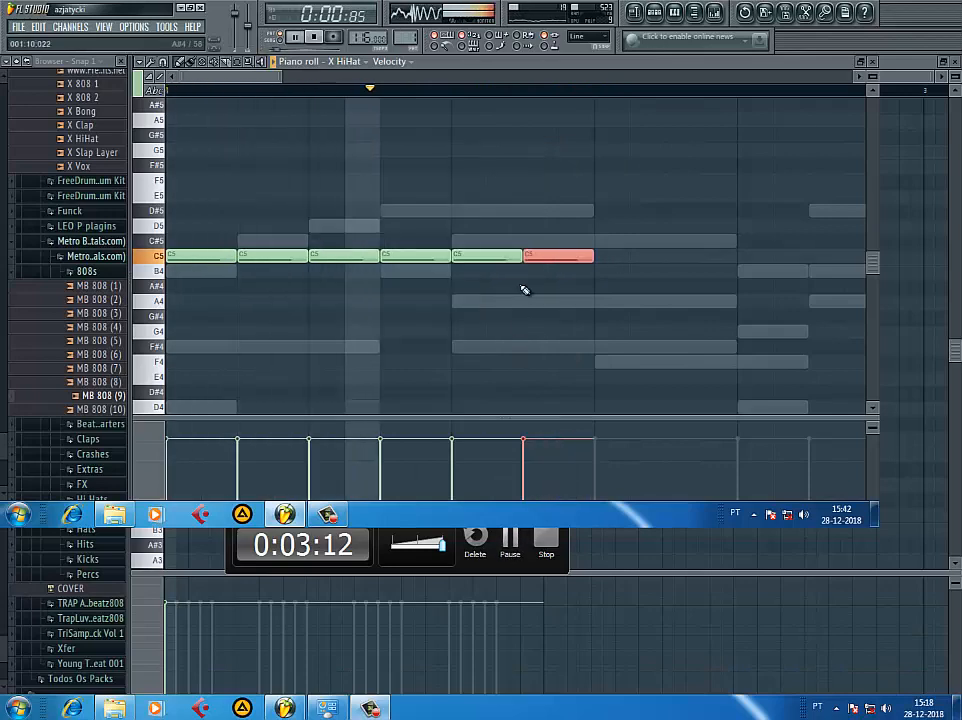
# - Add a four-step C5 note after the sixth X HiHat note and arpeggiate it into eight half-step notes
pyautogui.click(603, 254)
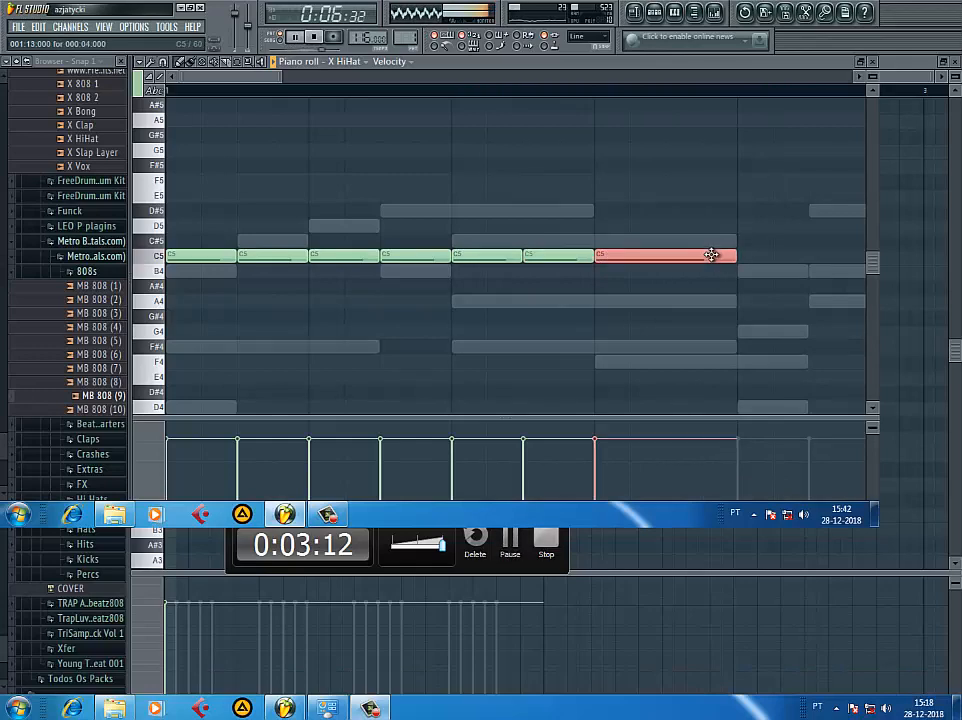
pyautogui.hotkey('alt', 'a')
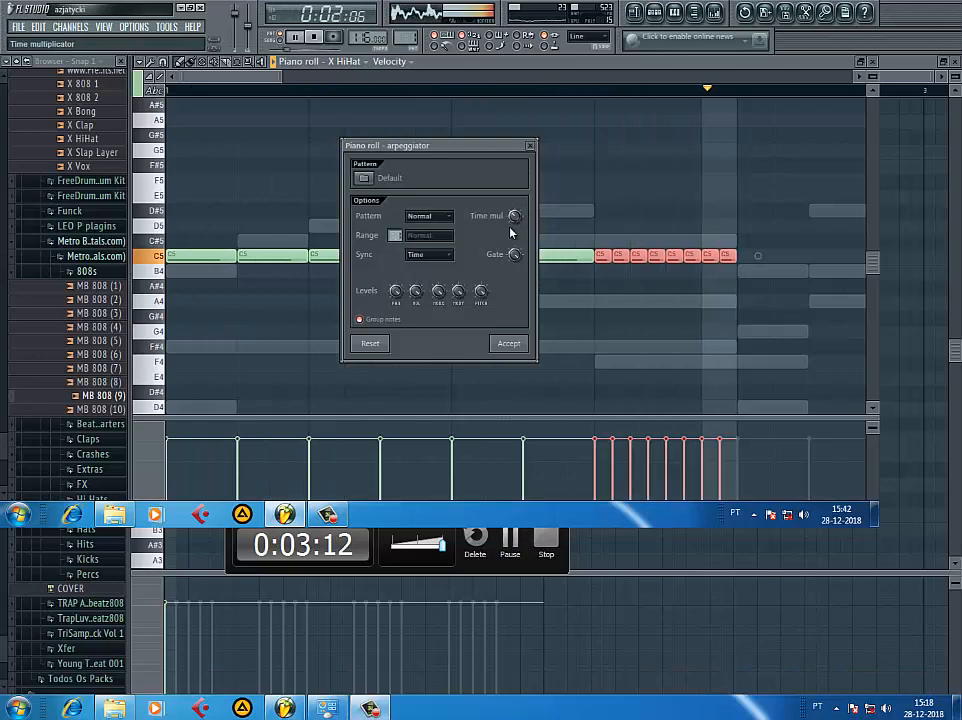
pyautogui.click(509, 343)
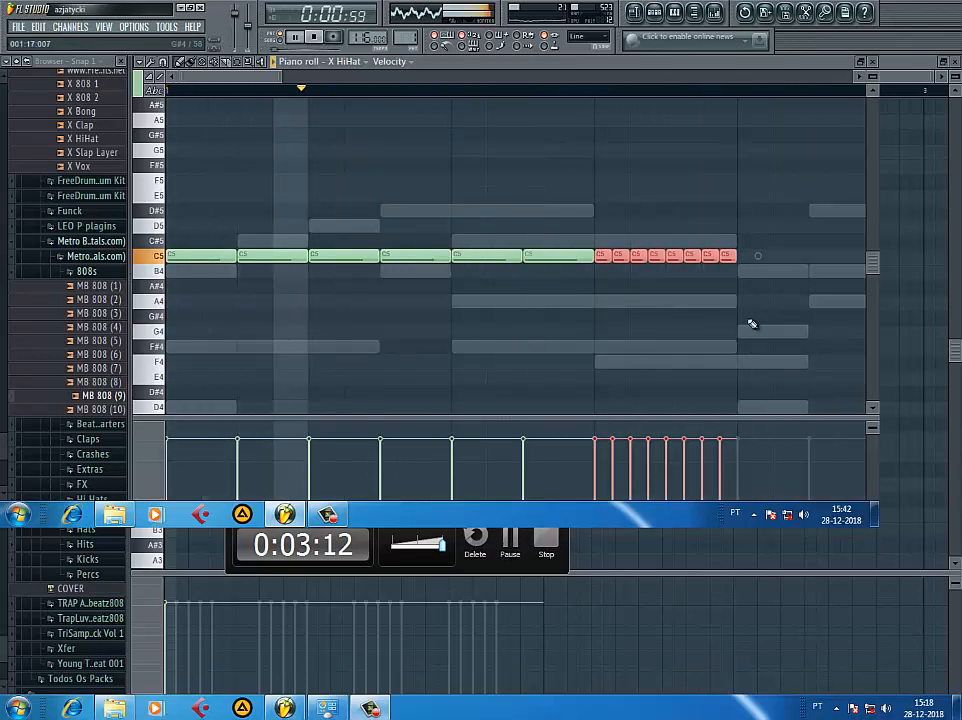
# - Add one-step C5 notes in a row directly after the eight-note X HiHat roll
pyautogui.click(756, 258)
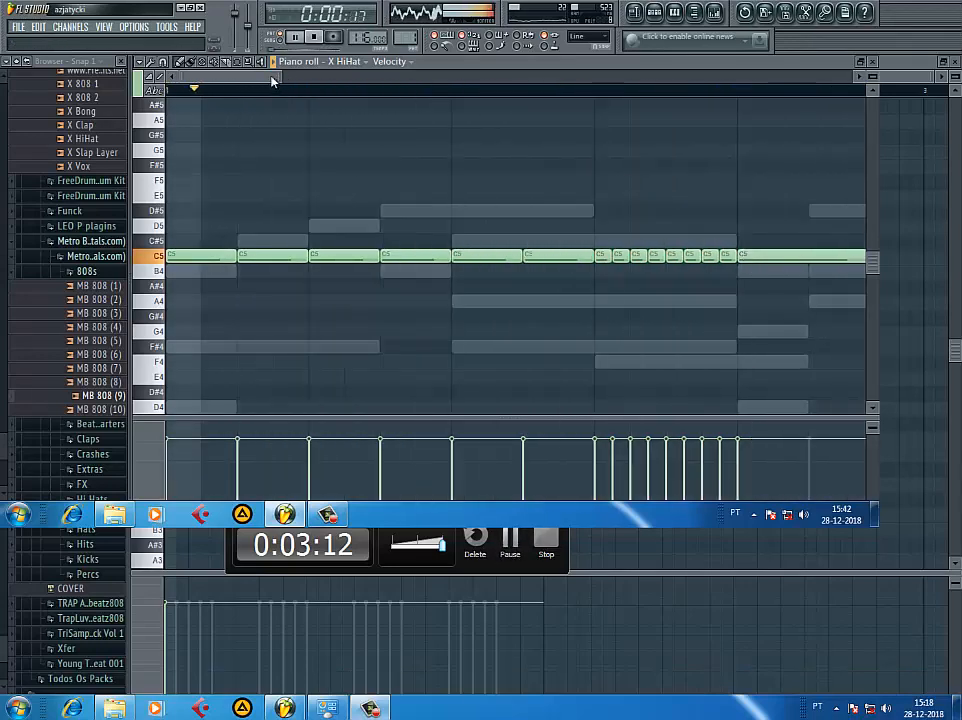
pyautogui.moveTo(272, 77); pyautogui.dragTo(317, 78)
pyautogui.moveTo(583, 255); pyautogui.dragTo(490, 258)
pyautogui.click(519, 258)
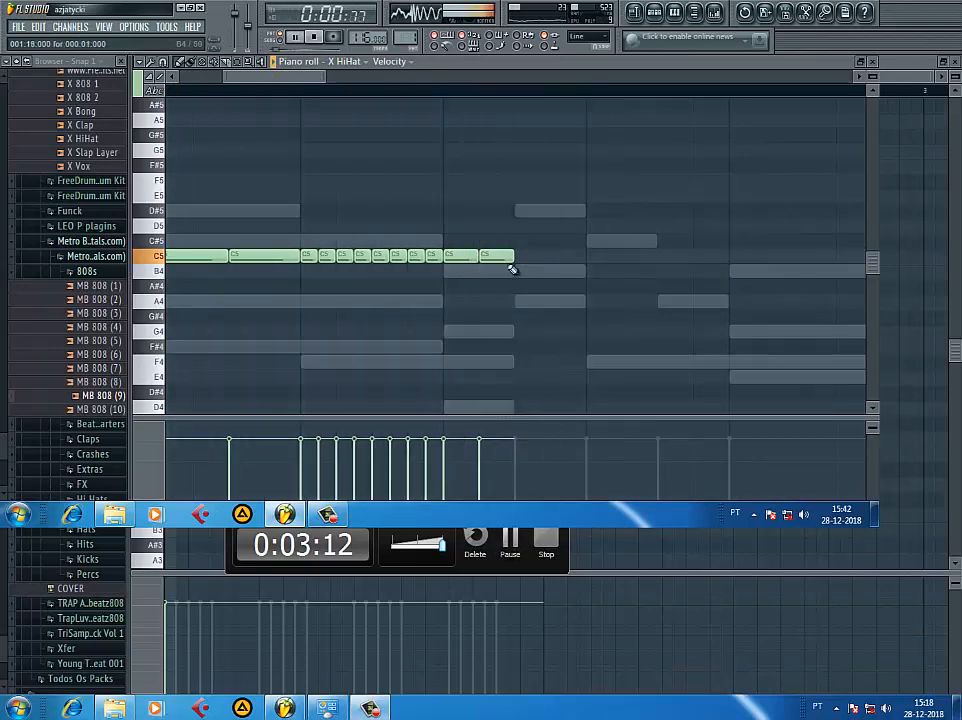
pyautogui.click(519, 258)
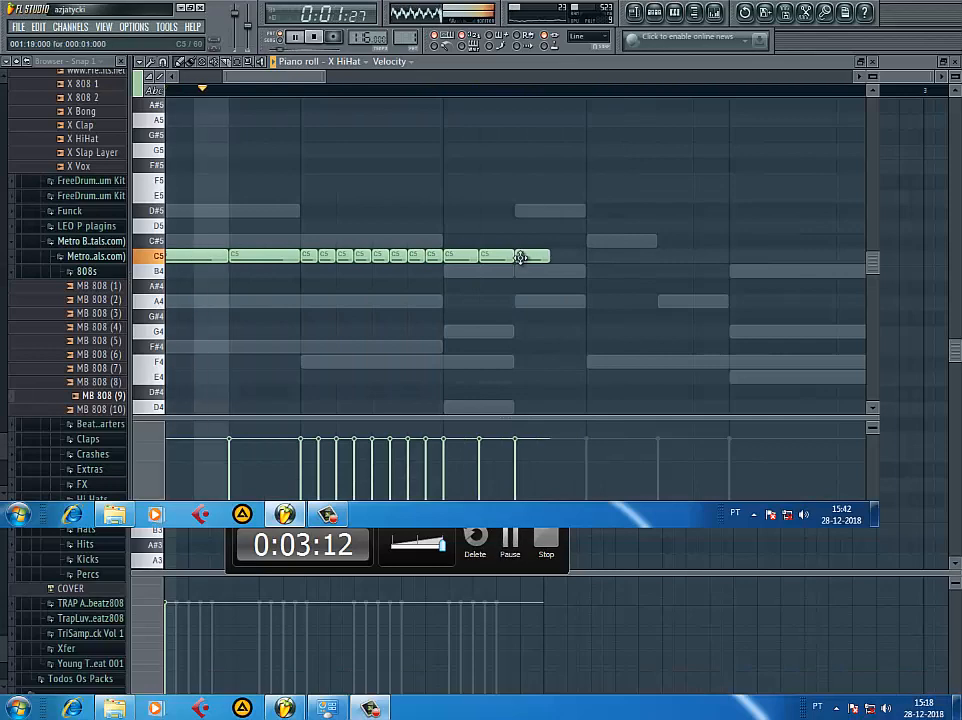
# - Try a four-step C5 note after the one-step X HiHat notes, arpeggiated into eight half-step notes
pyautogui.click(600, 258)
pyautogui.click(614, 256)
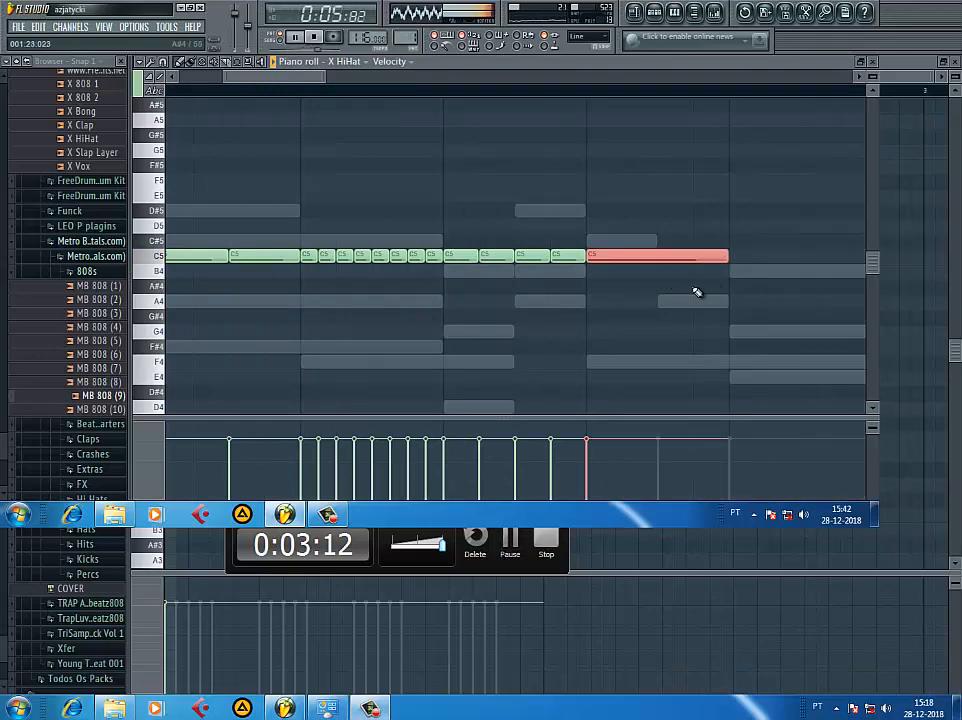
pyautogui.hotkey('alt', 'a')
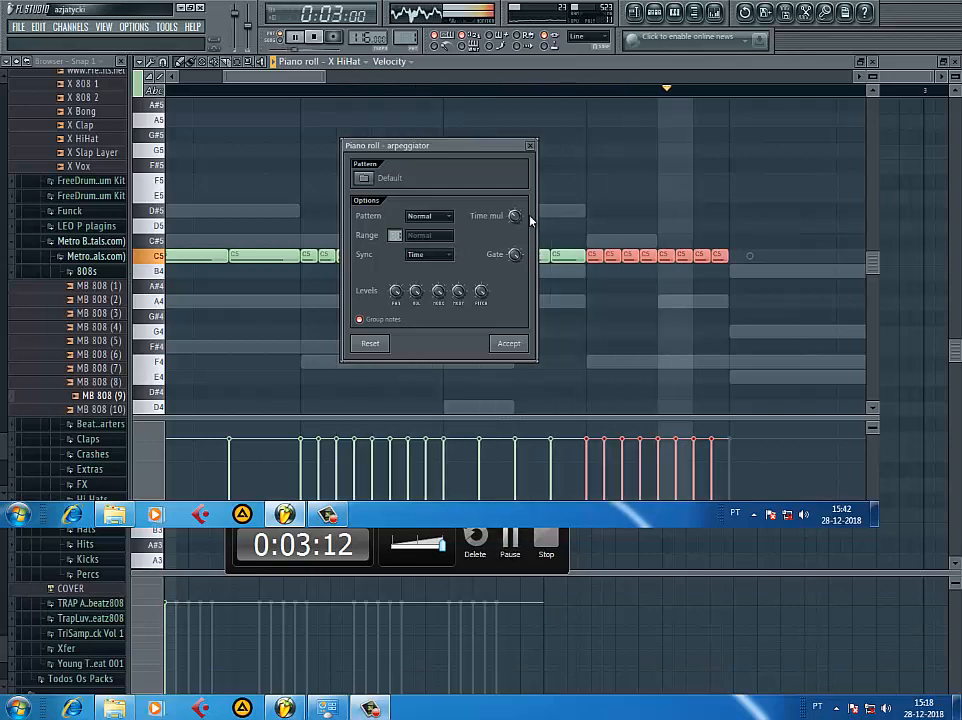
pyautogui.press('space')
pyautogui.click(512, 344)
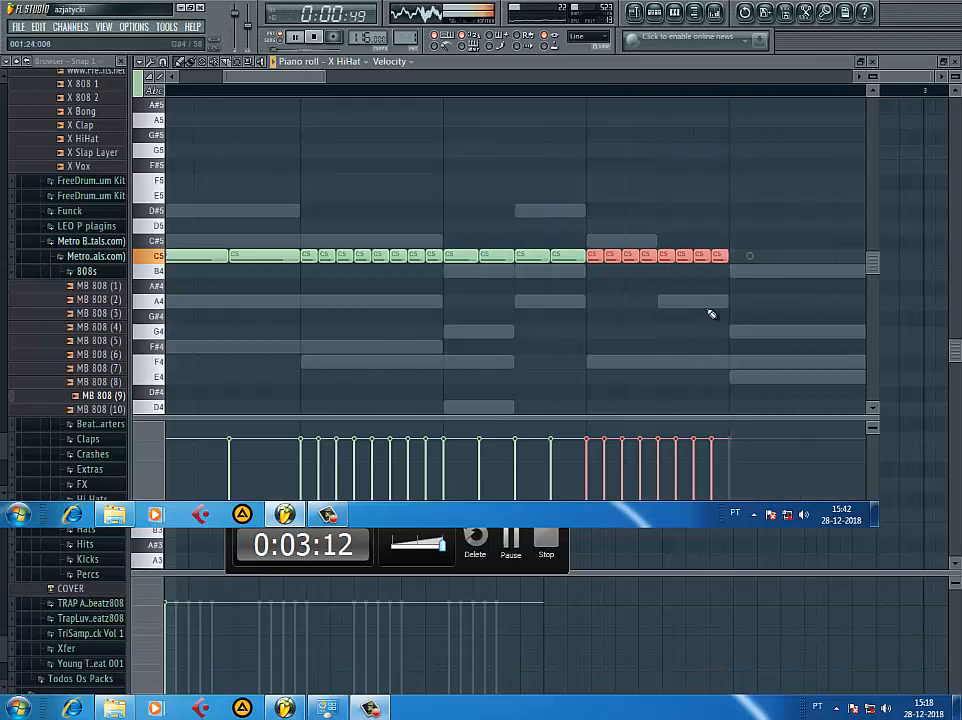
# - Replace the second eight-note X HiHat roll with two two-step C5 notes and add a third two-step note directly after them
pyautogui.click(738, 259)
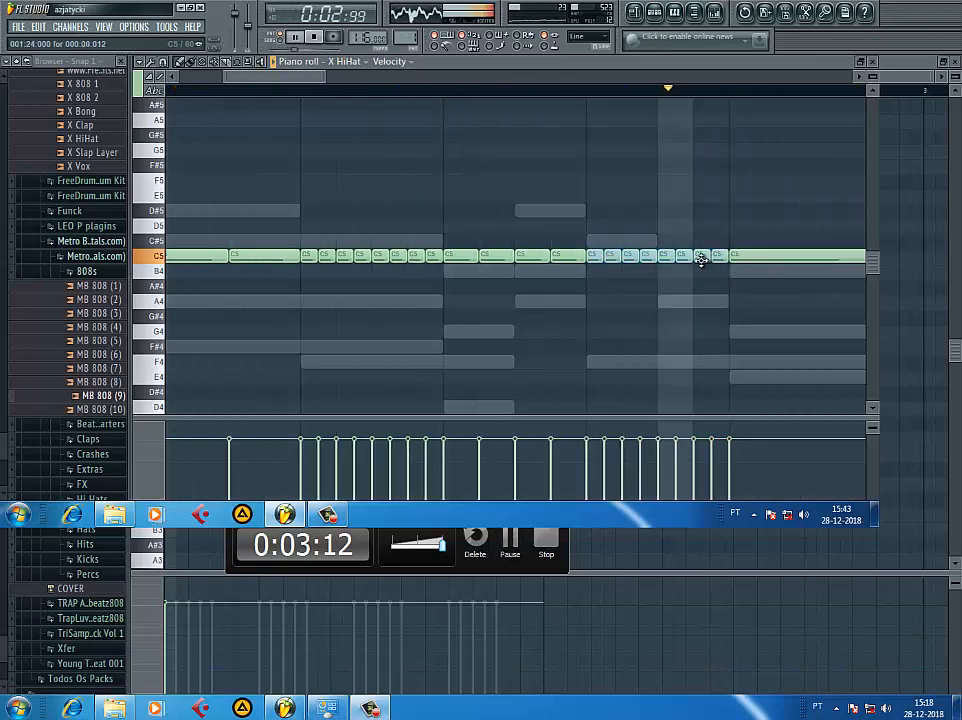
pyautogui.press('space')
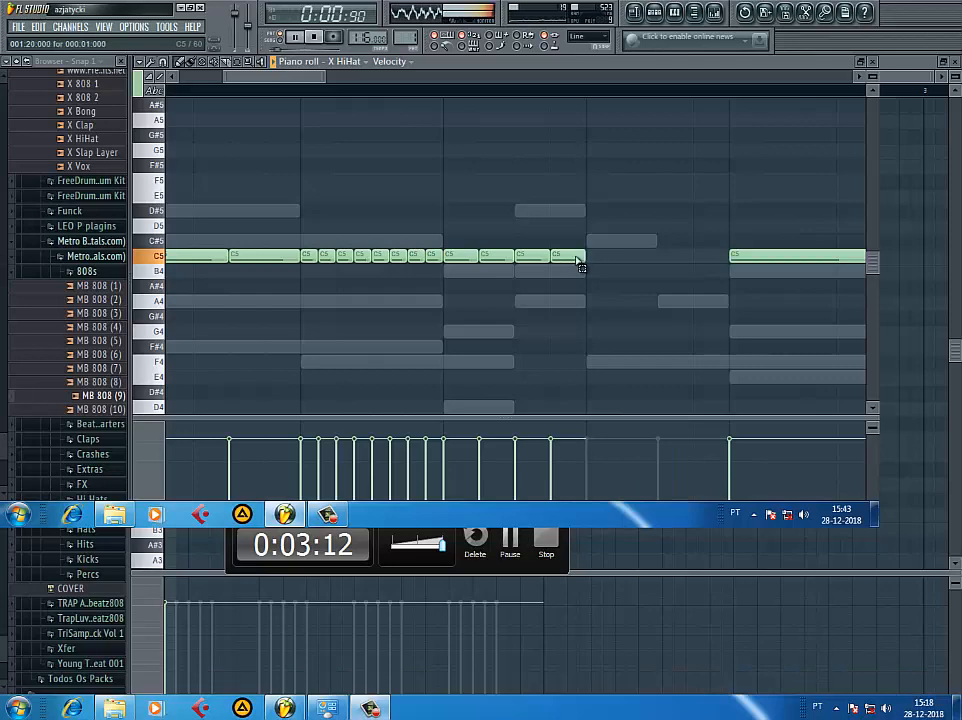
pyautogui.click(590, 259)
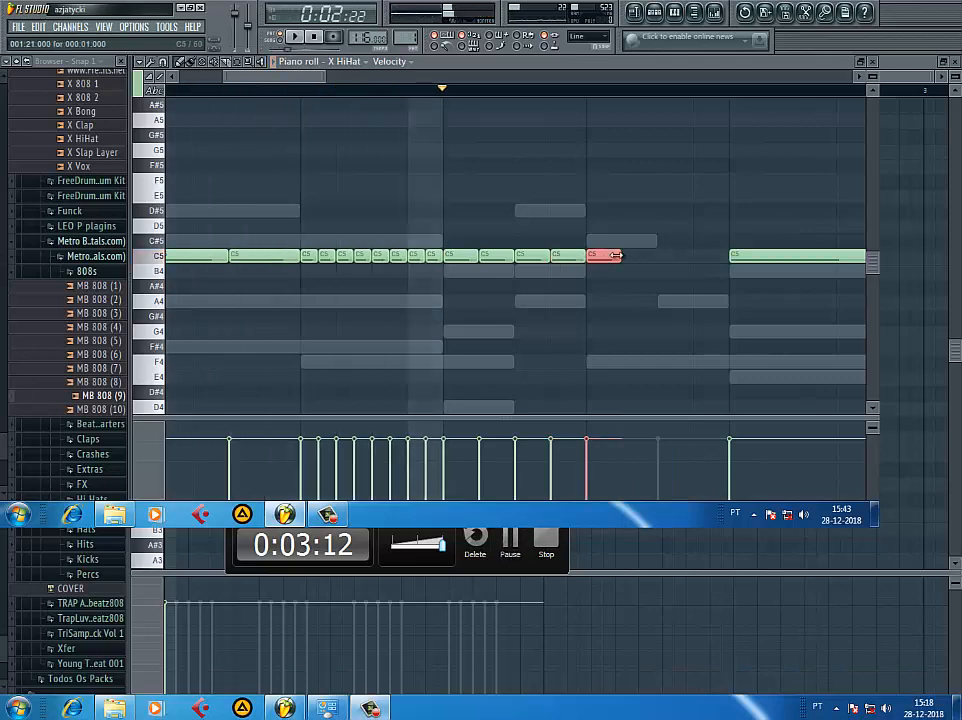
pyautogui.moveTo(616, 255); pyautogui.dragTo(660, 255)
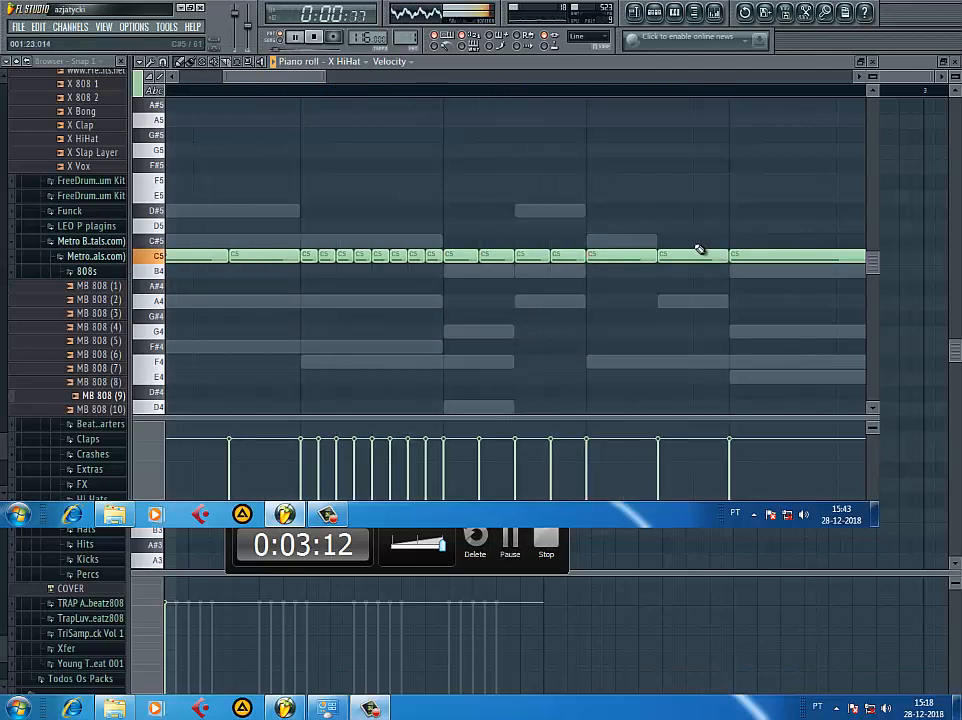
pyautogui.press('space')
pyautogui.scroll(-3, 463, 240)
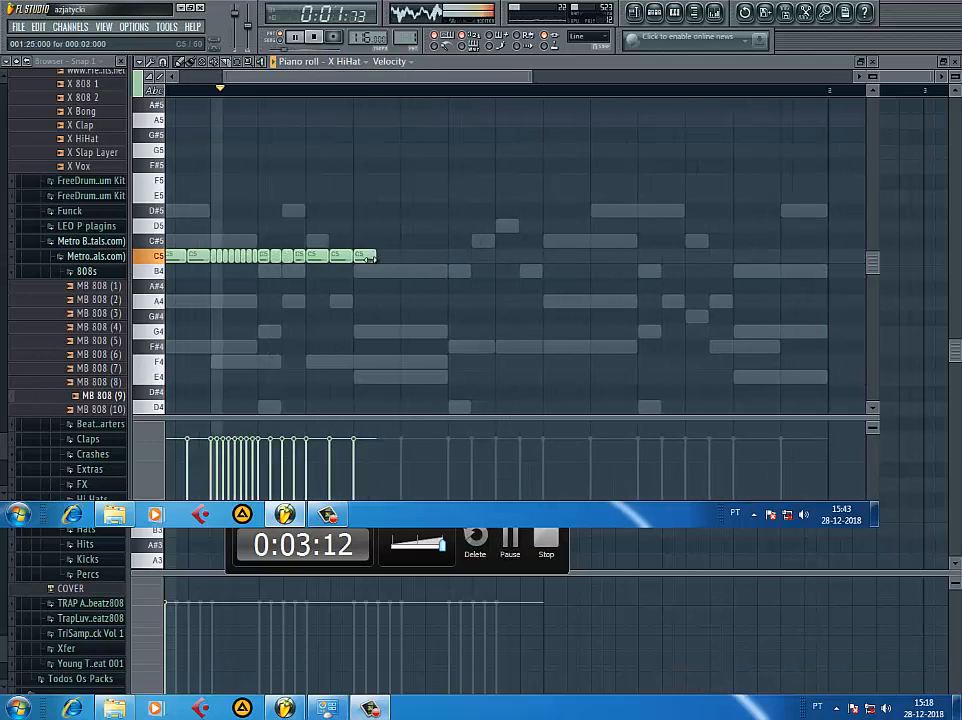
# - Arpeggiate the last two-step X HiHat note into eight quarter-step notes and place a copy of this roll at step 29
pyautogui.click(370, 258)
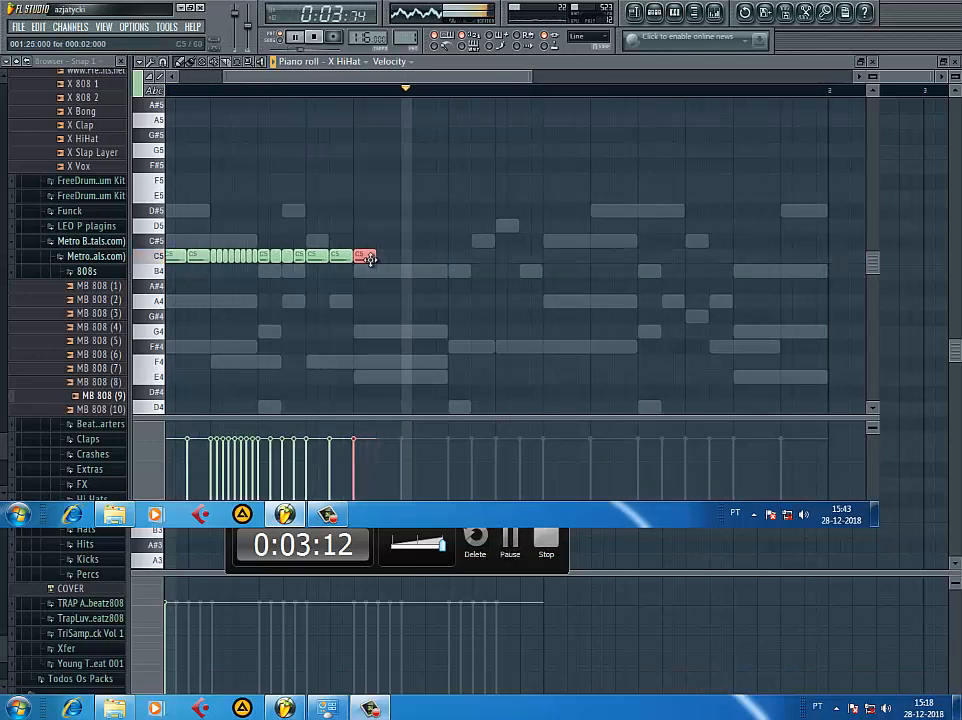
pyautogui.hotkey('alt', 'a')
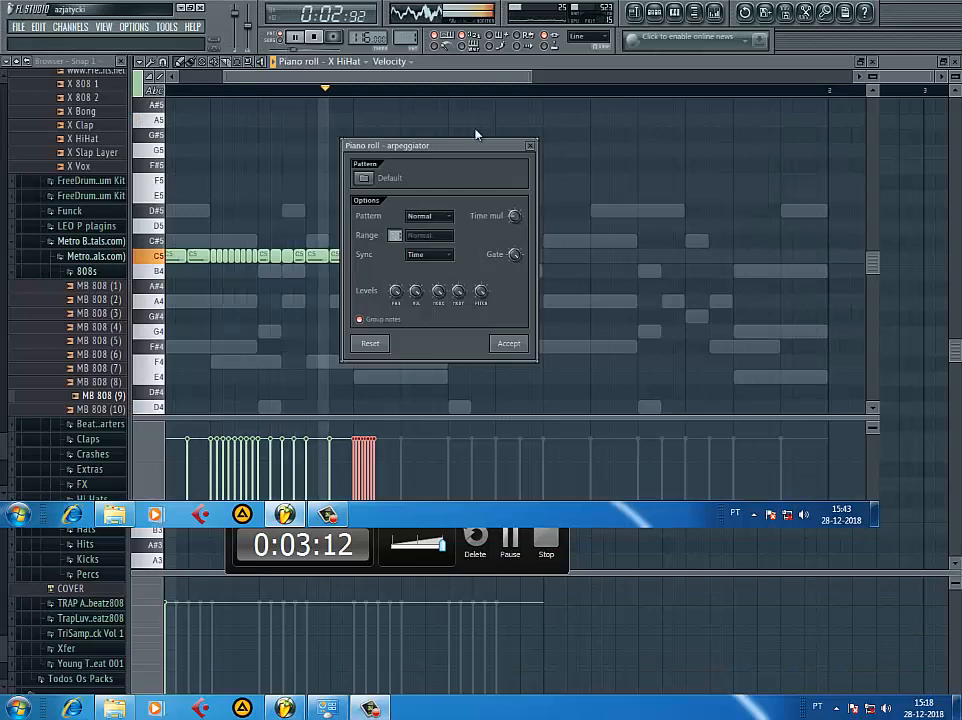
pyautogui.click(509, 344)
pyautogui.press('space')
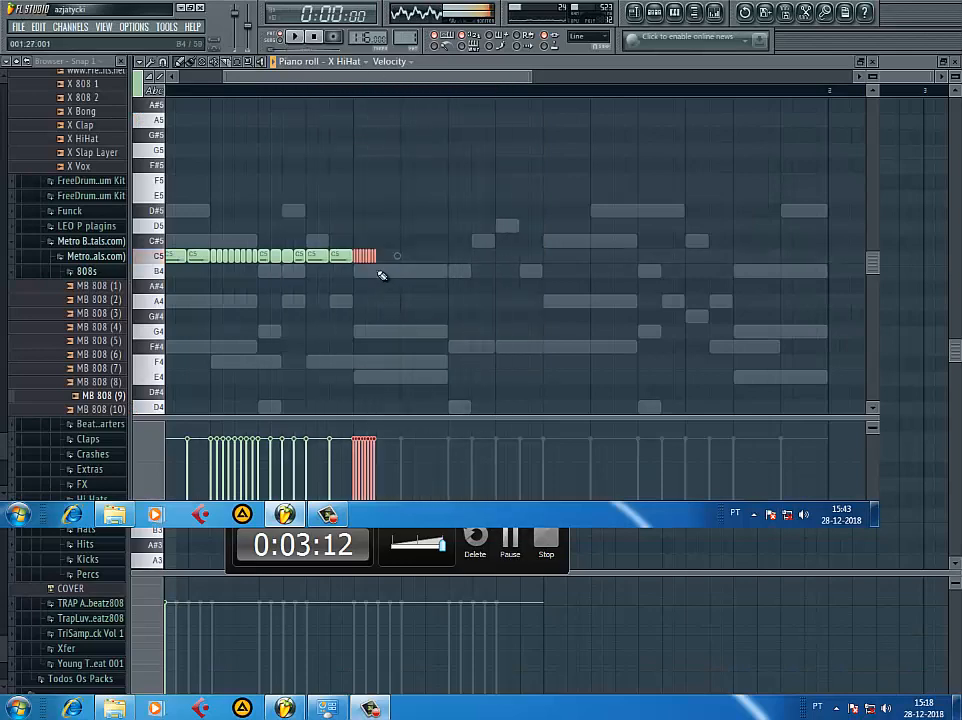
pyautogui.hotkey('ctrl', 'b')
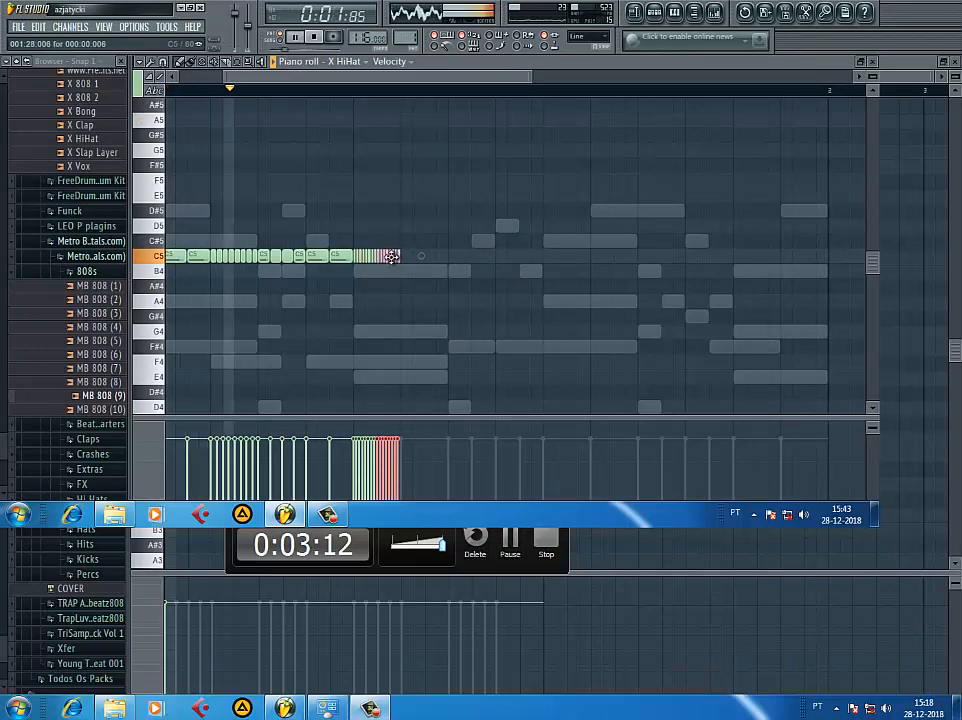
pyautogui.moveTo(391, 257); pyautogui.dragTo(410, 260)
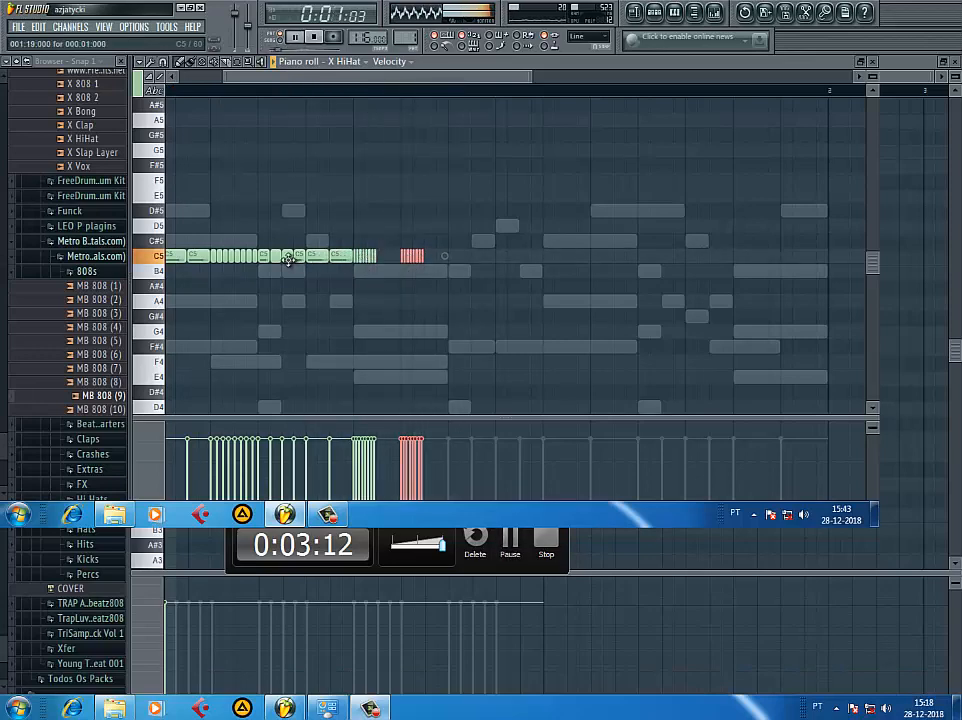
# - Add two one-step C5 notes after each fast X HiHat roll and duplicate the whole sequence into the second half of the pattern
pyautogui.click(287, 258)
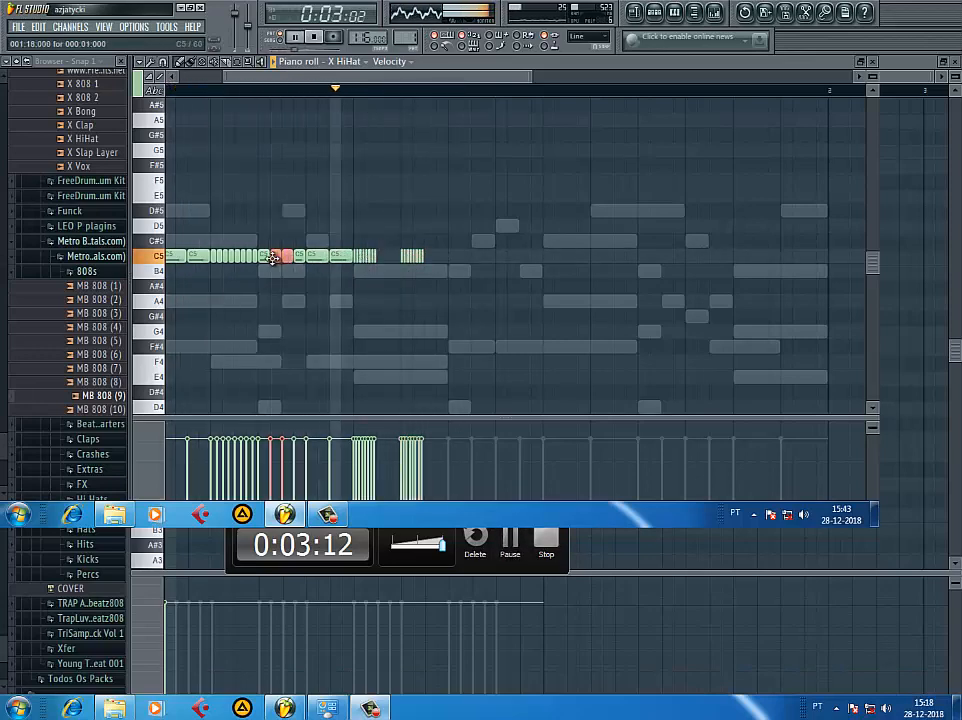
pyautogui.moveTo(272, 258); pyautogui.dragTo(292, 256)
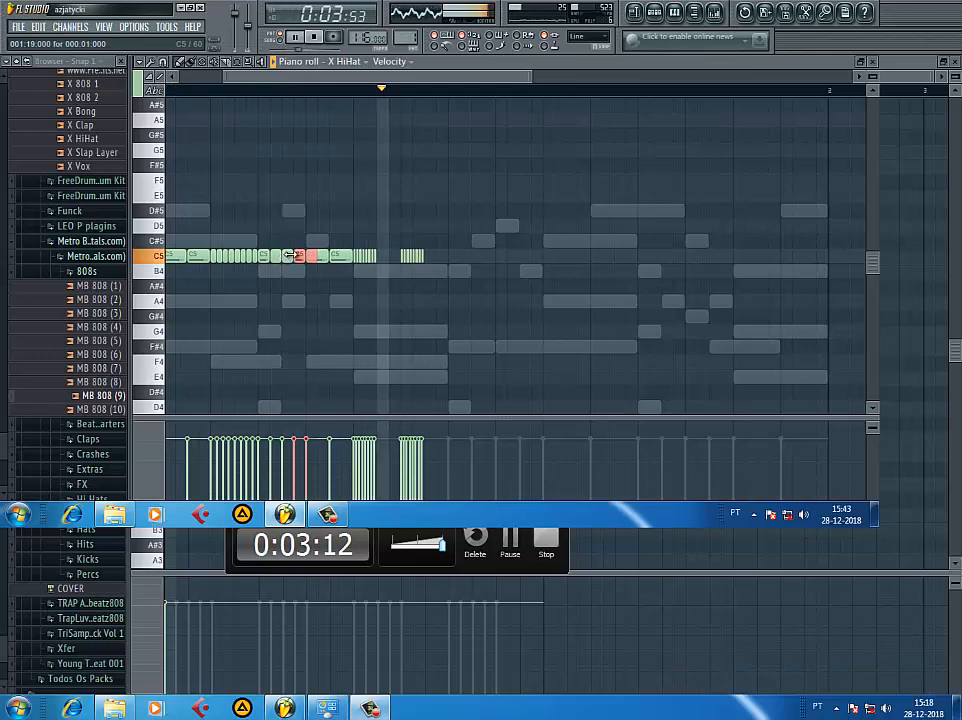
pyautogui.click(429, 254)
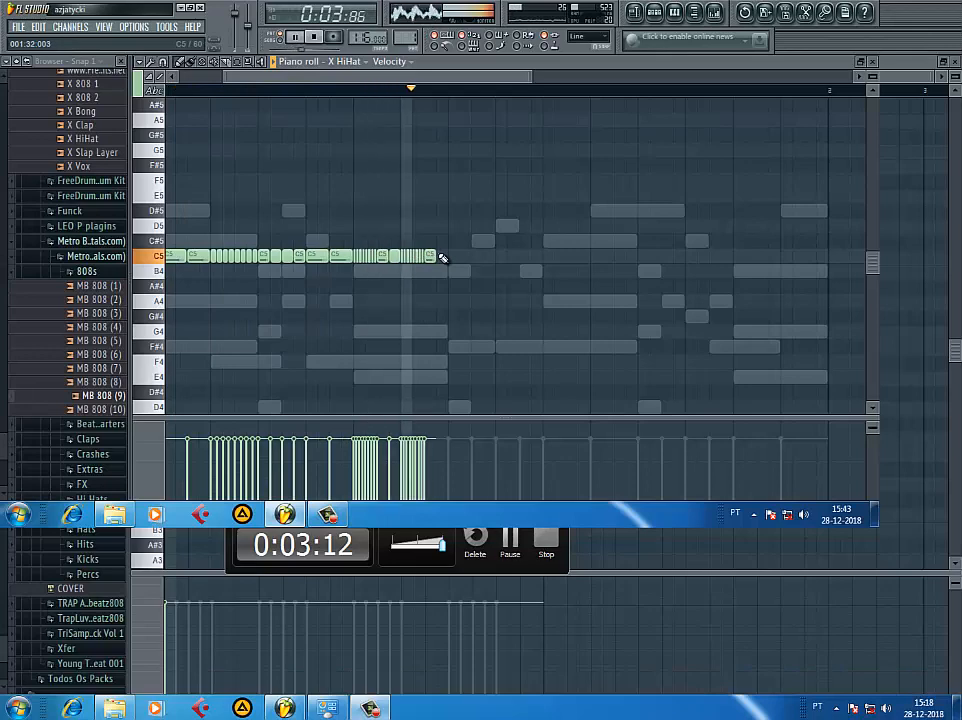
pyautogui.click(440, 256)
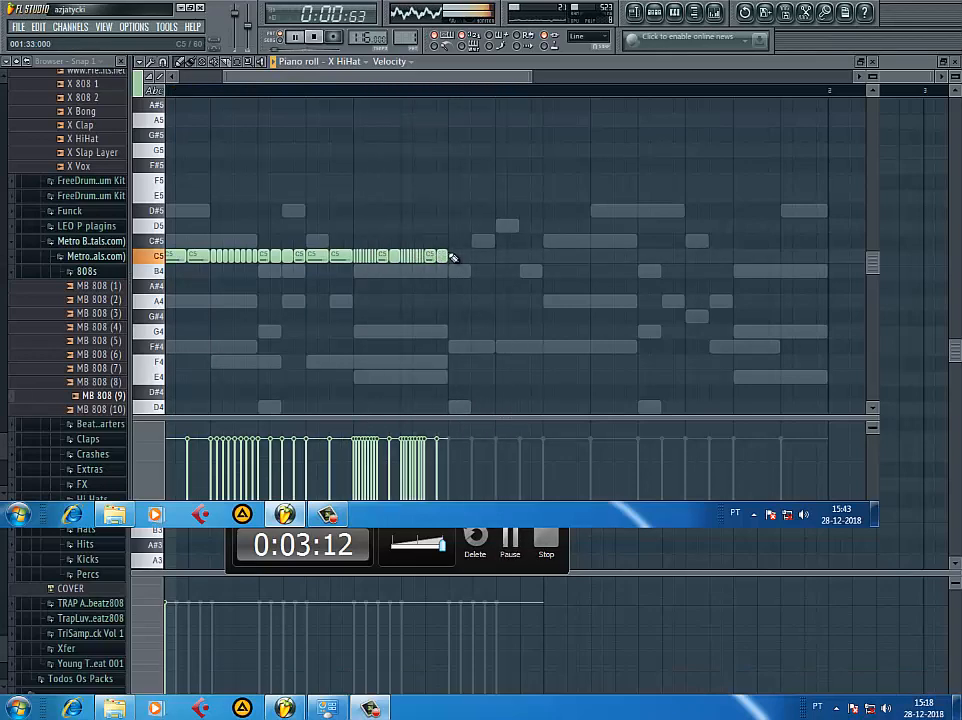
pyautogui.hotkey('ctrl', 'v')
pyautogui.keyDown('ctrl'); pyautogui.click(414, 197); pyautogui.keyUp('ctrl')
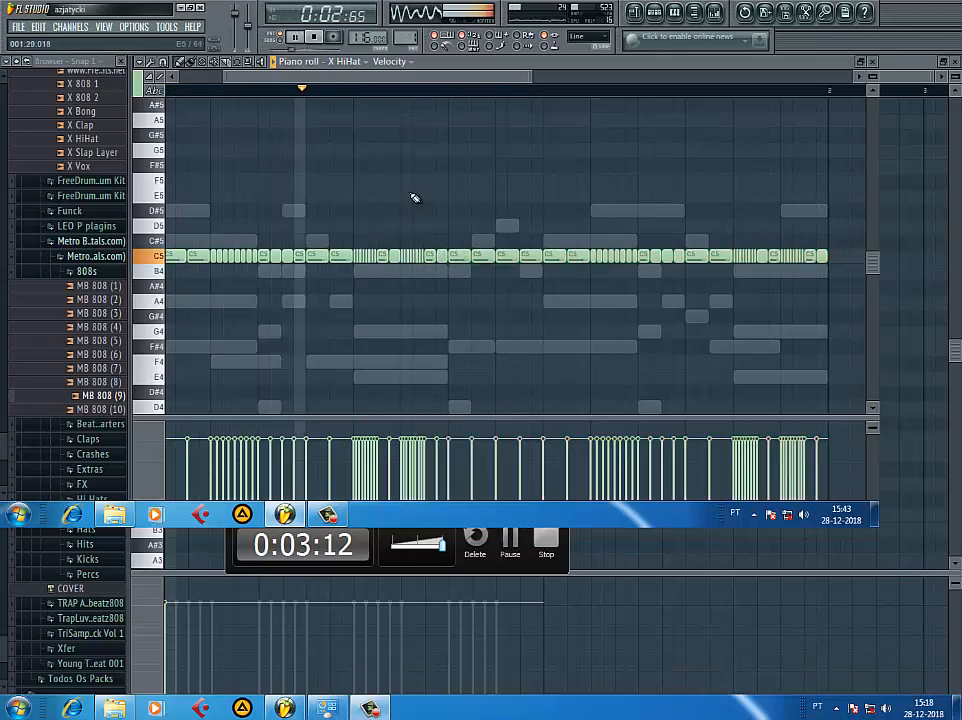
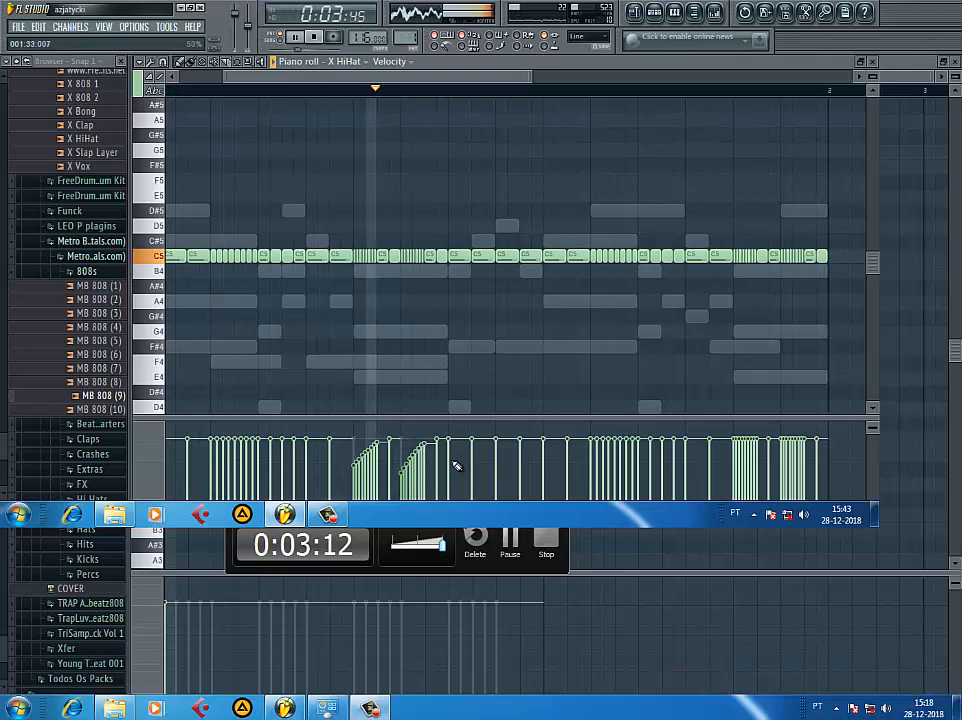
# - Ramp the velocities upward across each of the fast quarter-step X HiHat rolls, then close the piano roll
pyautogui.press('space')
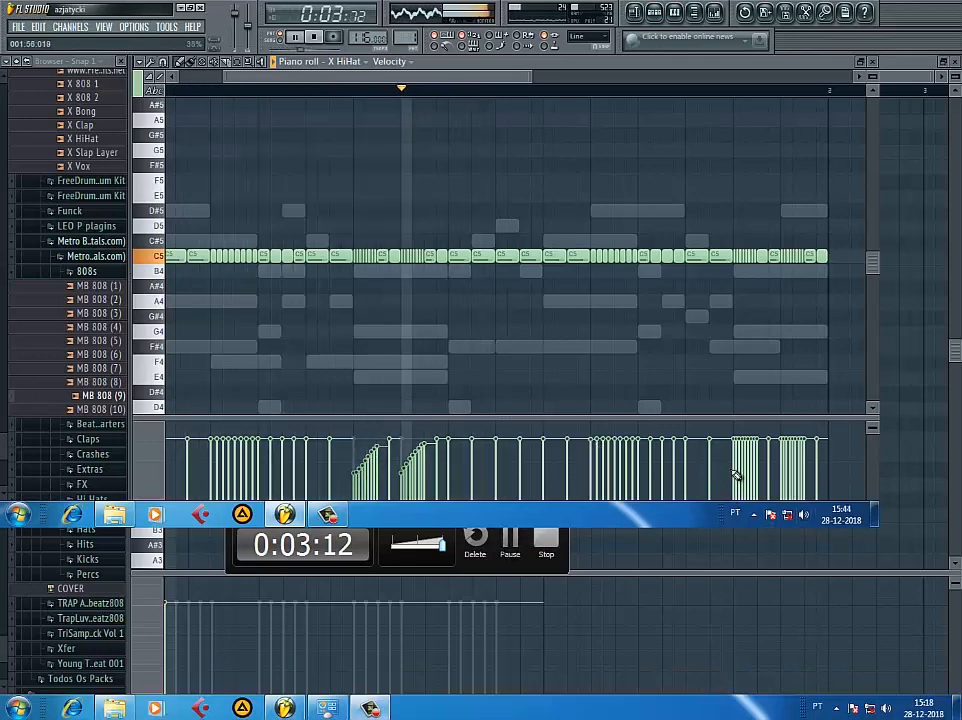
pyautogui.moveTo(733, 472)
pyautogui.mouseDown()
pyautogui.moveTo(764, 450)
pyautogui.moveTo(785, 473)
pyautogui.moveTo(811, 445)
pyautogui.mouseUp()
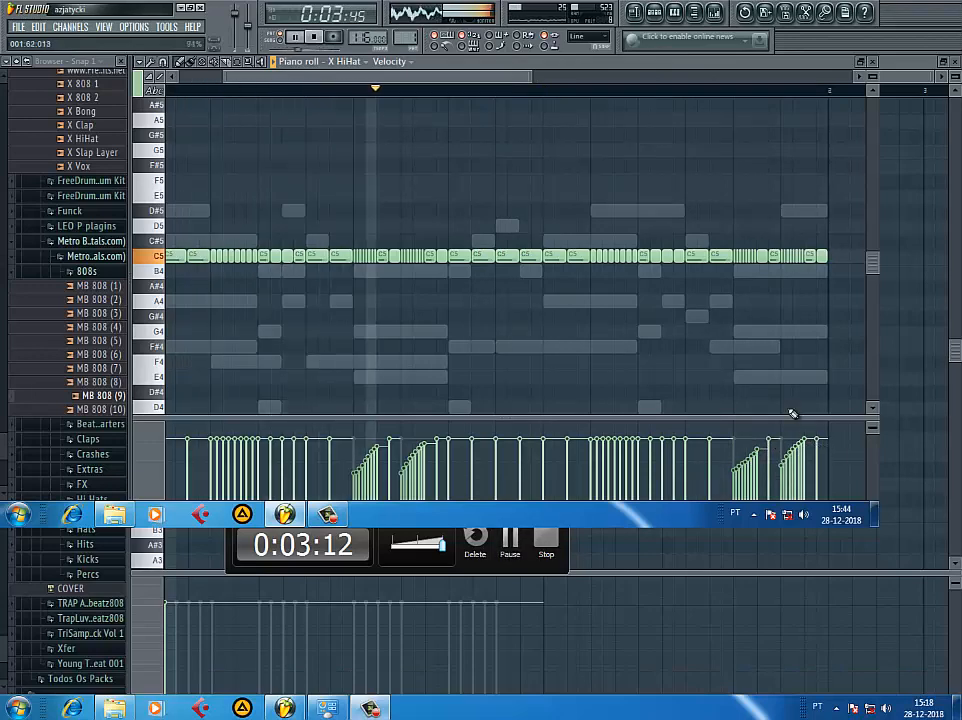
pyautogui.click(872, 60)
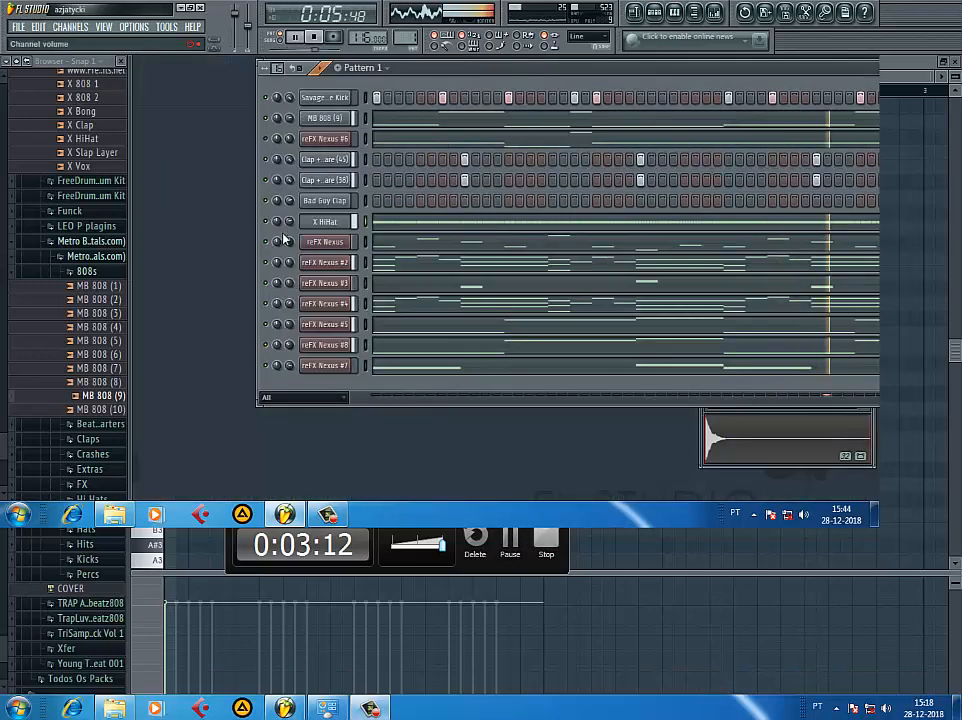
# - Send Bad Guy Clap to the piano roll, move its C5 note to step 7 and shorten it to two steps
pyautogui.rightClick(351, 204)
pyautogui.click(359, 195)
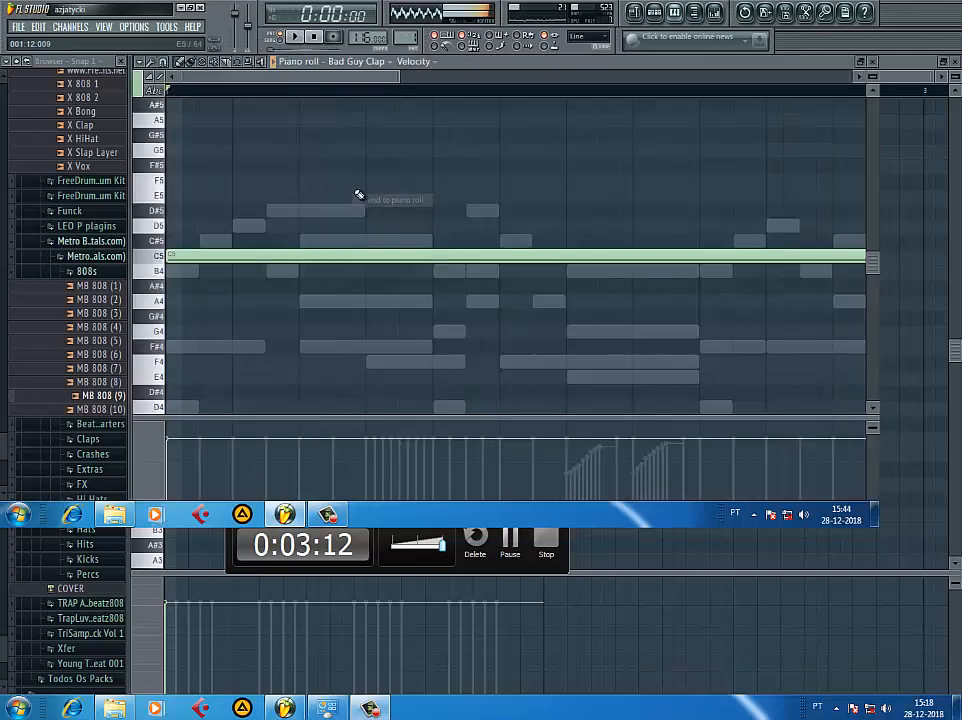
pyautogui.moveTo(400, 77); pyautogui.dragTo(506, 78)
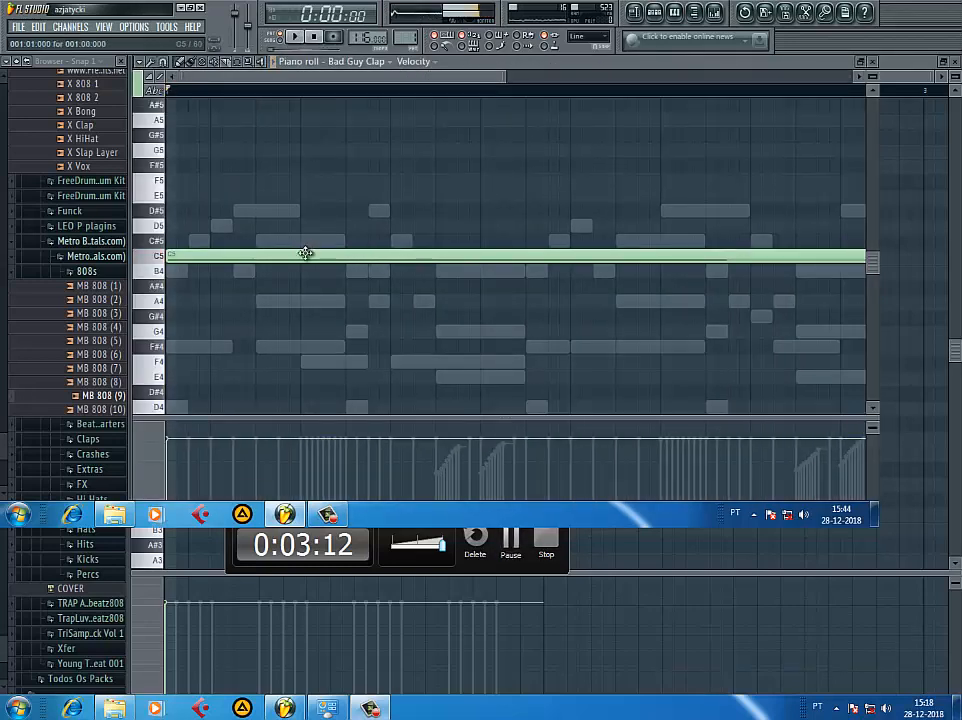
pyautogui.moveTo(359, 262); pyautogui.dragTo(391, 270)
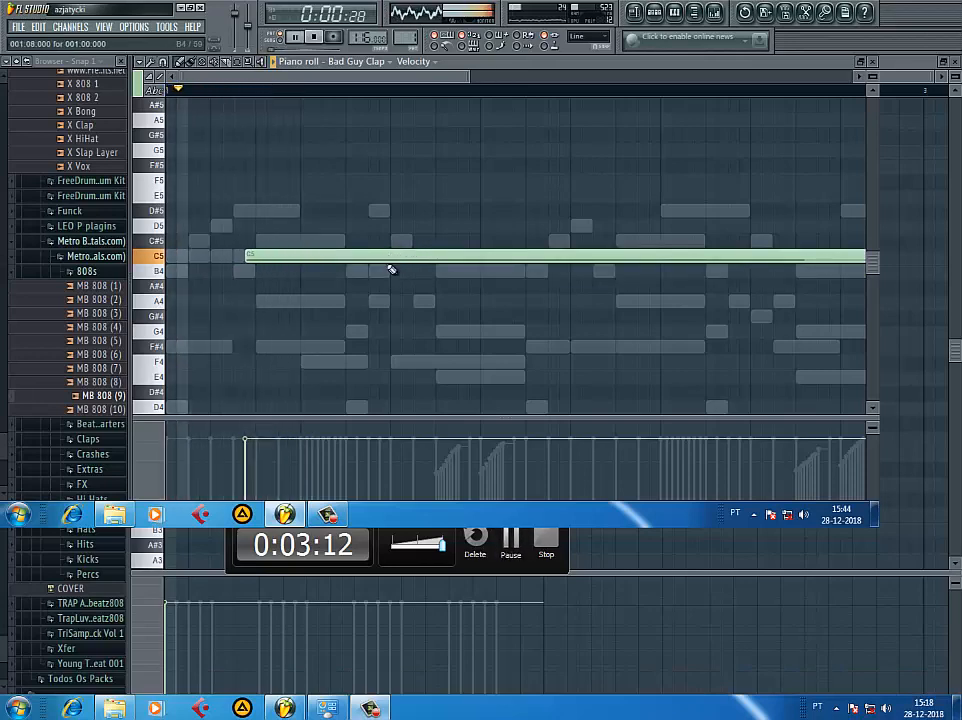
pyautogui.press('space')
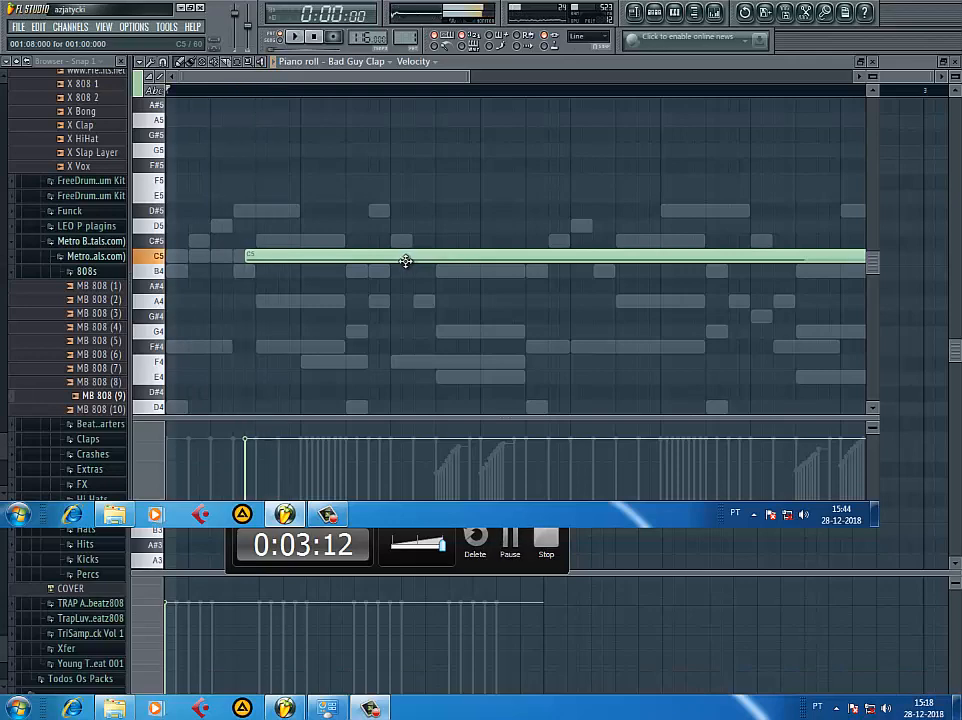
pyautogui.moveTo(470, 76); pyautogui.dragTo(624, 205)
pyautogui.press('space')
pyautogui.press('space')
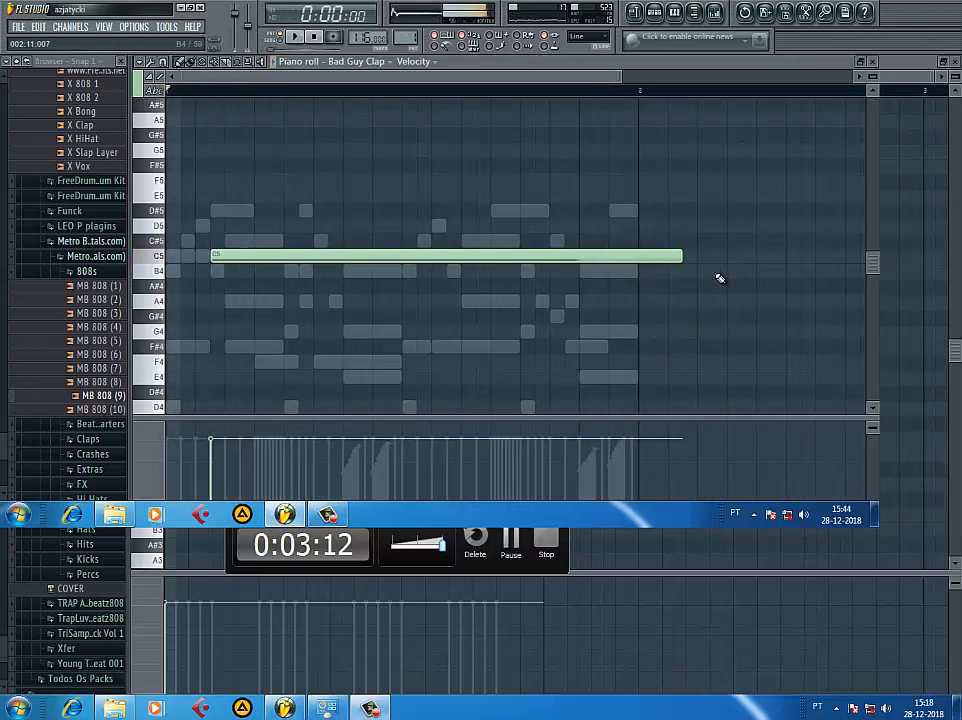
pyautogui.moveTo(693, 262); pyautogui.dragTo(224, 260)
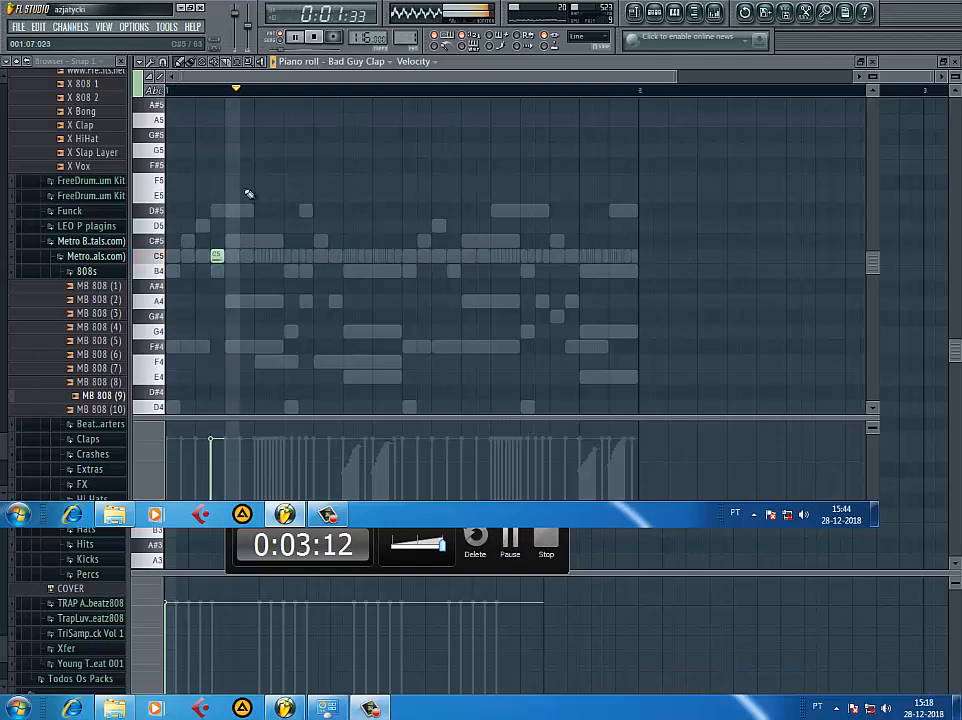
# - Add a second two-step C5 note to Bad Guy Clap at step 19 and replay the pattern
pyautogui.click(303, 259)
pyautogui.press('space')
pyautogui.press('space')
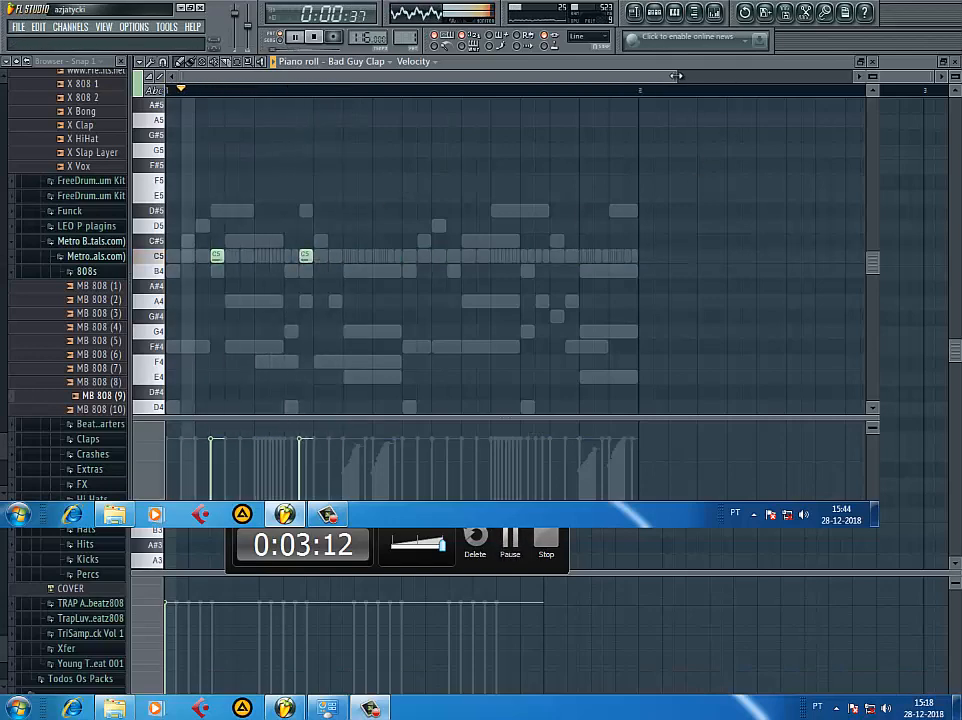
pyautogui.moveTo(677, 76); pyautogui.dragTo(371, 130)
pyautogui.press('space')
pyautogui.press('space')
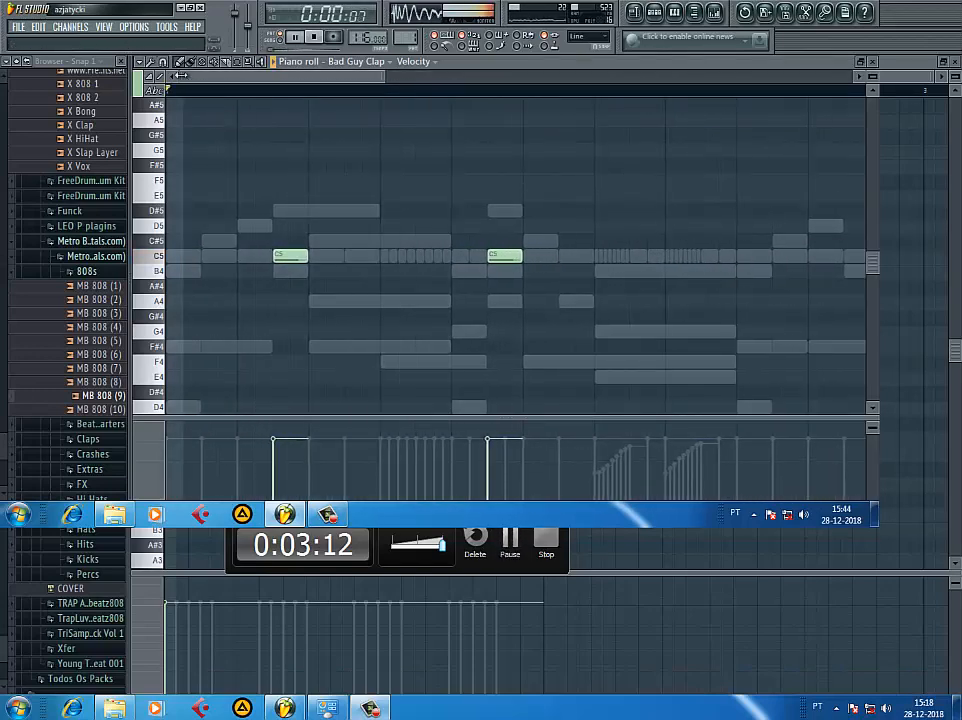
pyautogui.moveTo(182, 76); pyautogui.dragTo(256, 80)
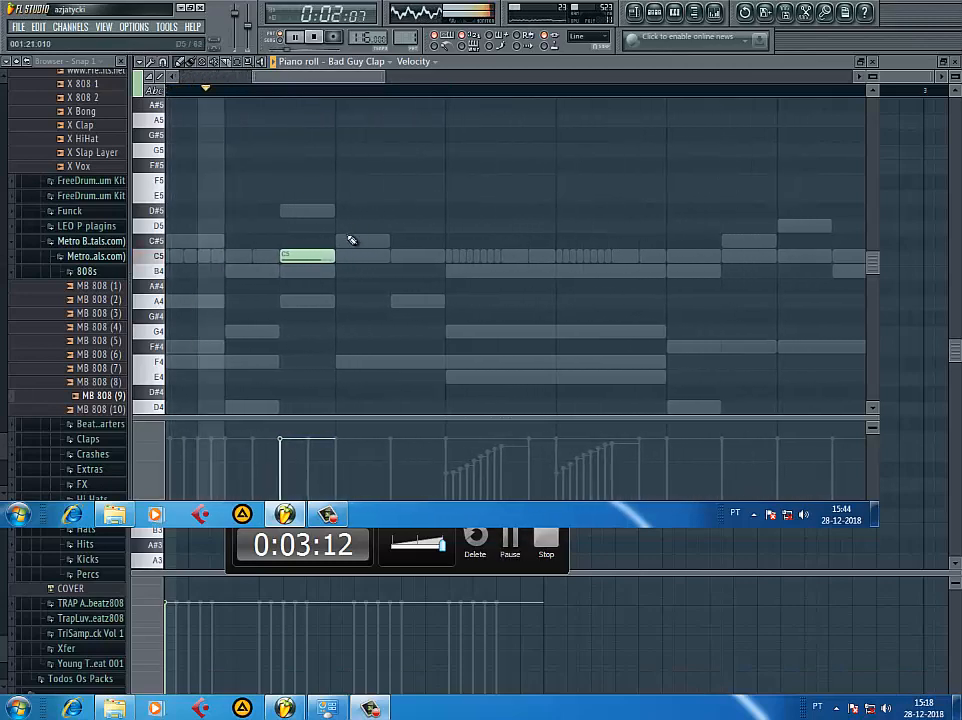
# - Shorten the Bad Guy Clap note at step 19 to one step and place another one-step C5 note at step 23 while playing
pyautogui.moveTo(328, 259); pyautogui.dragTo(309, 261)
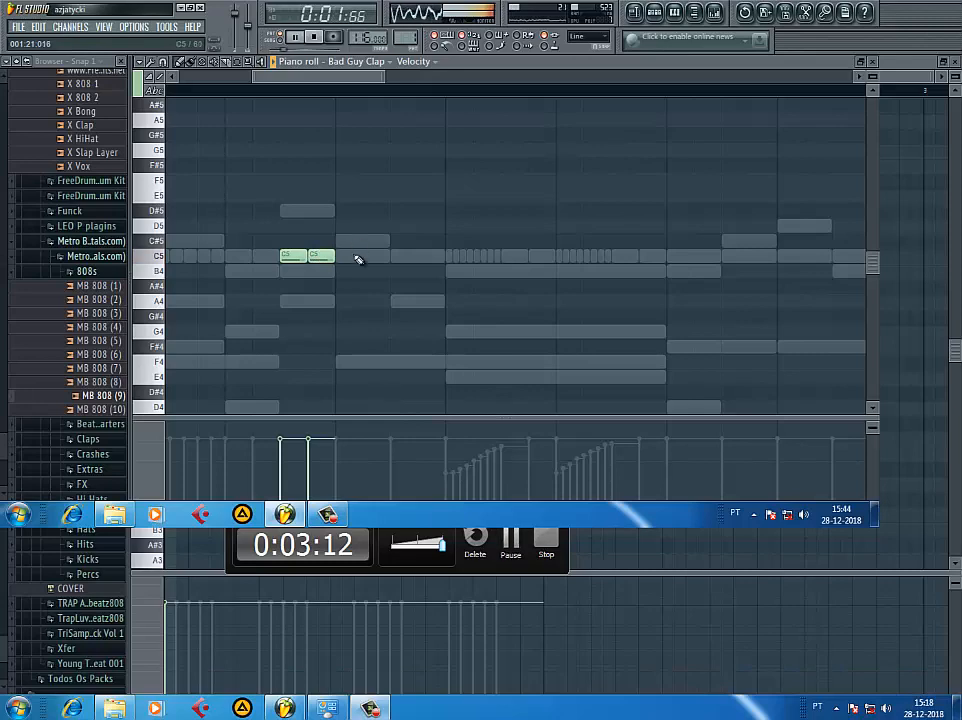
pyautogui.press('space')
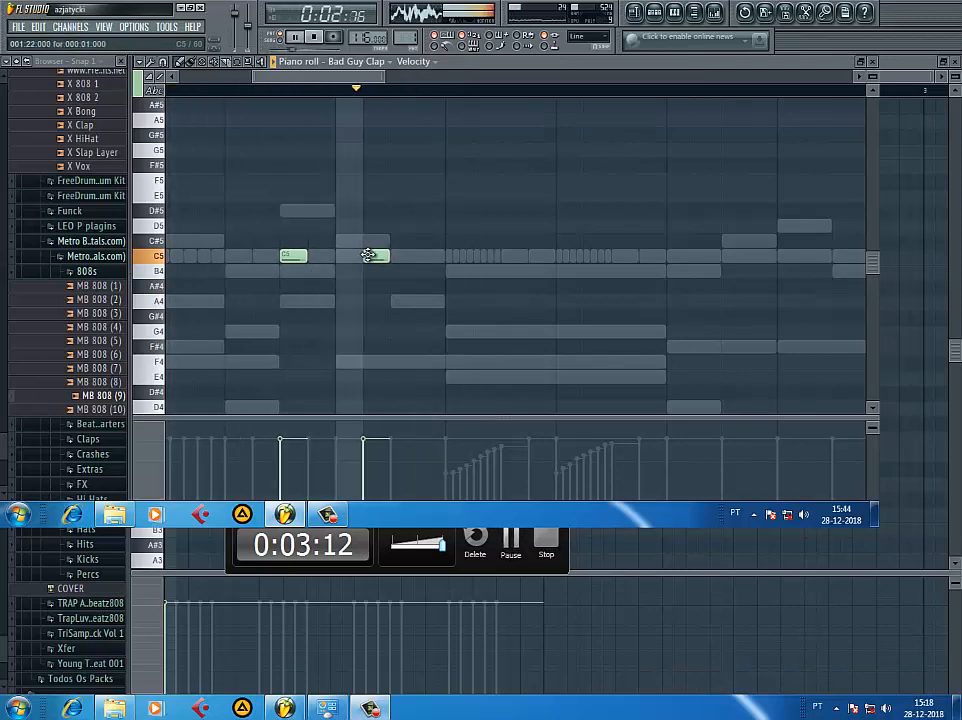
pyautogui.press('space')
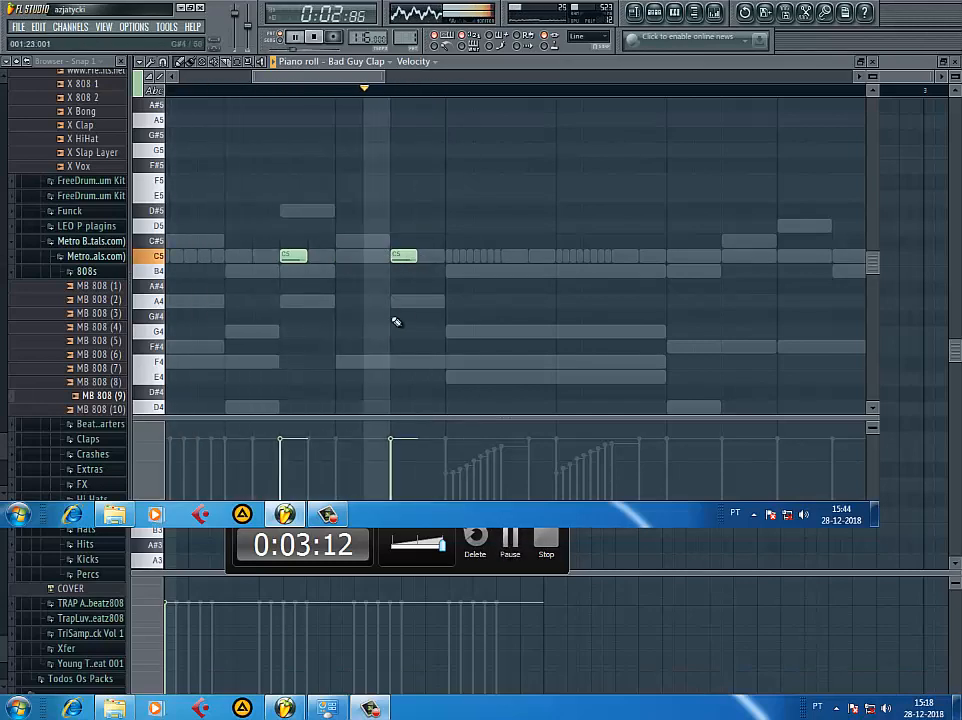
pyautogui.press('space')
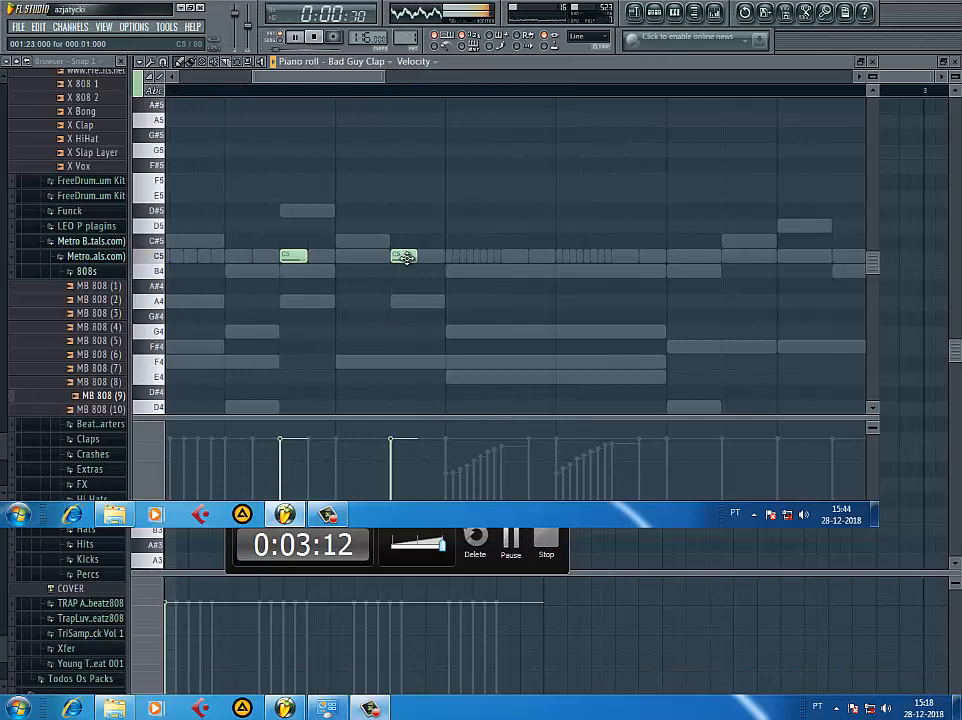
# - Chop the Bad Guy Clap note at step 19 into four quarter-step notes with the arpeggiator and ramp their velocities upward
pyautogui.doubleClick(294, 257)
pyautogui.click(448, 212)
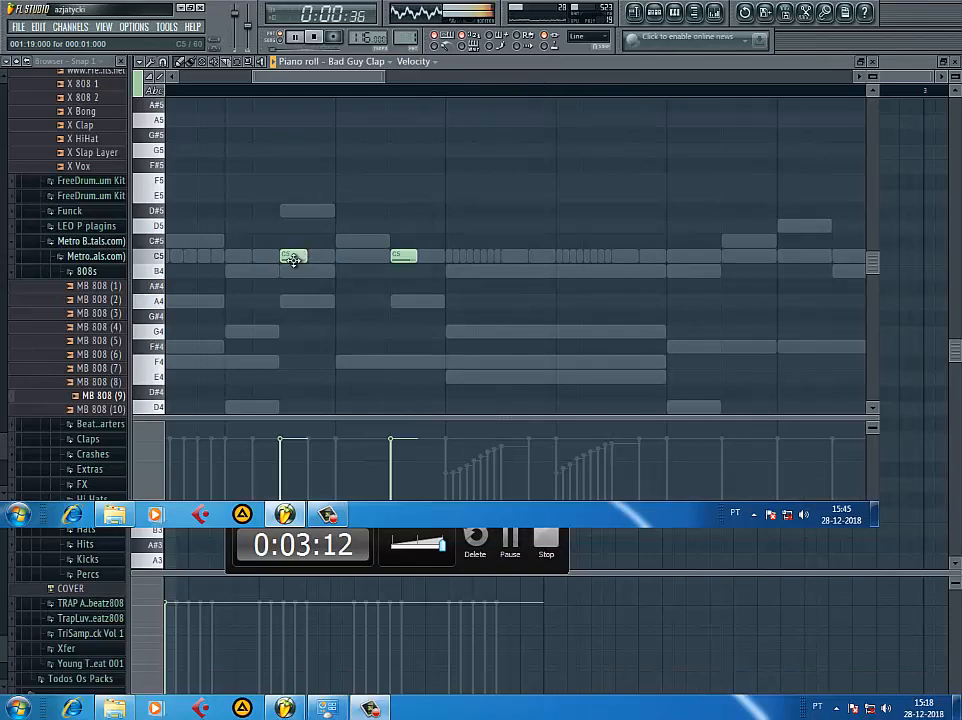
pyautogui.keyDown('ctrl'); pyautogui.click(293, 257); pyautogui.keyUp('ctrl')
pyautogui.hotkey('alt', 'a')
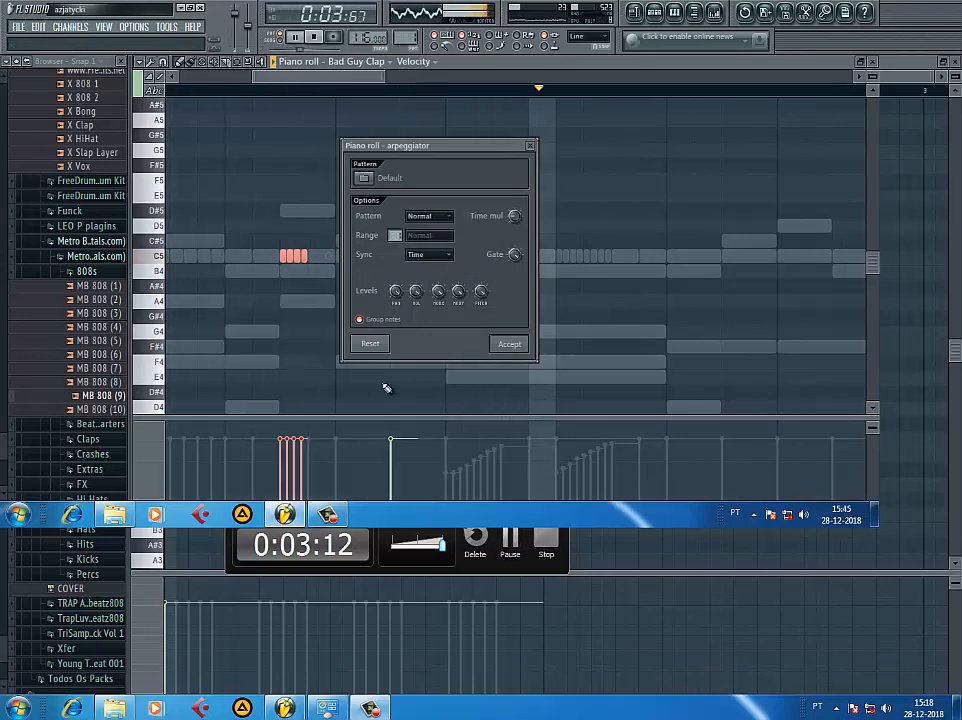
pyautogui.press('Return')
pyautogui.press('space')
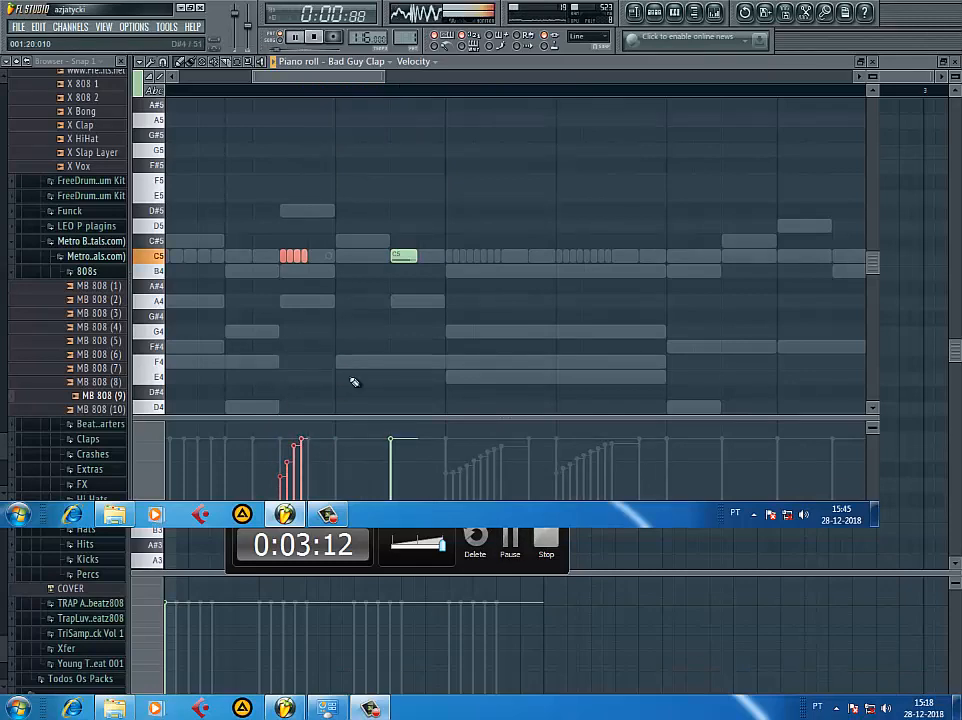
# - Try duplicating the four-note clap roll onto step 20 during playback
pyautogui.press('space')
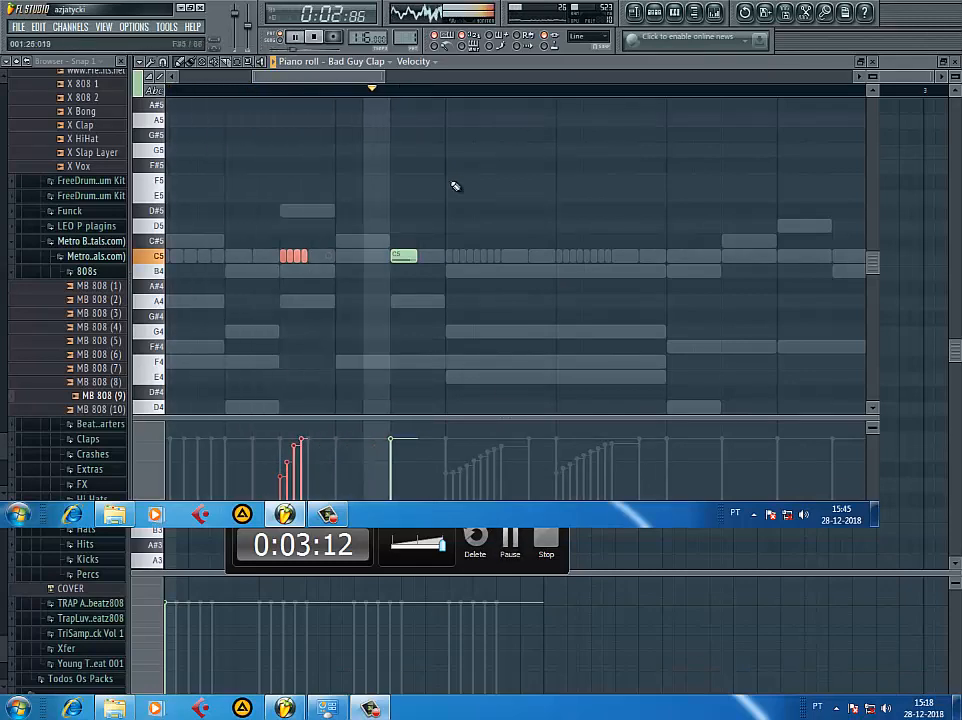
pyautogui.press('space')
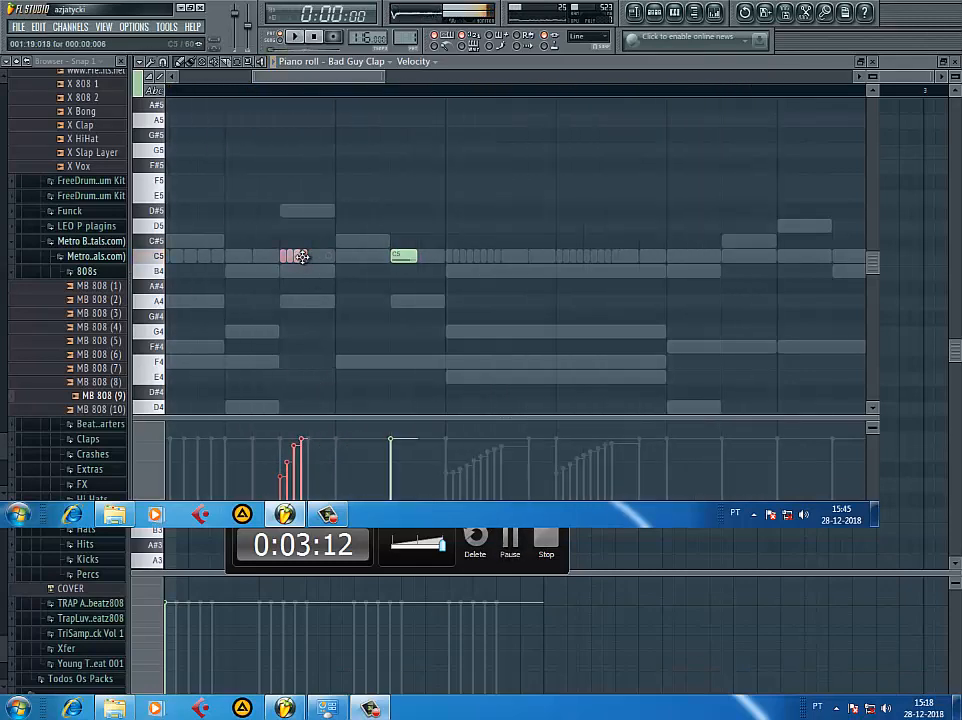
pyautogui.press('space')
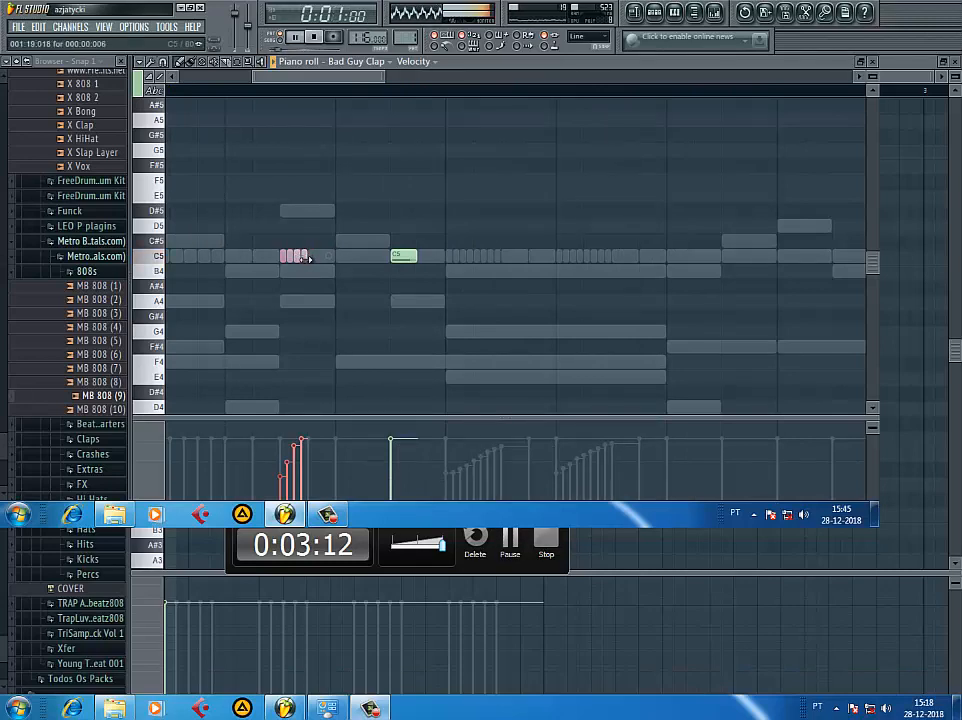
pyautogui.moveTo(308, 259); pyautogui.dragTo(333, 258)
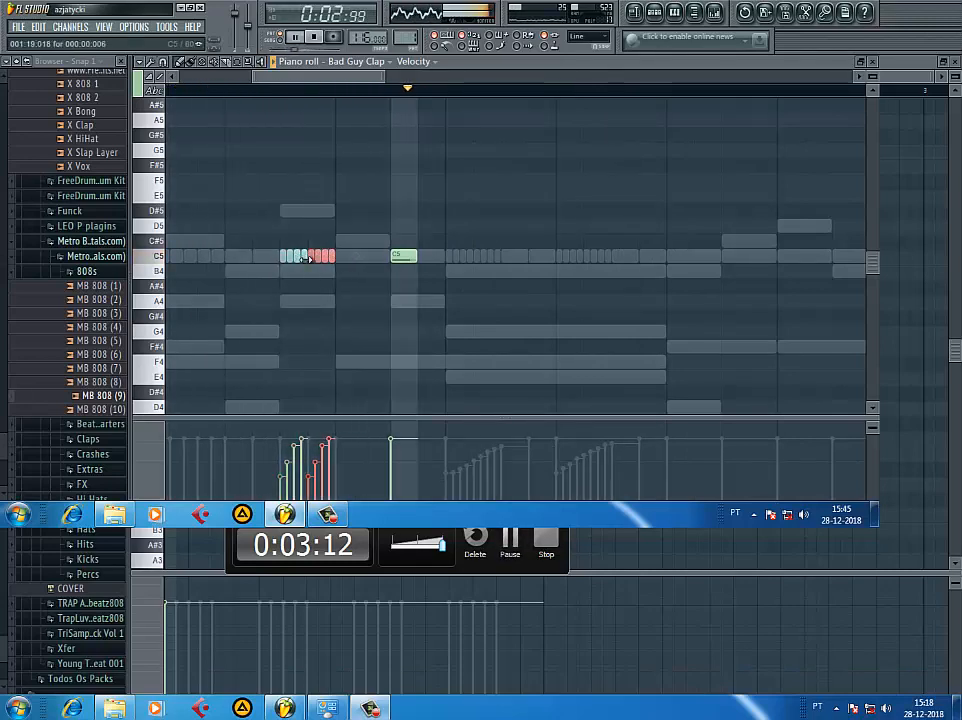
pyautogui.press('space')
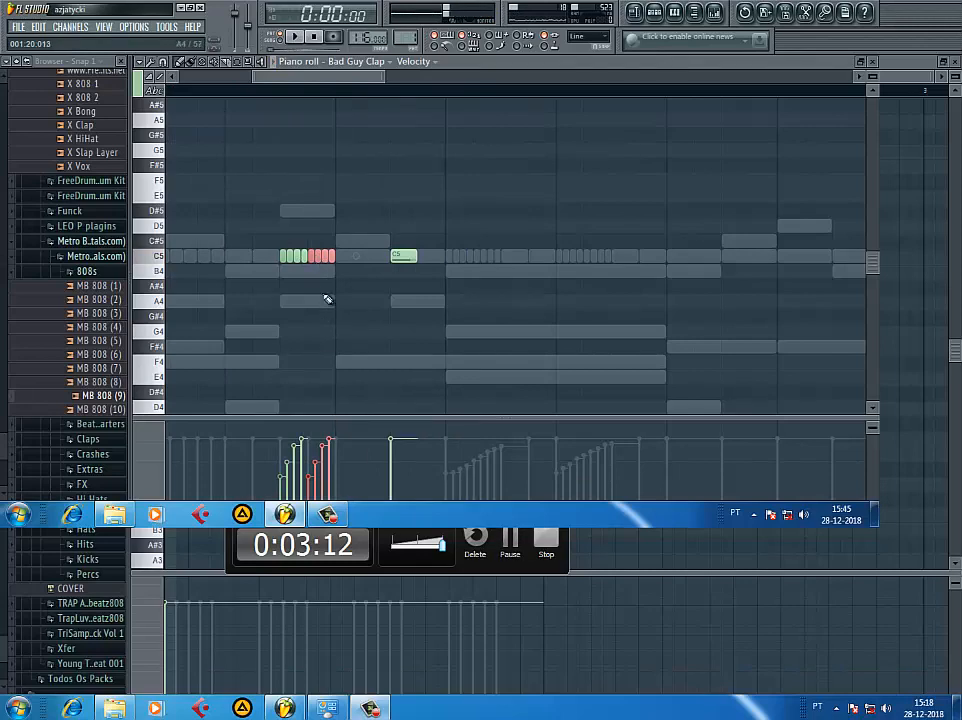
pyautogui.press('Delete')
# - Add a one-step C5 clap at step 20, arpeggiate it into four notes and ramp velocities across the whole eight-note roll
pyautogui.click(317, 259)
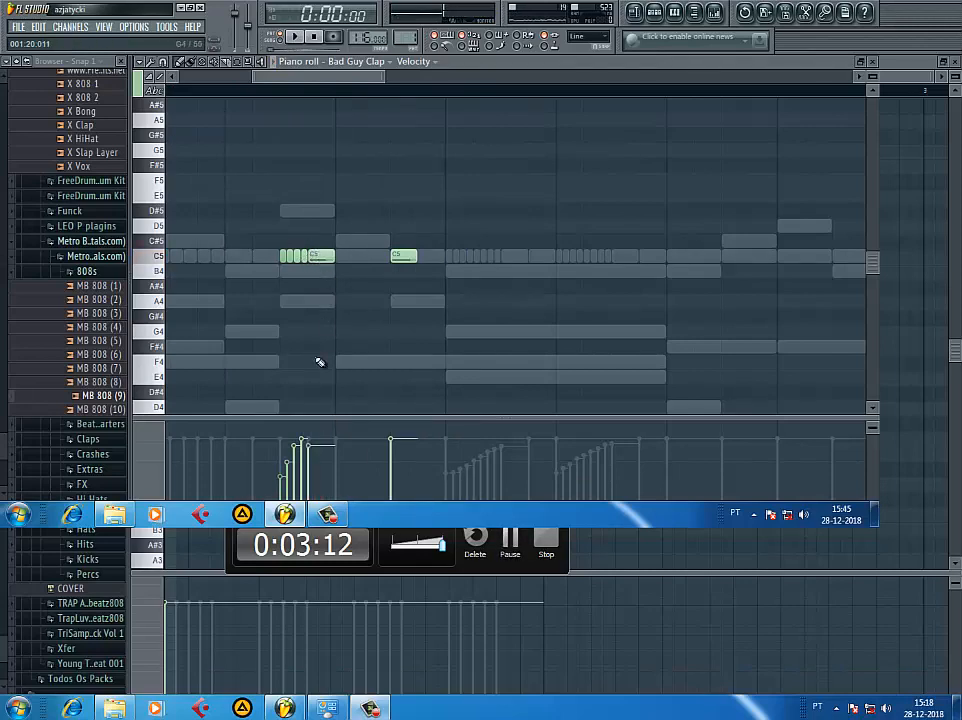
pyautogui.keyDown('ctrl'); pyautogui.click(323, 261); pyautogui.keyUp('ctrl')
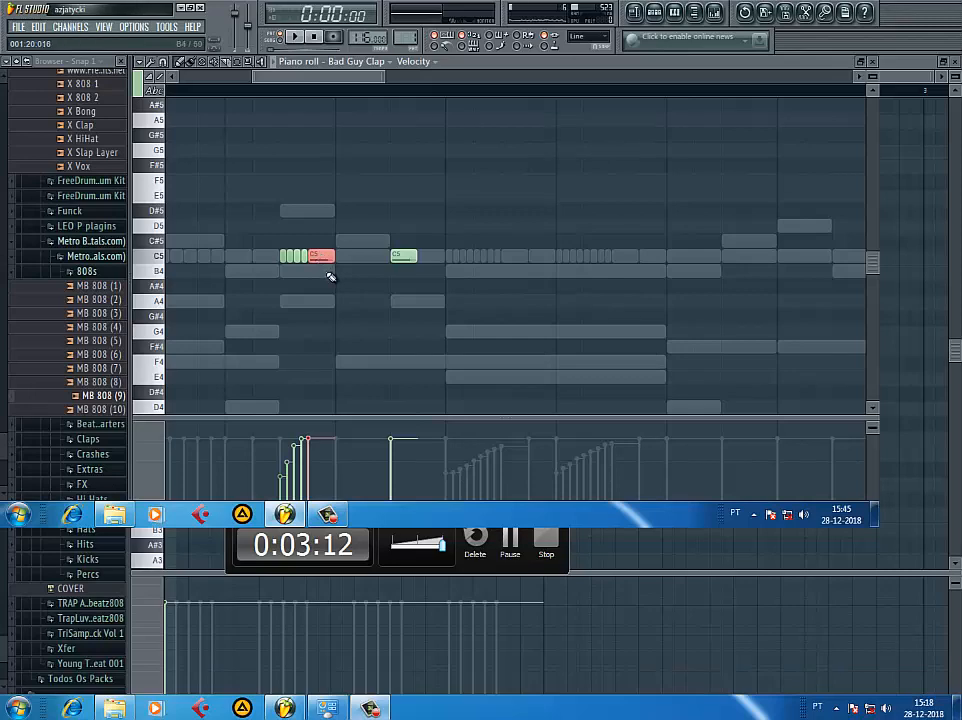
pyautogui.hotkey('alt', 'a')
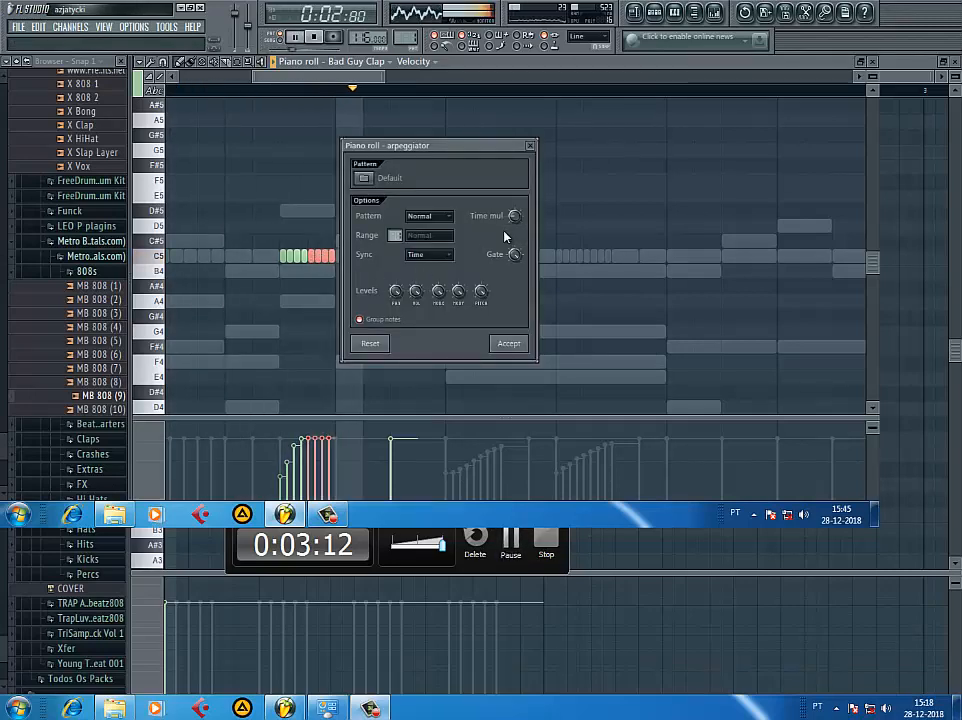
pyautogui.click(509, 345)
pyautogui.press('space')
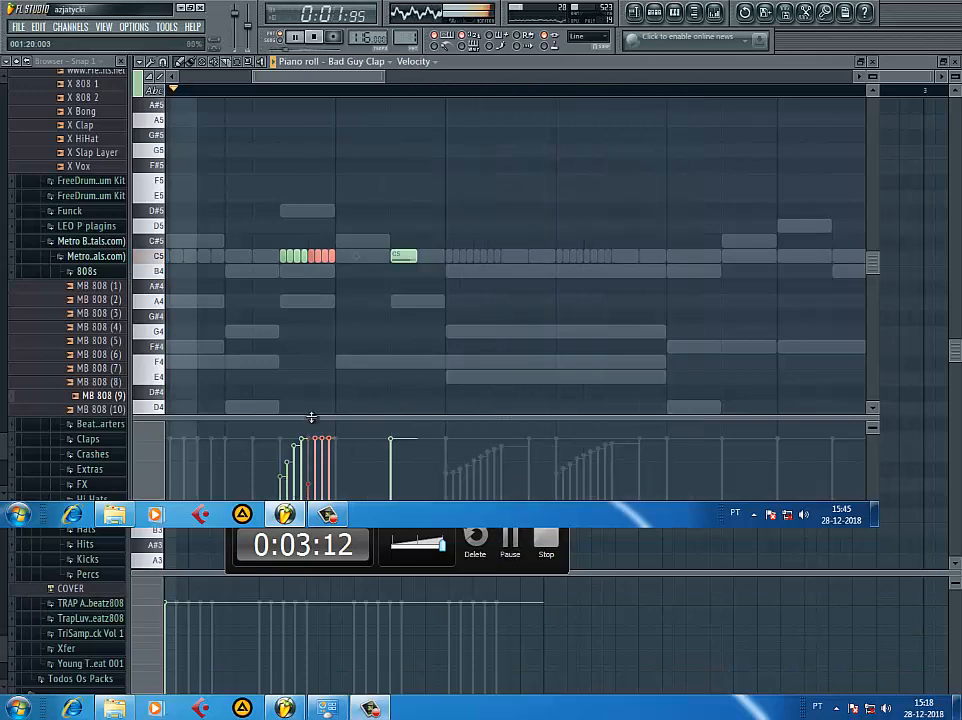
pyautogui.hotkey('ctrl', 'z')
pyautogui.press('space')
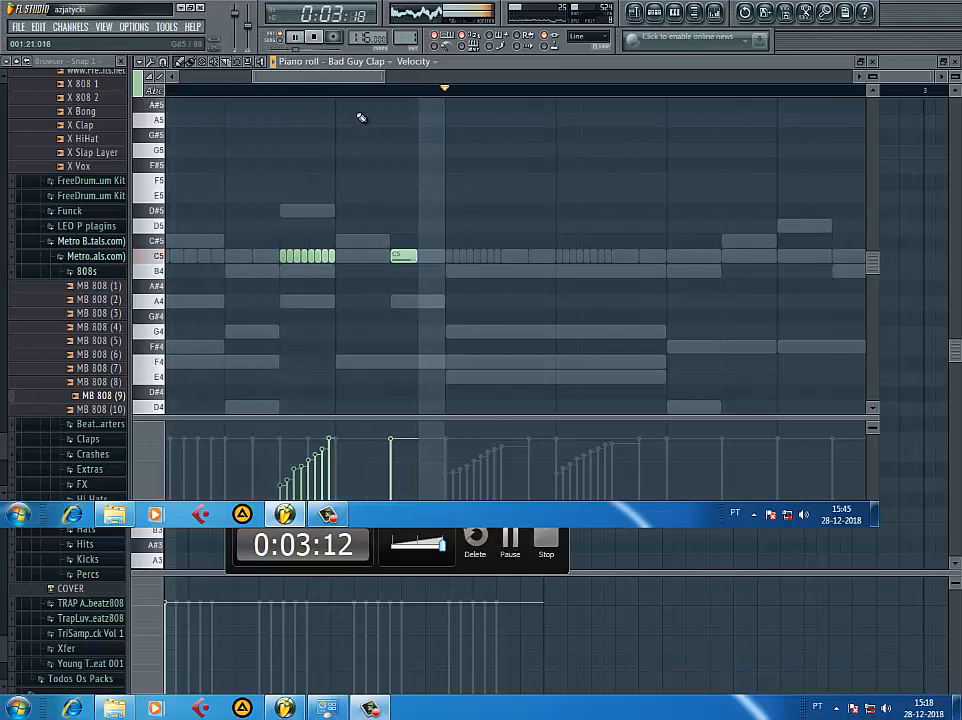
pyautogui.press('space')
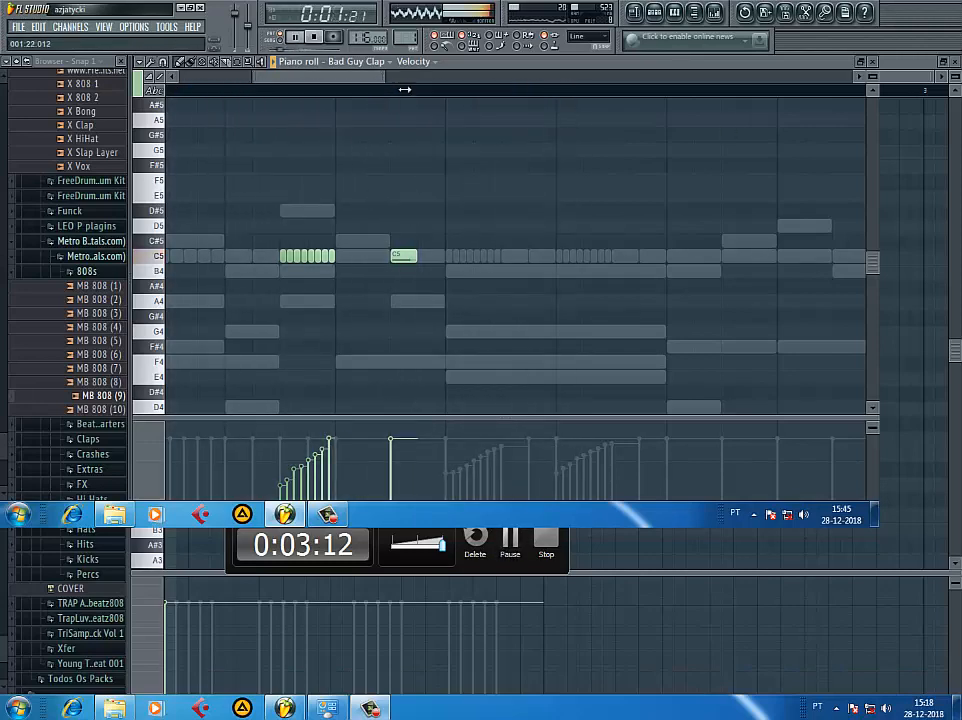
# - Duplicate the clap phrase and delete the copied roll and last note, keeping only the two-step C5 copy at step 24
pyautogui.moveTo(378, 85); pyautogui.dragTo(623, 303)
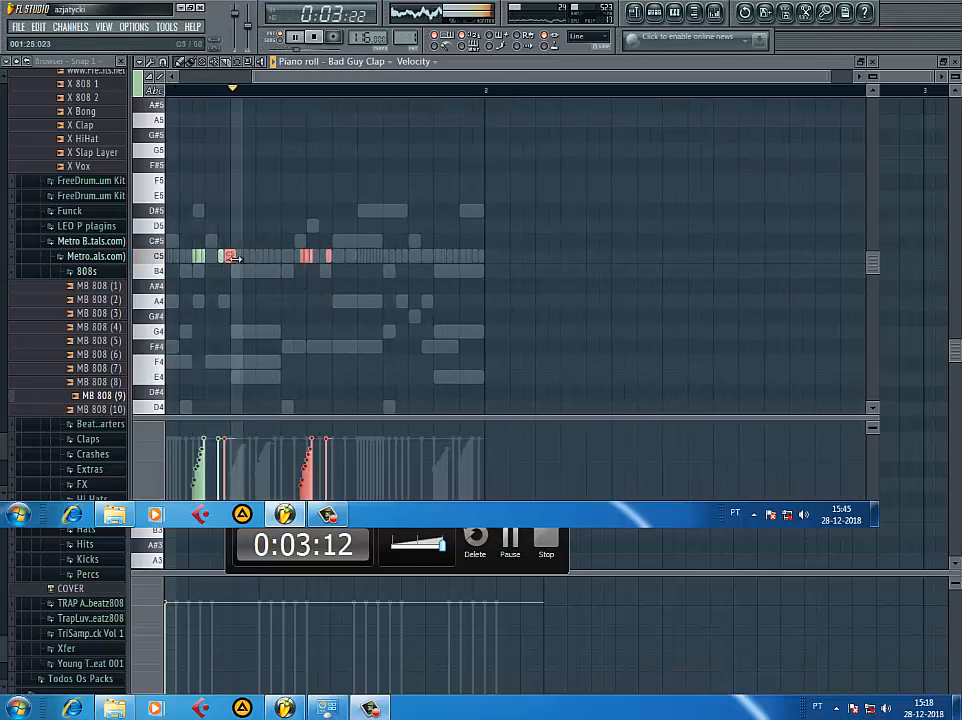
pyautogui.press('space')
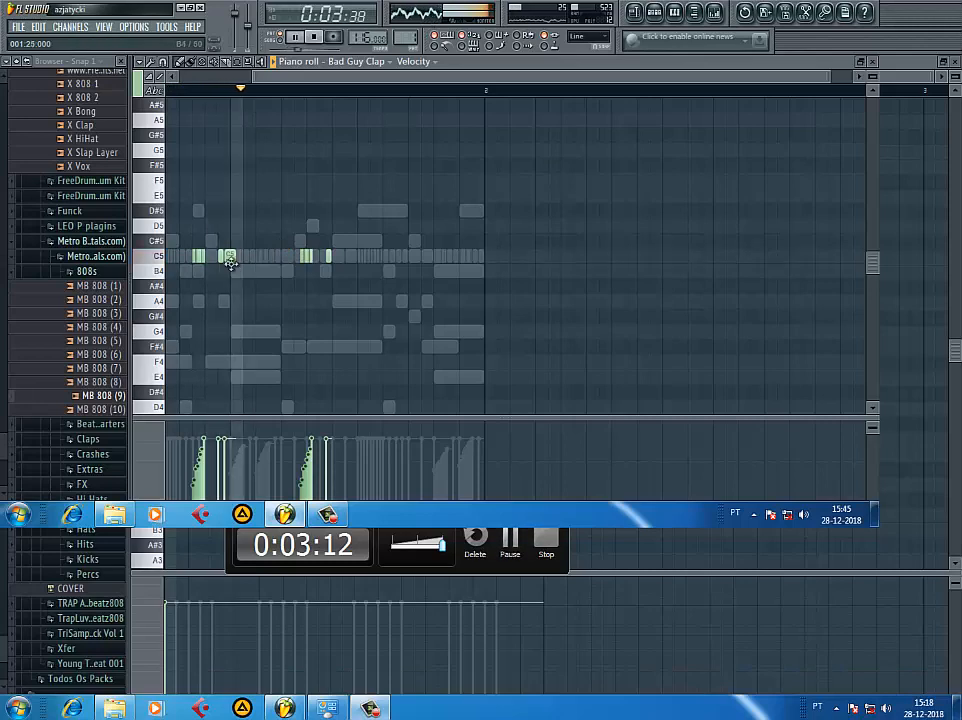
pyautogui.press('space')
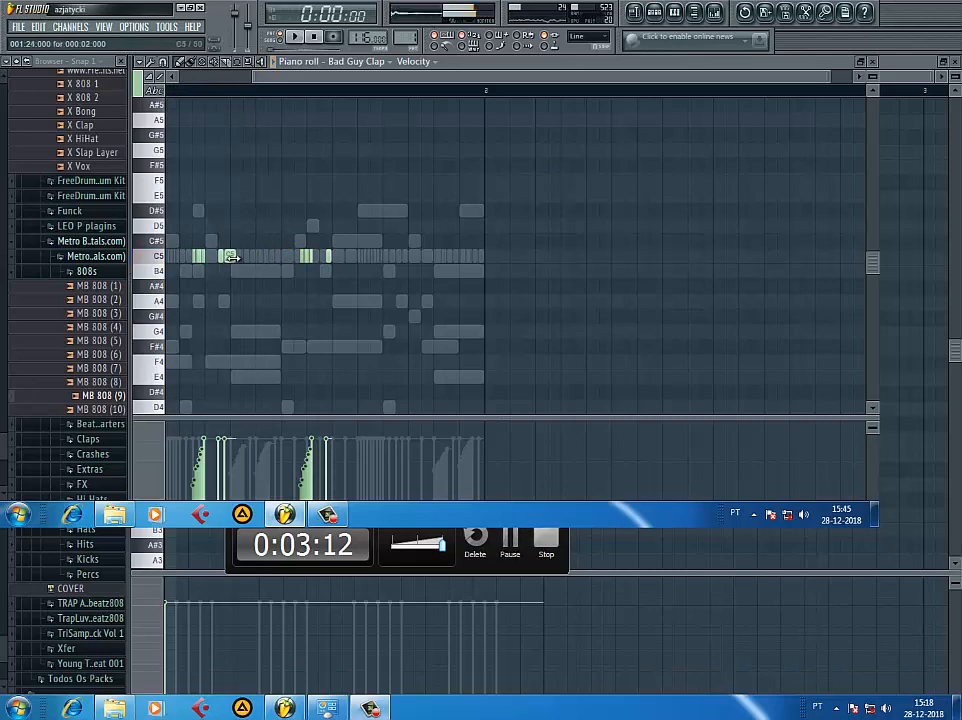
pyautogui.rightClick(303, 258)
pyautogui.rightClick(327, 258)
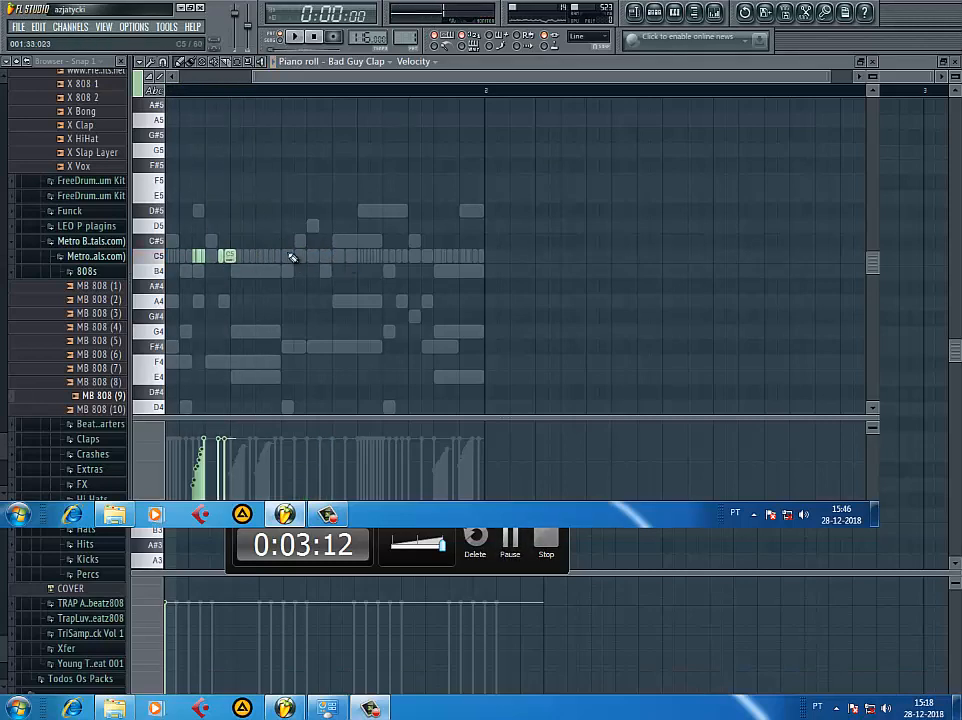
# - Try duplicating the full clap phrase further along the pattern and shifting the copy to start at step 40
pyautogui.press('space')
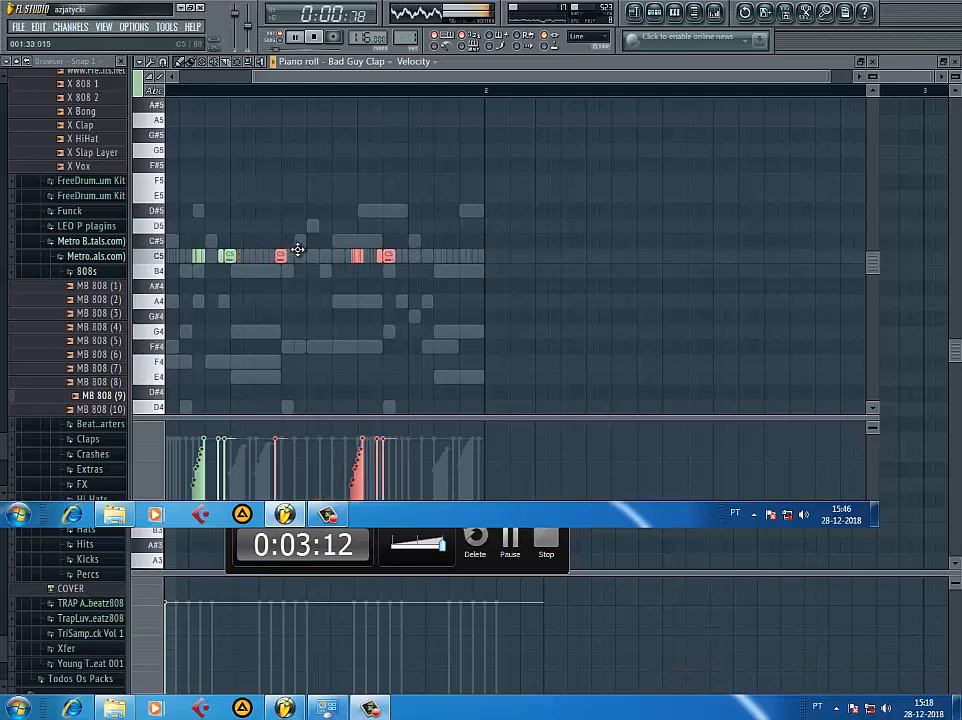
pyautogui.moveTo(326, 248); pyautogui.dragTo(329, 247)
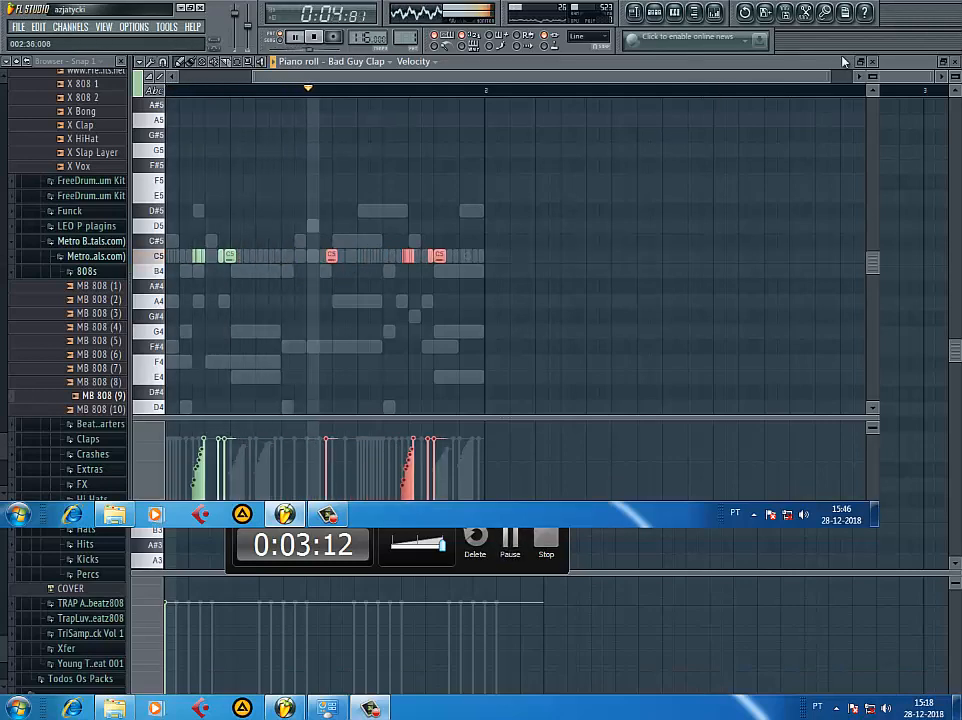
pyautogui.moveTo(836, 77); pyautogui.dragTo(565, 193)
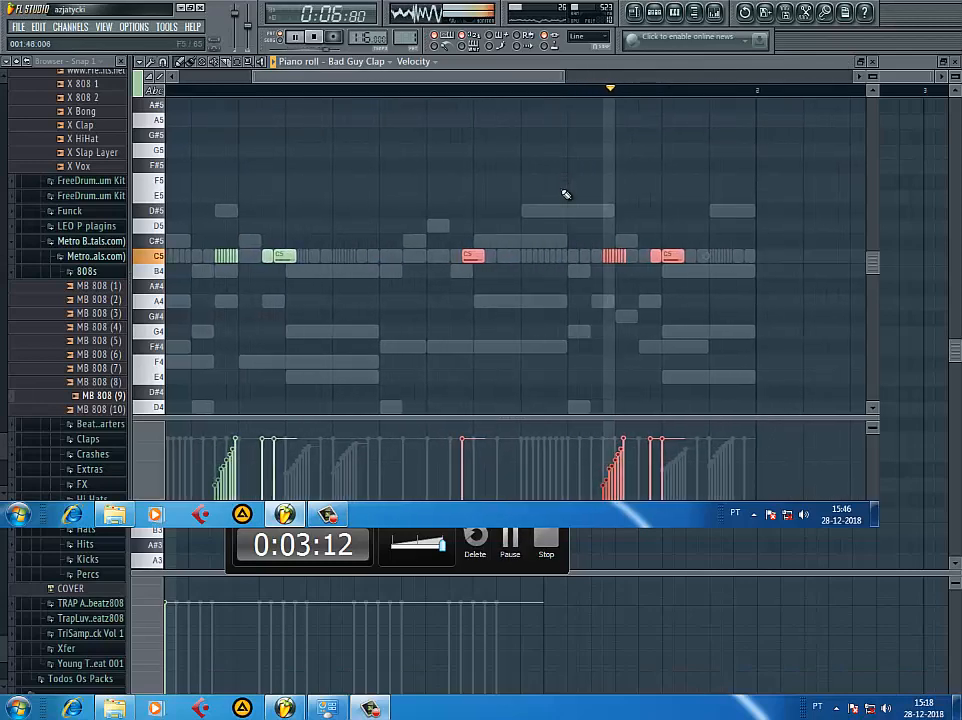
pyautogui.press('Delete')
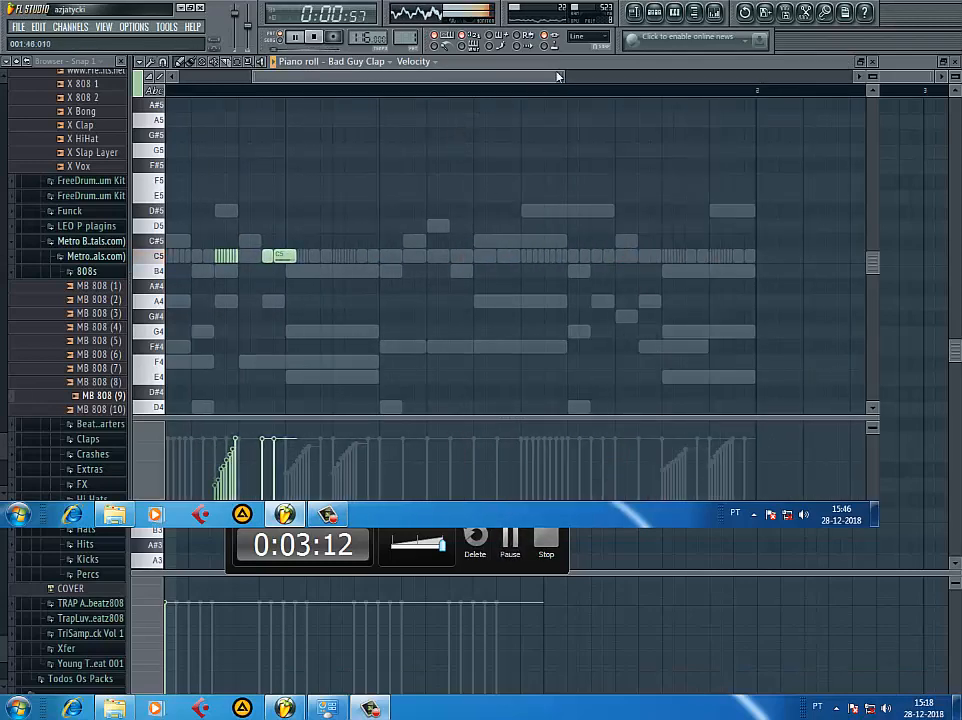
# - Shorten the clap note at step 24 to one step and duplicate the whole Bad Guy Clap phrase
pyautogui.moveTo(564, 77); pyautogui.dragTo(356, 178)
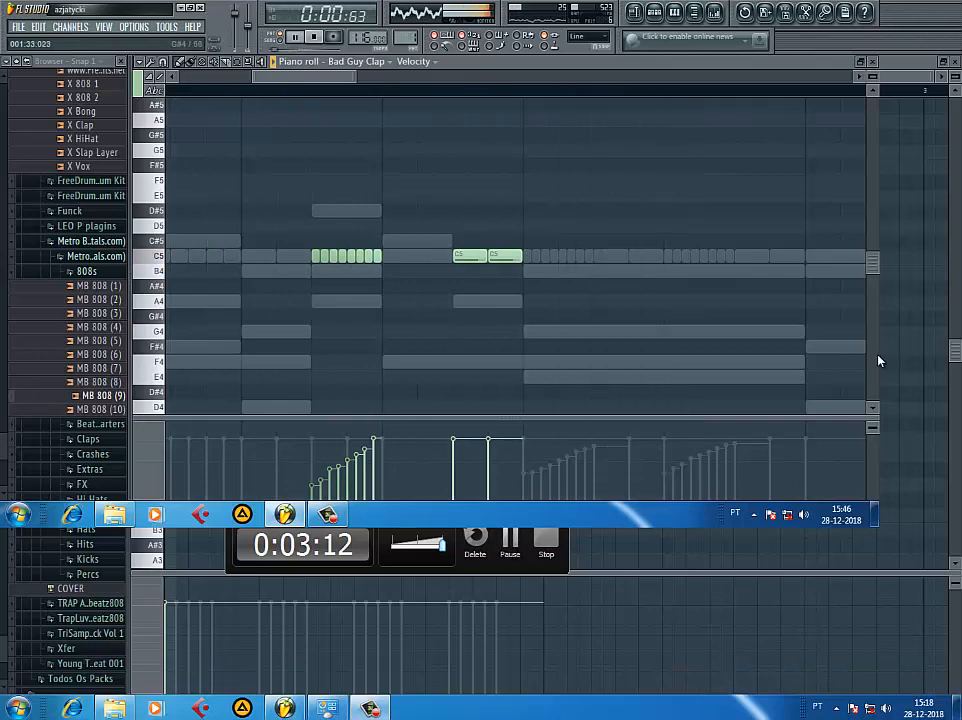
pyautogui.hotkey('ctrl', 'b')
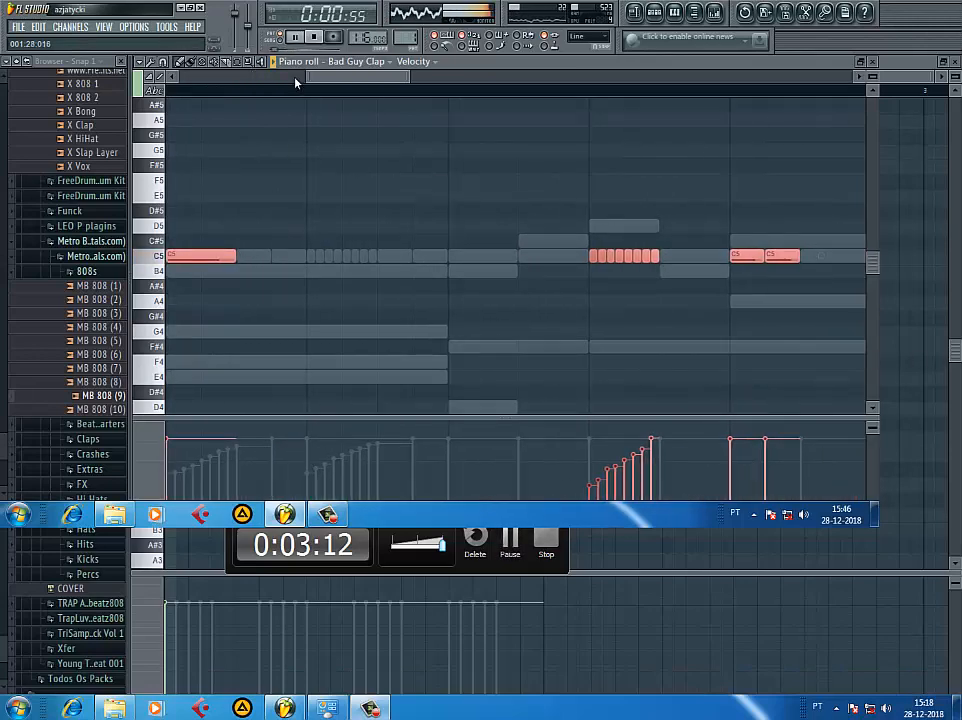
pyautogui.press('space')
# - Lower the copied clap phrase to B4, align it to start at step 39, and close the piano roll
pyautogui.moveTo(231, 257); pyautogui.dragTo(793, 271)
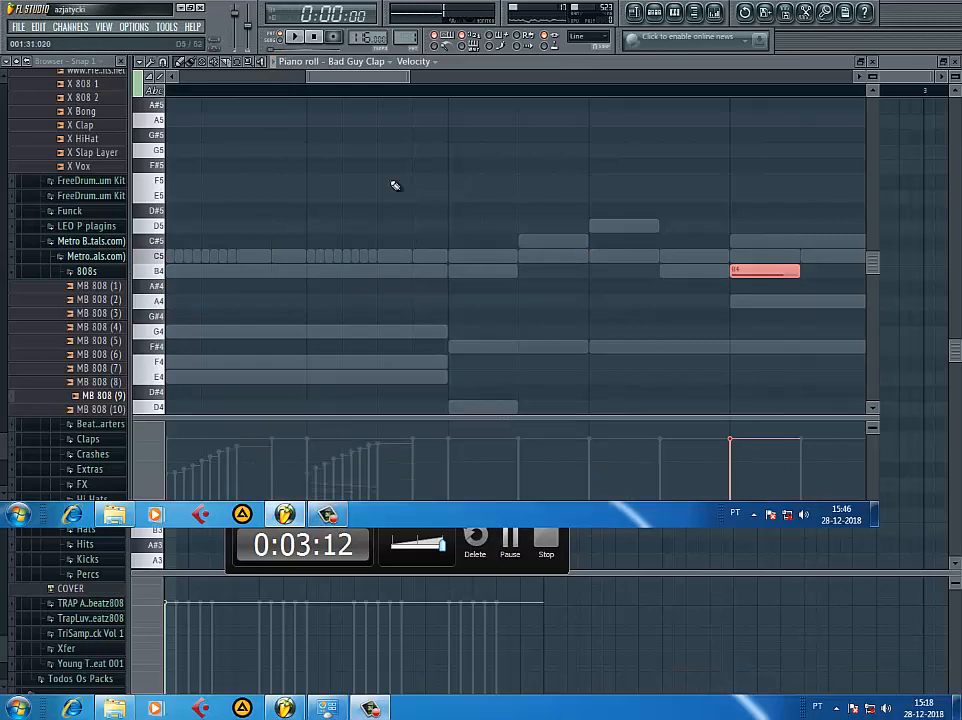
pyautogui.moveTo(406, 75); pyautogui.dragTo(554, 148)
pyautogui.press('space')
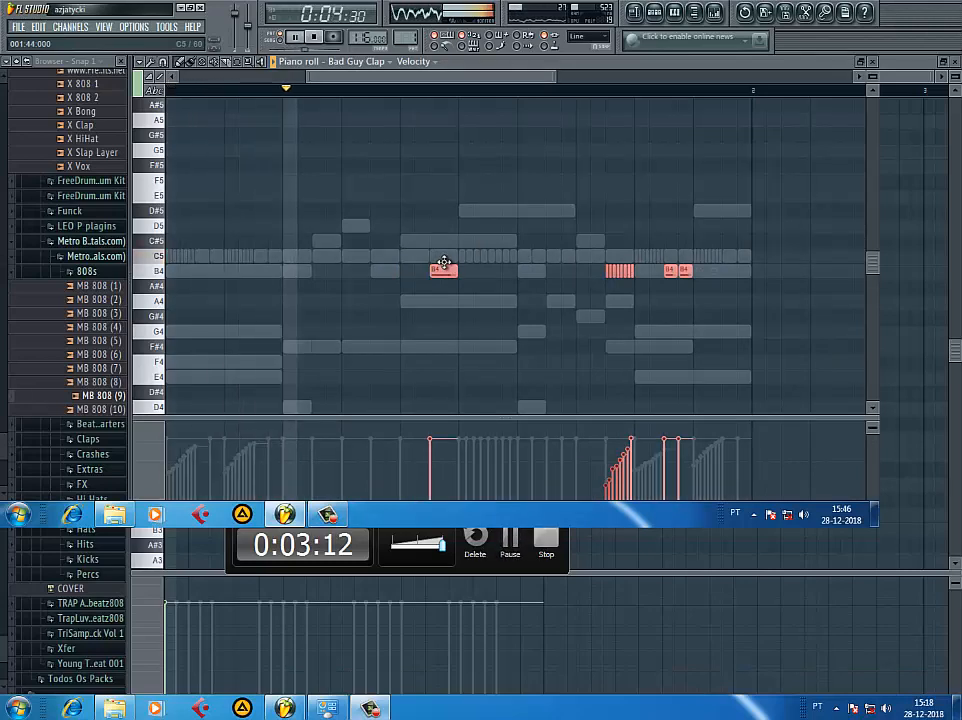
pyautogui.moveTo(443, 262); pyautogui.dragTo(372, 268)
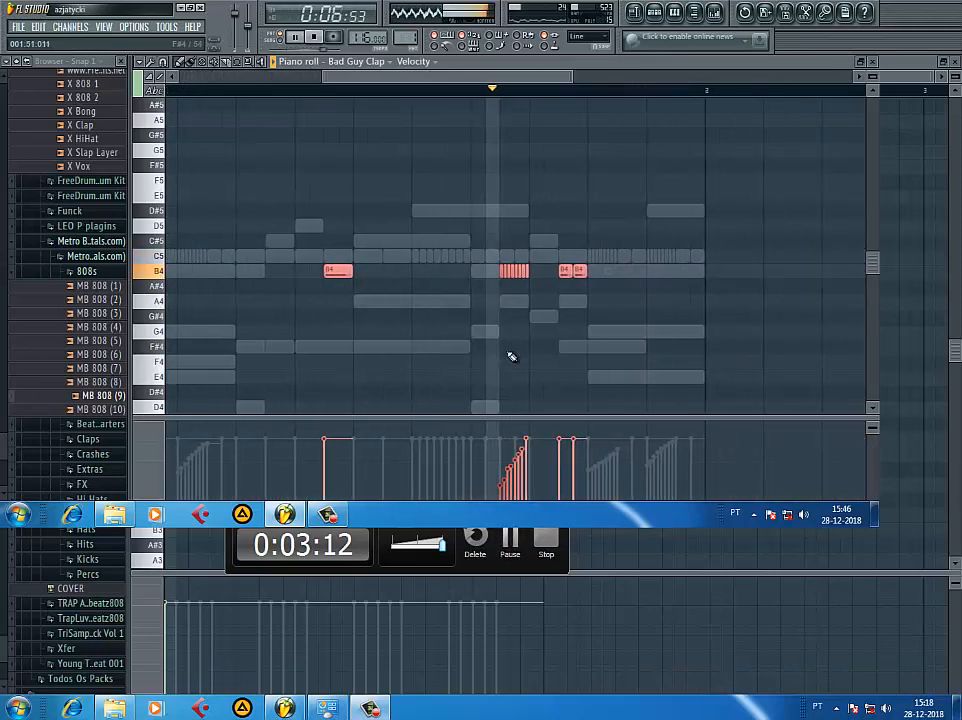
pyautogui.keyDown('ctrl'); pyautogui.click(532, 350); pyautogui.keyUp('ctrl')
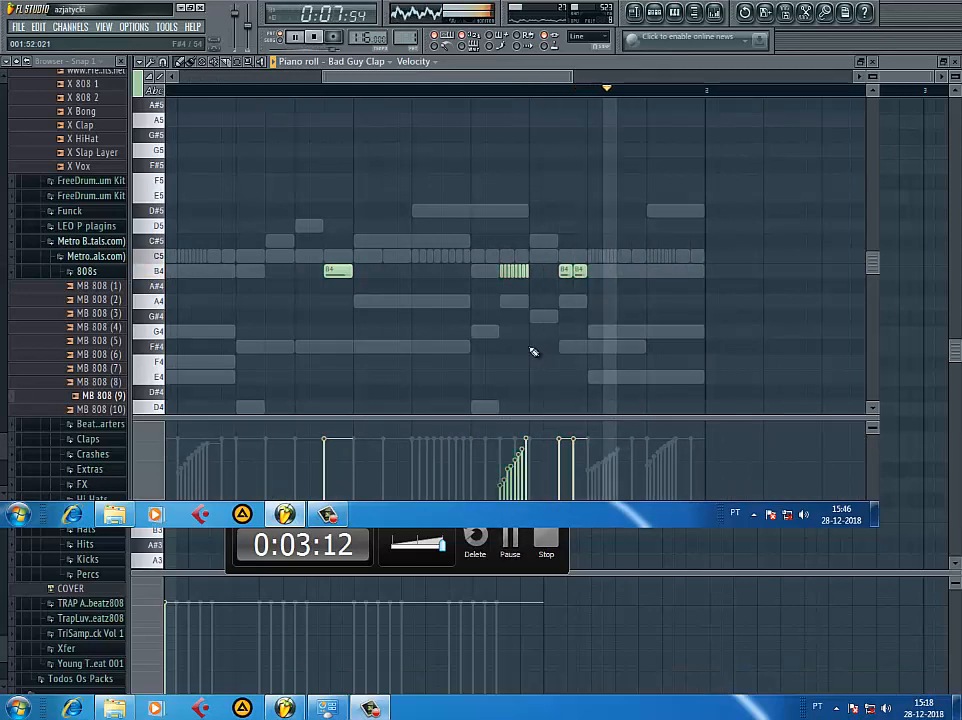
pyautogui.click(874, 62)
pyautogui.click(318, 518)
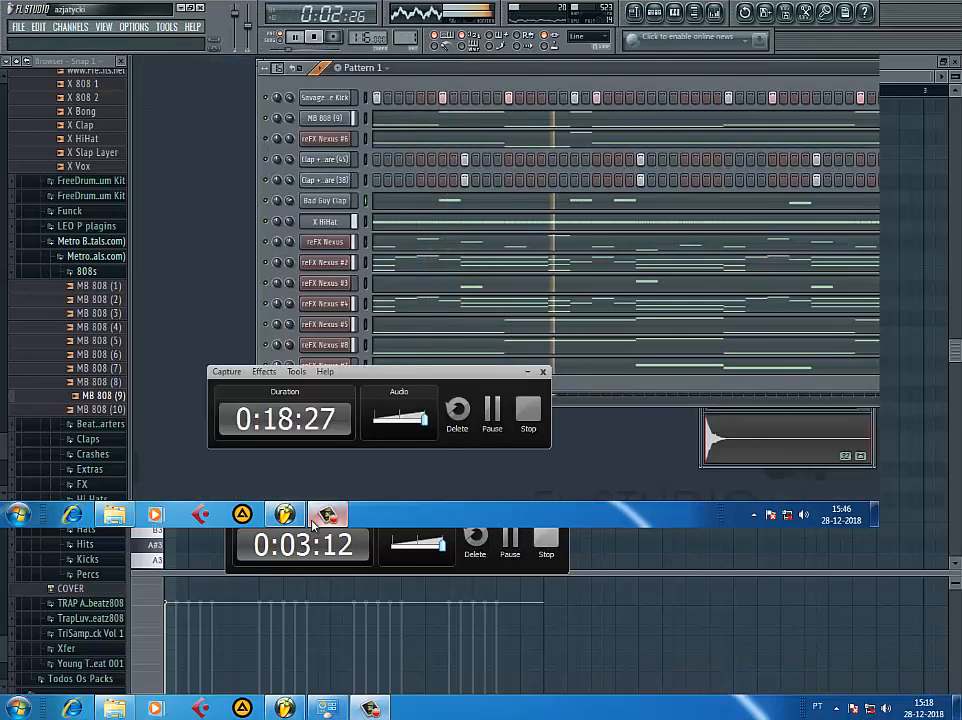
pyautogui.click(495, 418)
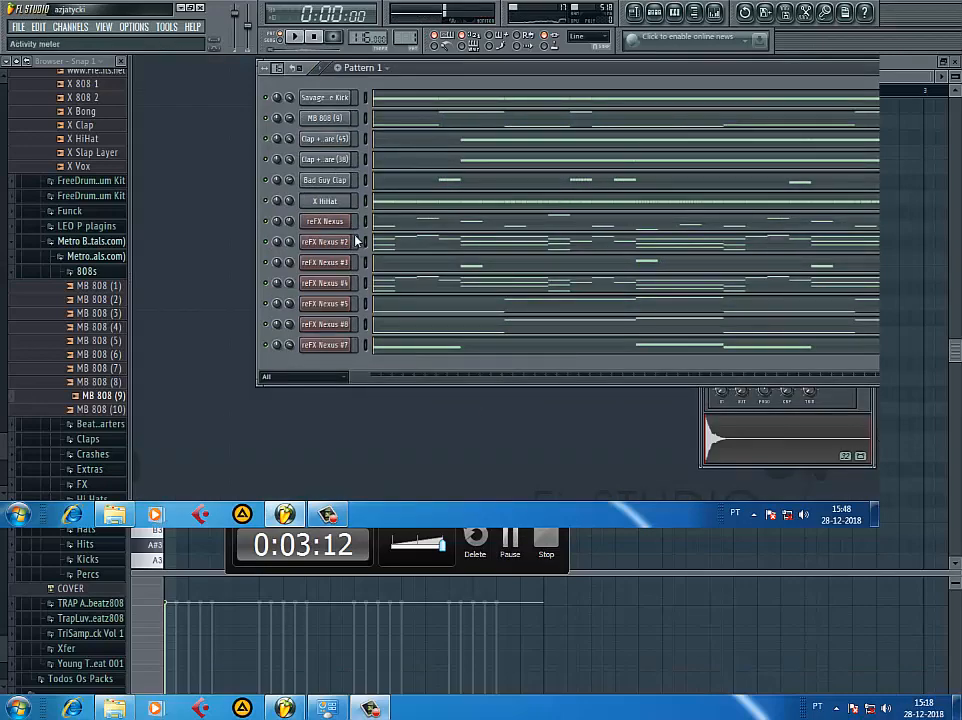
# - Play Pattern 1, close the browser and the sample's channel settings, and reposition the step sequencer so all its channels fit in view
pyautogui.click(295, 36)
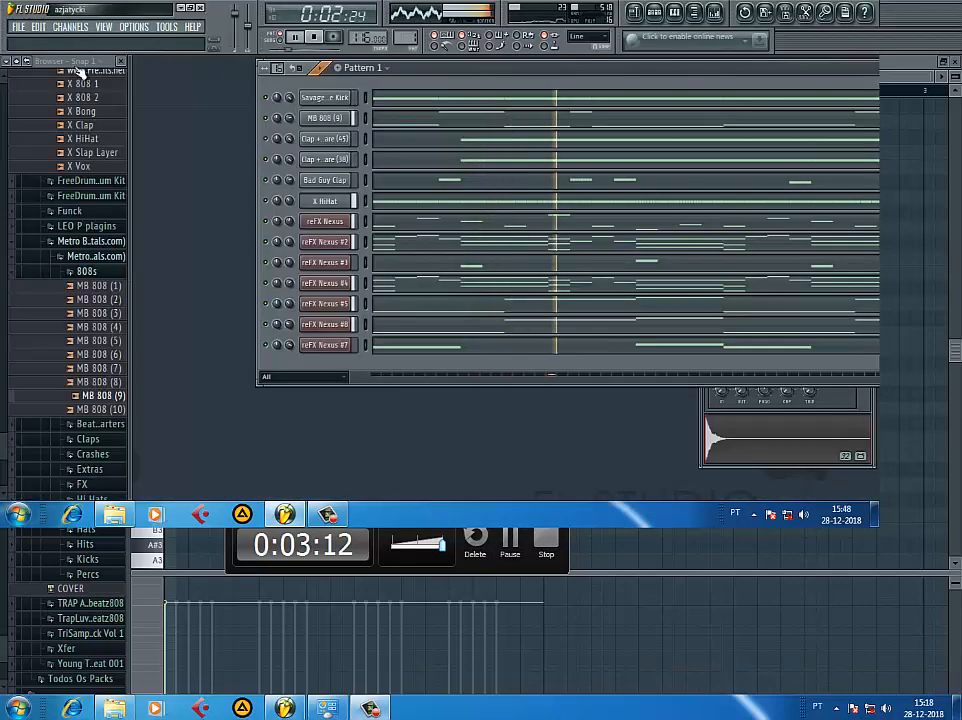
pyautogui.click(122, 61)
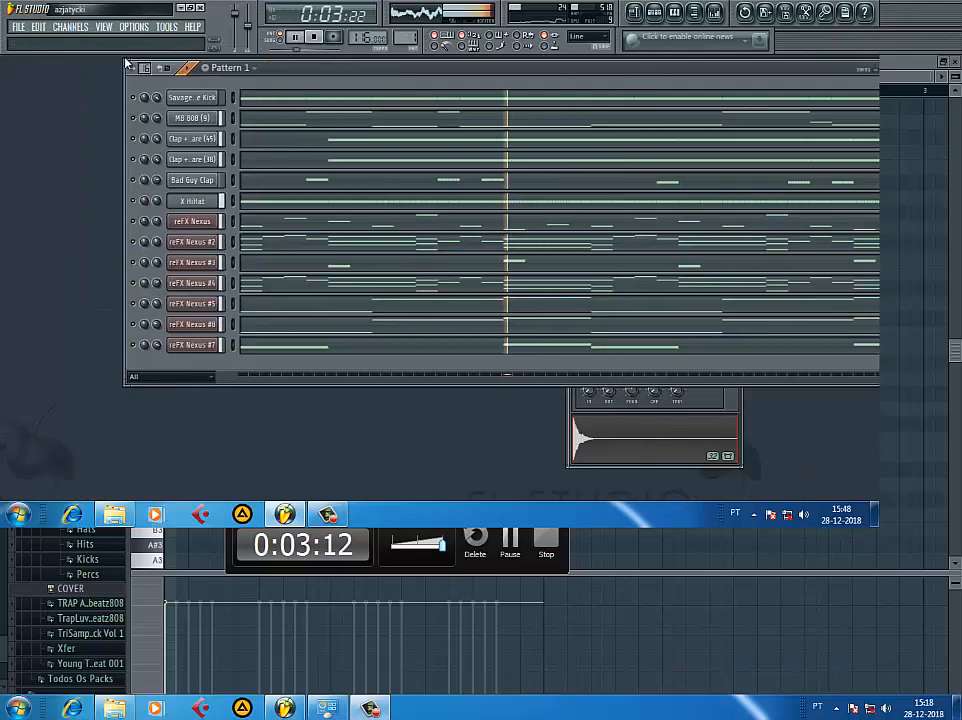
pyautogui.click(738, 430)
pyautogui.click(740, 101)
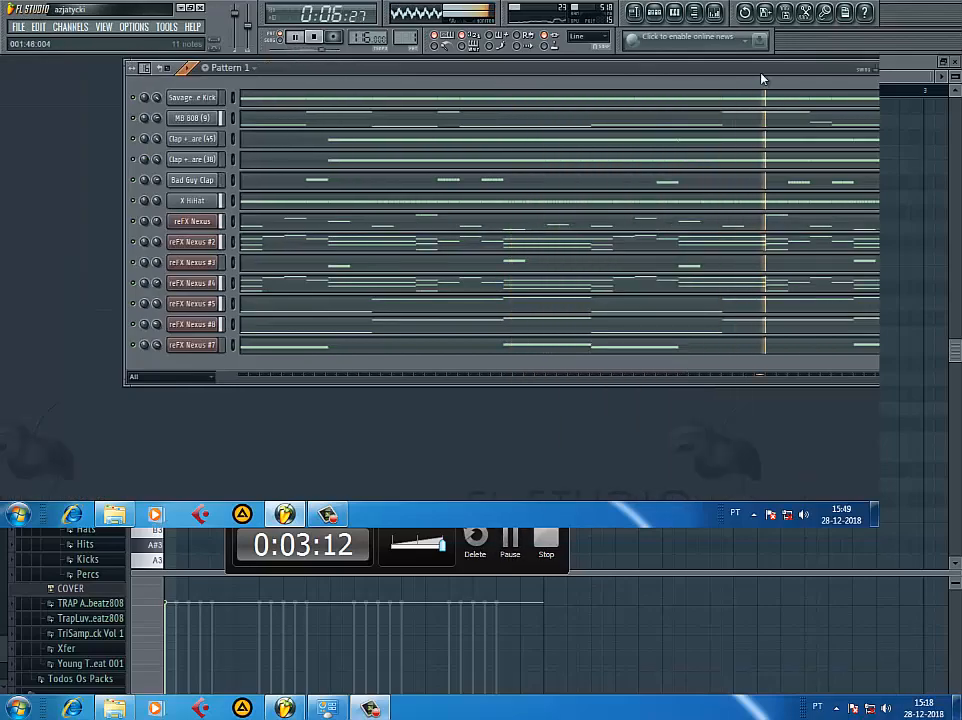
pyautogui.moveTo(762, 79); pyautogui.dragTo(674, 105)
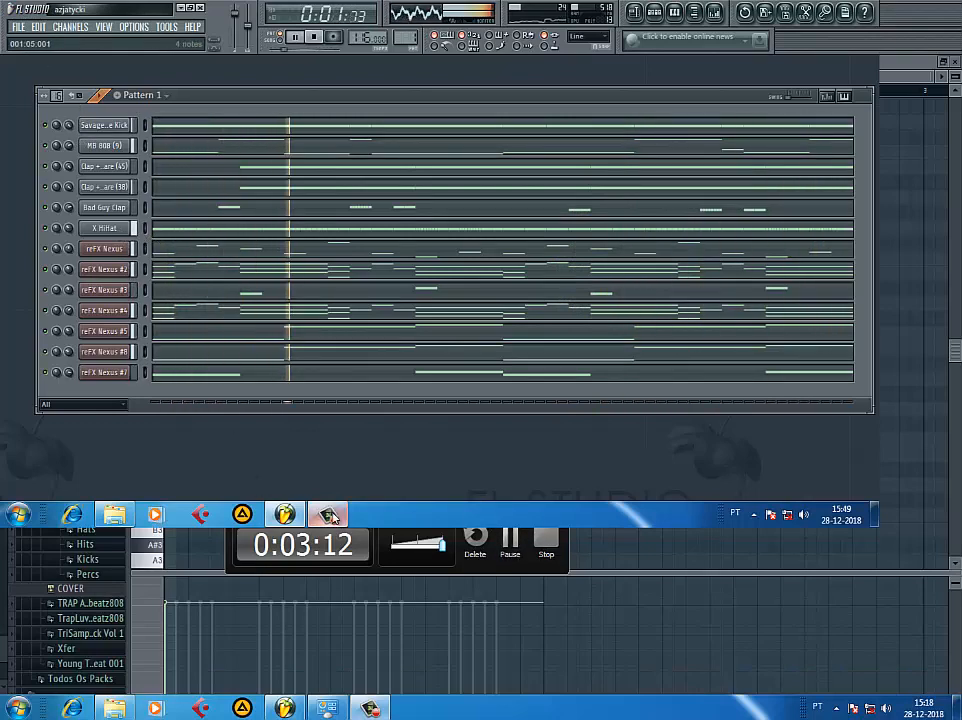
pyautogui.click(330, 515)
pyautogui.click(492, 414)
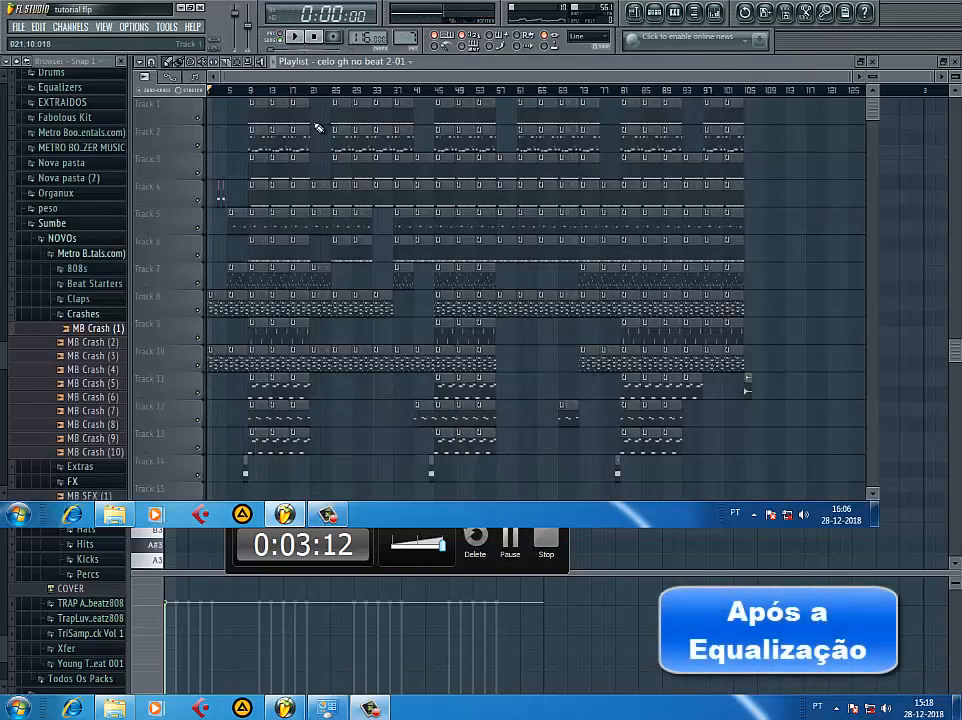
# - Select all clips in the playlist and play the full song arrangement from the start
pyautogui.hotkey('ctrl', 'a')
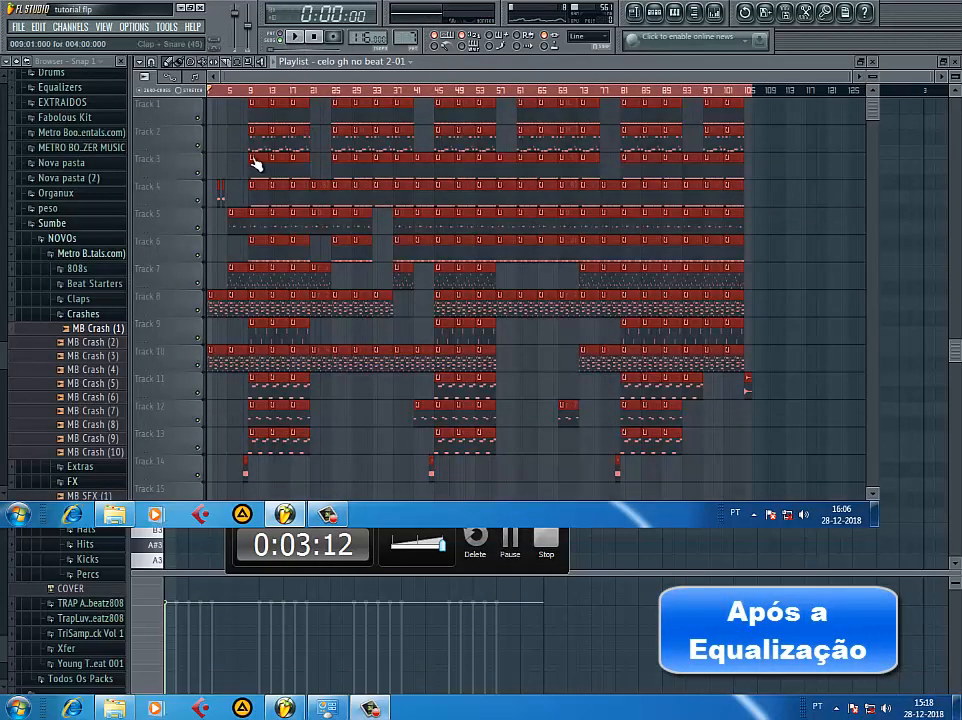
pyautogui.click(19, 28)
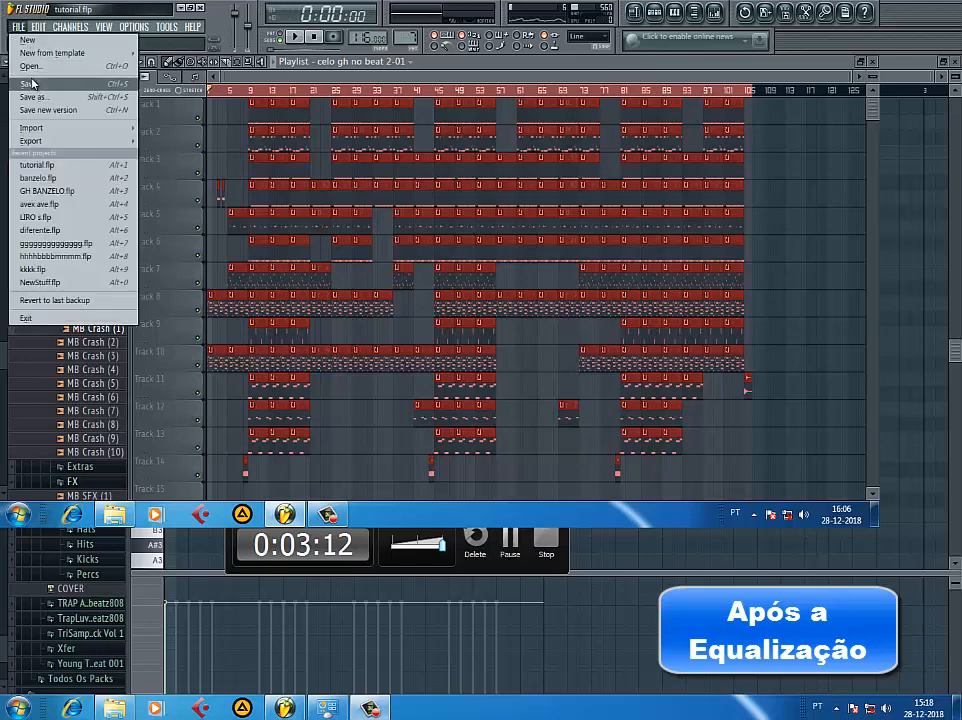
pyautogui.click(19, 28)
pyautogui.click(296, 37)
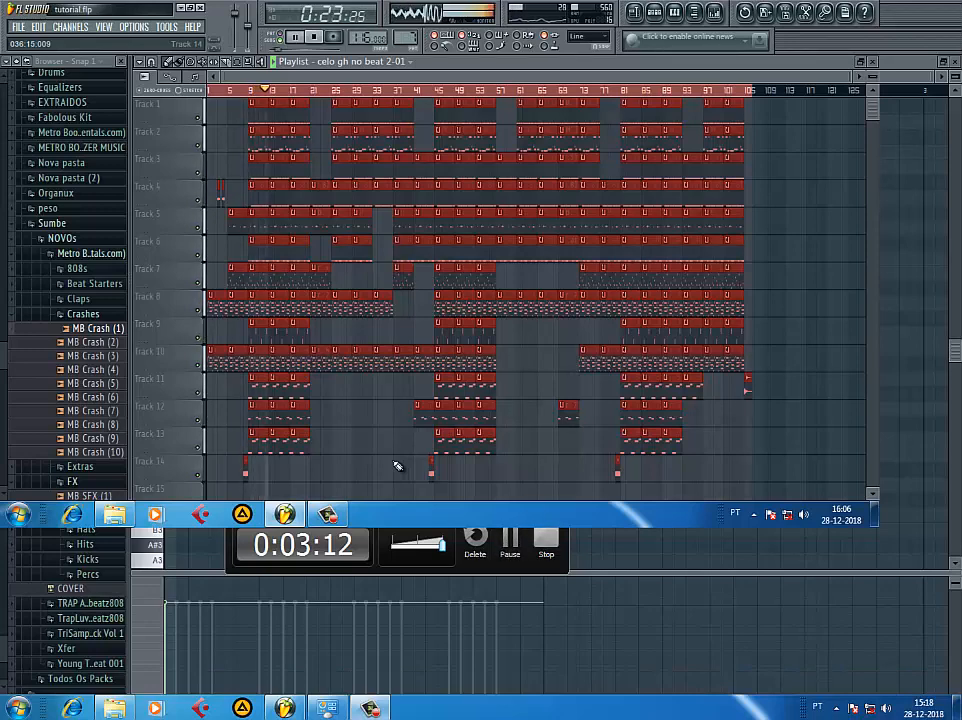
pyautogui.click(332, 514)
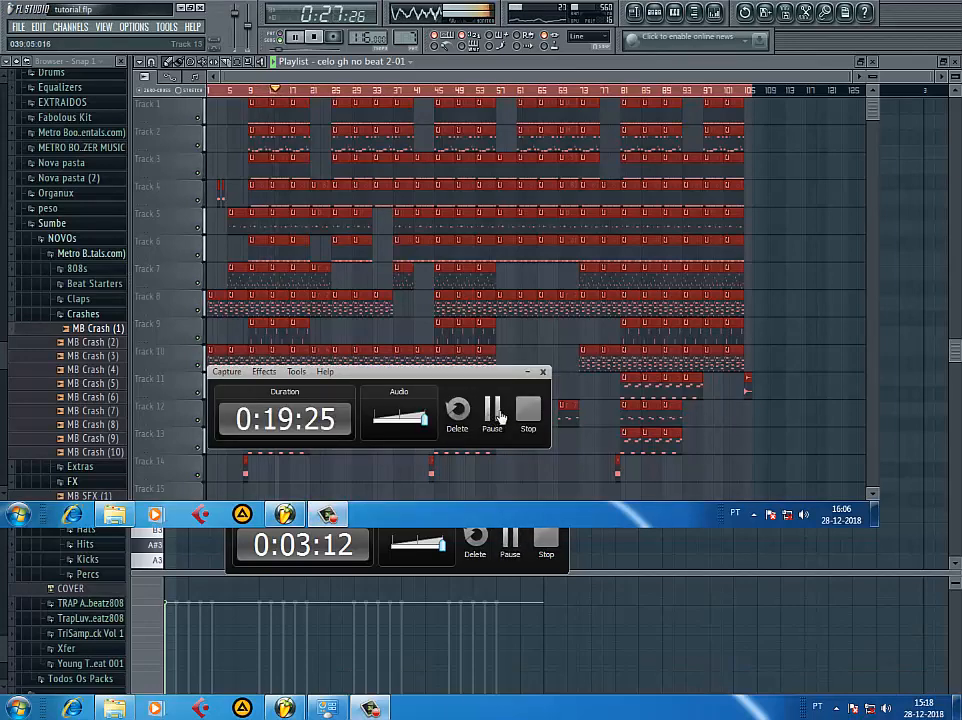